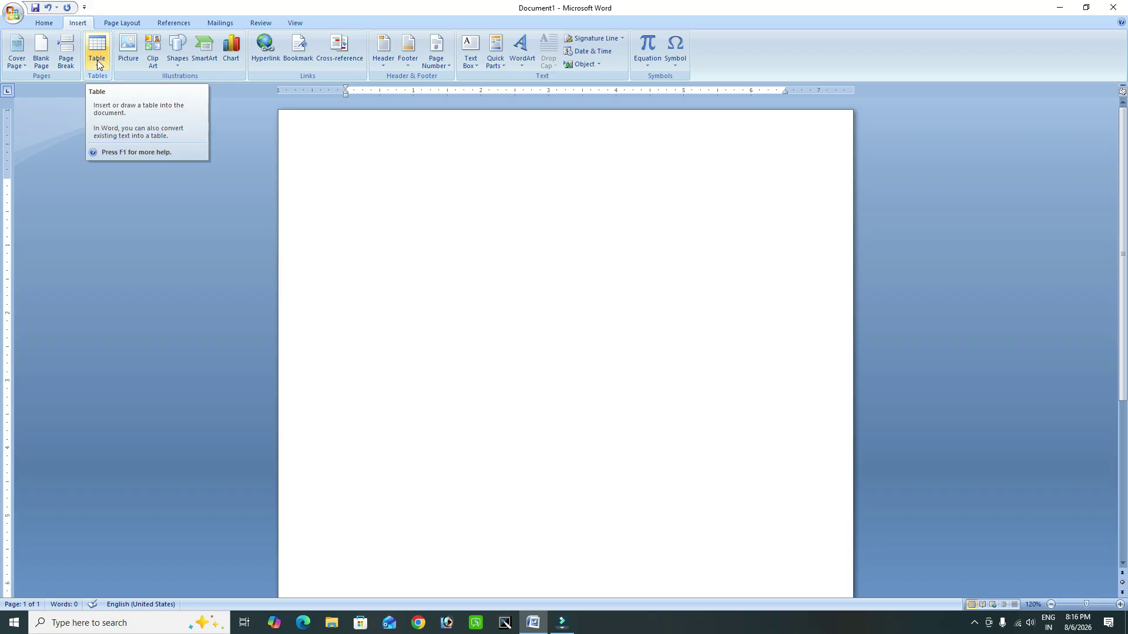
Step: Insert the built-in Cubicles cover page and set the document zoom to show one whole page
click(20, 69)
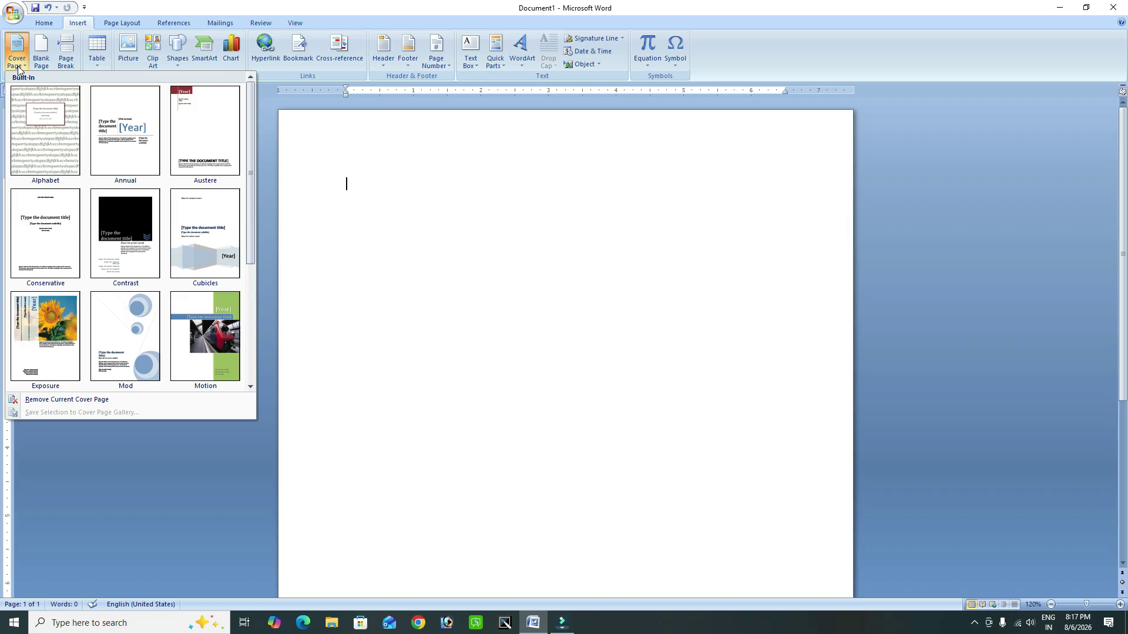
click(196, 233)
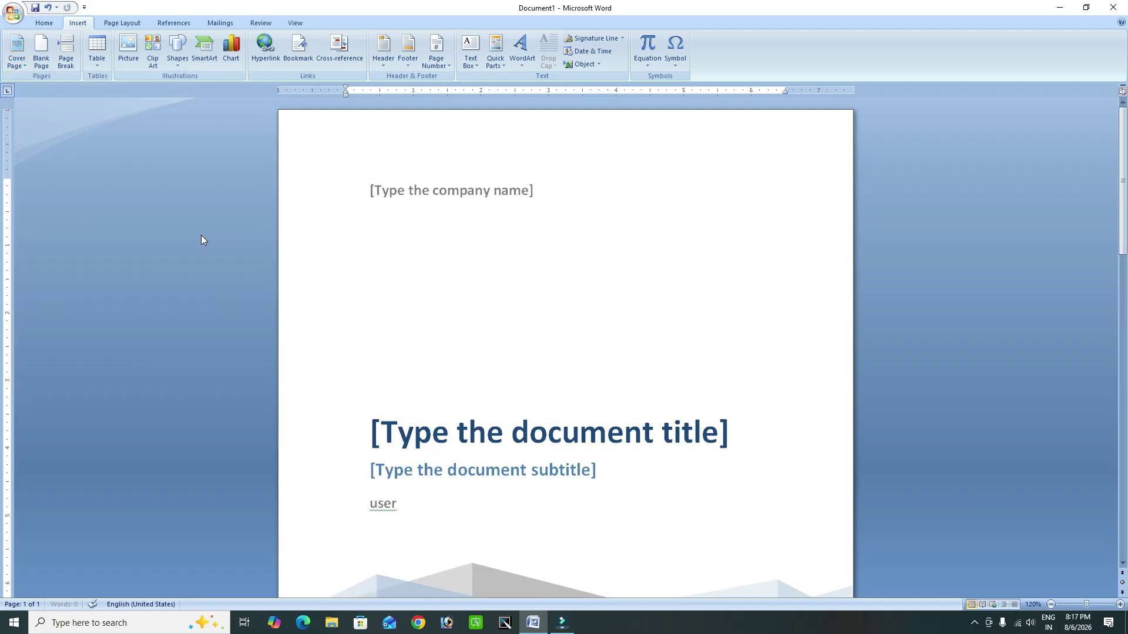
click(295, 23)
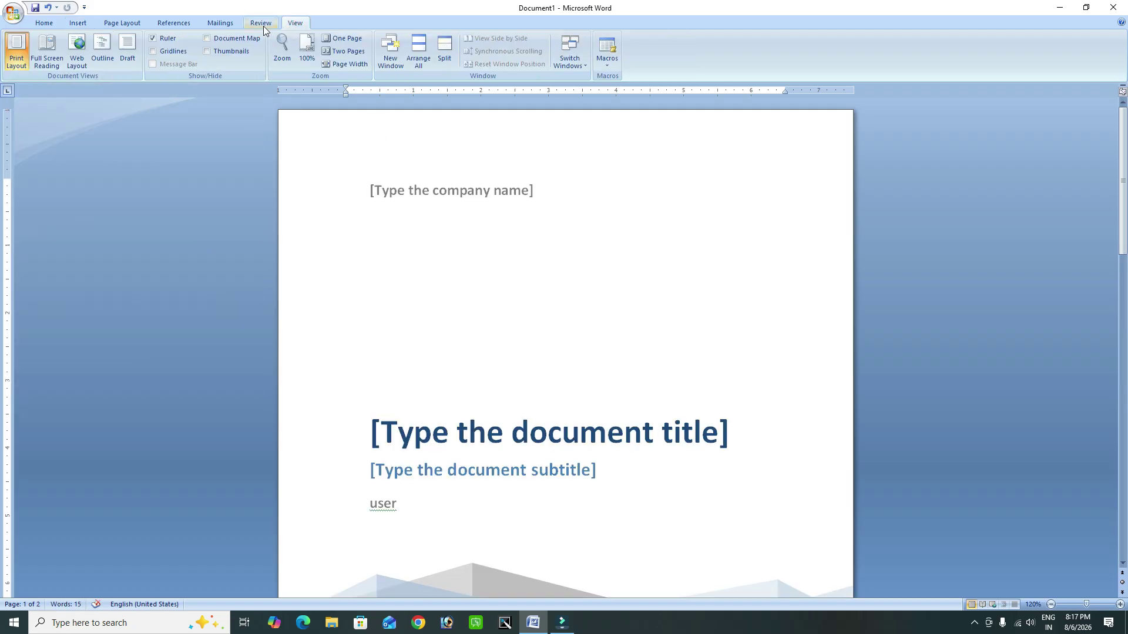
click(343, 38)
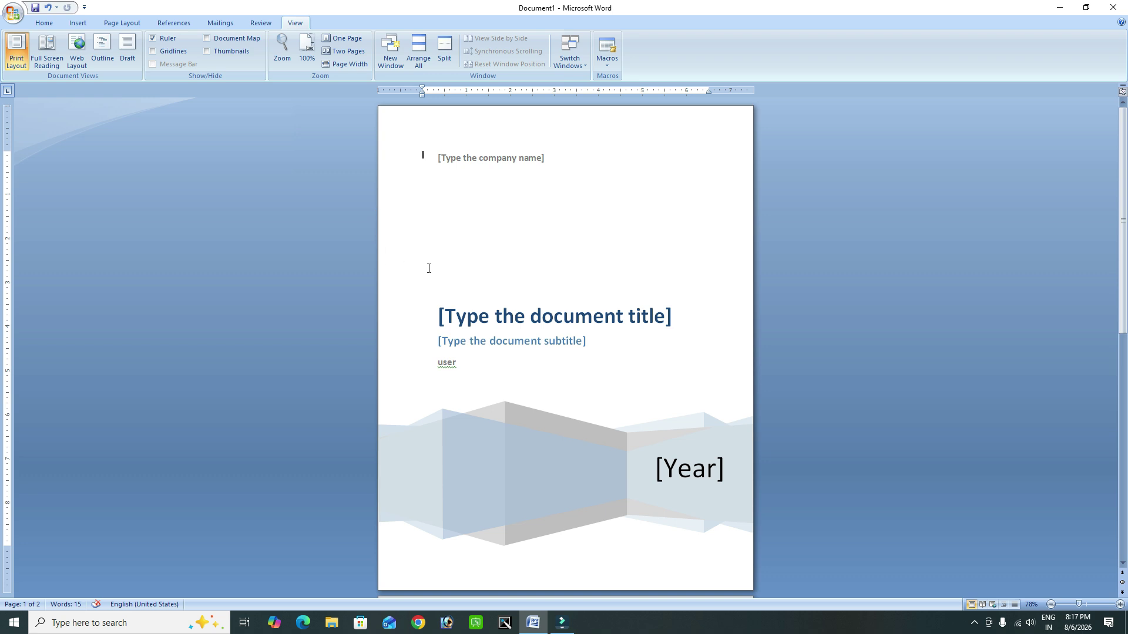
Step: Fill in the cover page's year placeholder with 2026
click(78, 23)
click(691, 470)
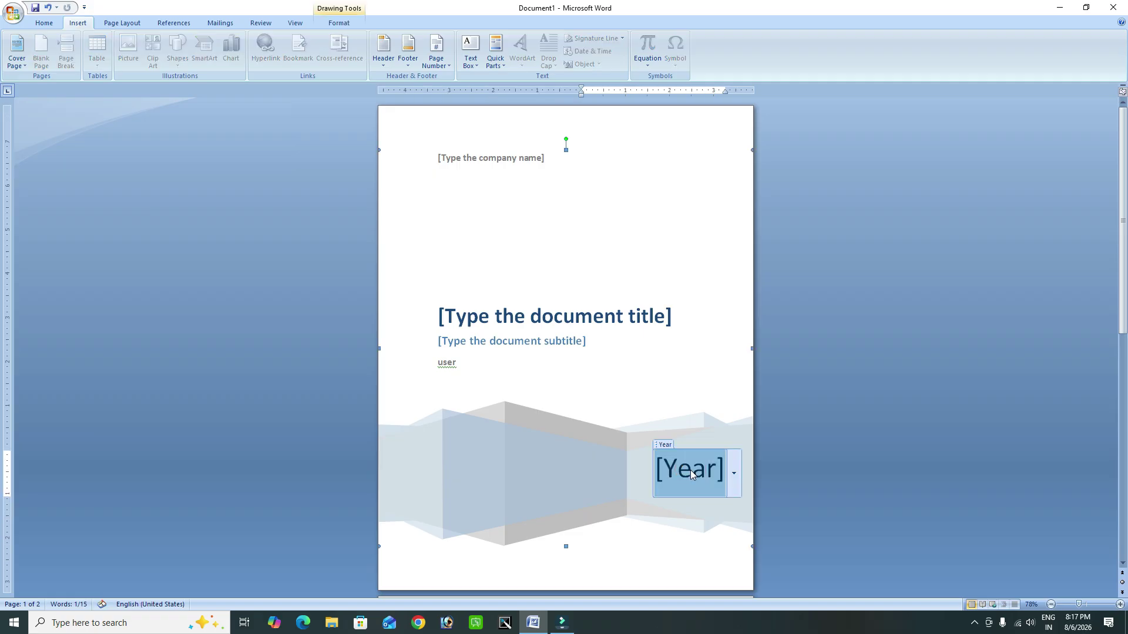
text(2026)
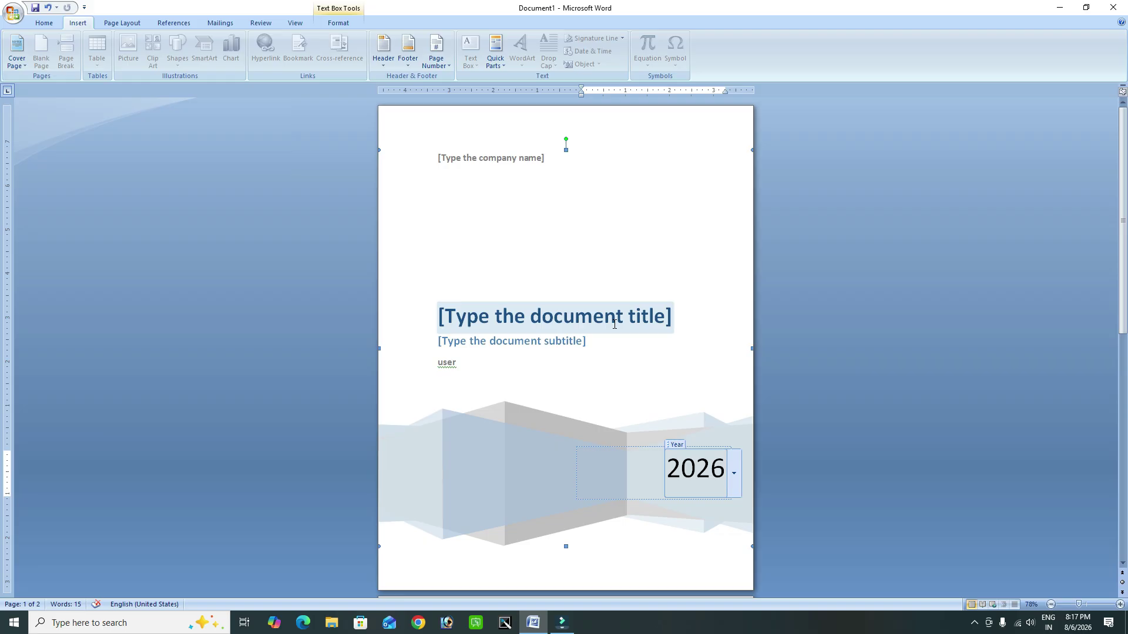
text(H)
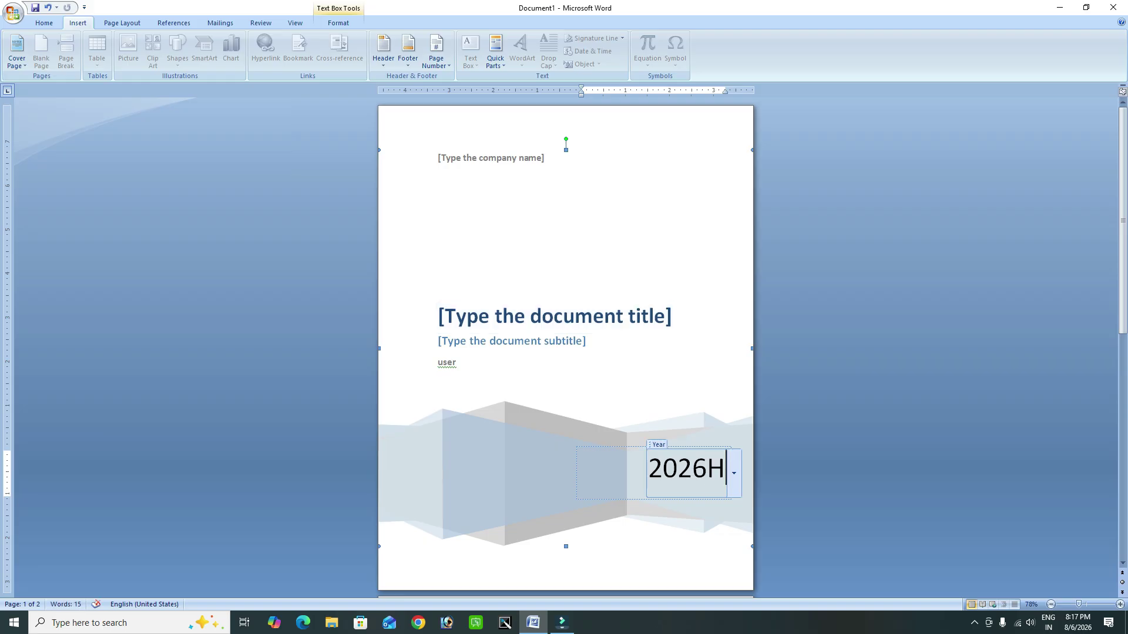
key(BackSpace)
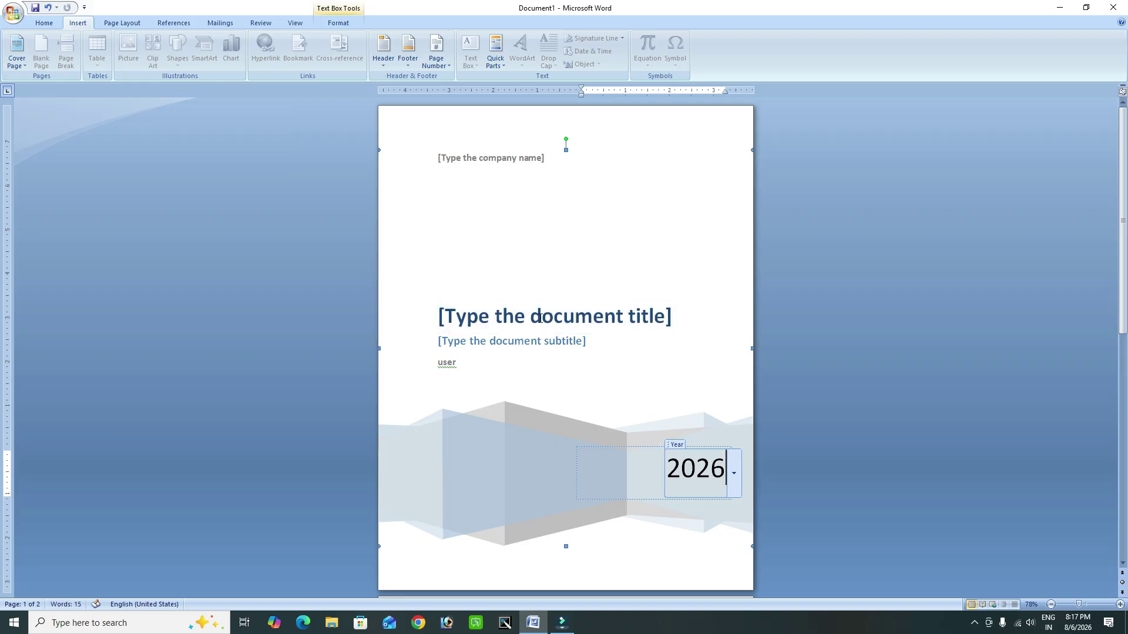
Step: Replace the cover page's document title placeholder with "Project Of History"
click(541, 322)
text(Pro)
key(BackSpace)
key(BackSpace)
key(BackSpace)
text(Pr)
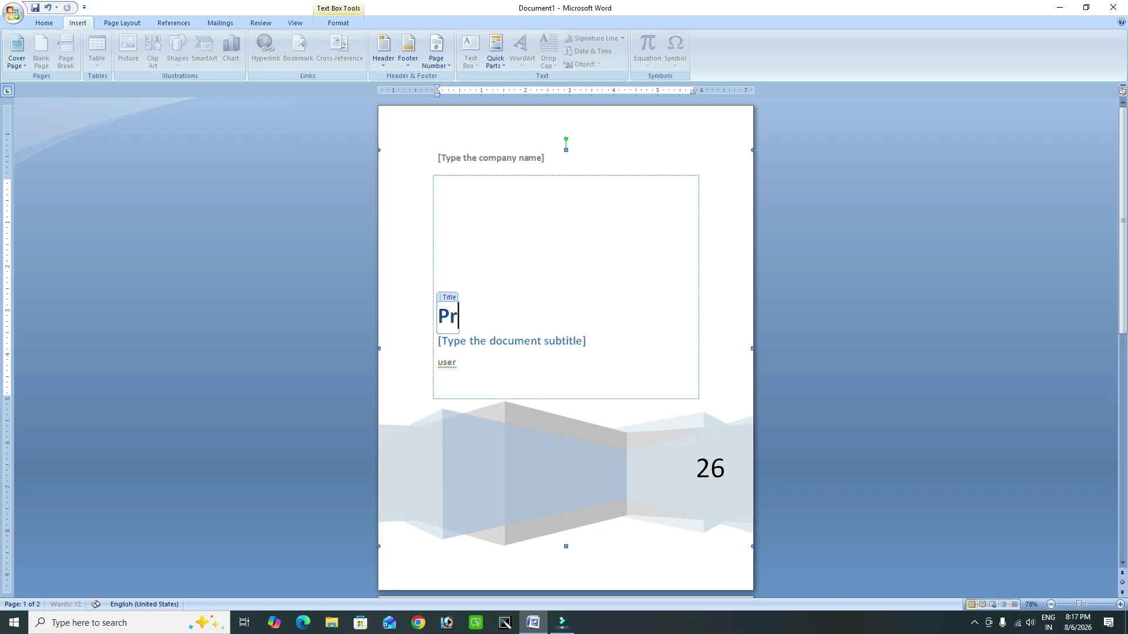
text(oject)
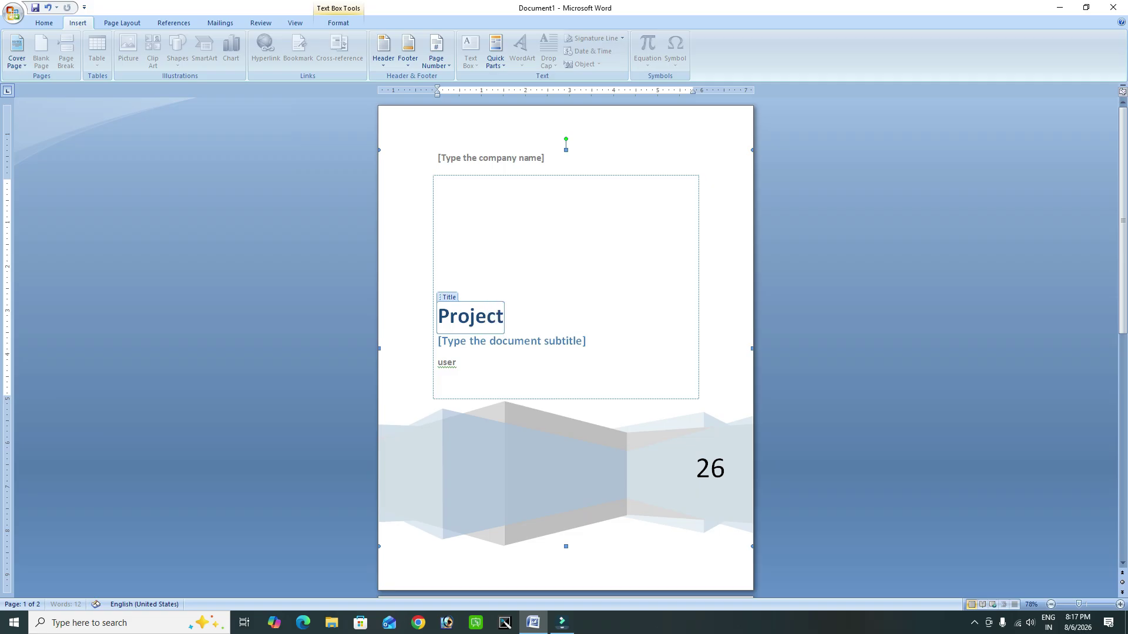
text( Of History)
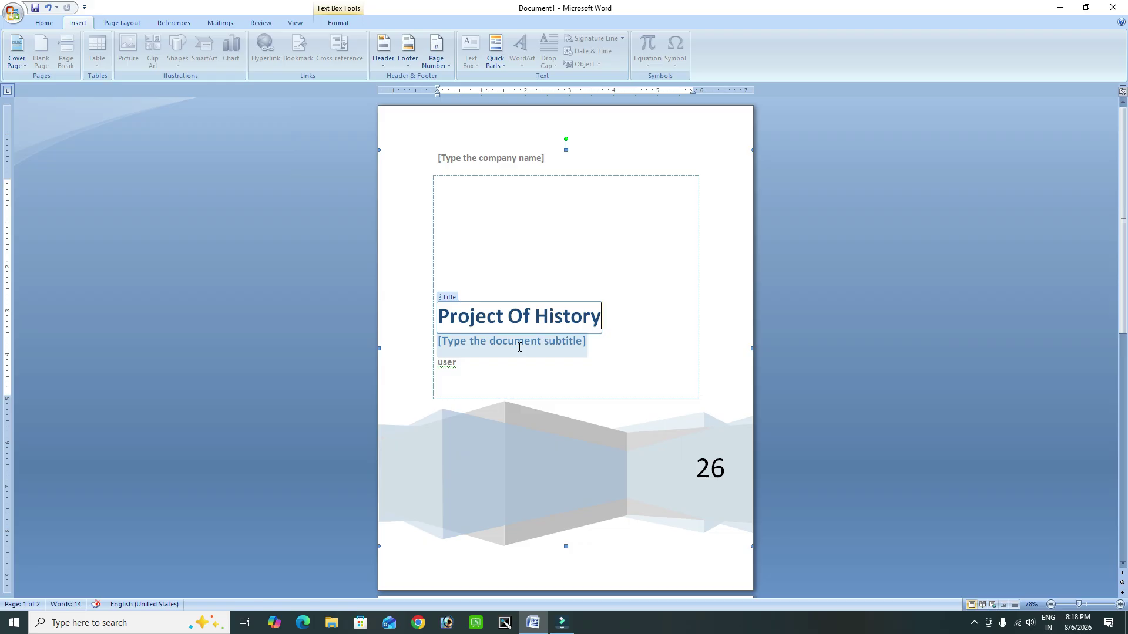
Step: Apply the teal colored fill, white outline shape style to the large central shape of the cover artwork
click(486, 470)
click(411, 473)
click(464, 472)
click(333, 24)
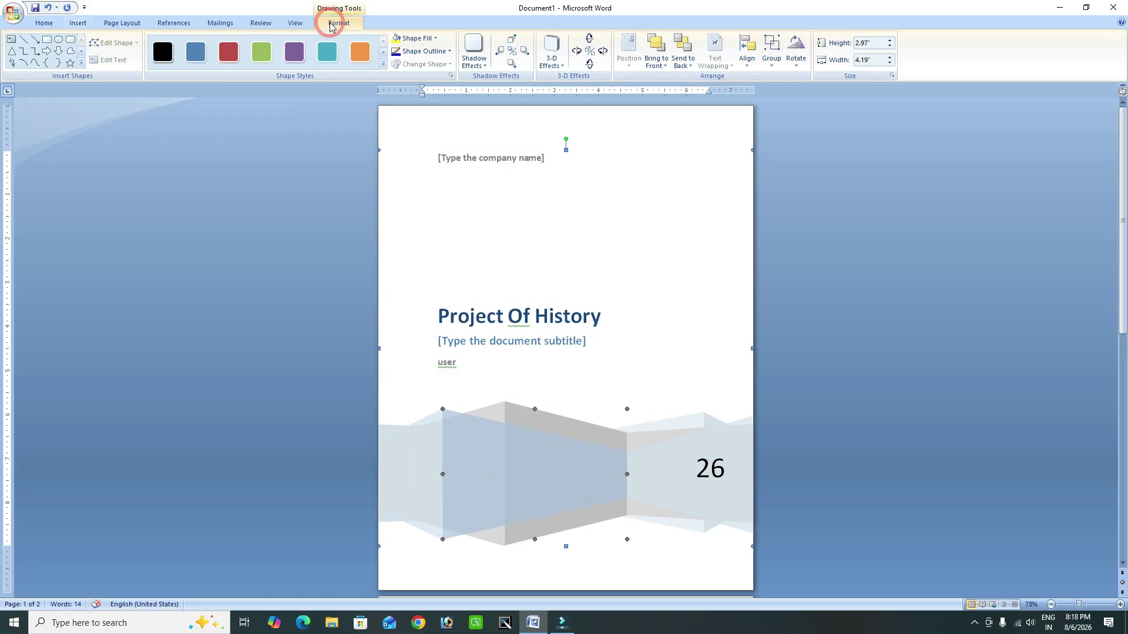
click(322, 60)
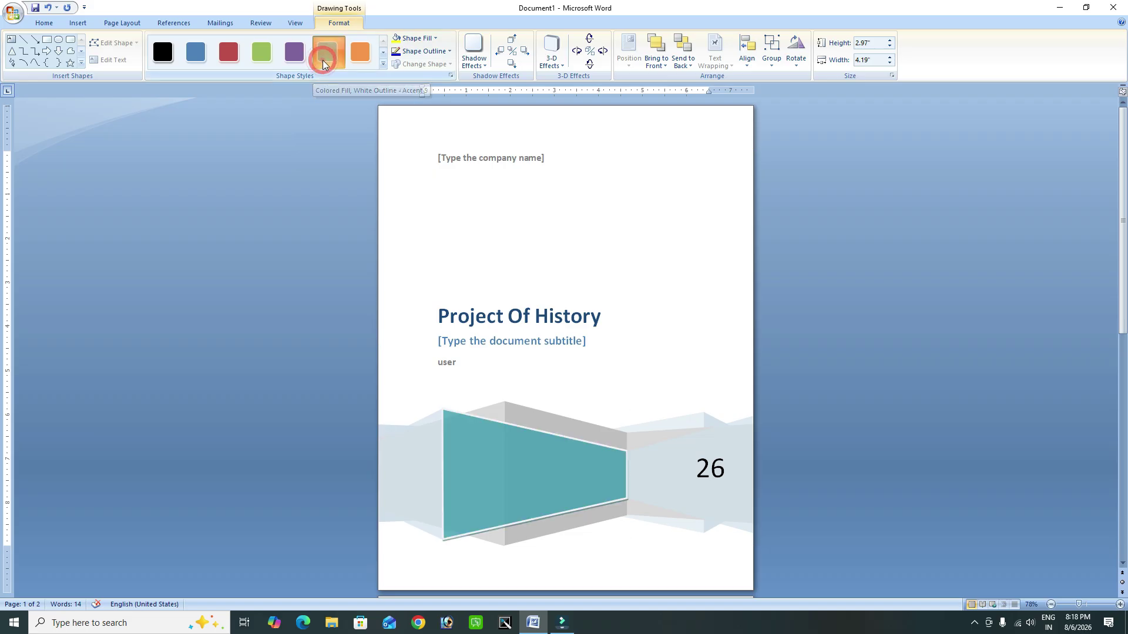
double_click(671, 479)
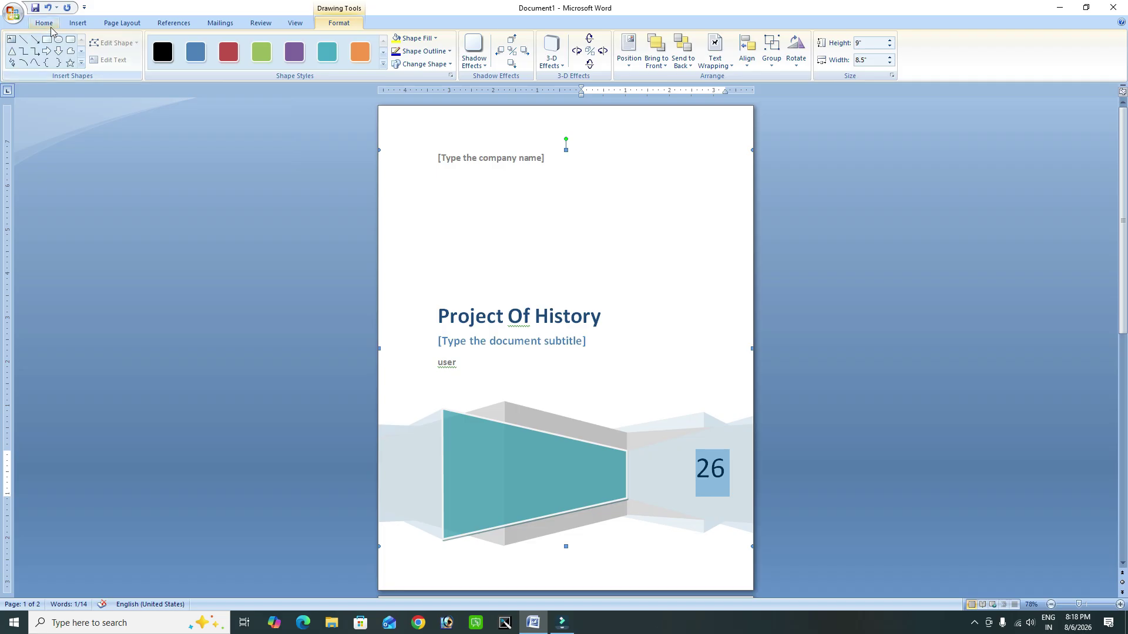
Step: Remove the current cover page from the document
click(77, 23)
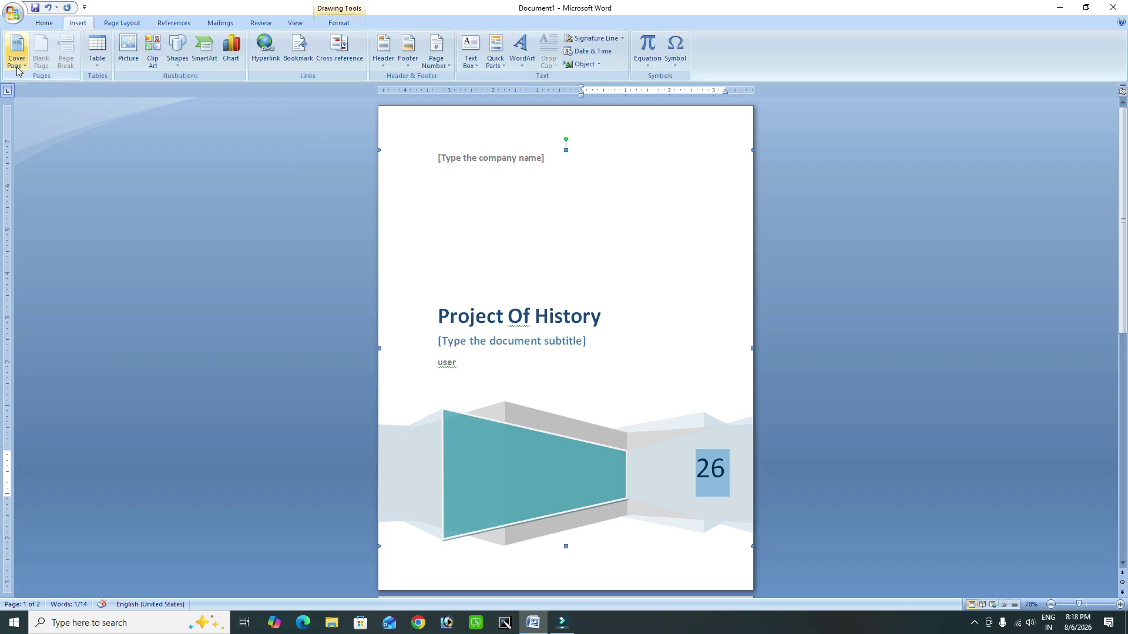
click(18, 63)
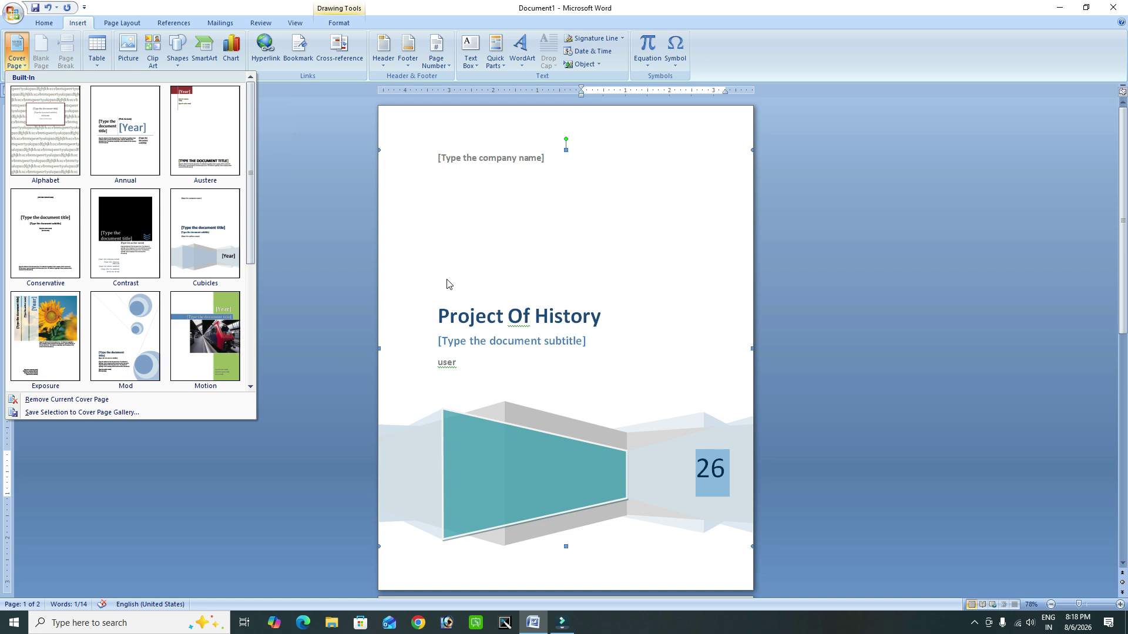
click(57, 400)
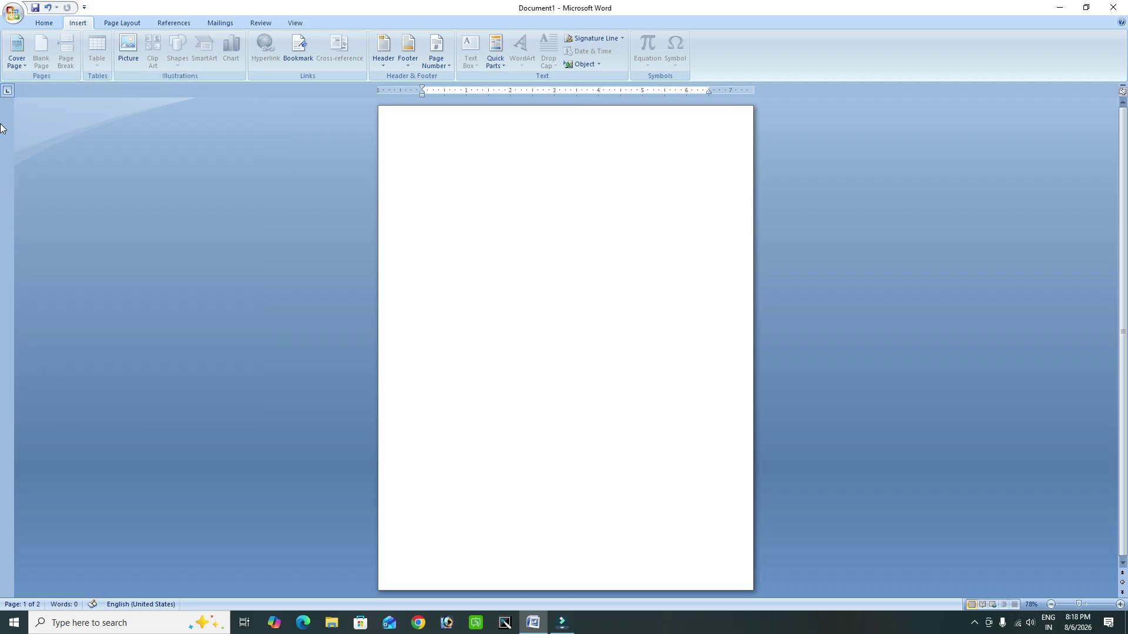
click(20, 67)
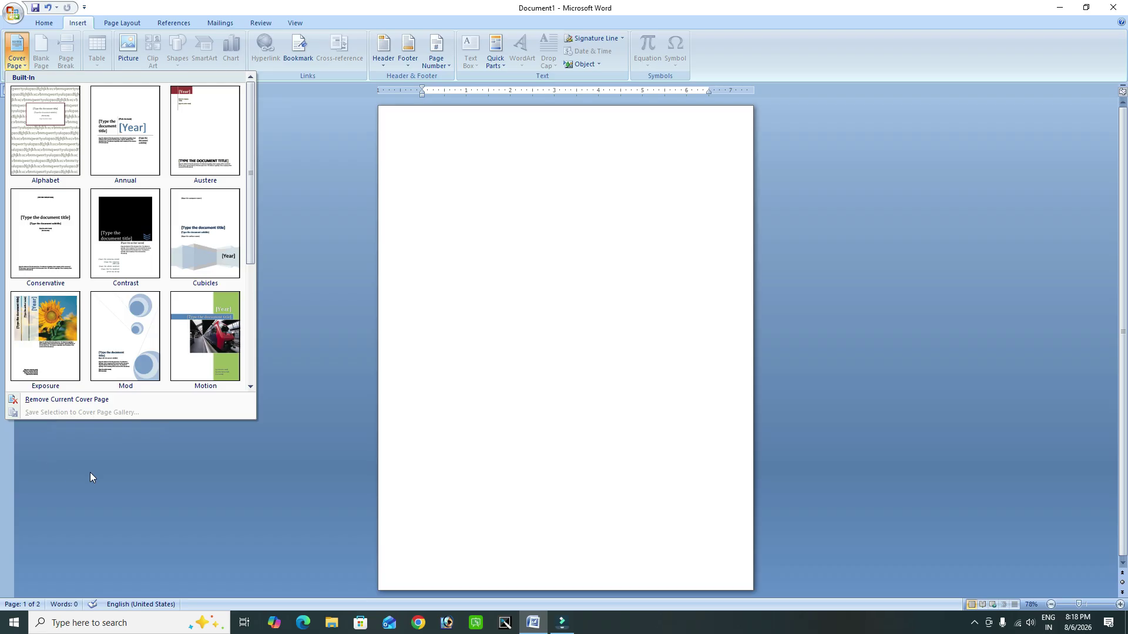
scroll(180, 333, down, 2)
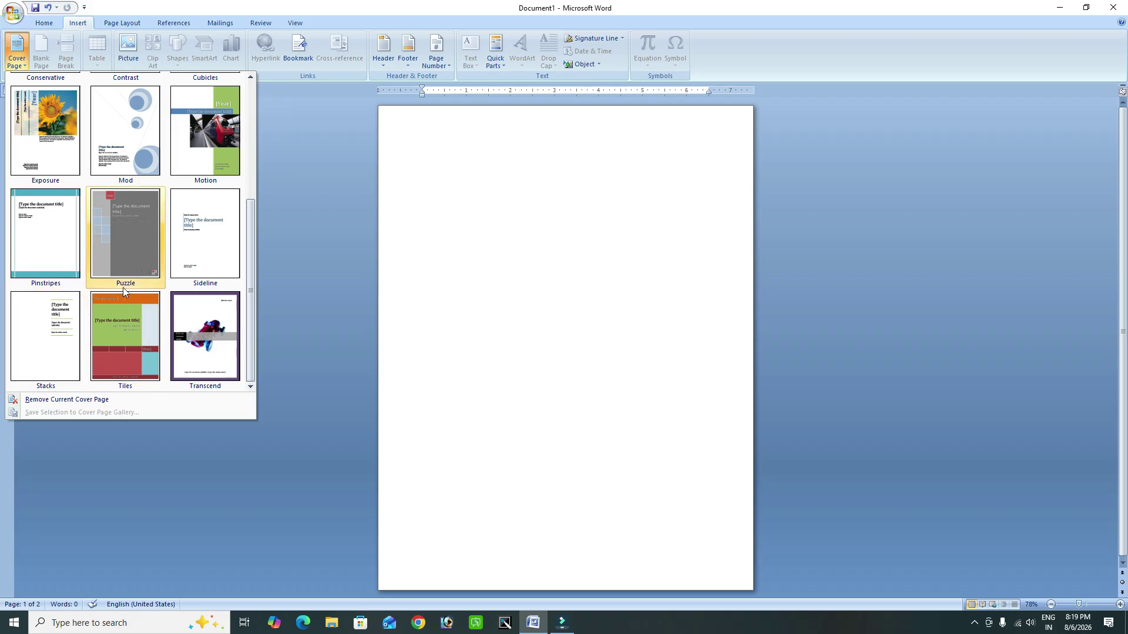
click(288, 262)
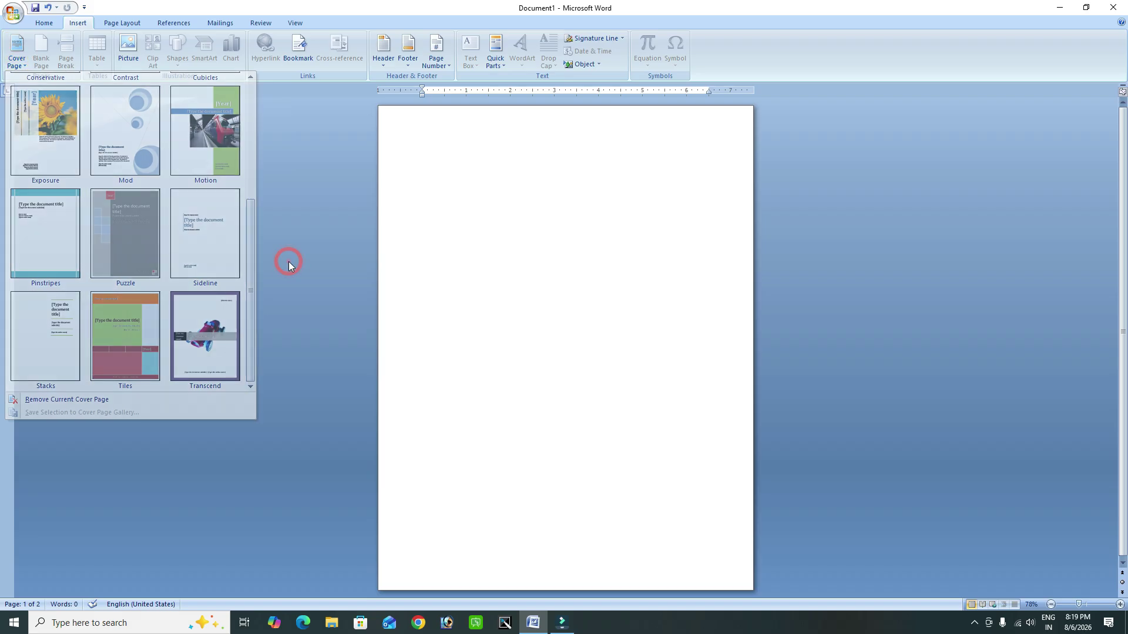
Step: Insert the picture ABC from the Documents folder and stretch it downward to about 8.72 inches tall
click(519, 239)
click(128, 54)
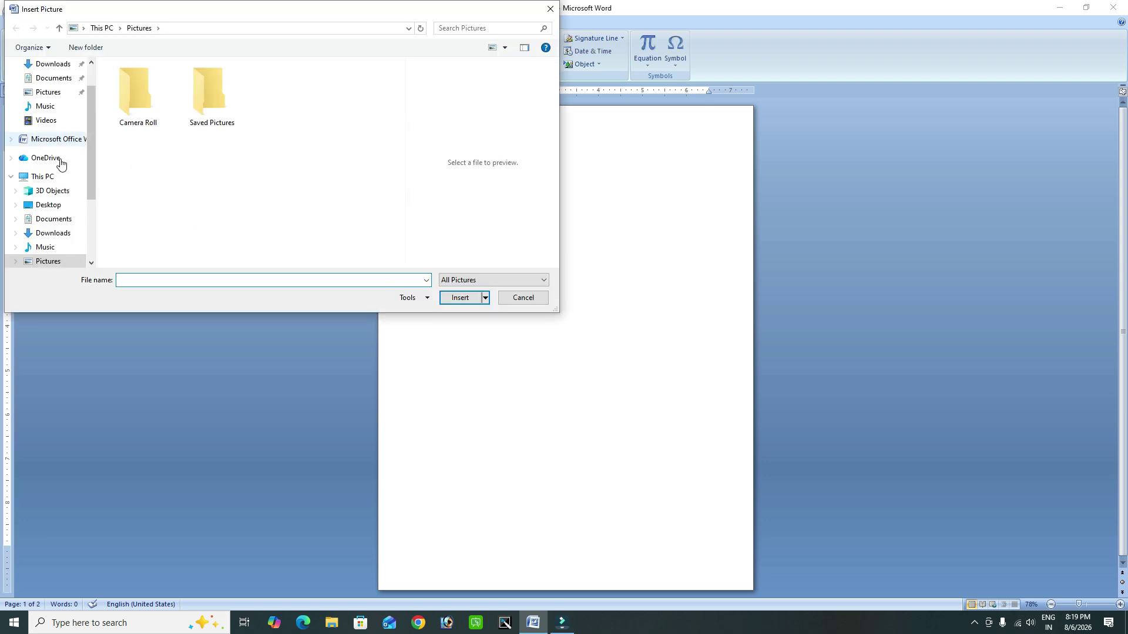
click(54, 82)
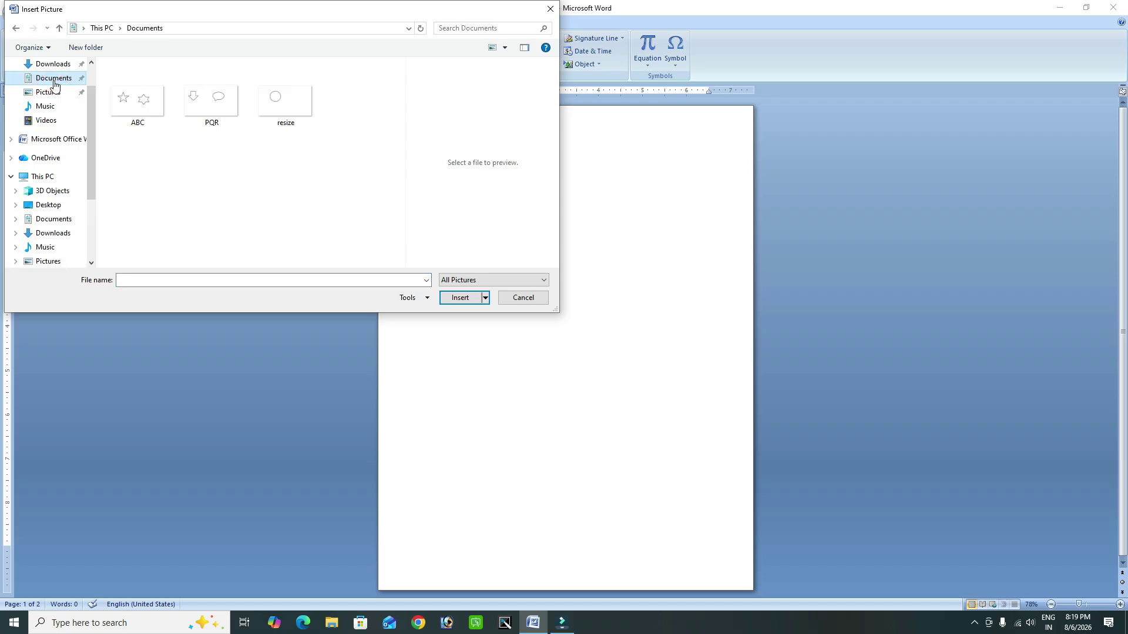
click(123, 106)
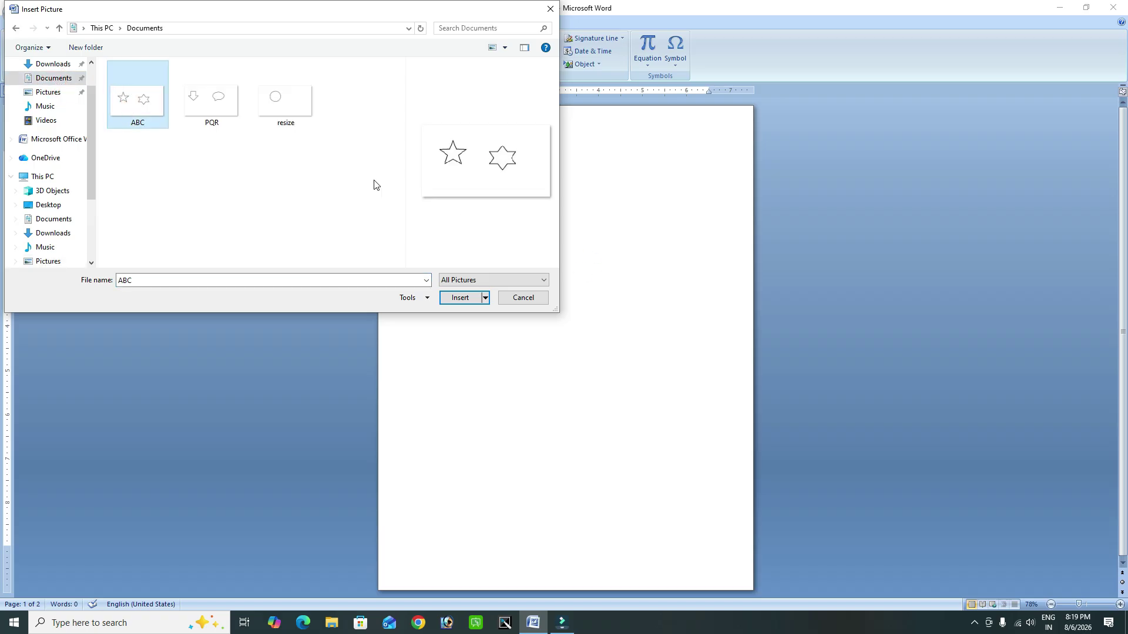
click(460, 297)
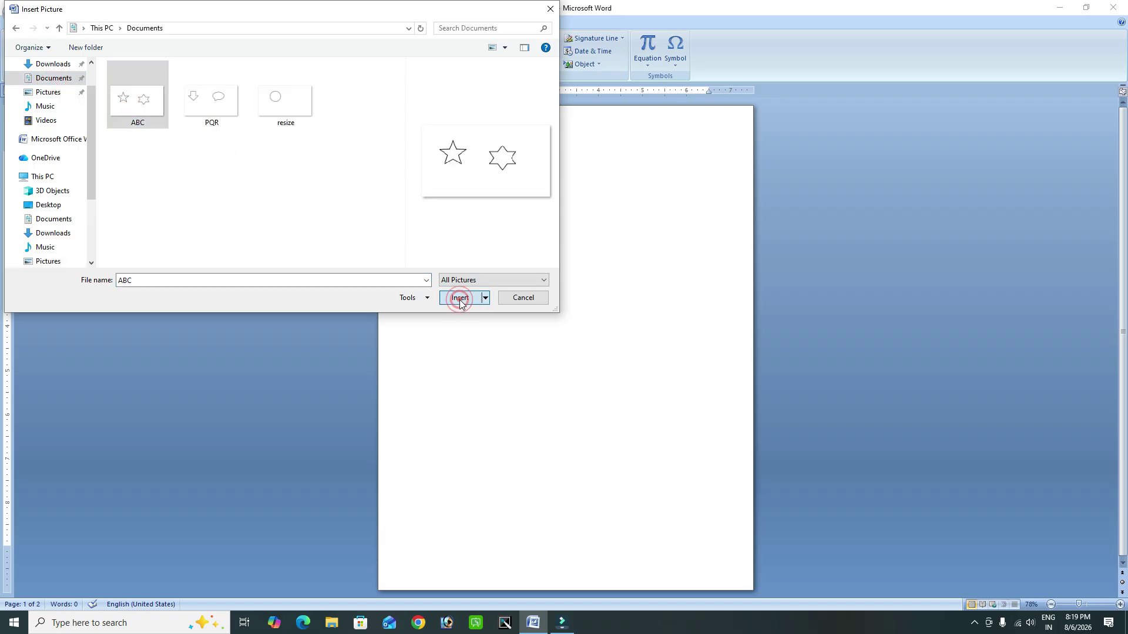
drag(566, 311, 579, 533)
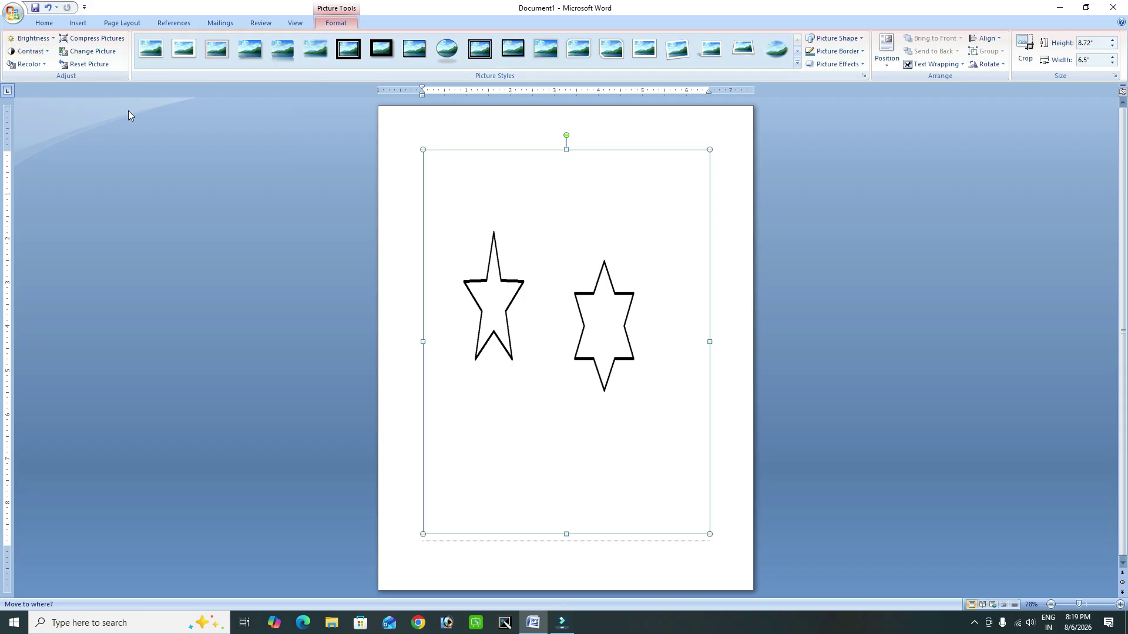
Step: Save the selected picture to the Cover Pages gallery as a building block named ABC in the General category
click(78, 23)
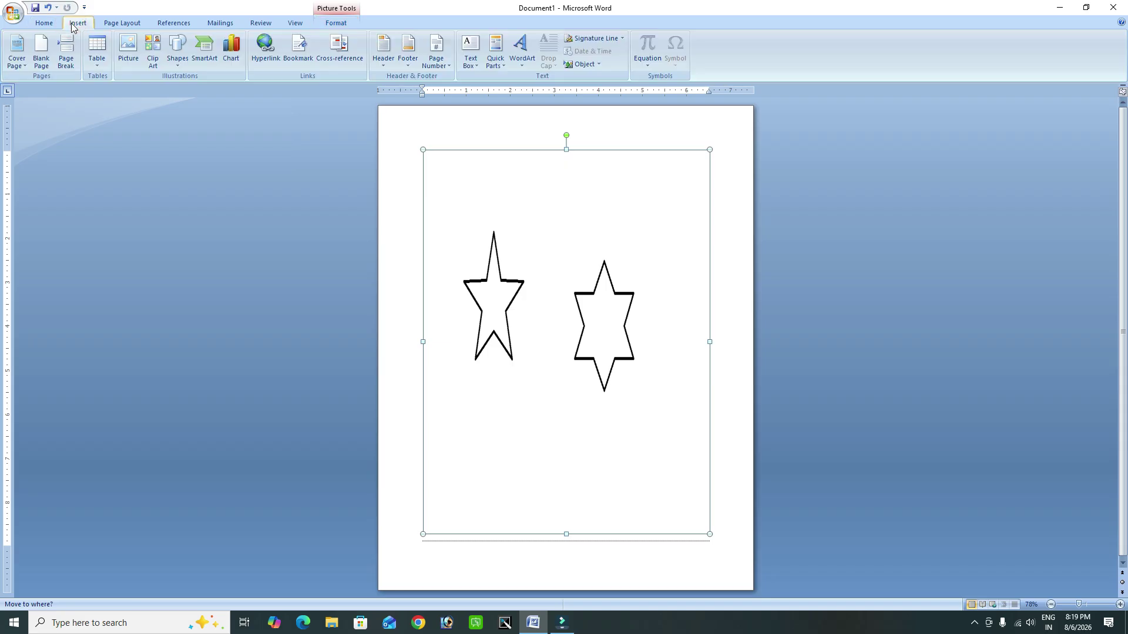
click(12, 64)
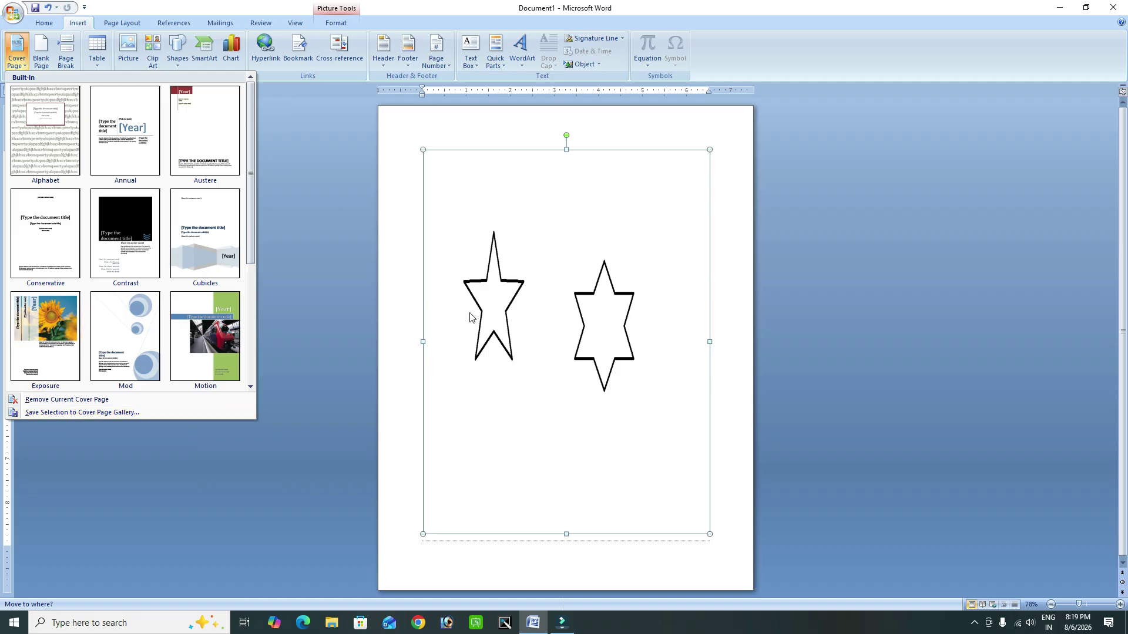
scroll(248, 260, down, 2)
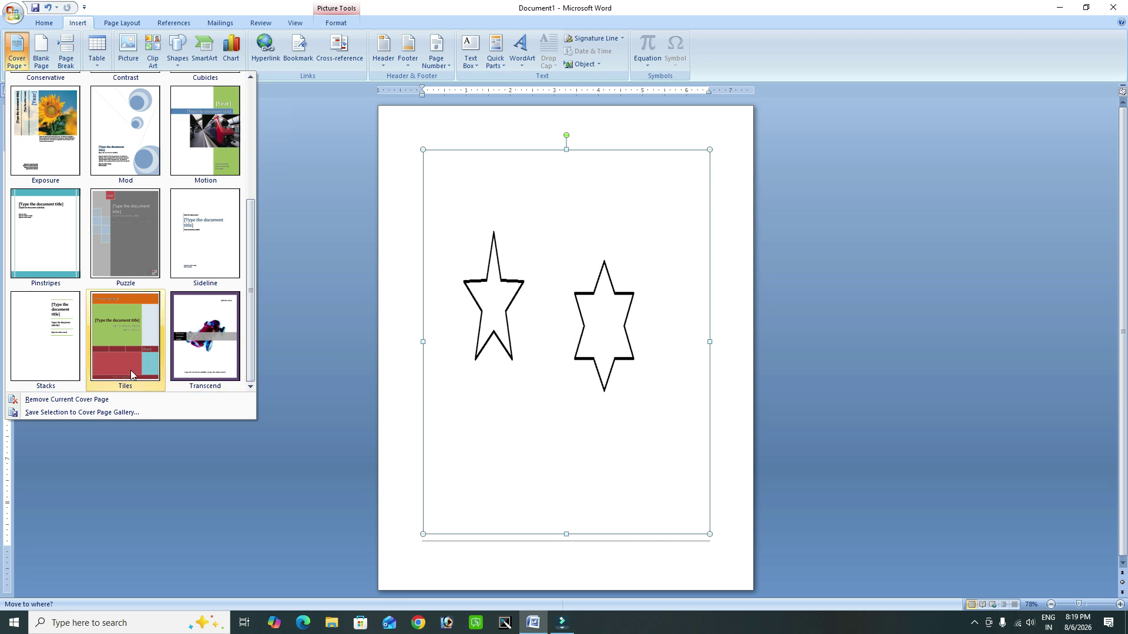
click(80, 413)
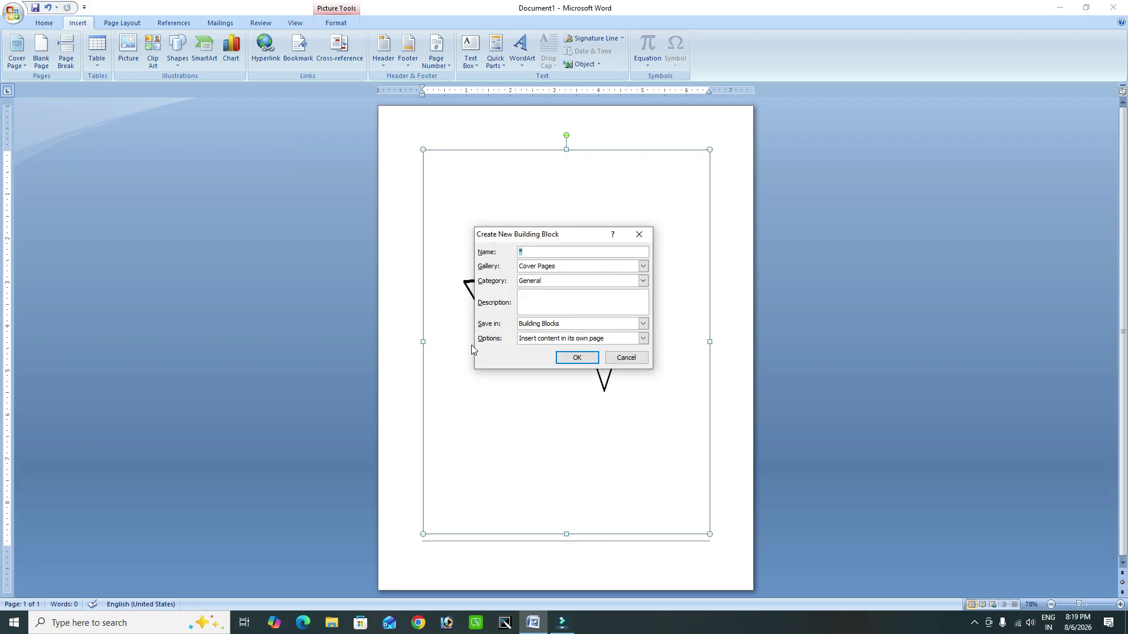
key(BackSpace)
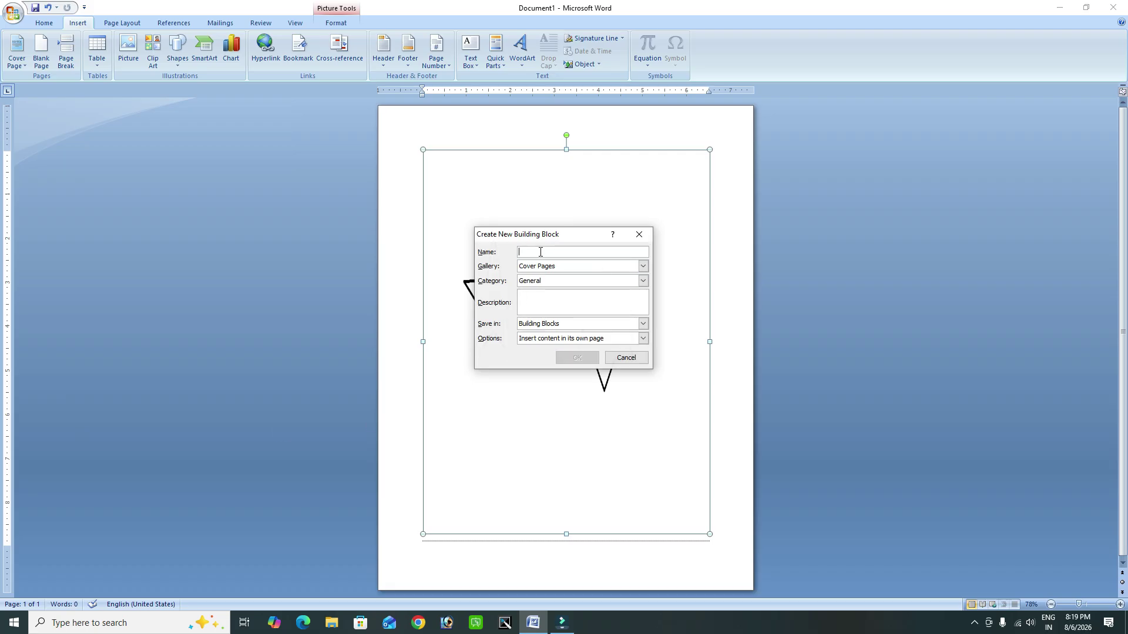
text(ABC)
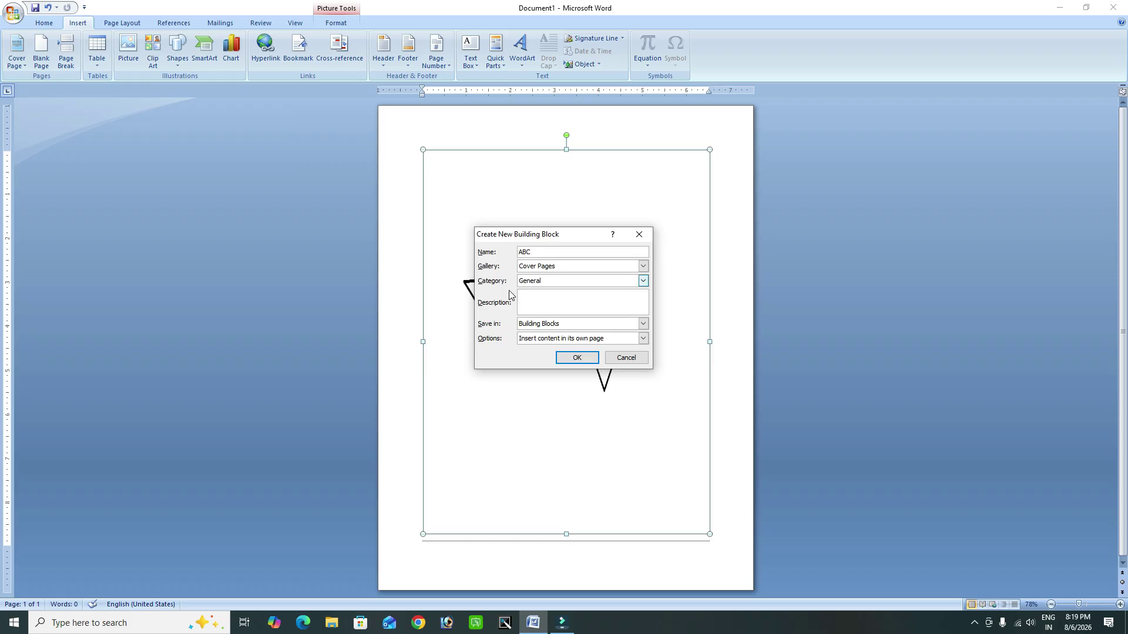
click(575, 358)
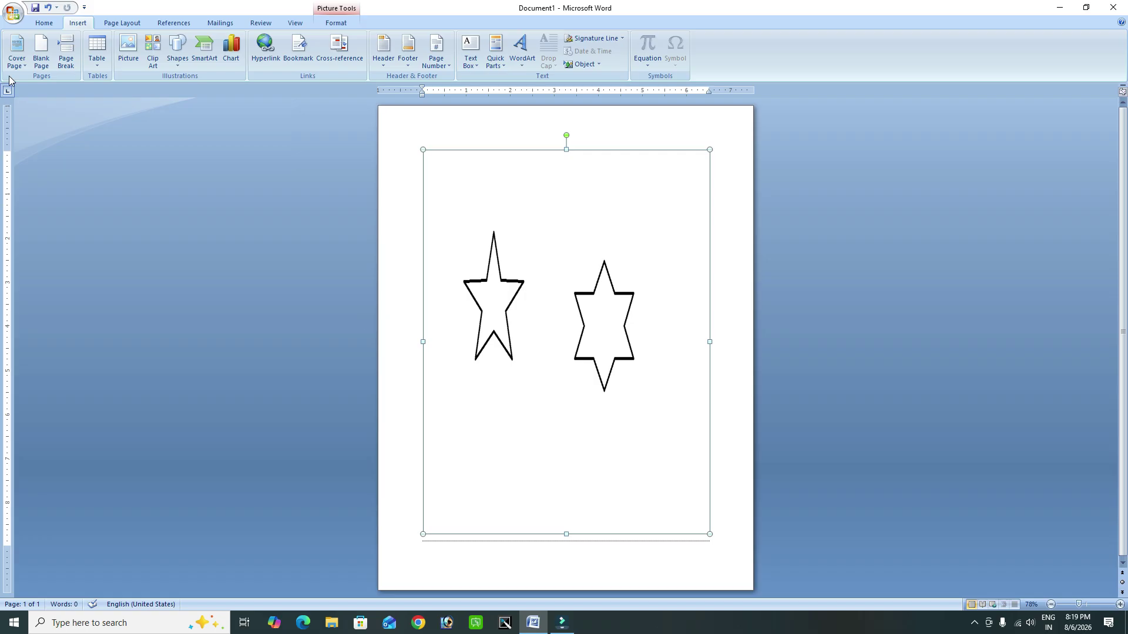
Step: Check the ABC entry in the Cover Page gallery, try removing the current cover page, and clear the star picture from the page
click(16, 52)
drag(252, 211, 258, 375)
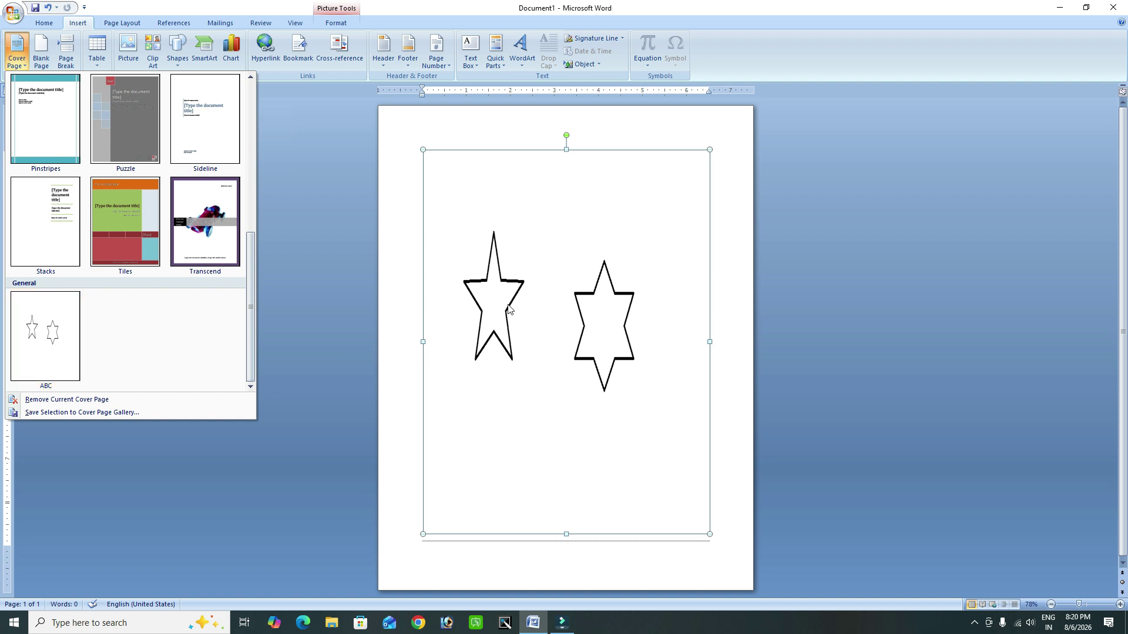
click(37, 400)
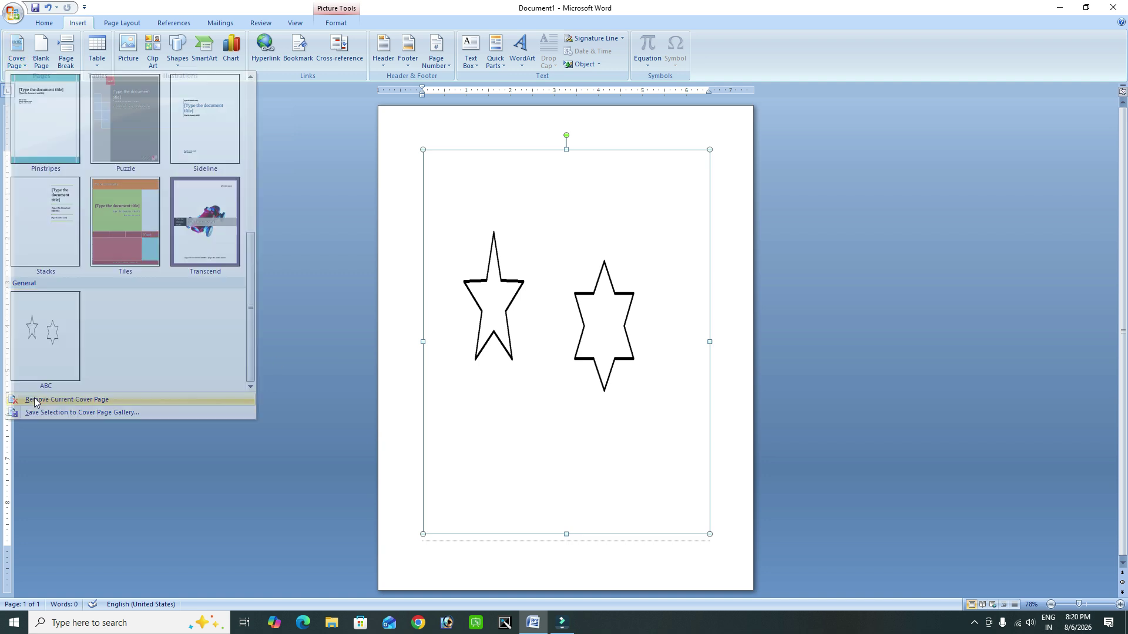
click(19, 72)
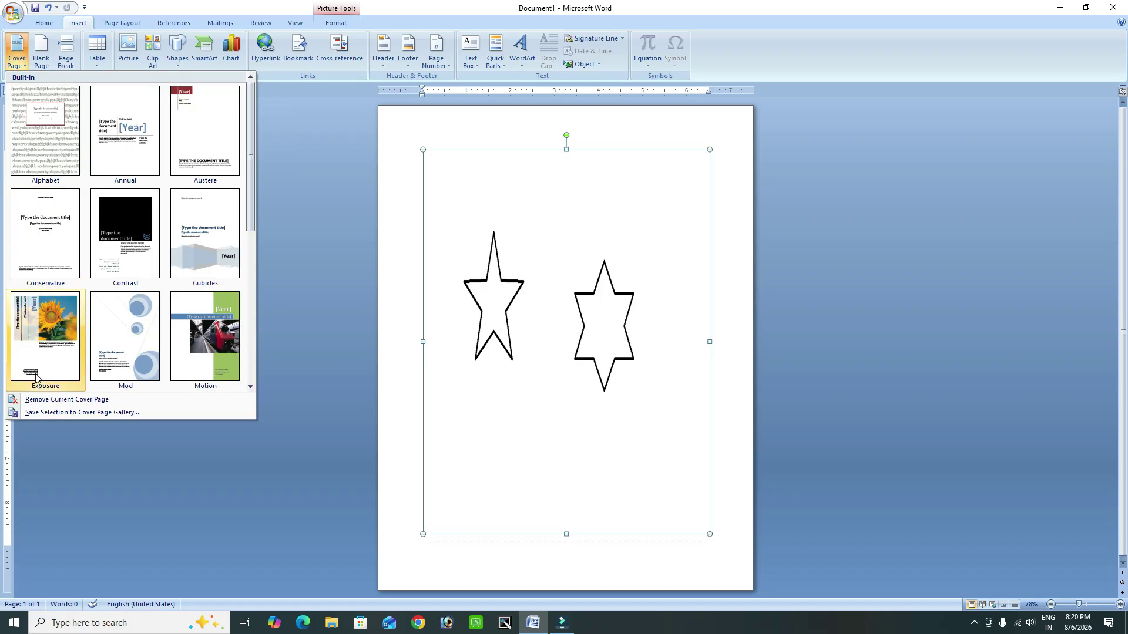
click(25, 396)
click(729, 473)
click(688, 462)
click(23, 69)
click(37, 401)
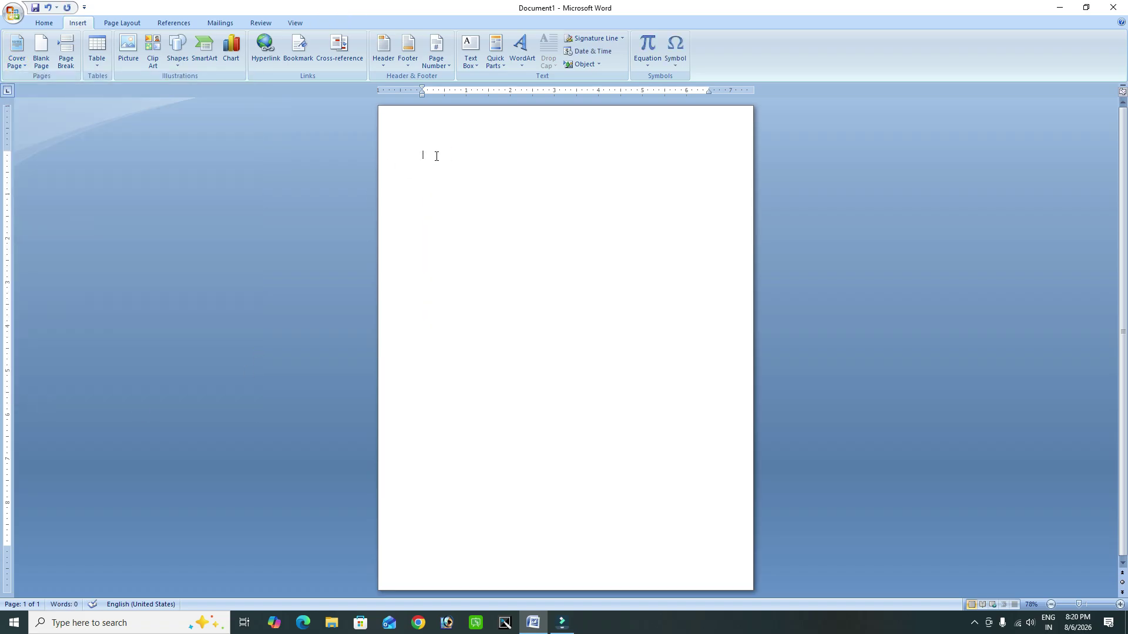
text(bcsa)
key(BackSpace)
key(BackSpace)
key(BackSpace)
key(BackSpace)
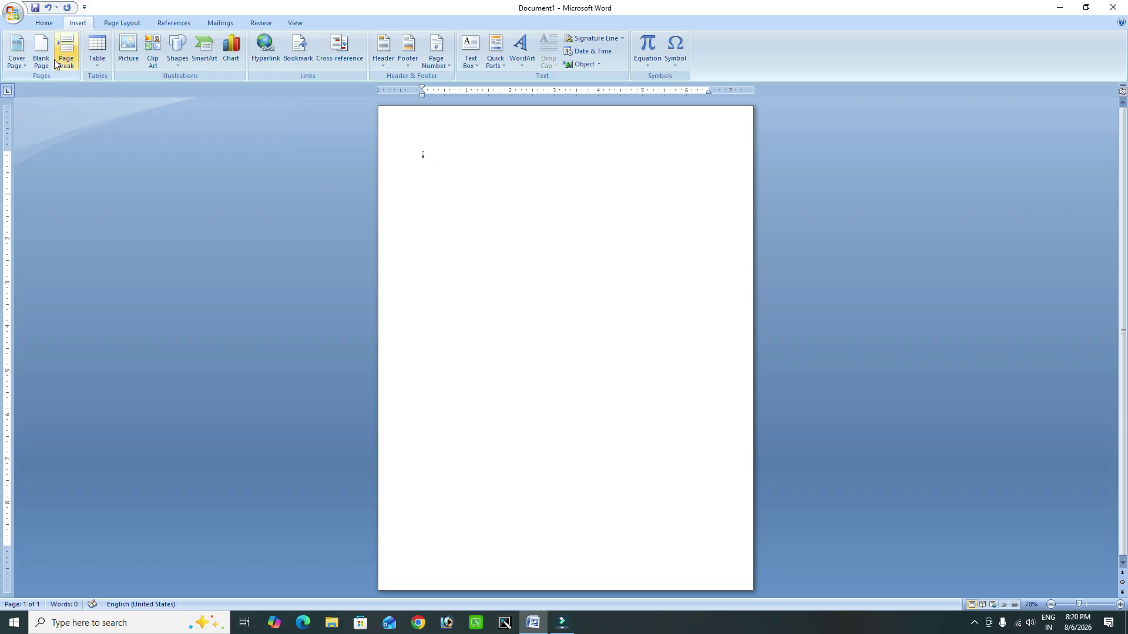
Step: Generate sample paragraphs at the start of the empty page with the =RAND() function
click(493, 158)
text(RA)
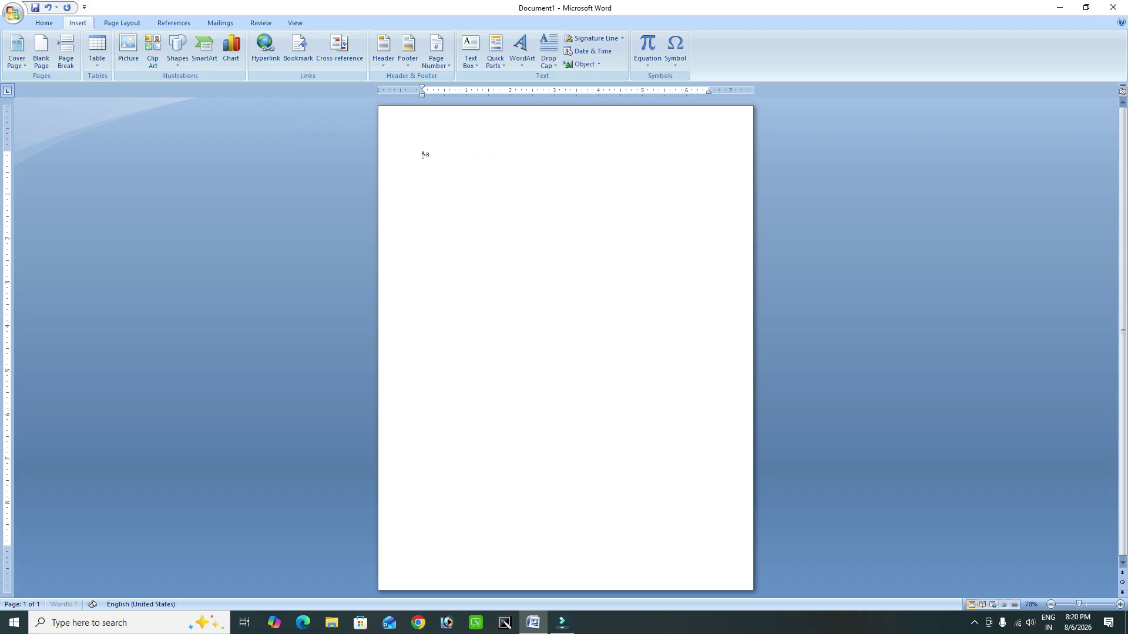
text(ND())
key(Return)
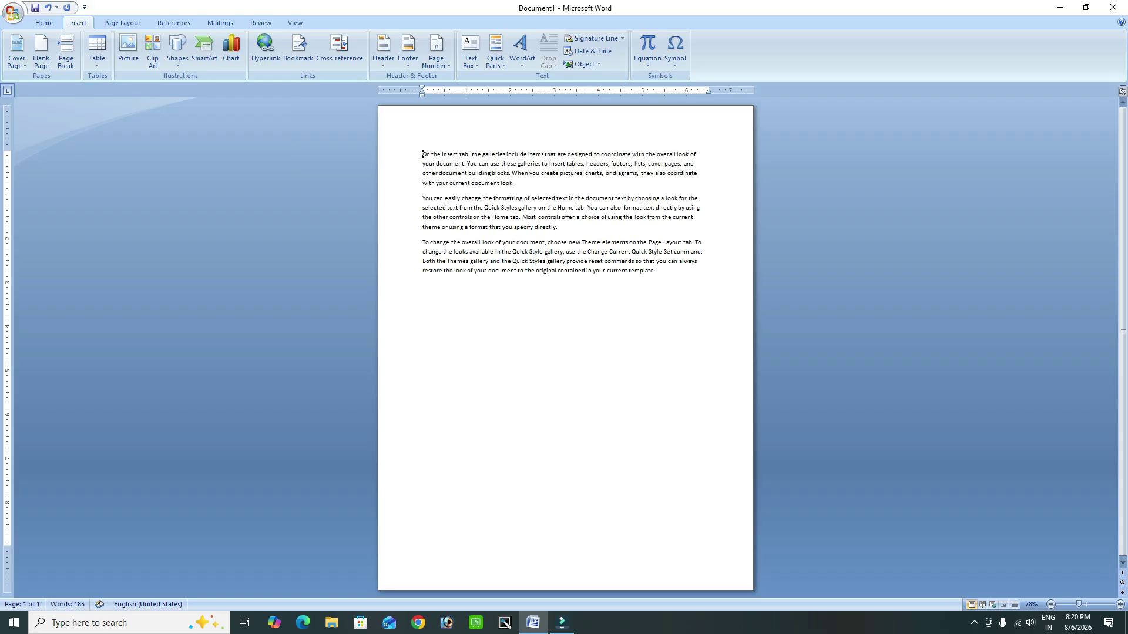
Step: Insert a blank page after the last sample paragraph and display two pages side by side
ctrl+scroll(537, 195, up, 4)
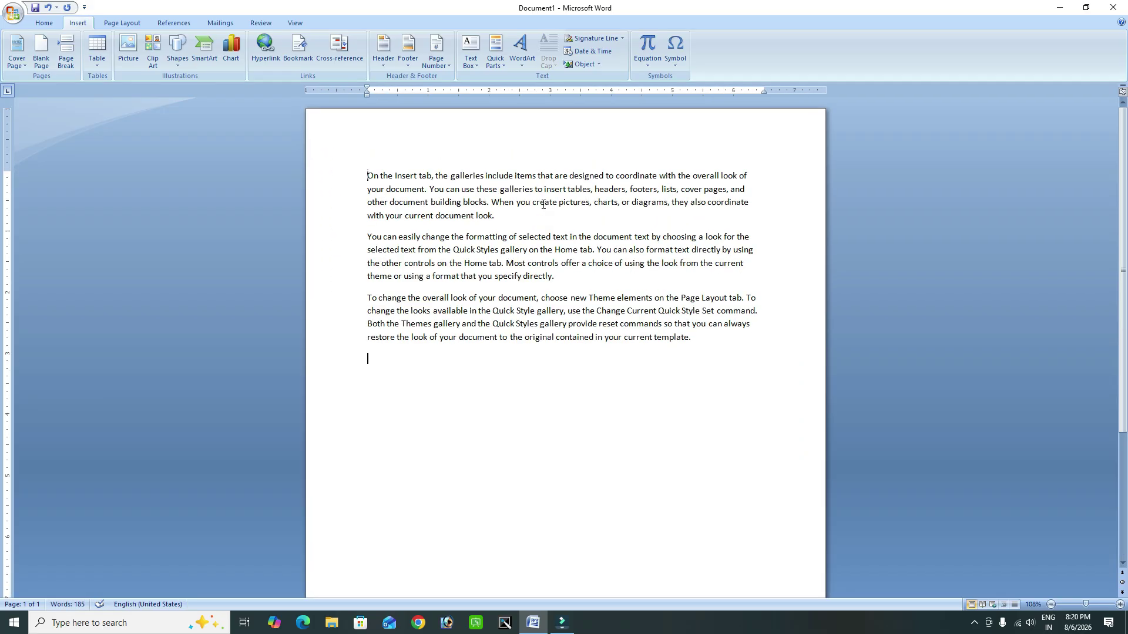
ctrl+scroll(526, 322, up, 1)
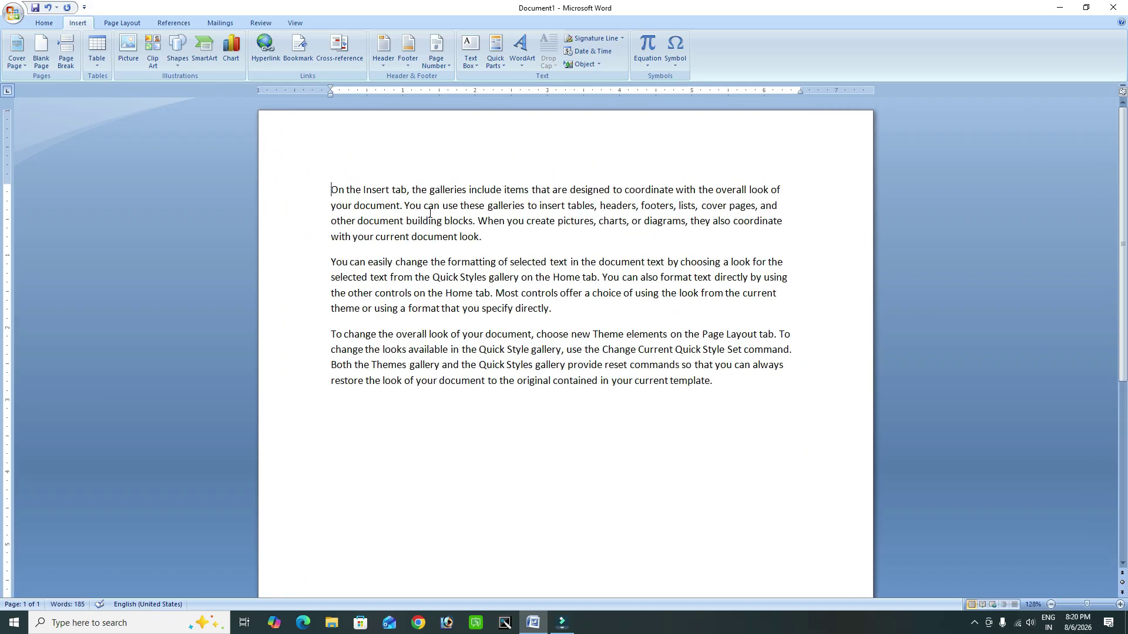
ctrl+scroll(464, 221, down, 5)
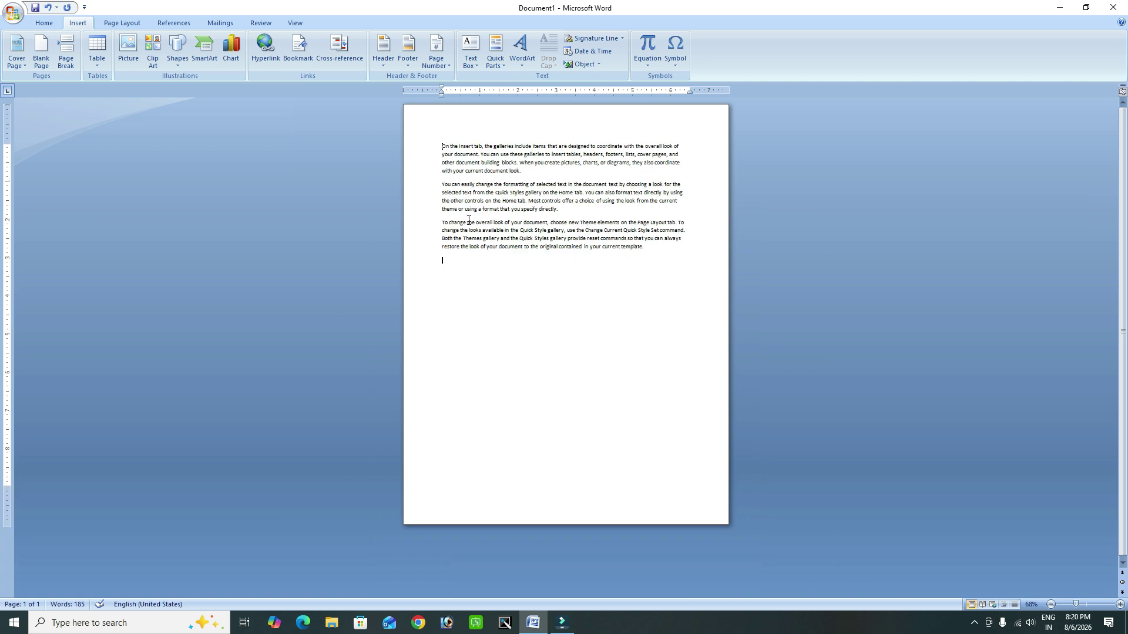
key(ctrl+End)
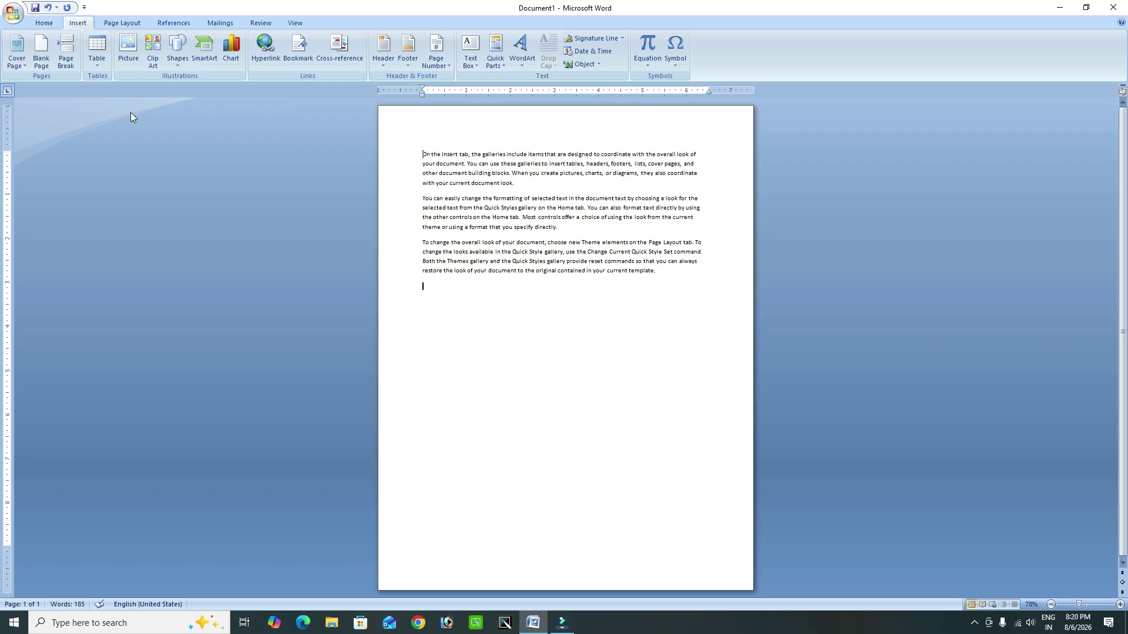
click(42, 61)
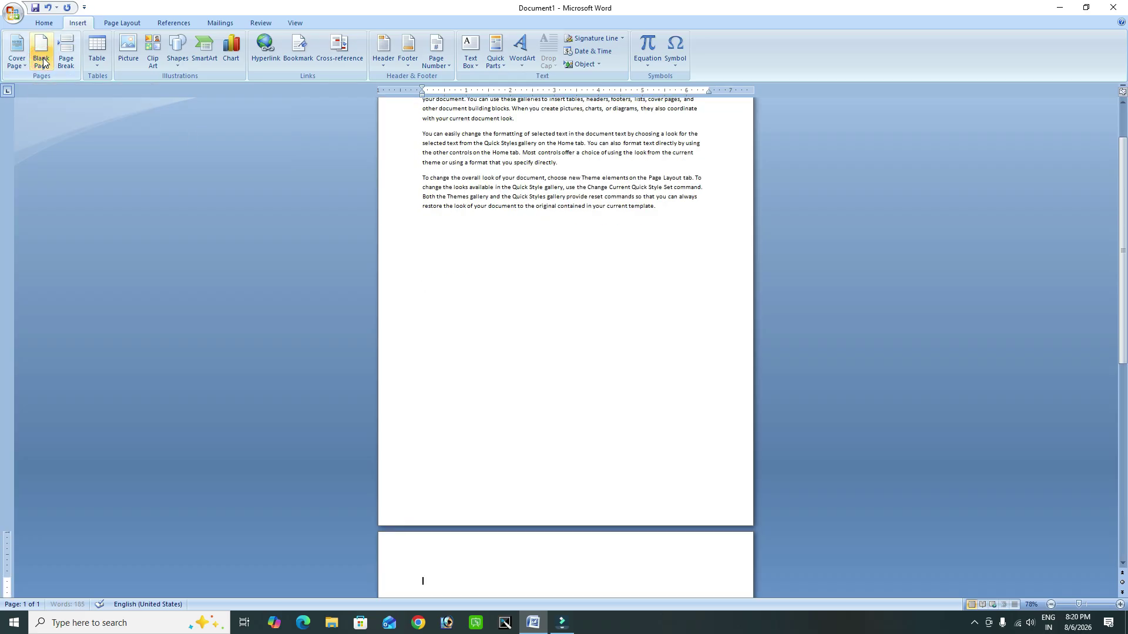
click(295, 22)
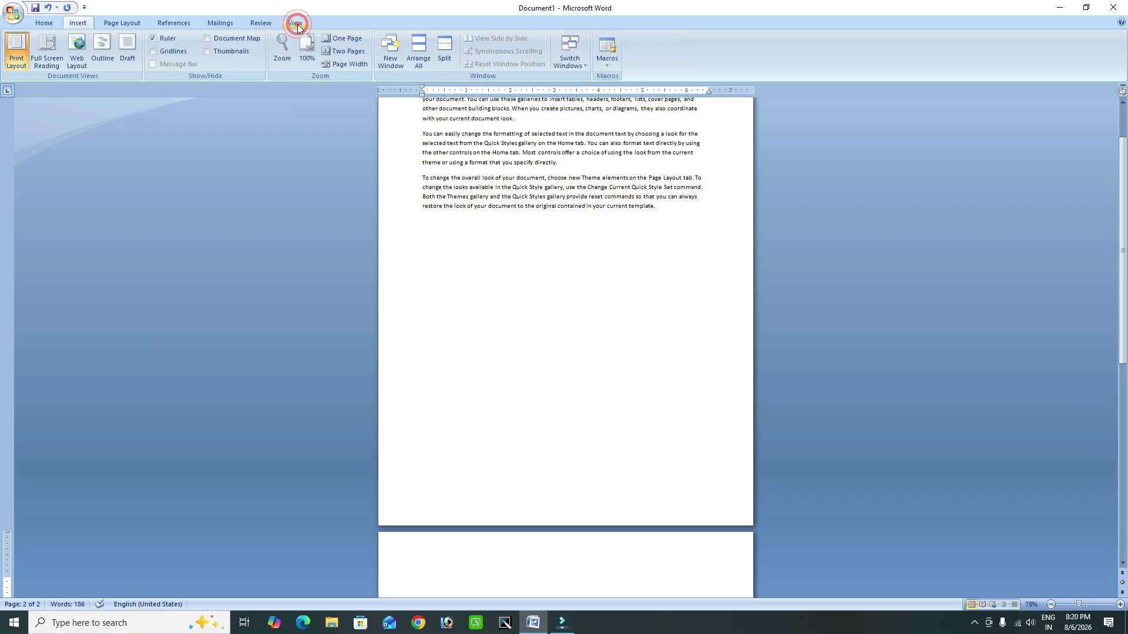
click(333, 52)
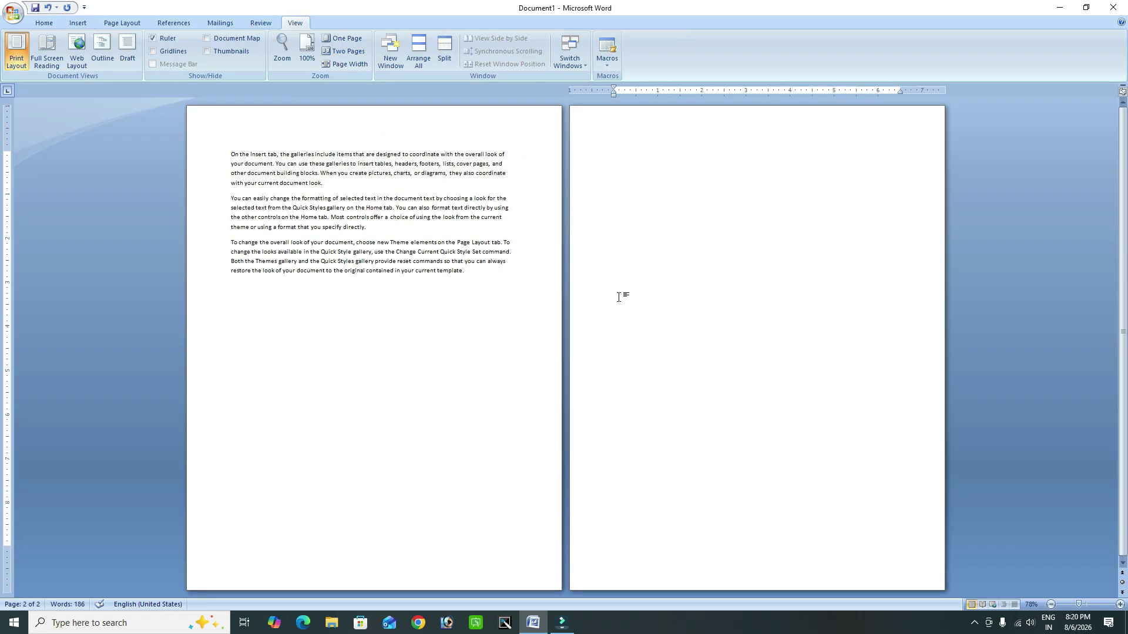
scroll(618, 296, down, 4)
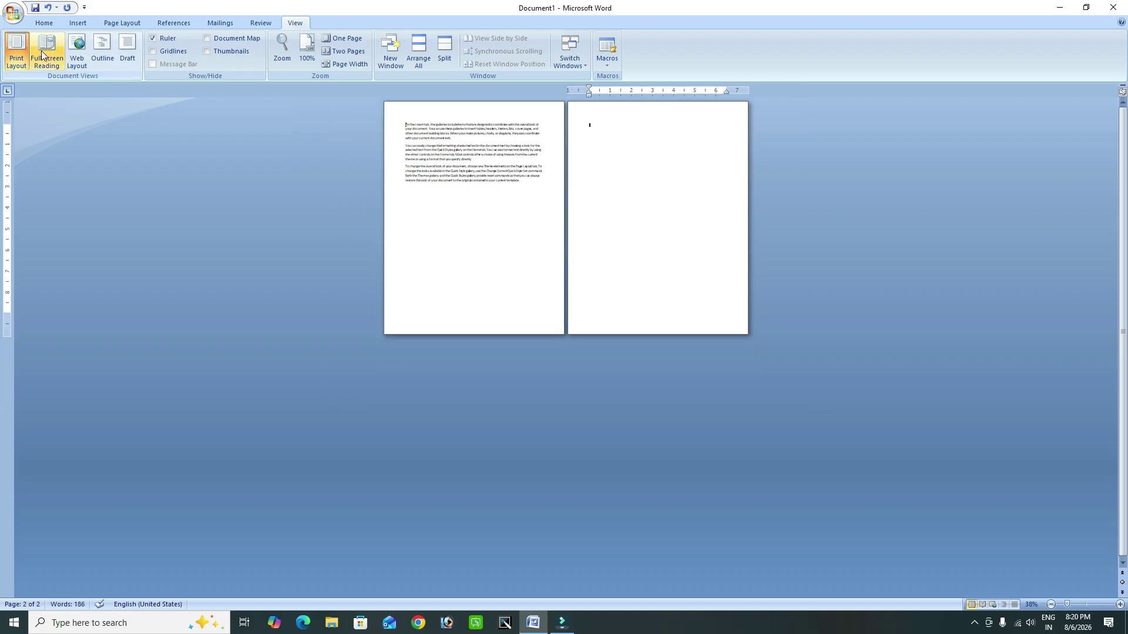
scroll(42, 59, up, 5)
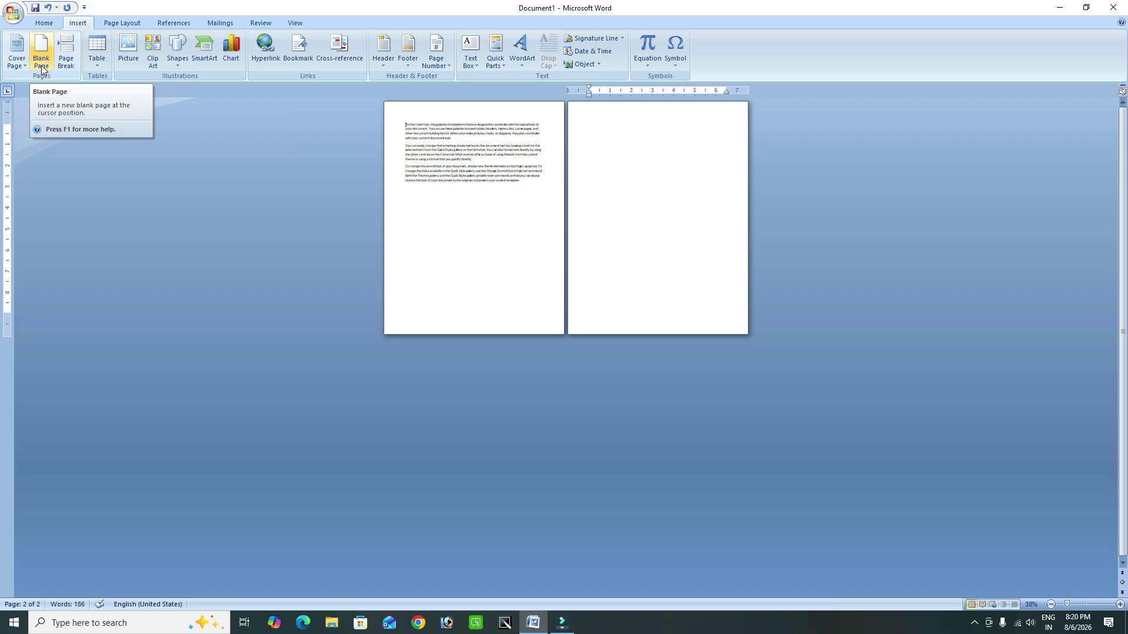
Step: Insert three more blank pages at the end of the document
click(41, 62)
click(42, 65)
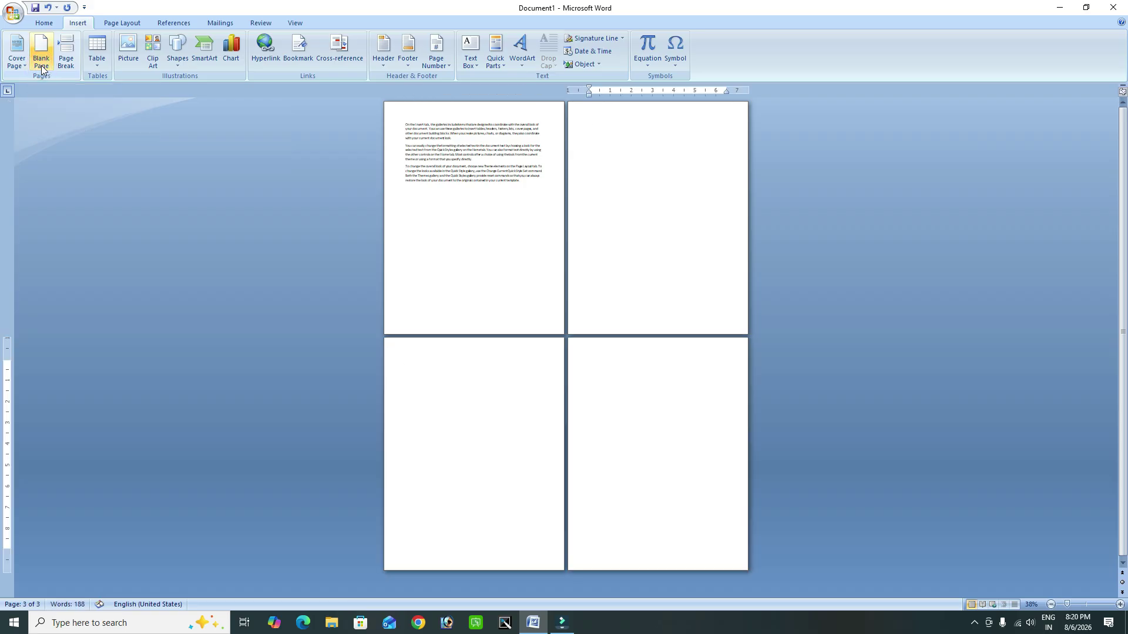
click(42, 66)
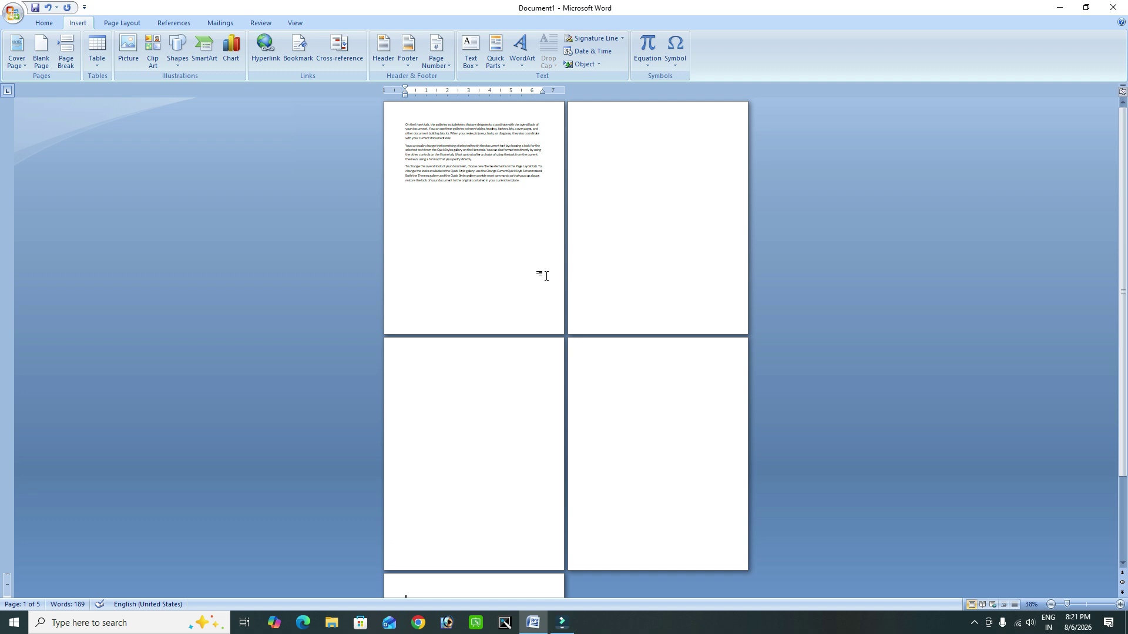
Step: Undo all the blank page insertions, back to the single page of sample text
key(ctrl+z)
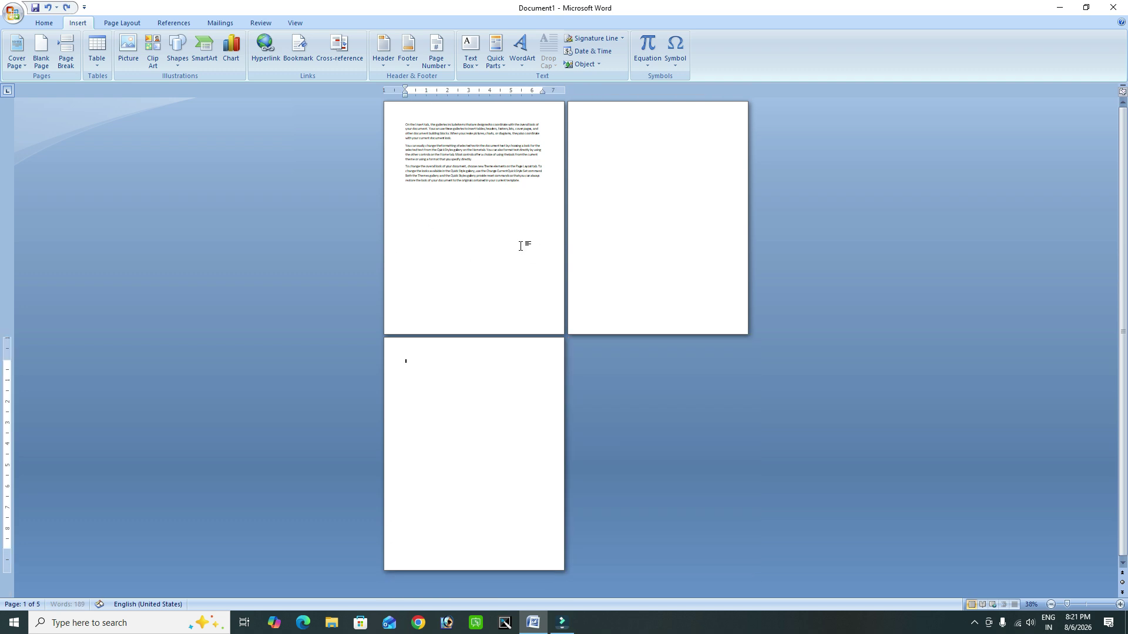
key(ctrl+z)
key(ctrl+z)
Step: Set the document zoom to the Two Pages view
scroll(521, 246, up, 3)
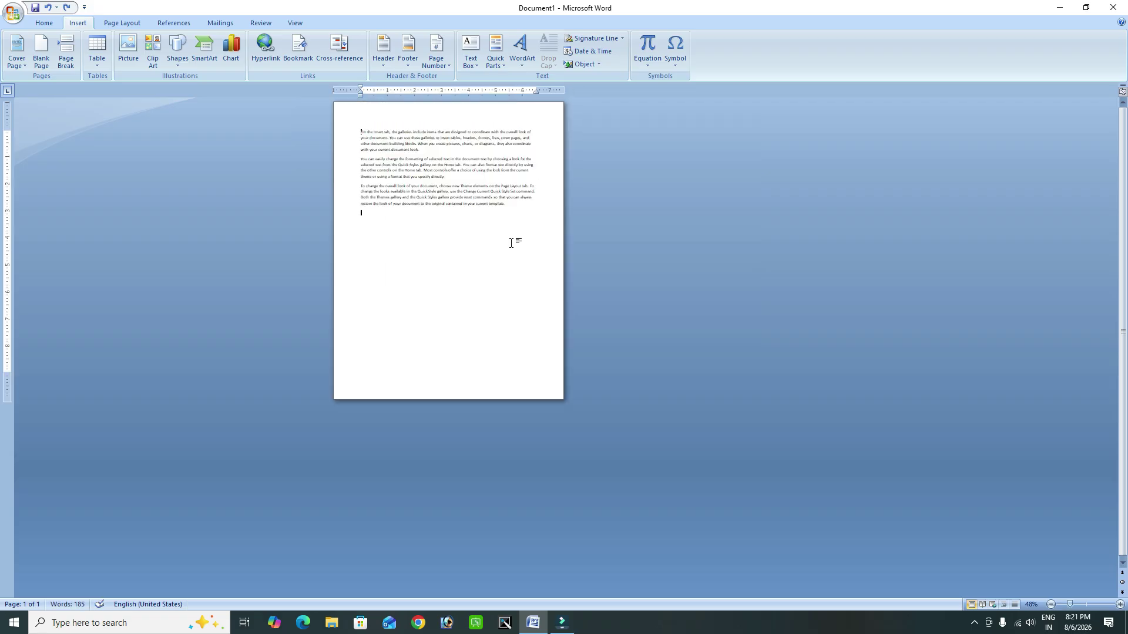
click(295, 22)
click(219, 22)
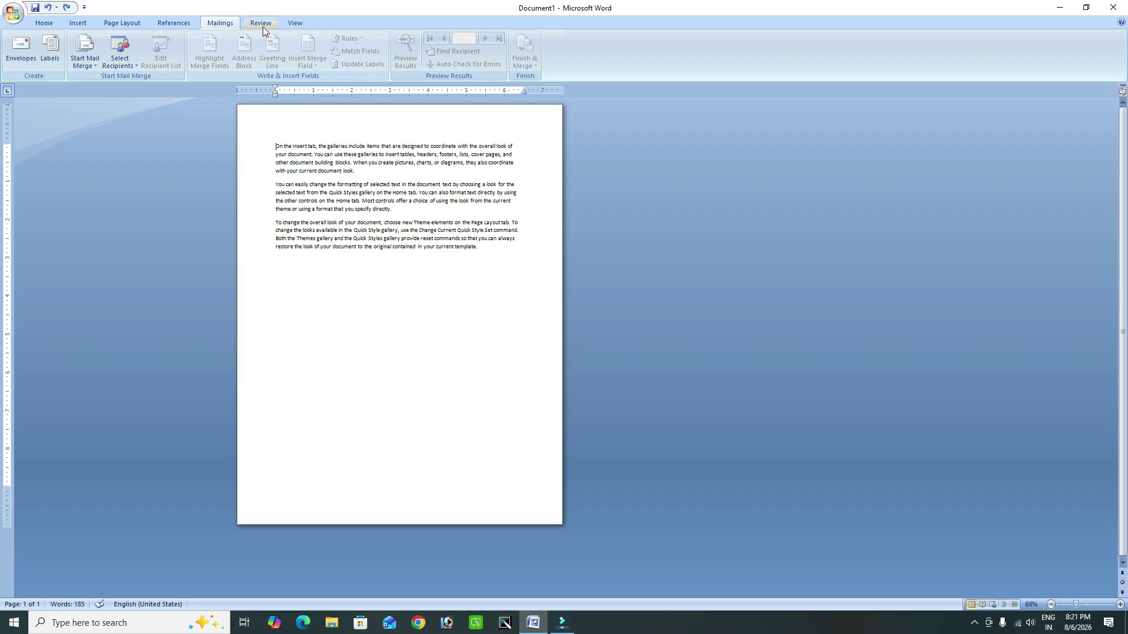
click(263, 24)
click(285, 22)
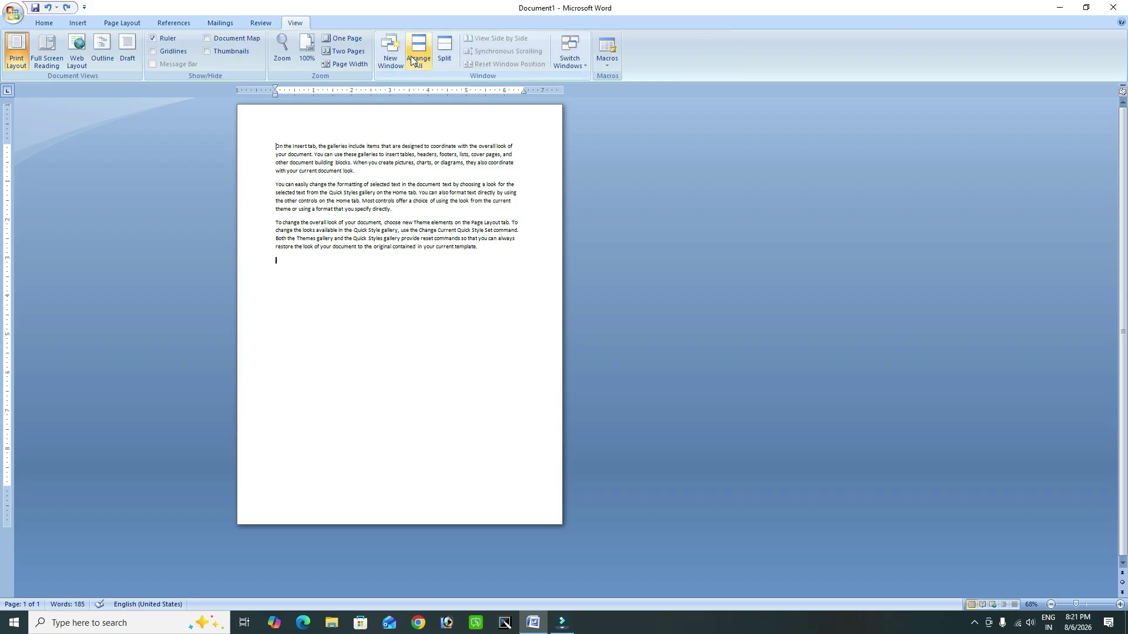
click(351, 52)
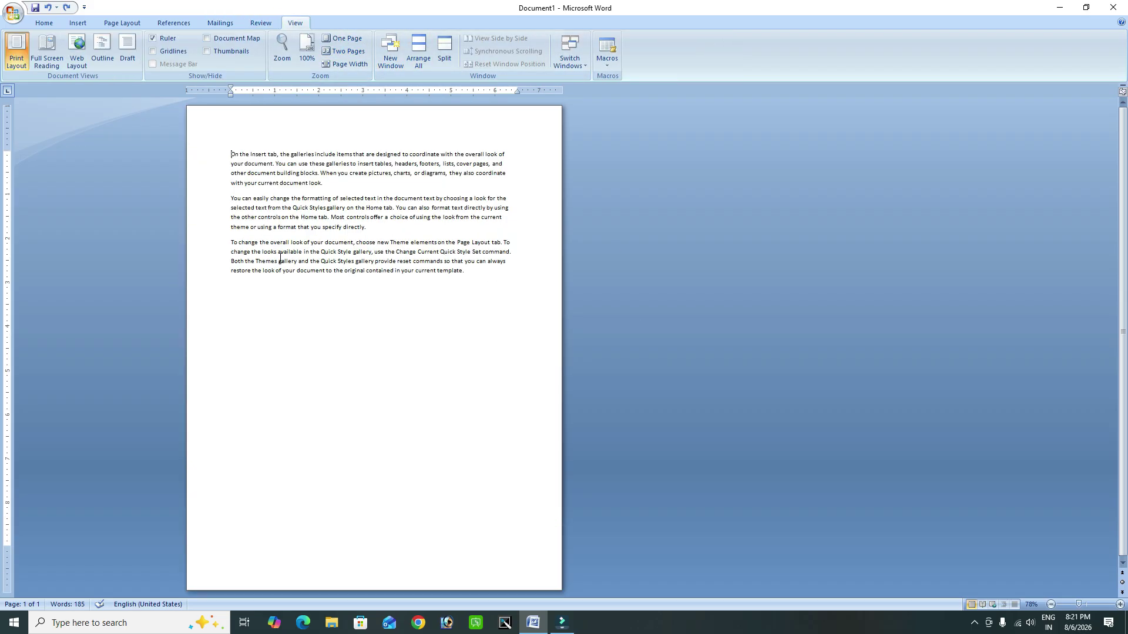
Step: Insert a page break before the second paragraph of the sample text and undo it
click(77, 24)
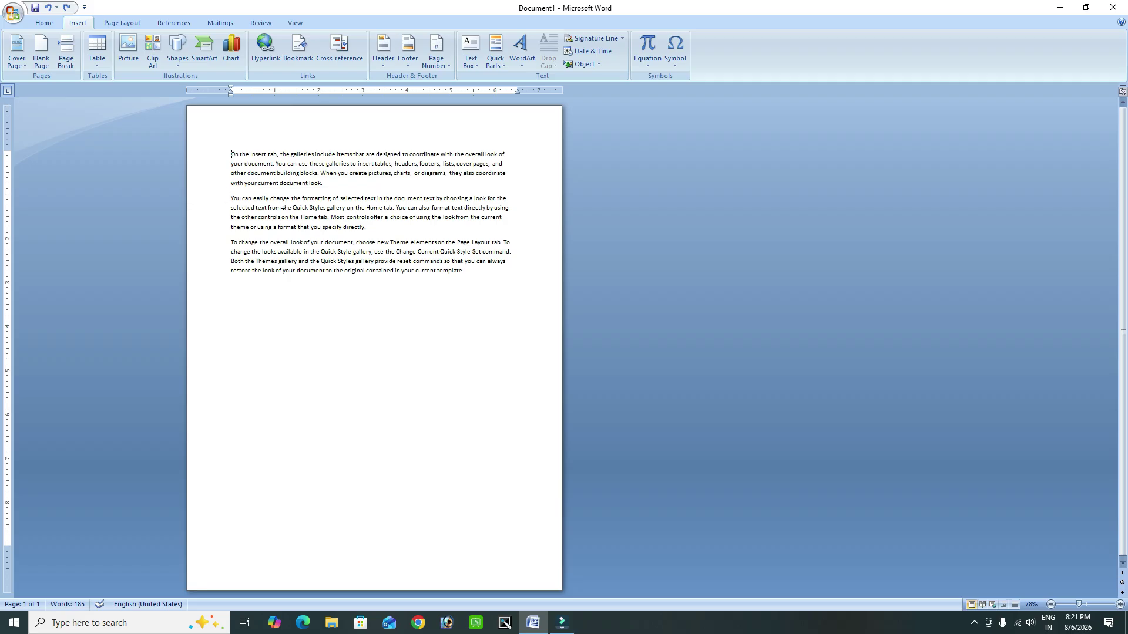
click(232, 201)
click(62, 62)
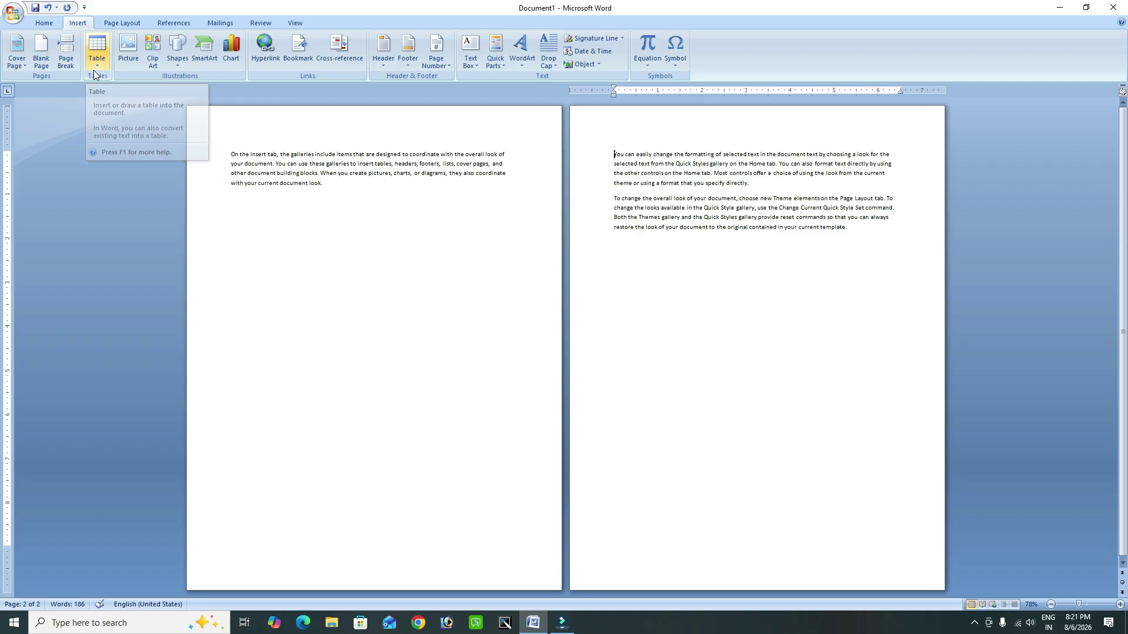
key(ctrl+z)
Step: Delete all the sample text so the document is empty
click(278, 298)
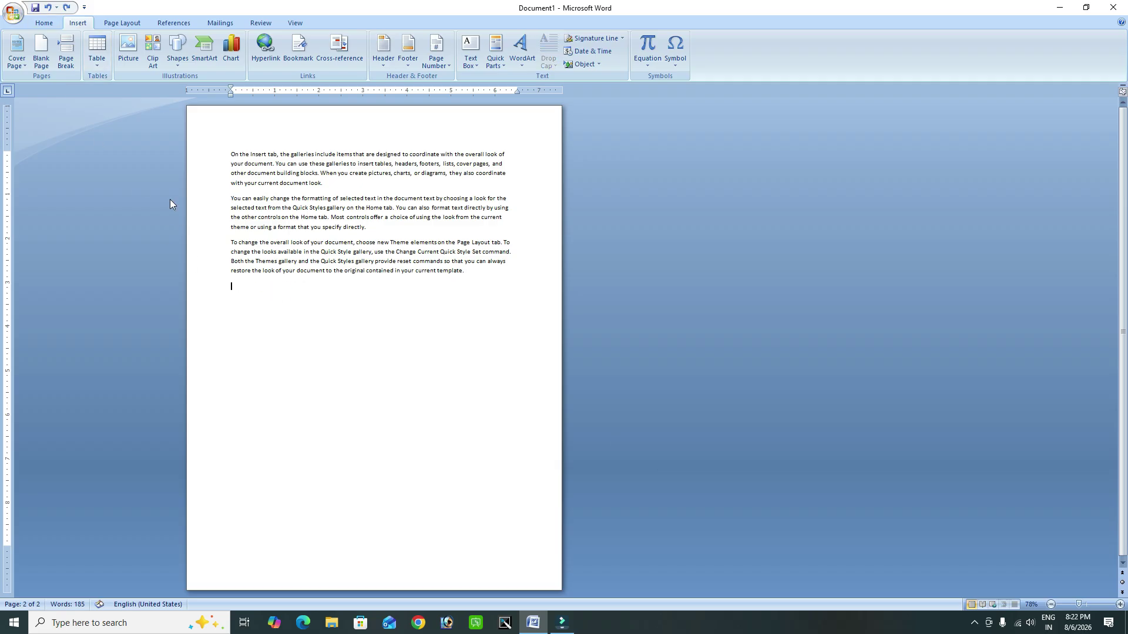
click(94, 66)
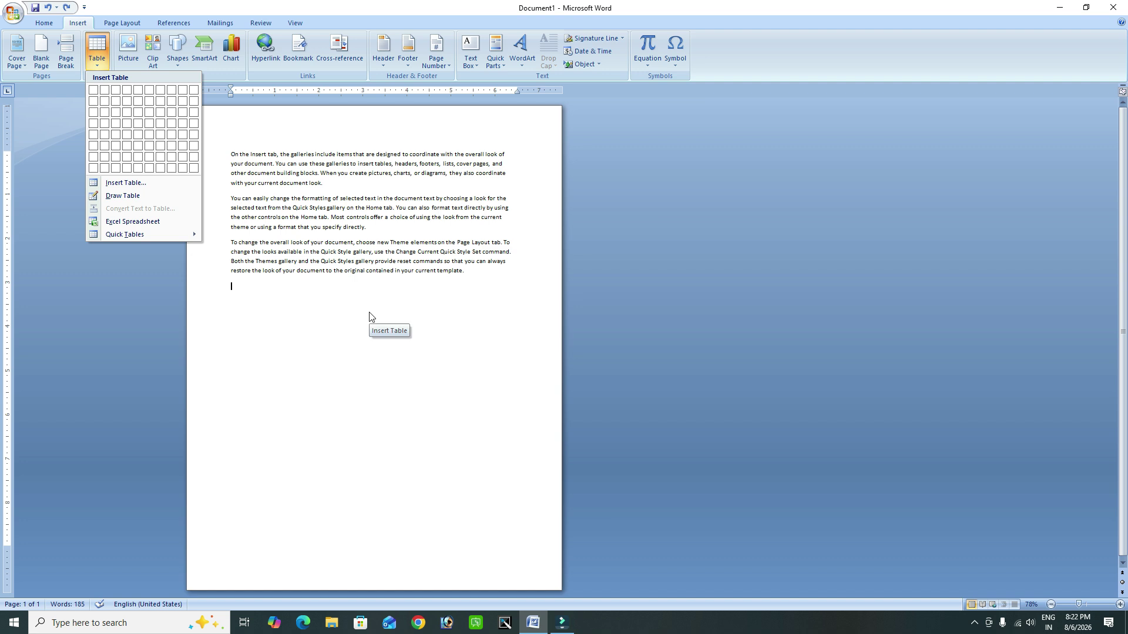
click(369, 289)
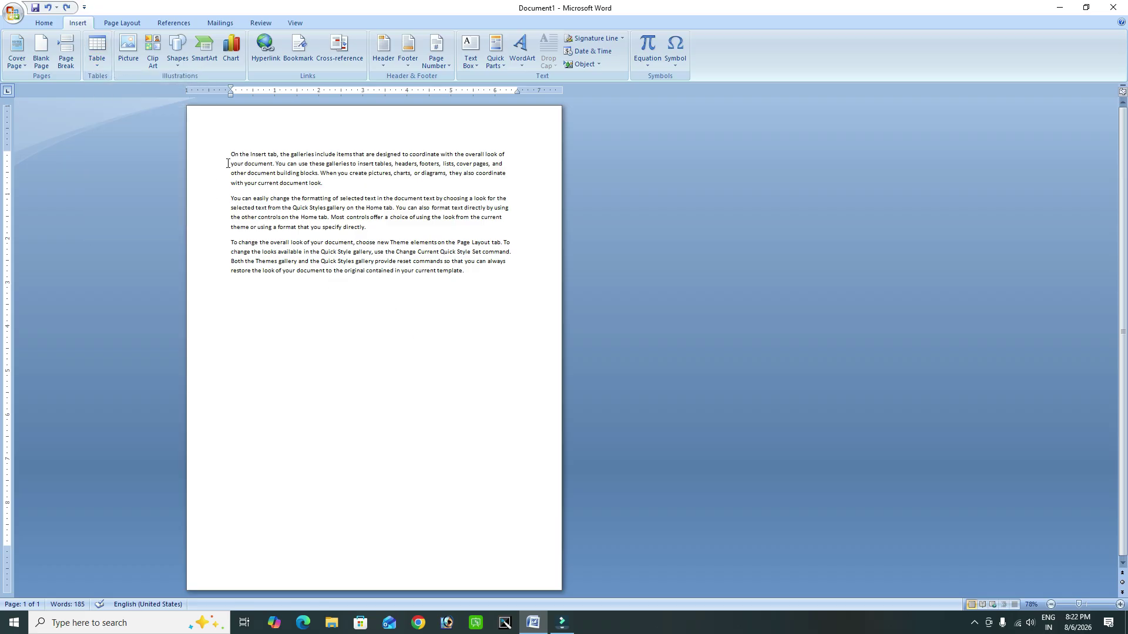
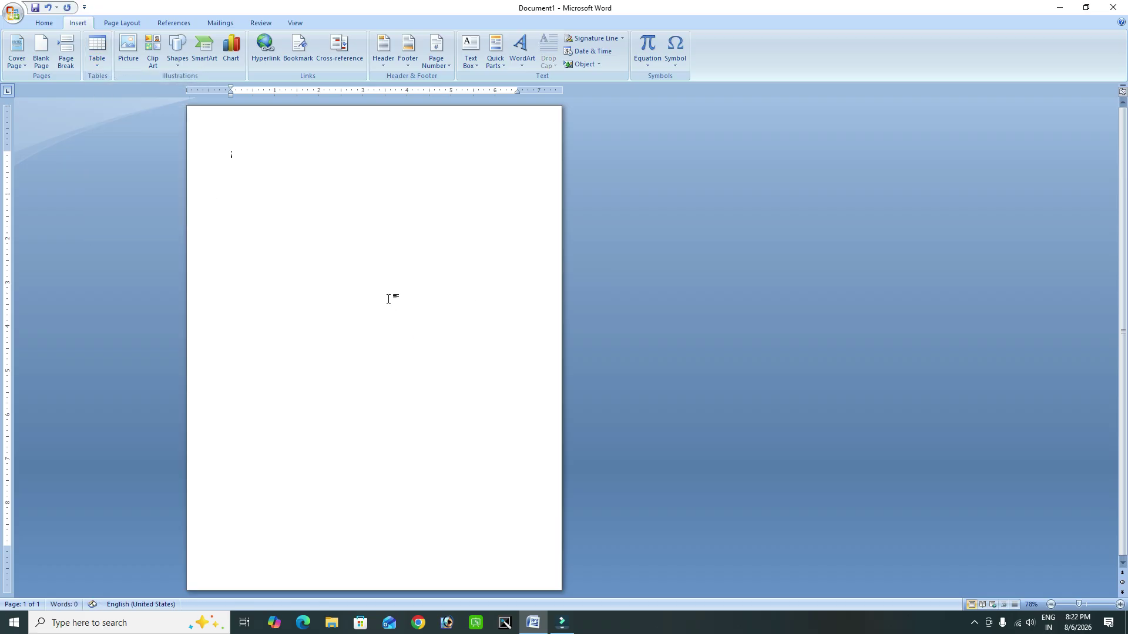
Step: Insert a table of seven columns and five rows at the start of the empty page
click(99, 56)
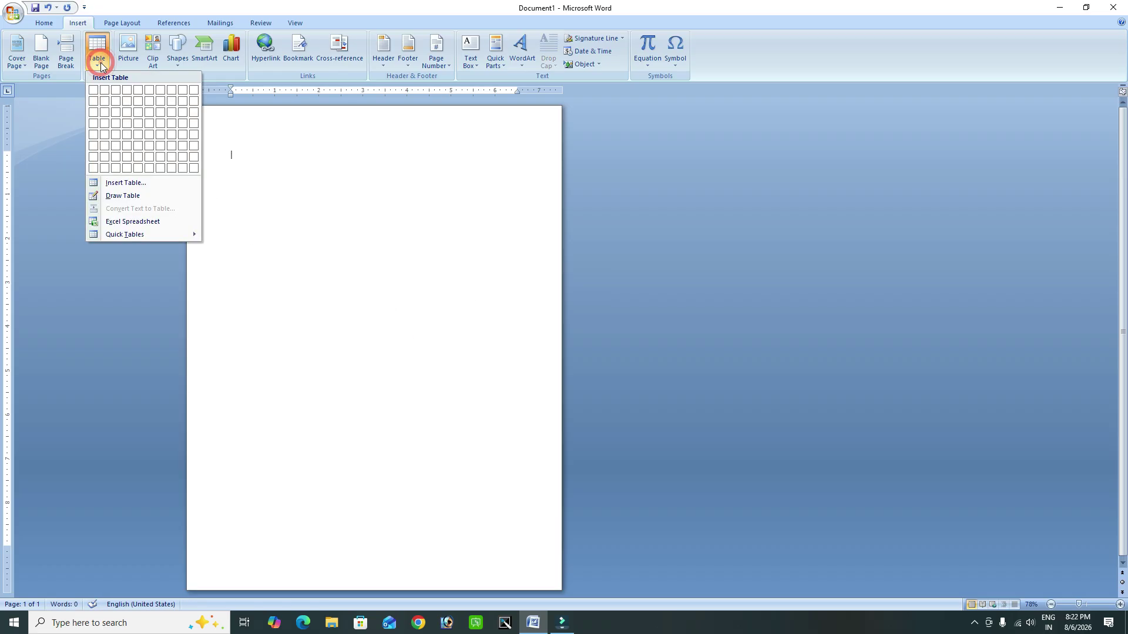
click(165, 137)
scroll(305, 233, up, 4)
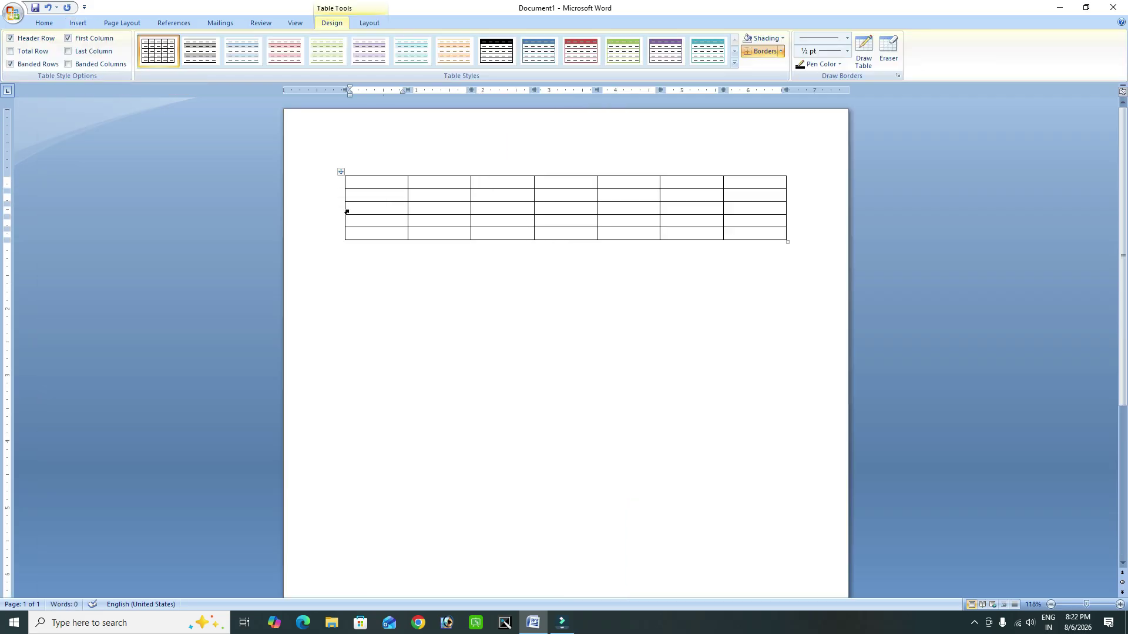
Step: Highlight in turn the table's first row, its first column, and the second cell of the second row
drag(379, 184, 749, 188)
click(728, 269)
drag(385, 182, 387, 233)
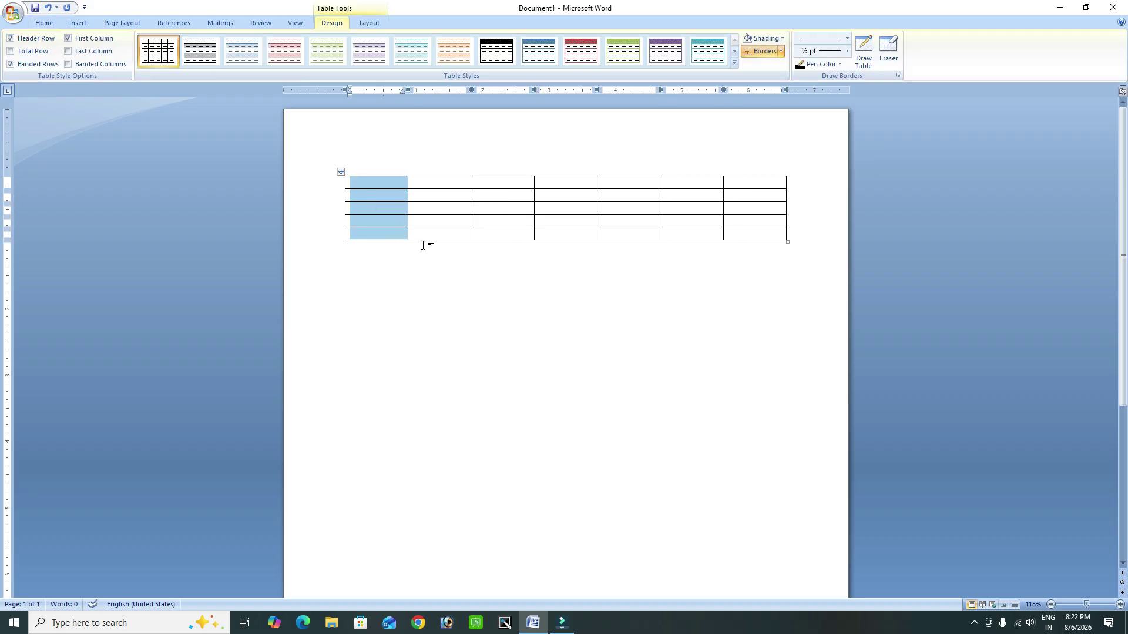
click(454, 257)
click(406, 197)
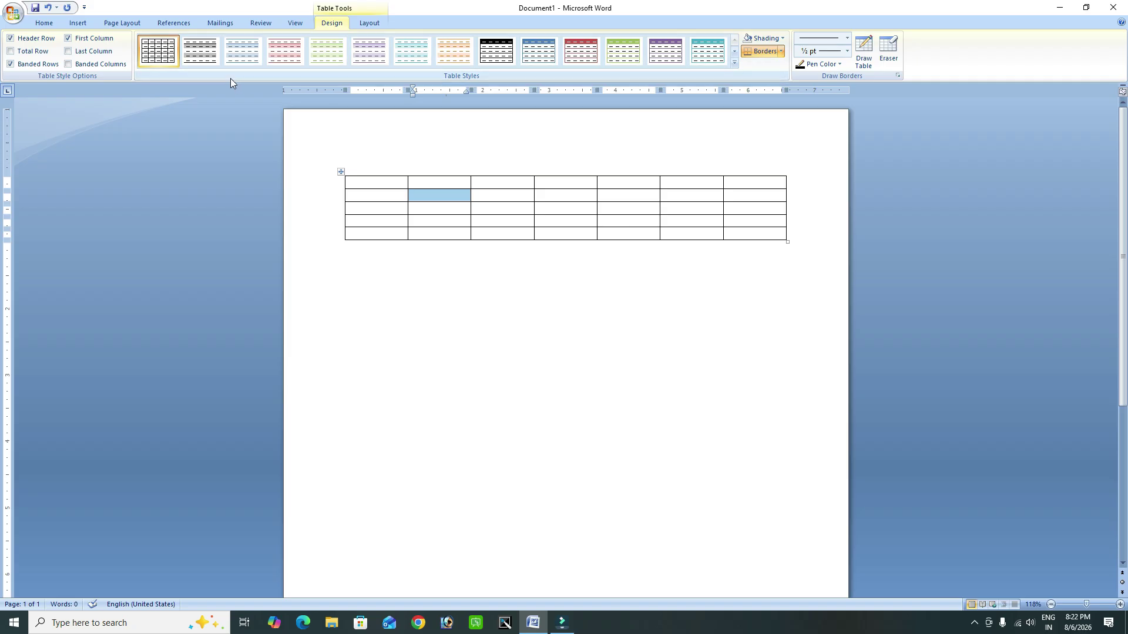
click(549, 277)
Step: Select all seven cells of the table's first row
click(389, 185)
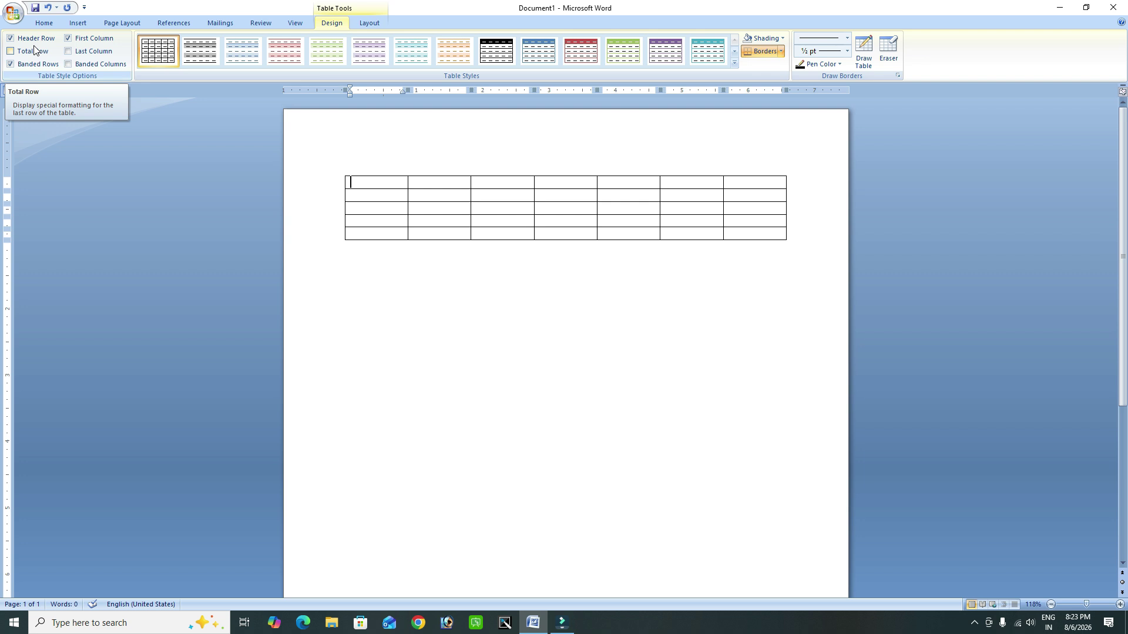
click(363, 185)
drag(363, 184, 755, 181)
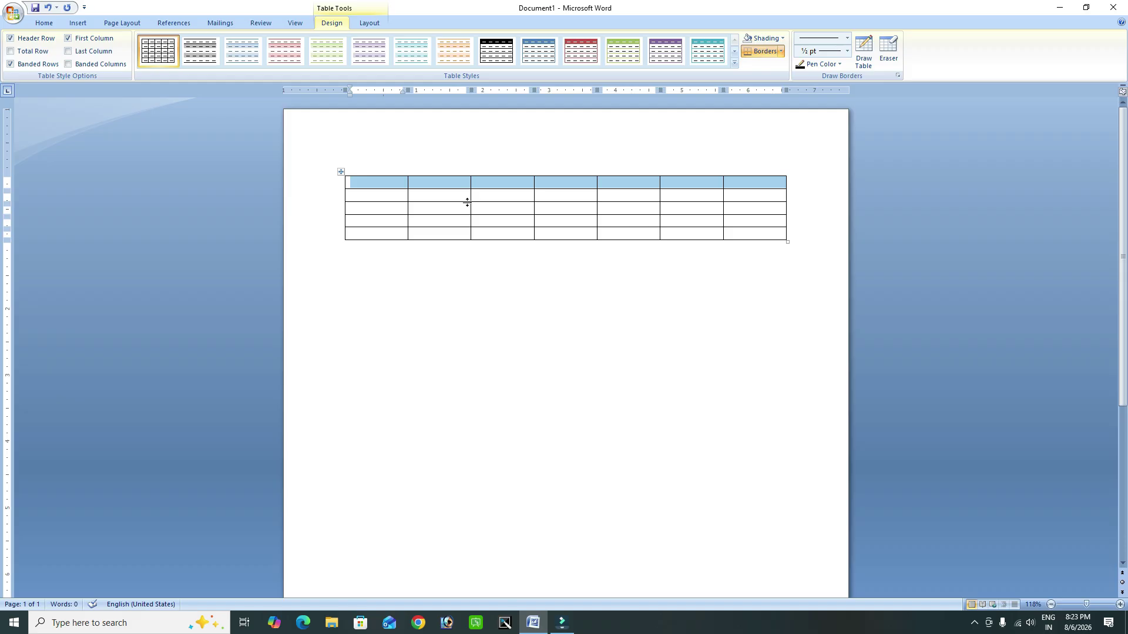
Step: Try the black-header table style, undo it, and apply the aqua-header style to the table instead
click(497, 51)
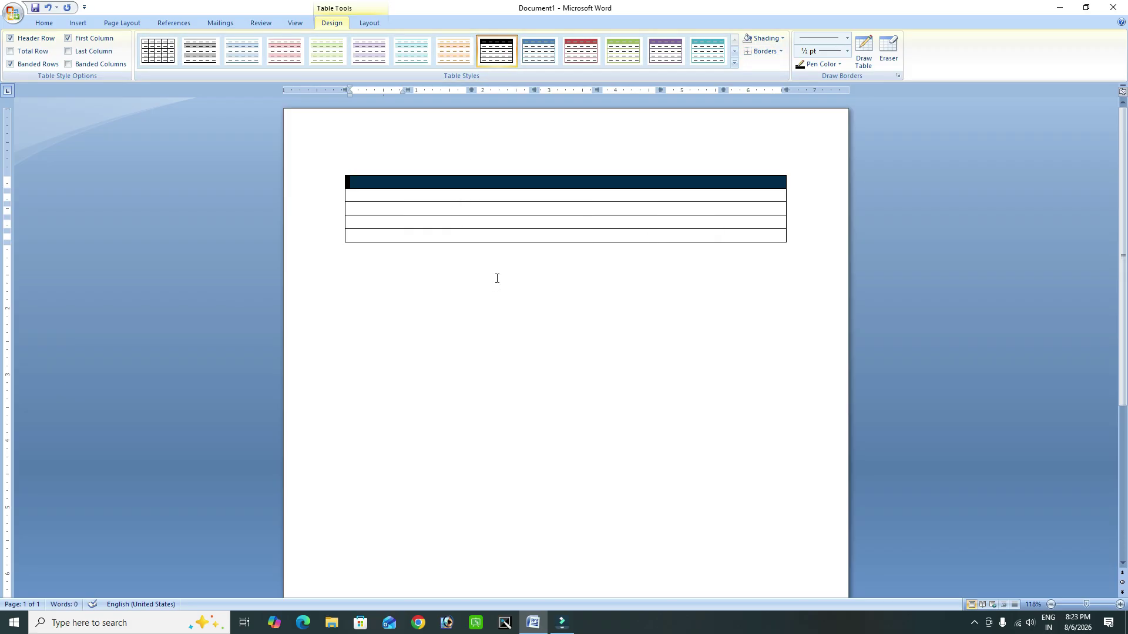
key(ctrl+z)
click(724, 55)
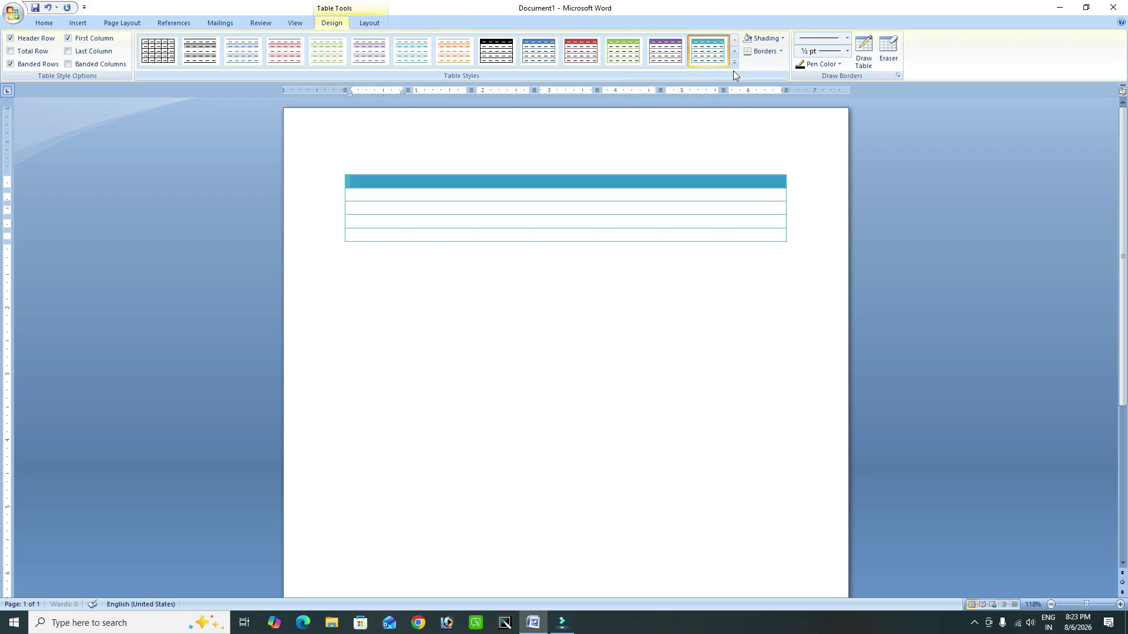
key(ctrl+a)
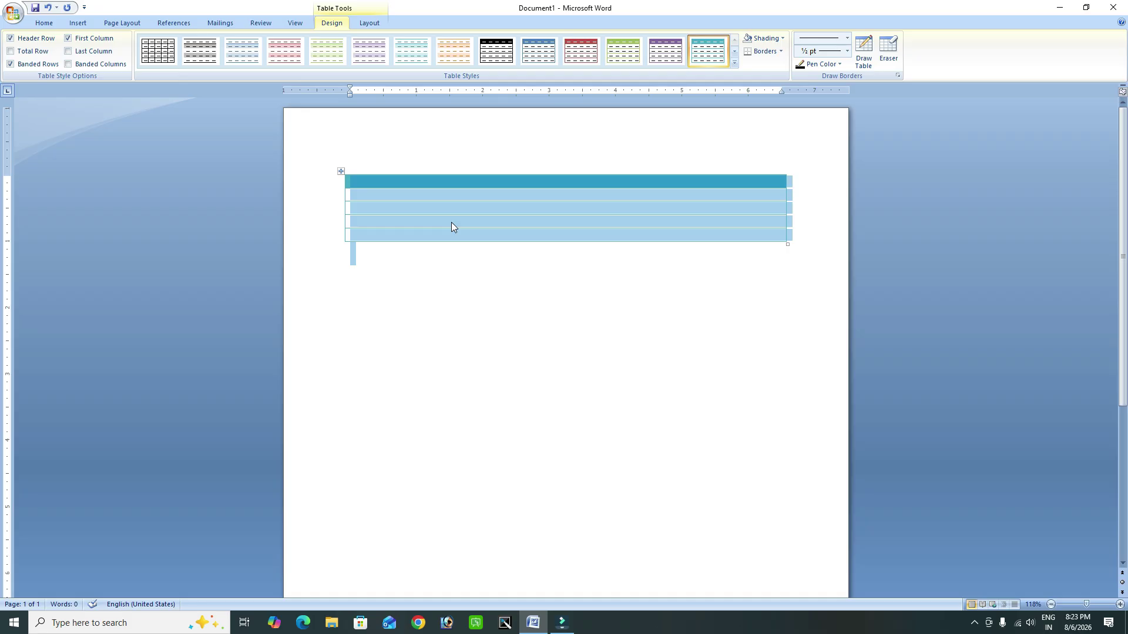
click(399, 302)
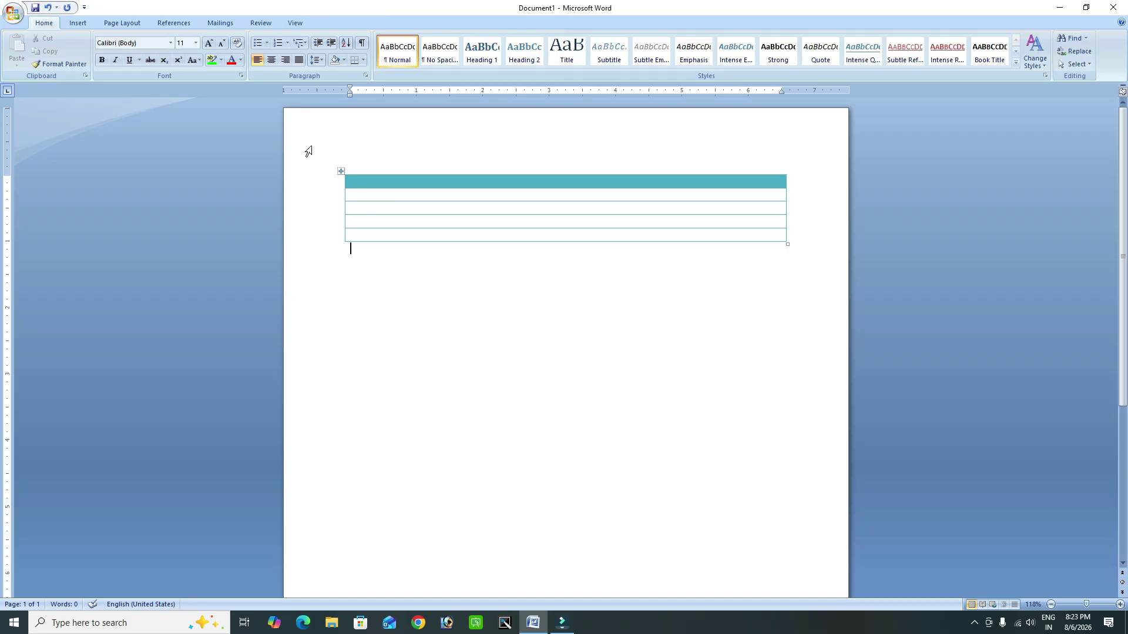
Step: Delete the whole table and insert a new one of nine columns and six rows
click(341, 170)
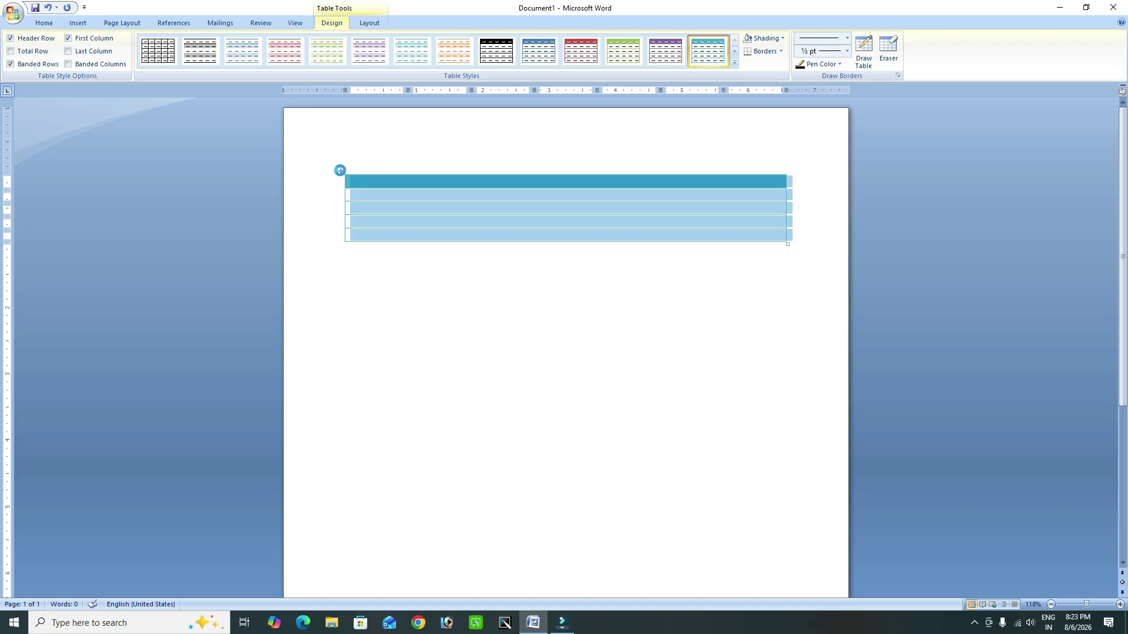
key(BackSpace)
click(71, 24)
click(97, 61)
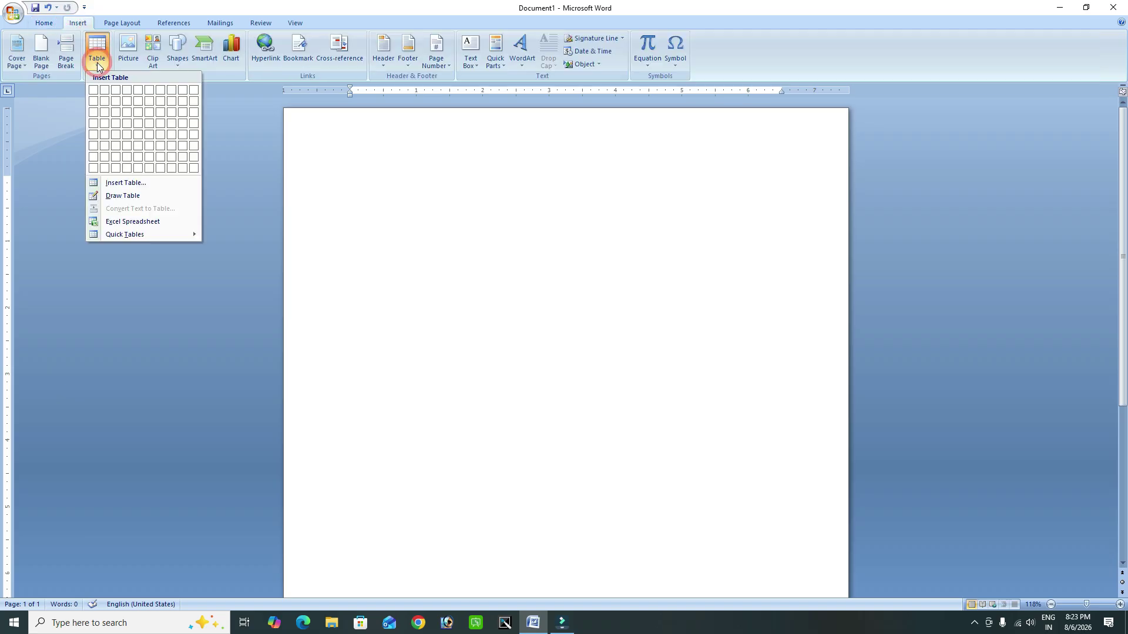
click(190, 147)
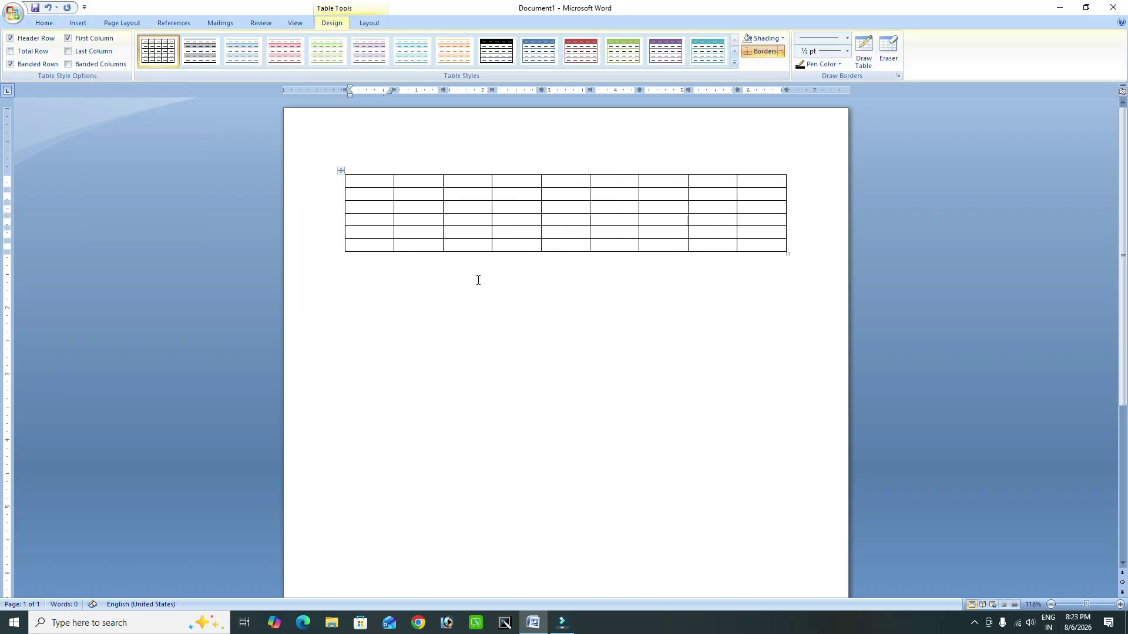
Step: Apply a dark blue built-in style to the whole table and replace it with the blue banded grid style
click(340, 170)
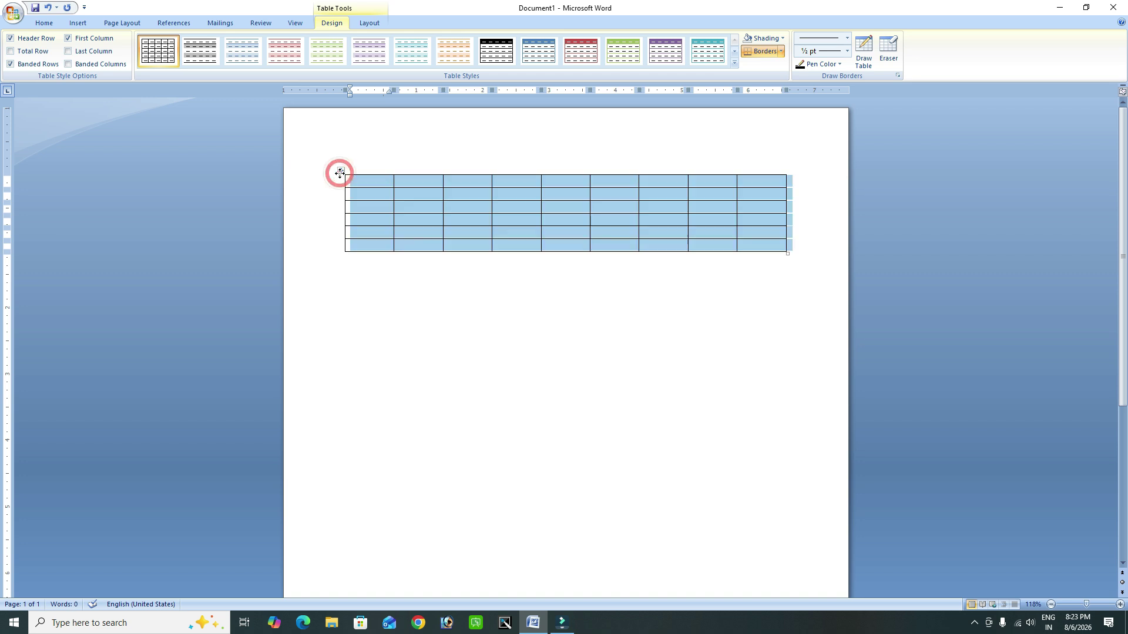
click(733, 63)
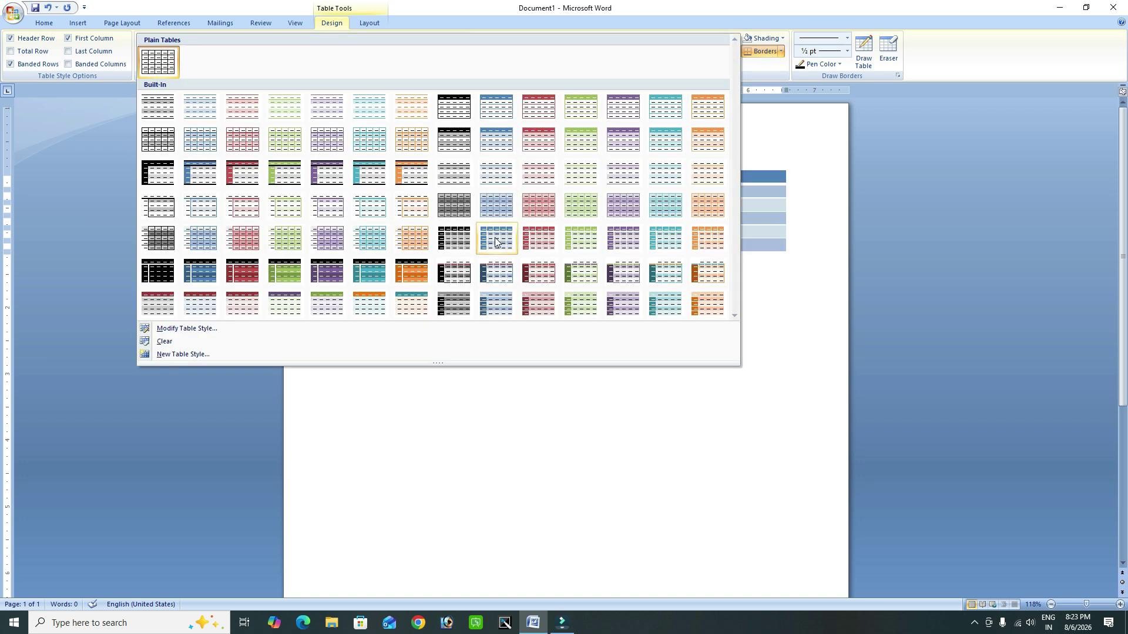
click(199, 271)
click(734, 40)
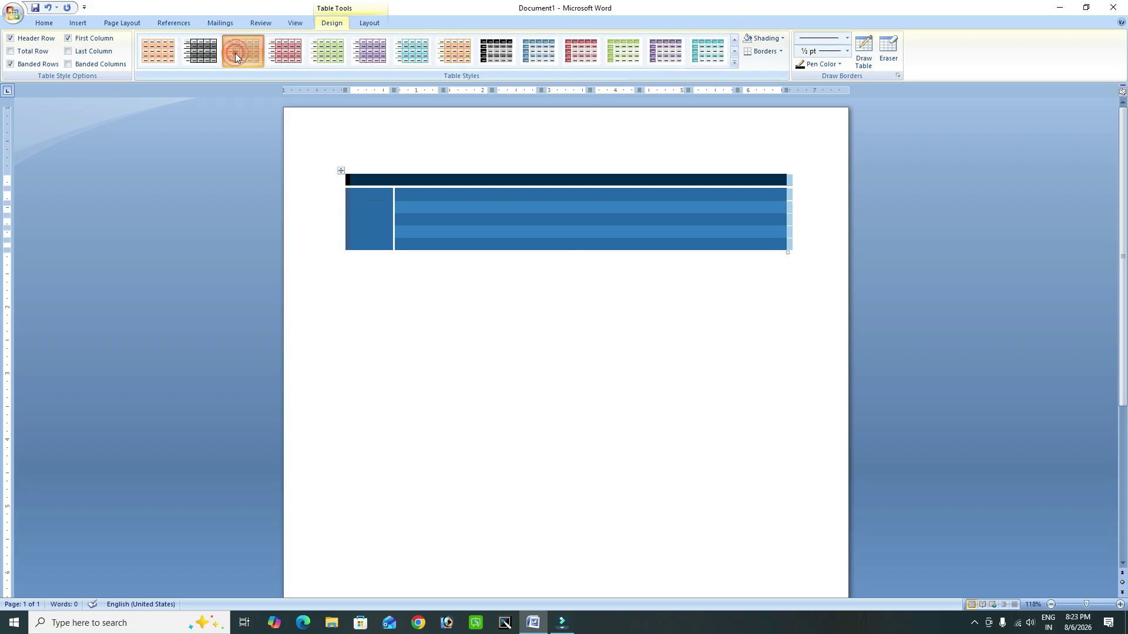
click(238, 52)
Step: Apply All Borders to the entire table
click(341, 170)
click(82, 23)
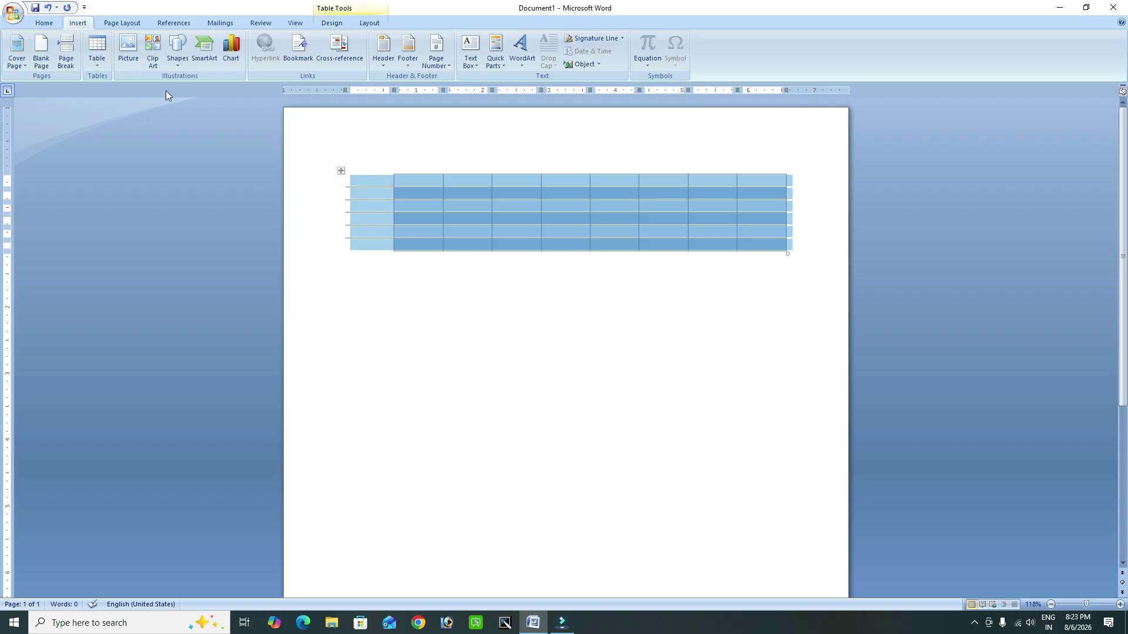
click(367, 22)
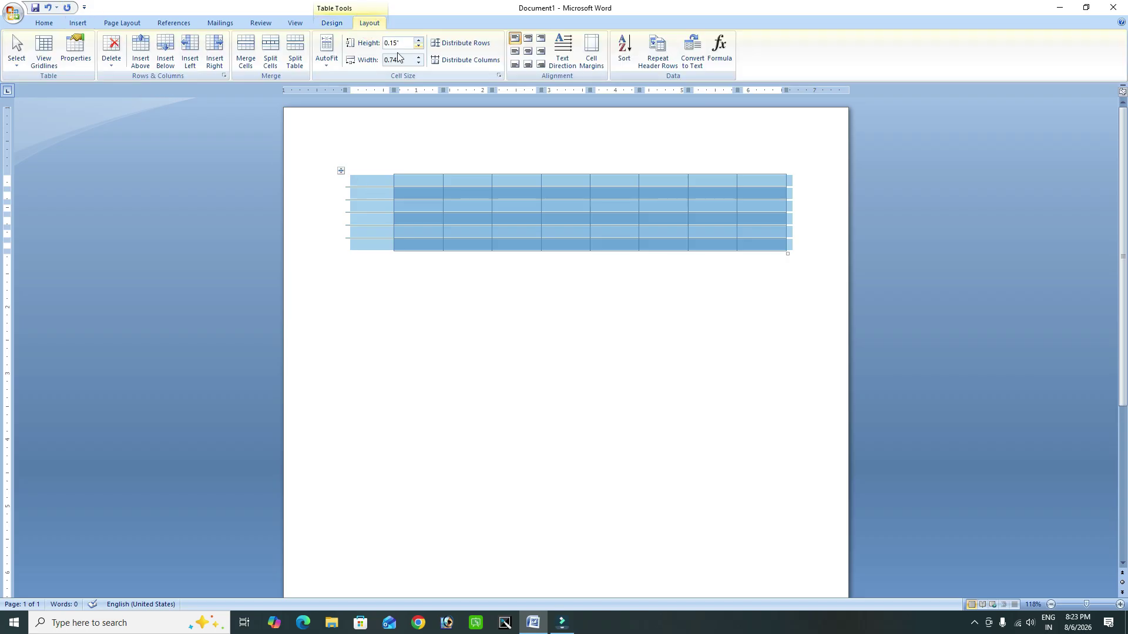
click(332, 23)
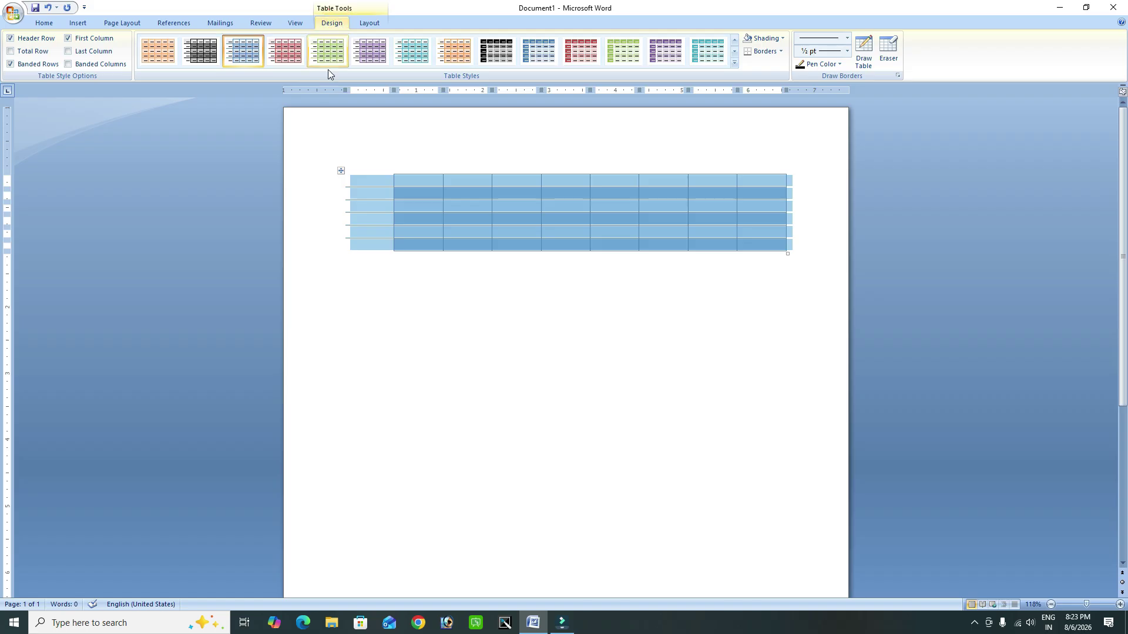
click(781, 51)
click(771, 131)
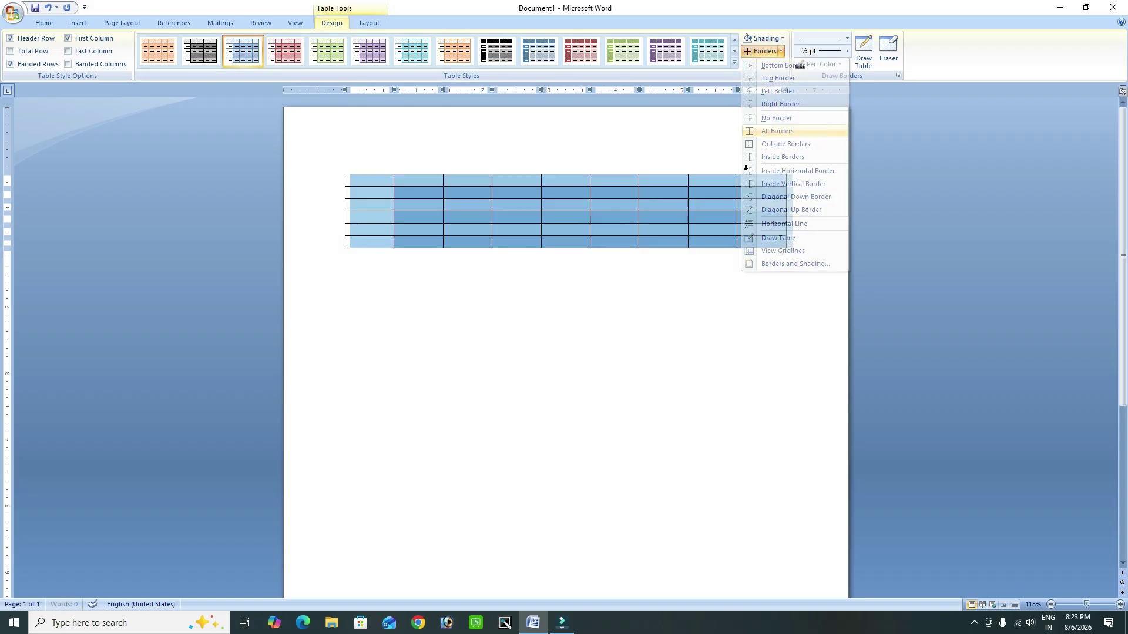
Step: Apply the black style with grey banded rows to the table and toggle its Header Row option off and on again
click(504, 50)
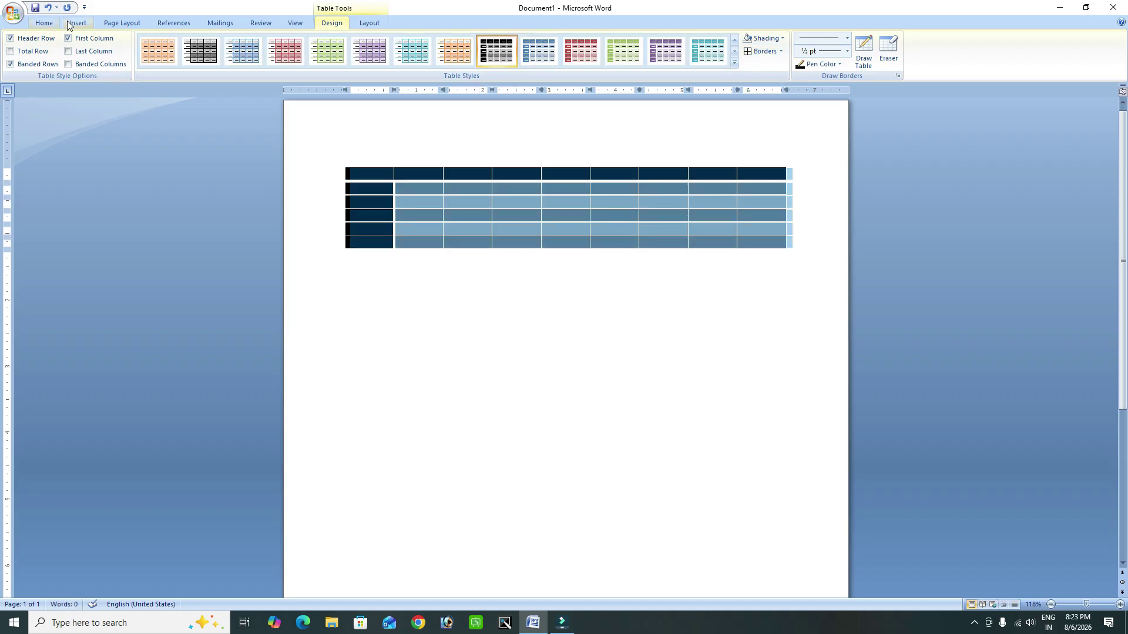
click(10, 38)
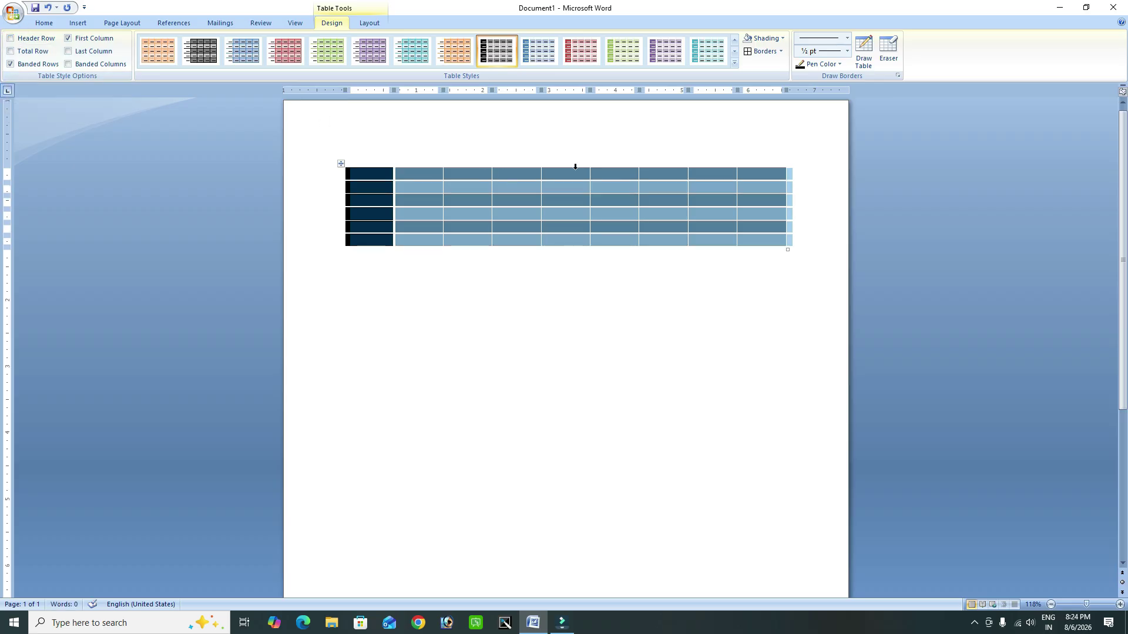
click(12, 39)
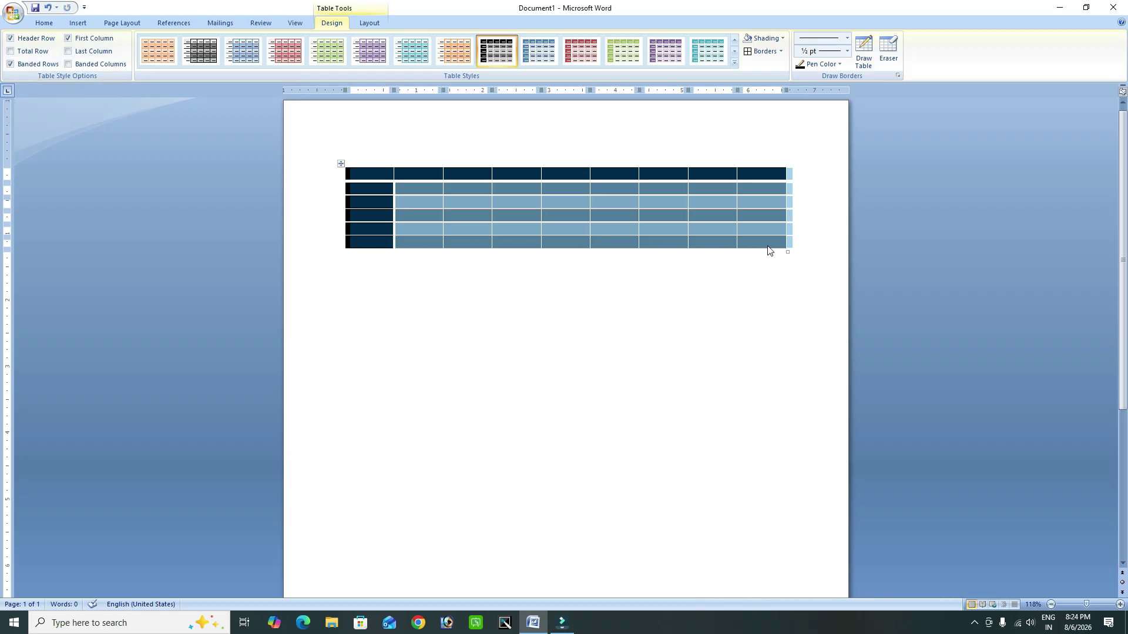
Step: Enable the Total Row style option for the table, toggling it to compare the last row's formatting
click(12, 53)
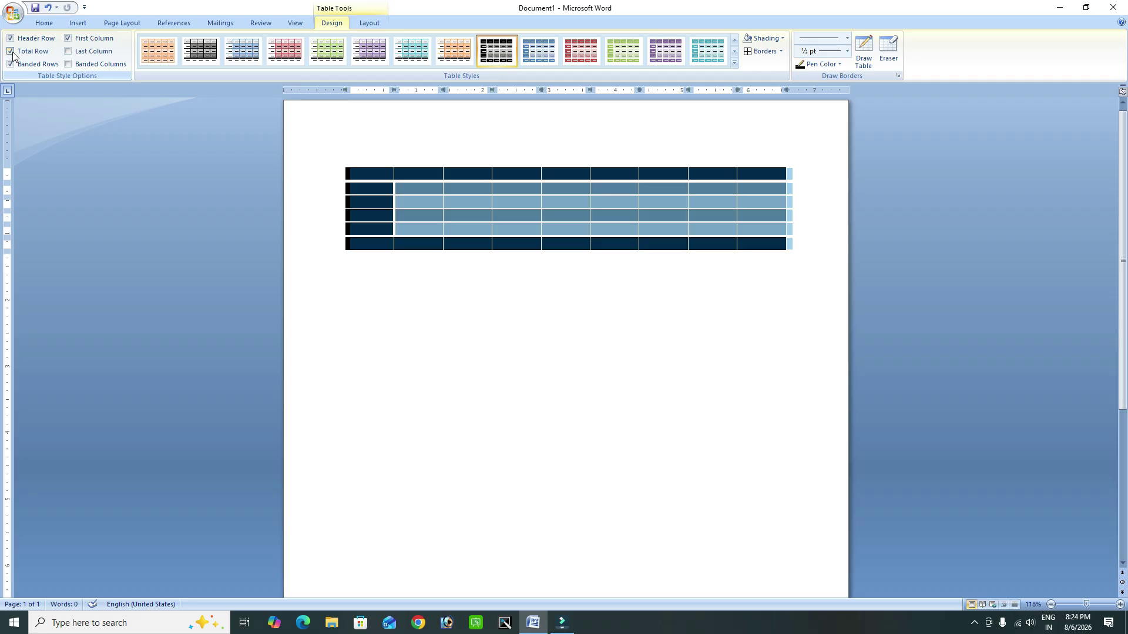
click(11, 51)
click(11, 52)
Step: Toggle the Banded Rows style option off and on several times to compare the row shading, leaving it on
click(11, 64)
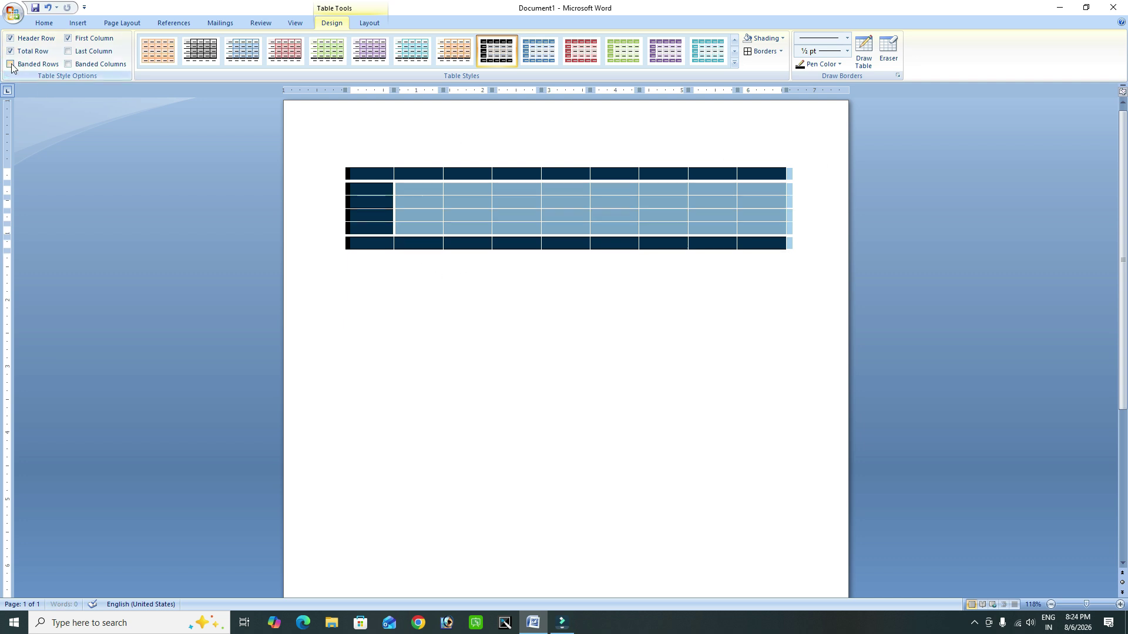
click(11, 64)
click(11, 64)
click(10, 64)
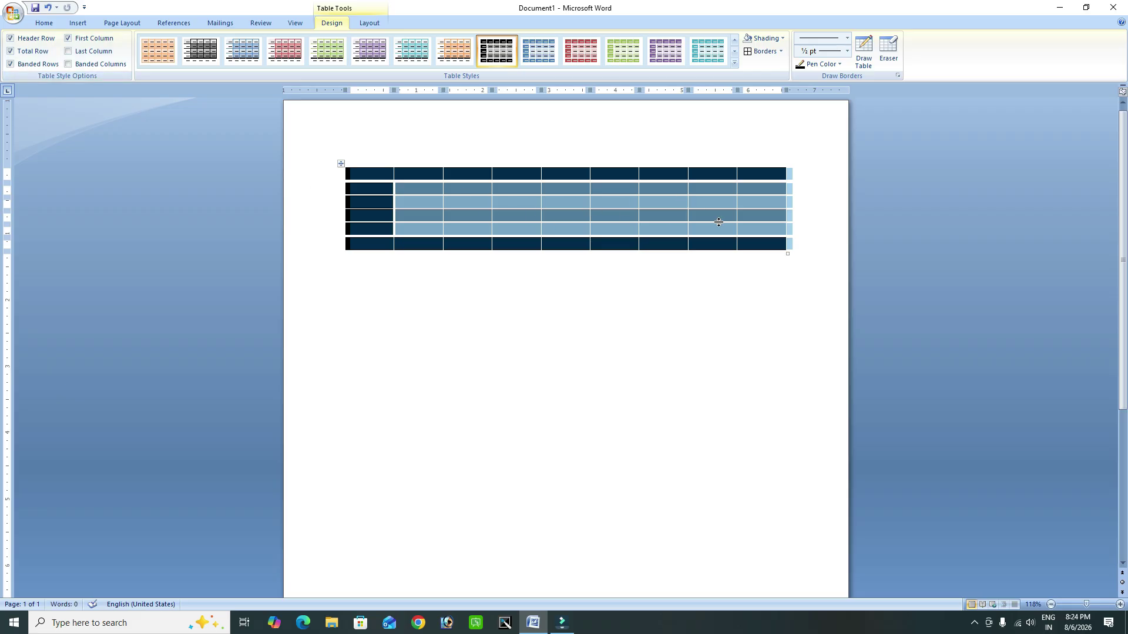
click(10, 65)
click(10, 66)
Step: Toggle First Column formatting off and back on, and Last Column formatting on and back off
click(69, 39)
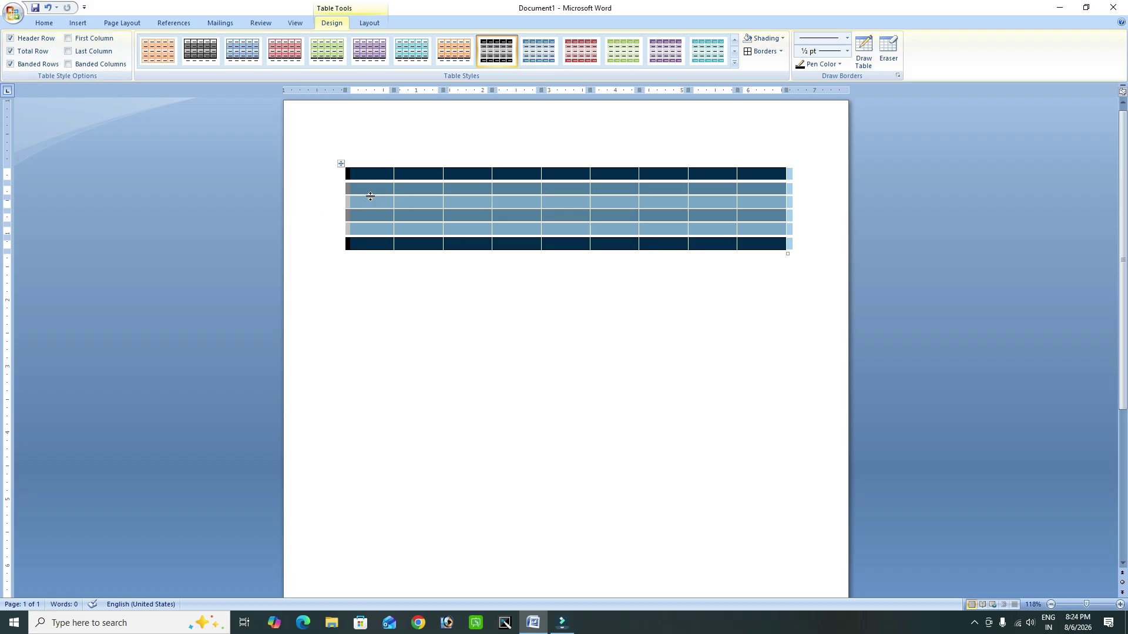
click(68, 38)
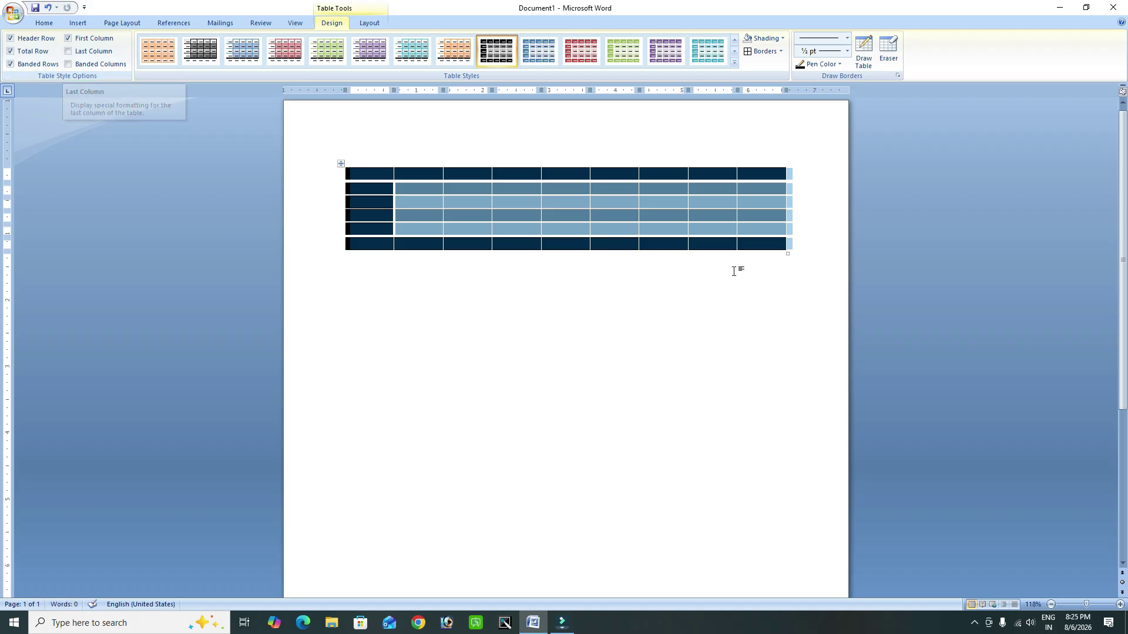
click(67, 52)
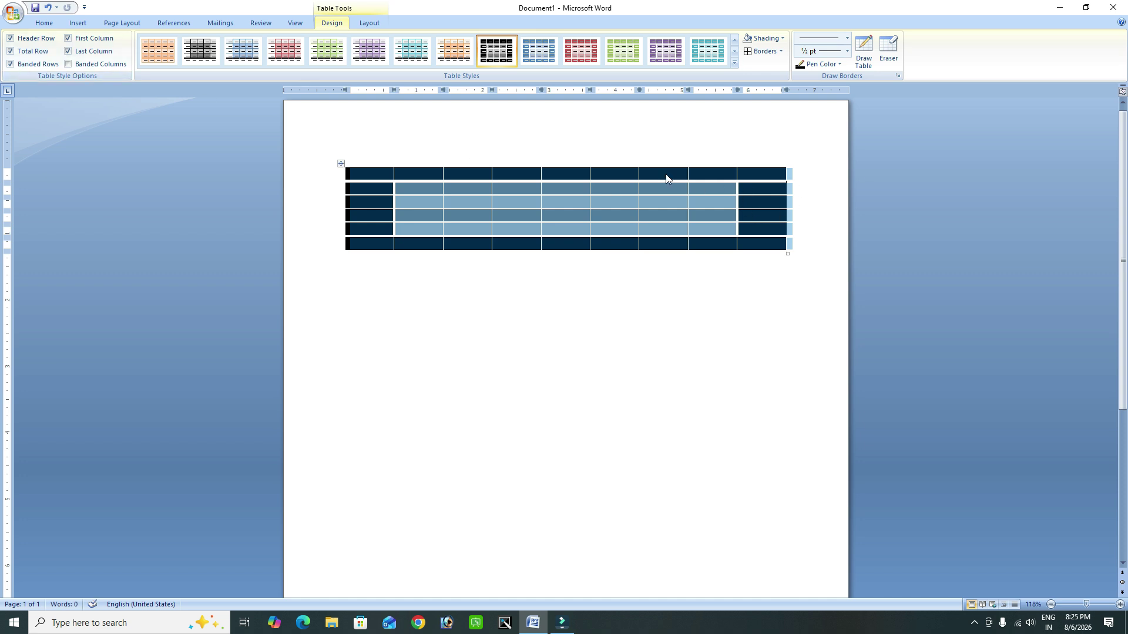
click(91, 53)
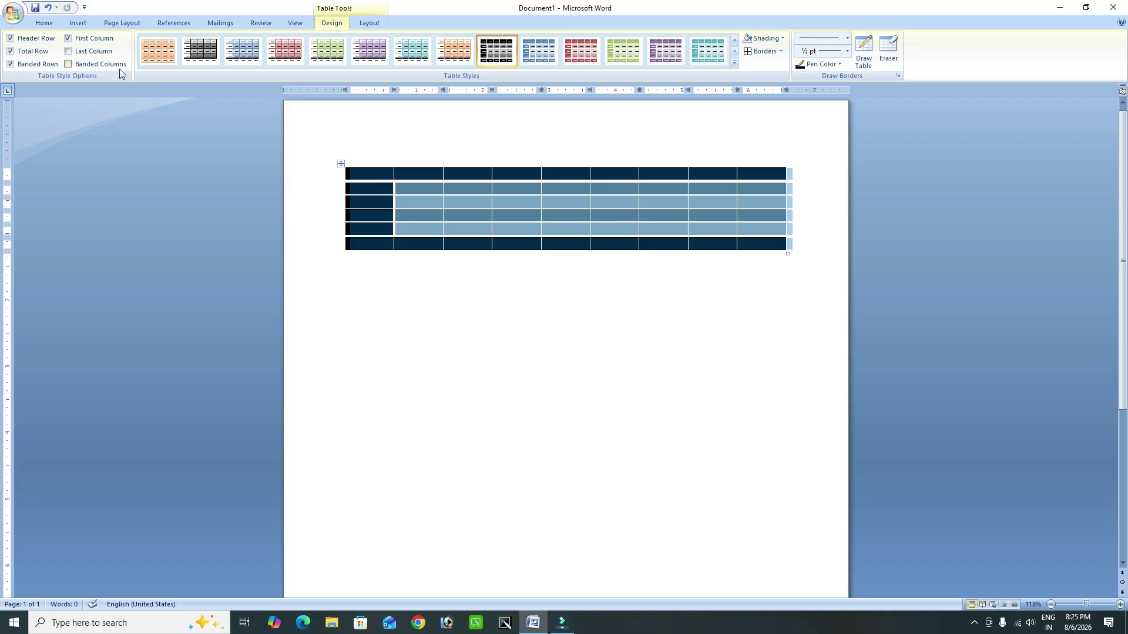
Step: Toggle the Banded Columns style option on and off to compare the column shading, leaving it off
click(68, 65)
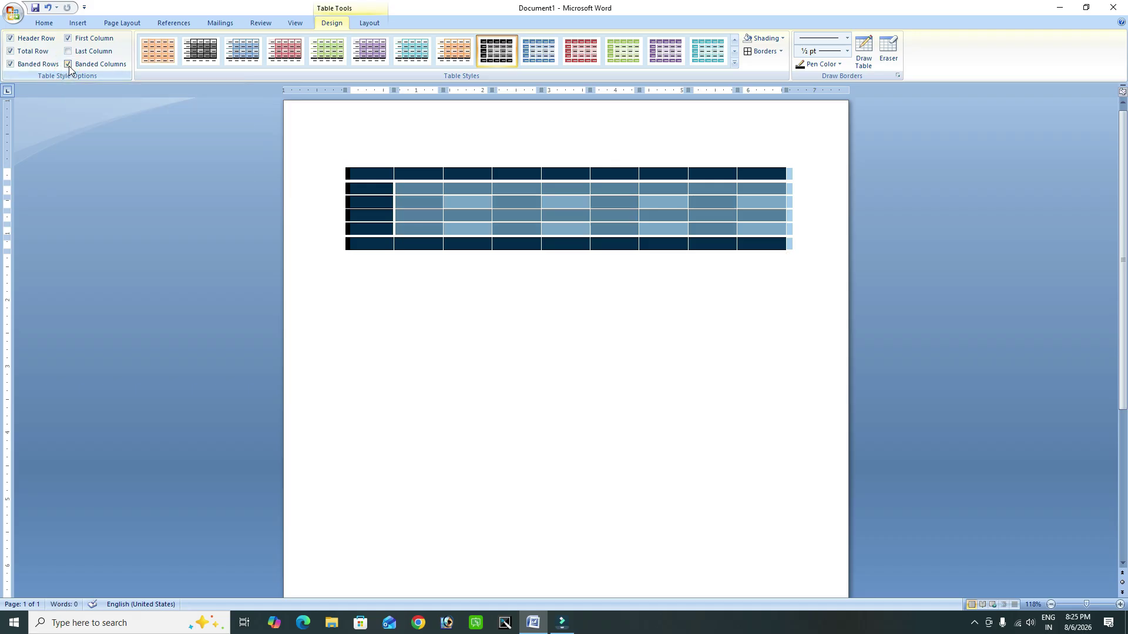
click(68, 65)
click(68, 64)
click(68, 66)
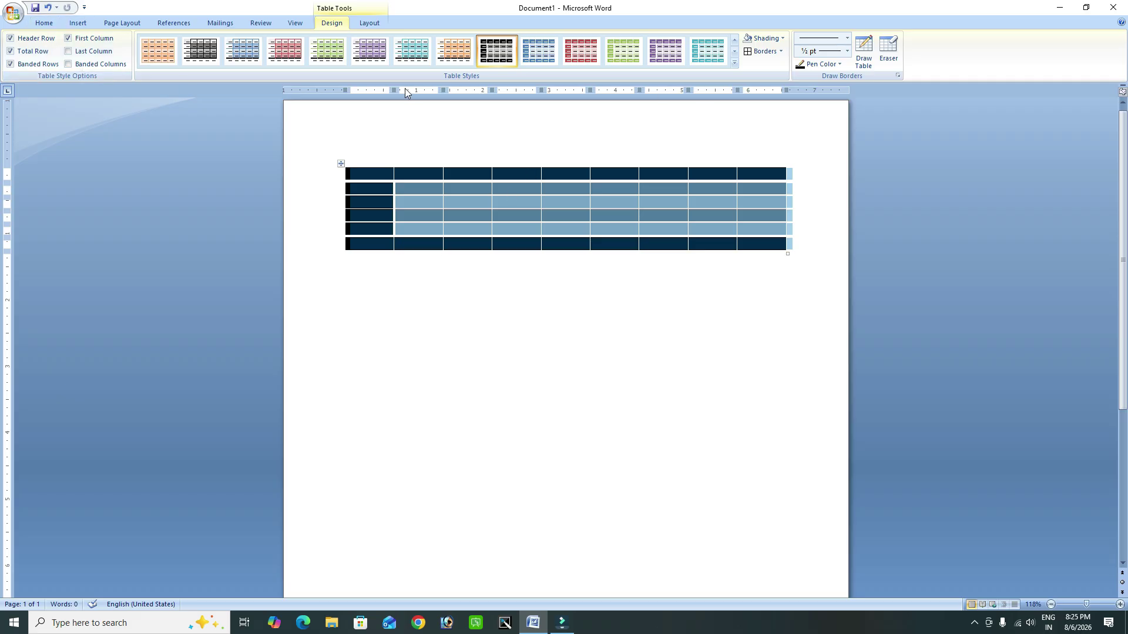
Step: Apply the green banded grid style to the table and switch it to the aqua version
click(734, 62)
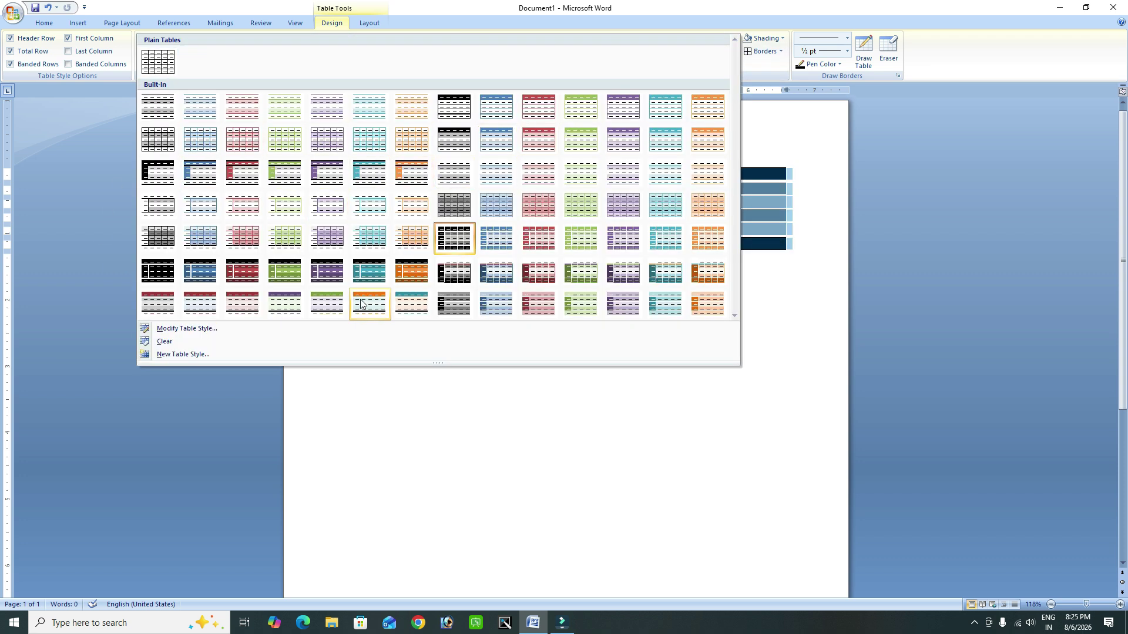
click(578, 205)
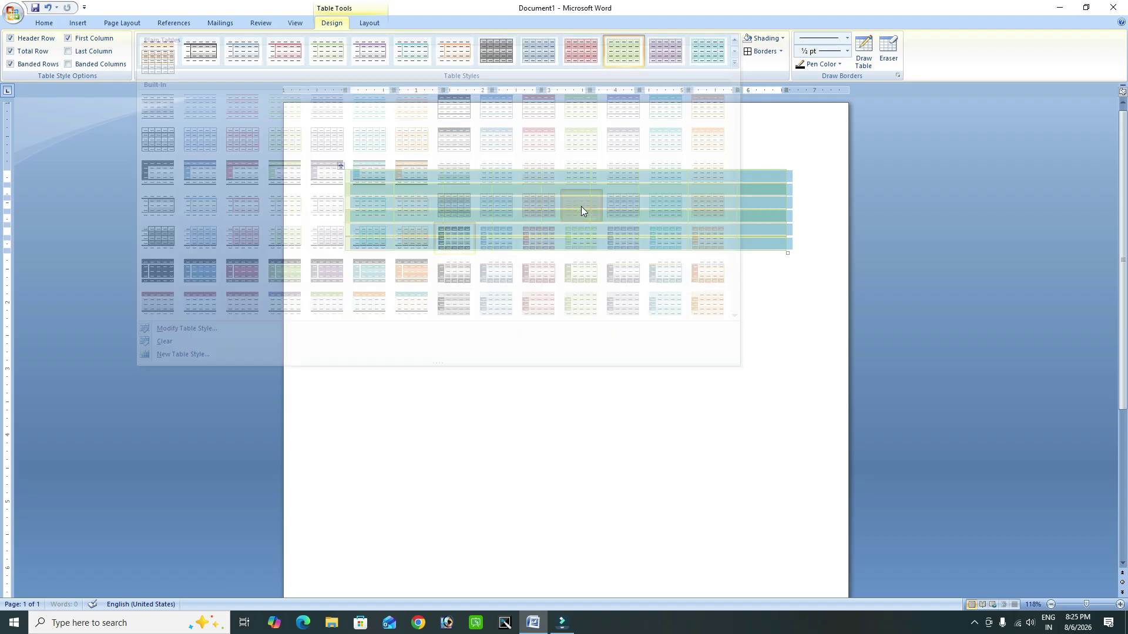
click(710, 47)
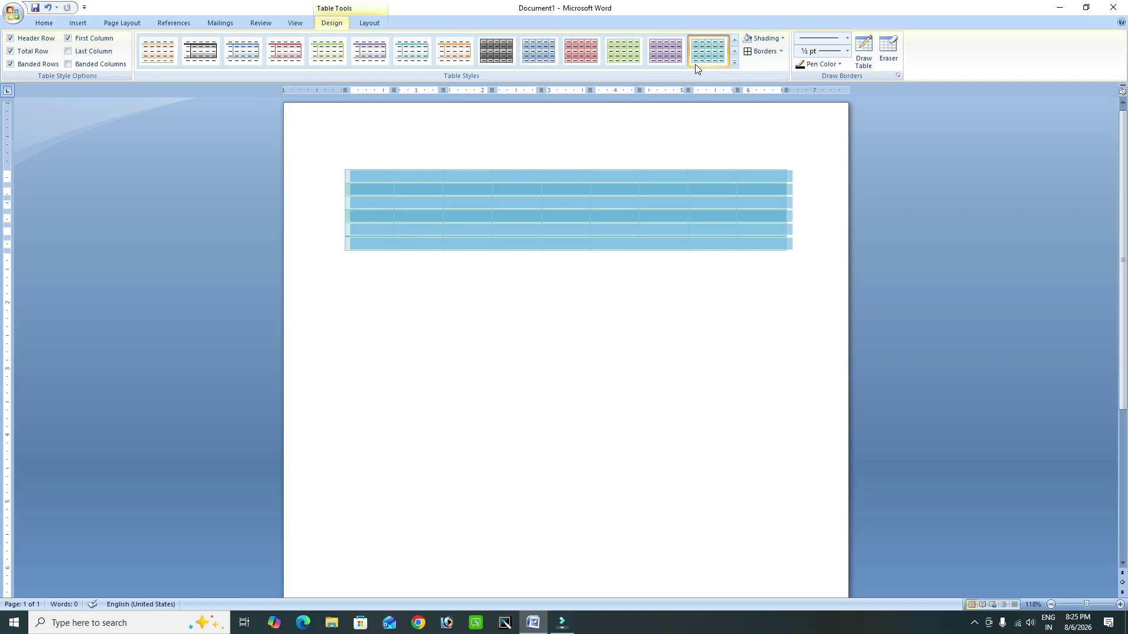
Step: Return the table to the plain black-bordered grid style and deselect it
click(734, 39)
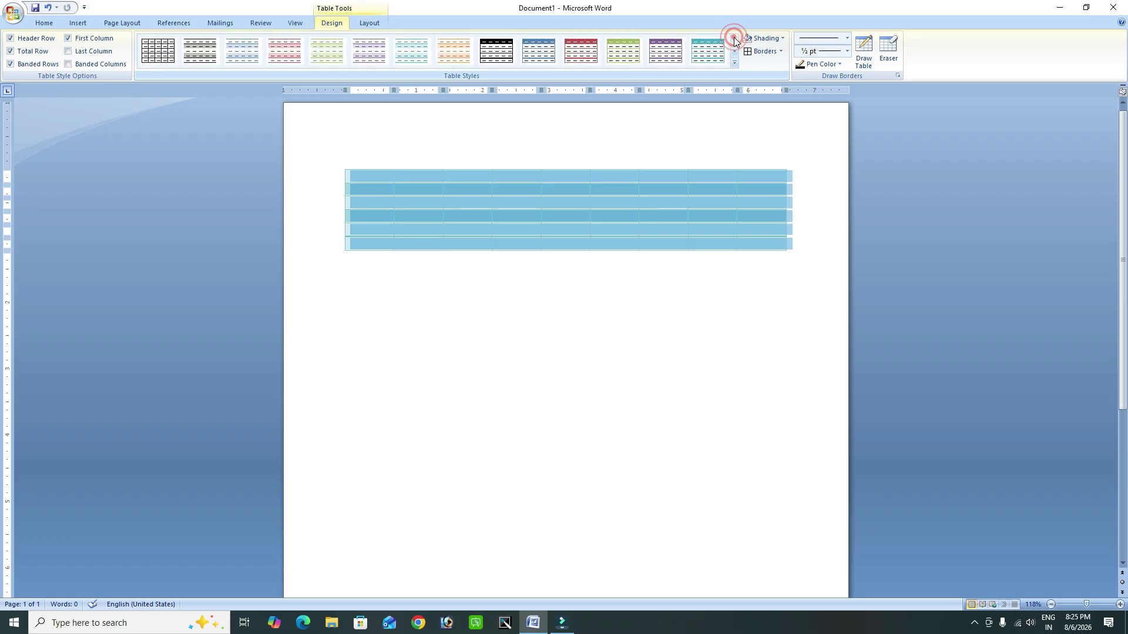
click(159, 57)
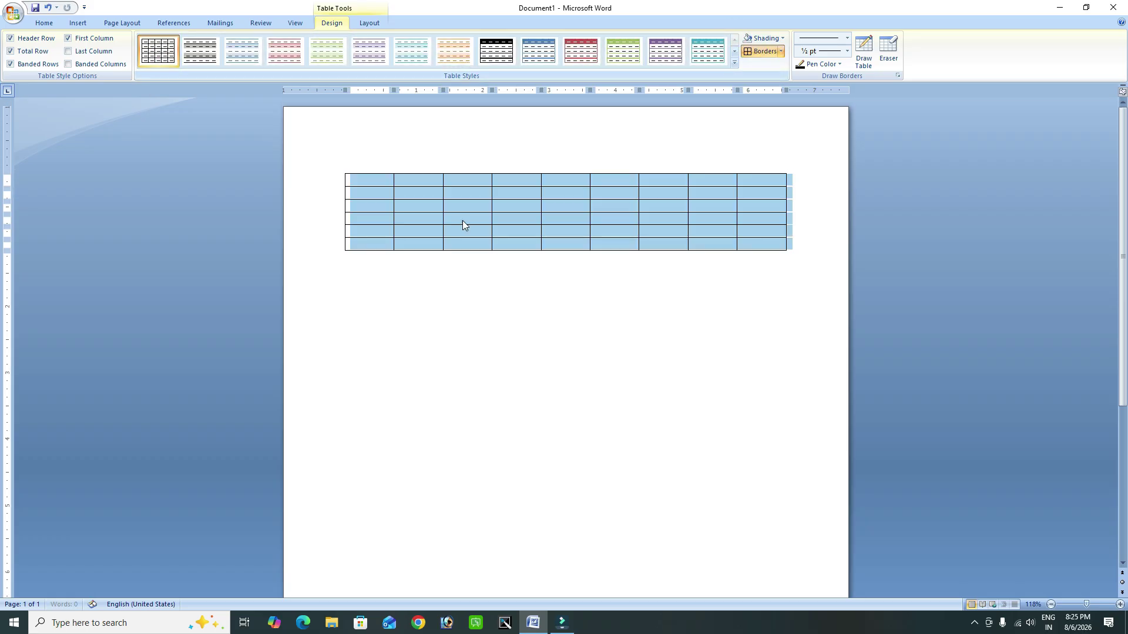
click(515, 348)
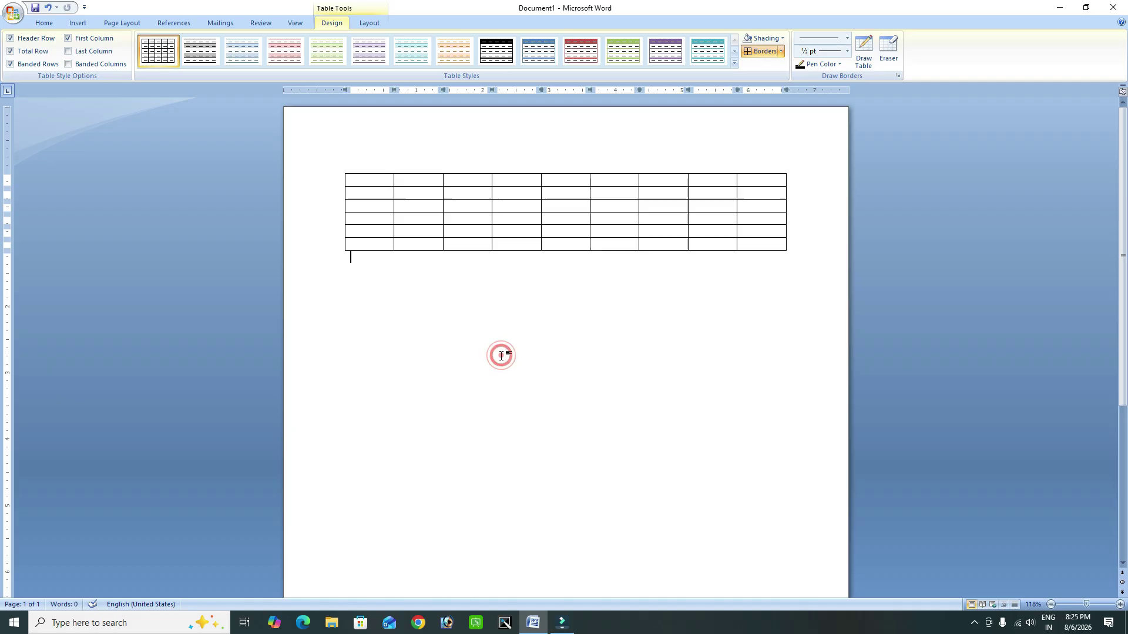
click(357, 180)
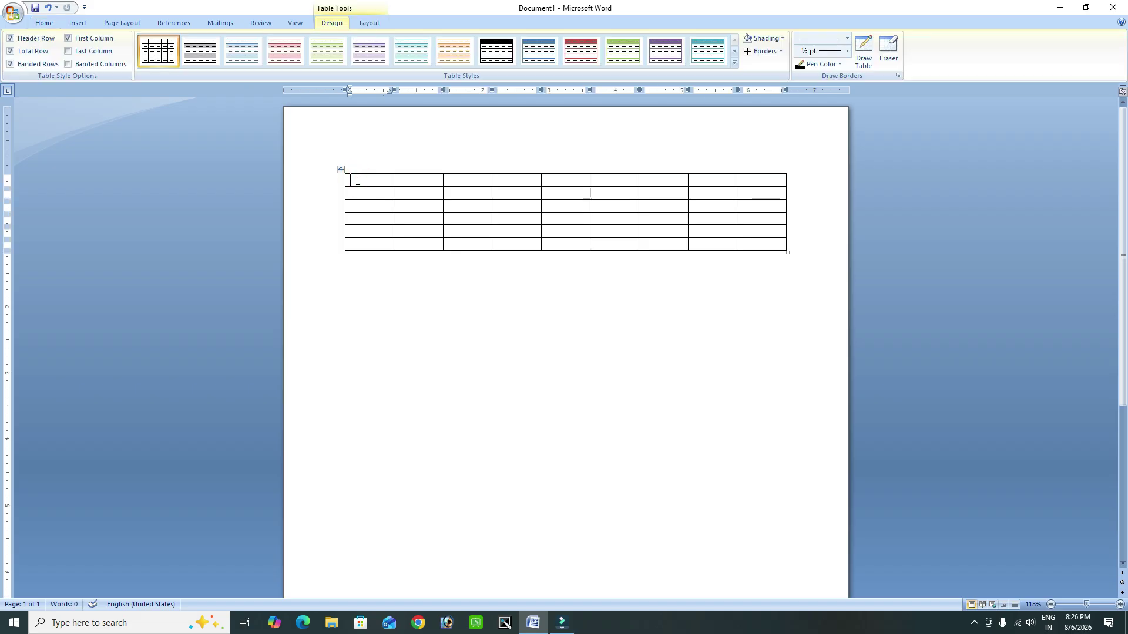
click(782, 39)
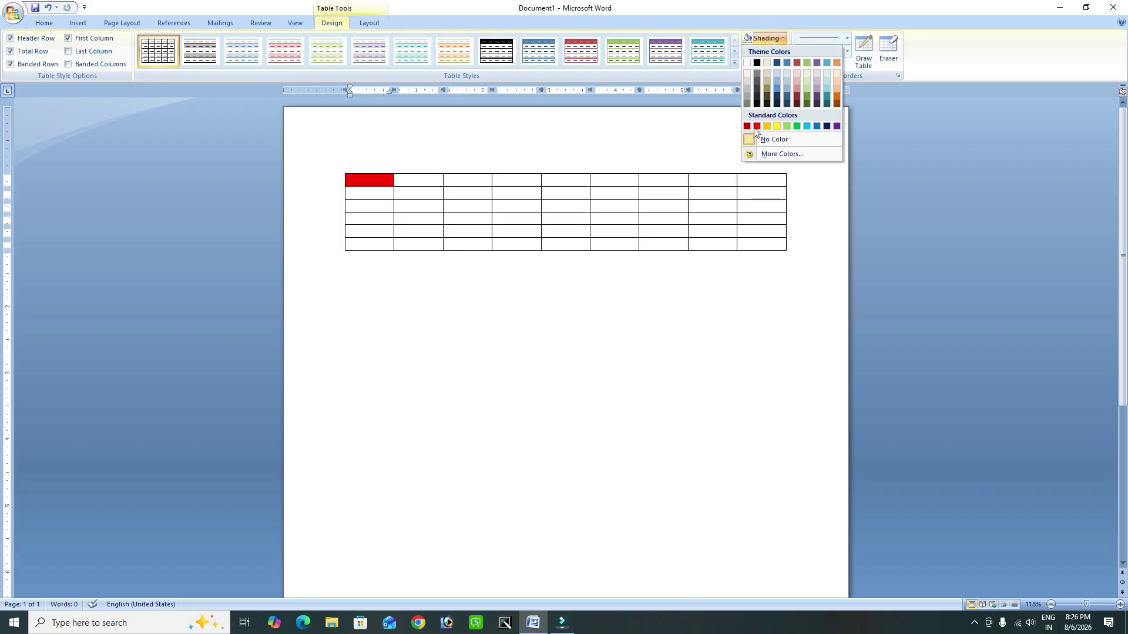
click(829, 196)
Step: Shade the table's first row red and its fourth row green
drag(357, 179, 749, 176)
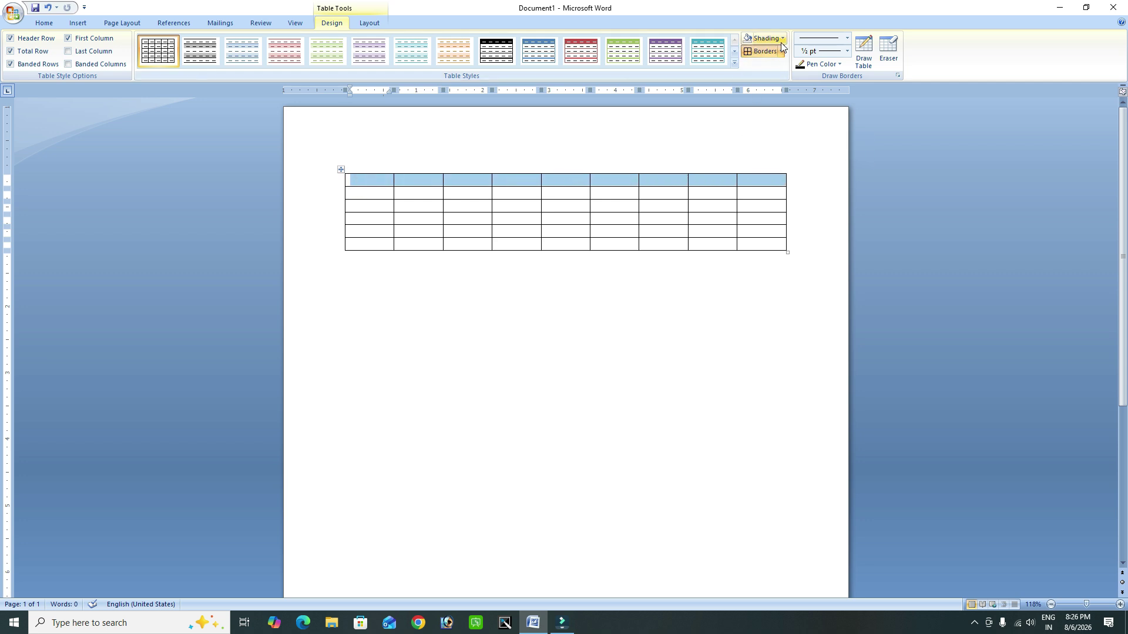
click(782, 39)
click(758, 127)
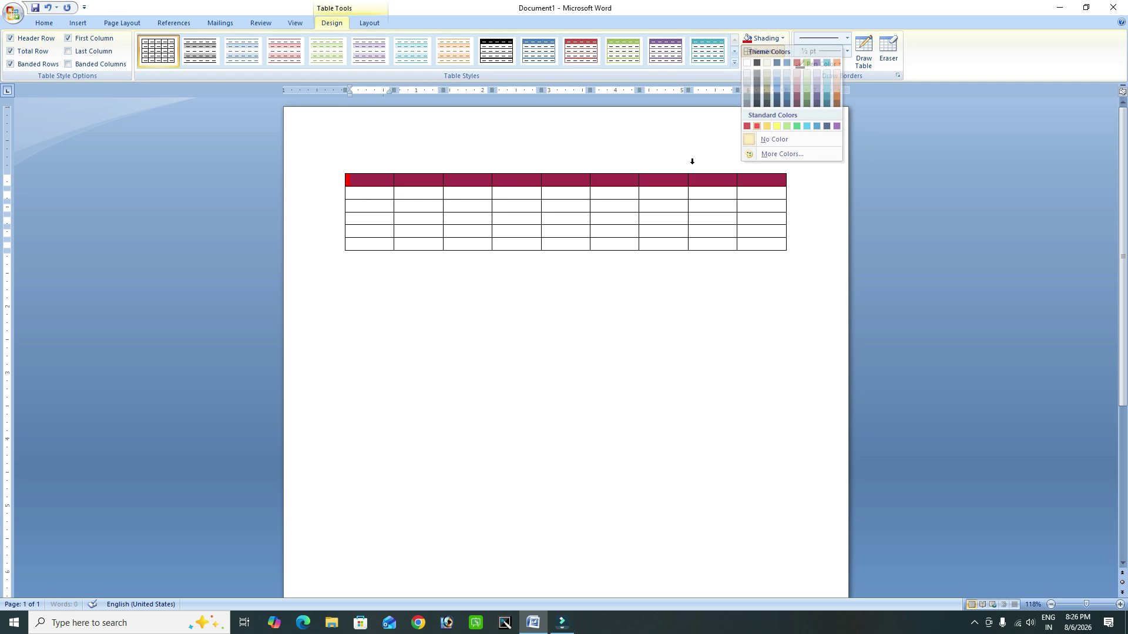
drag(350, 219, 759, 215)
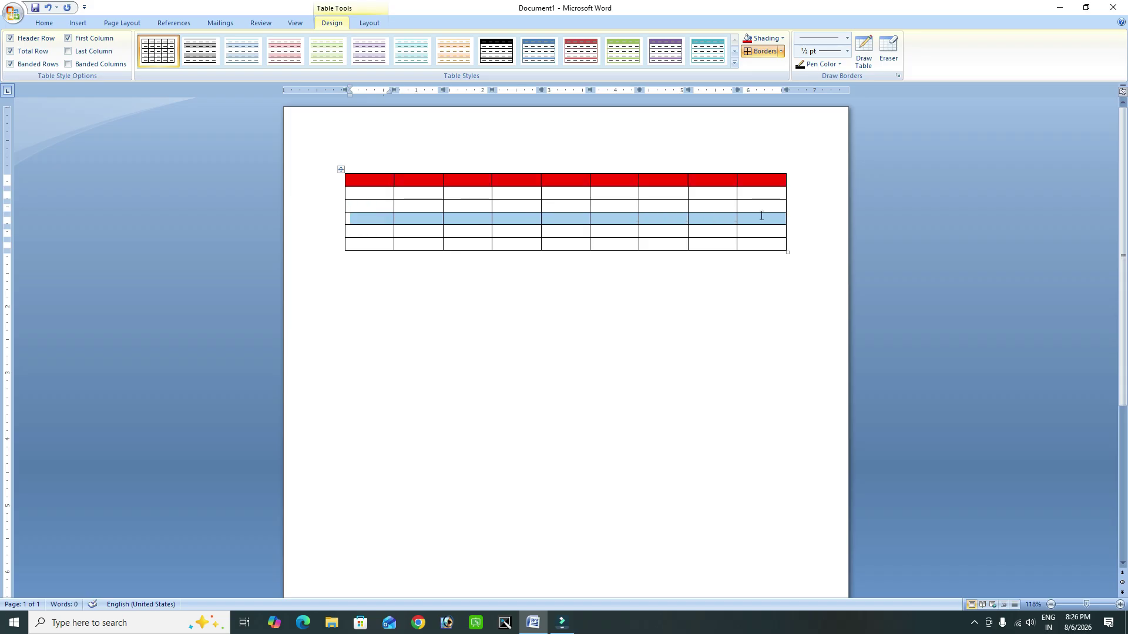
click(782, 39)
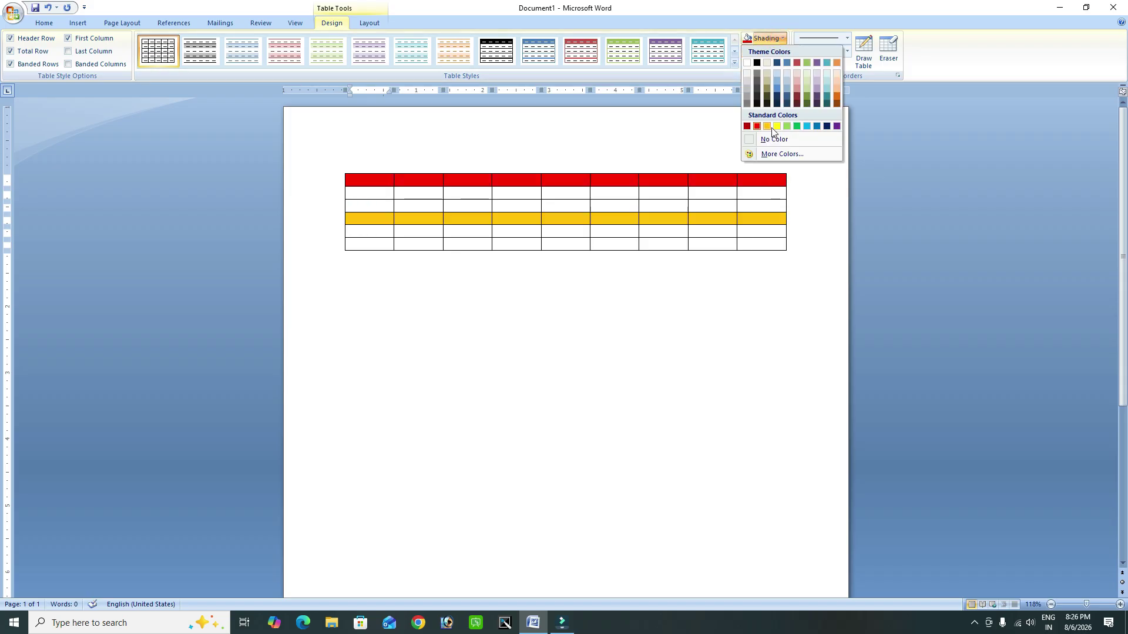
click(800, 127)
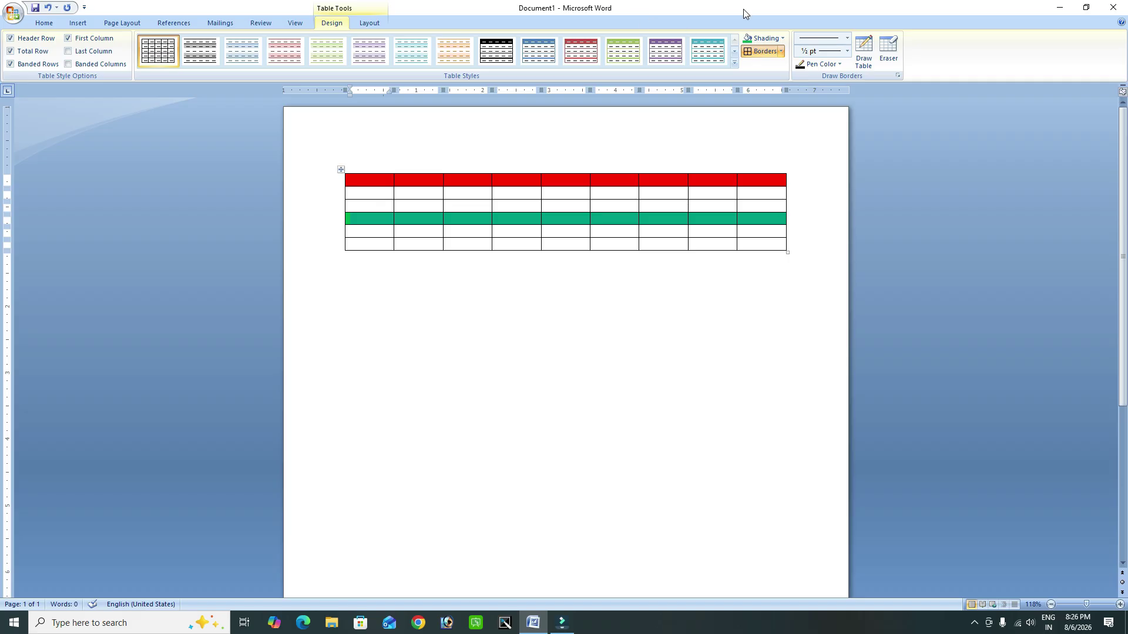
Step: Undo the red and green shading of the table's first and fourth rows
click(781, 53)
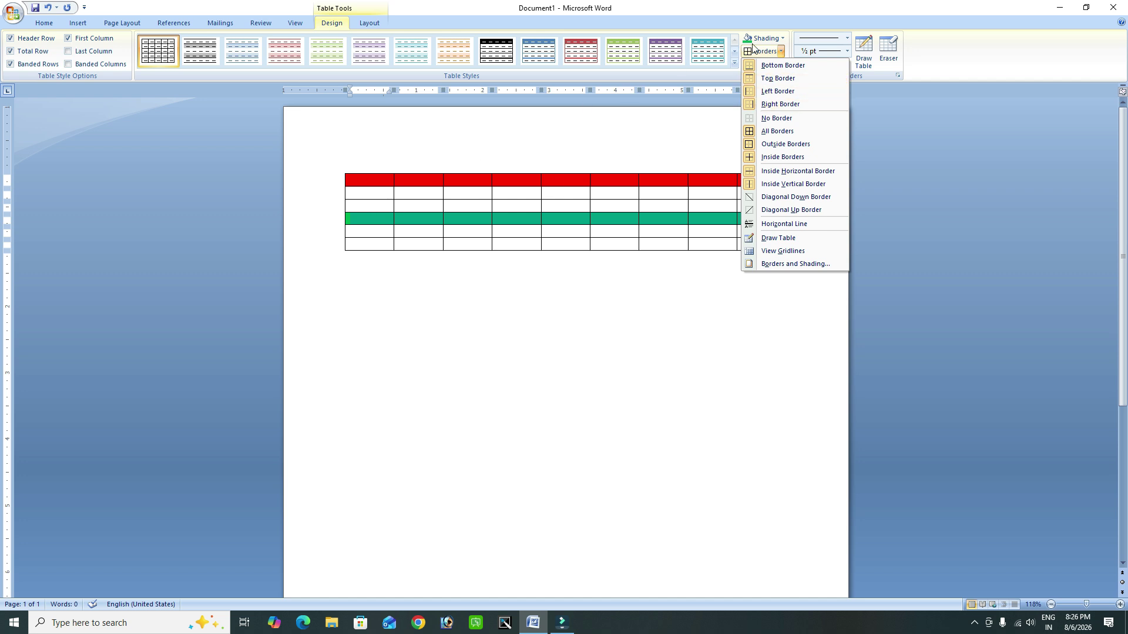
click(648, 155)
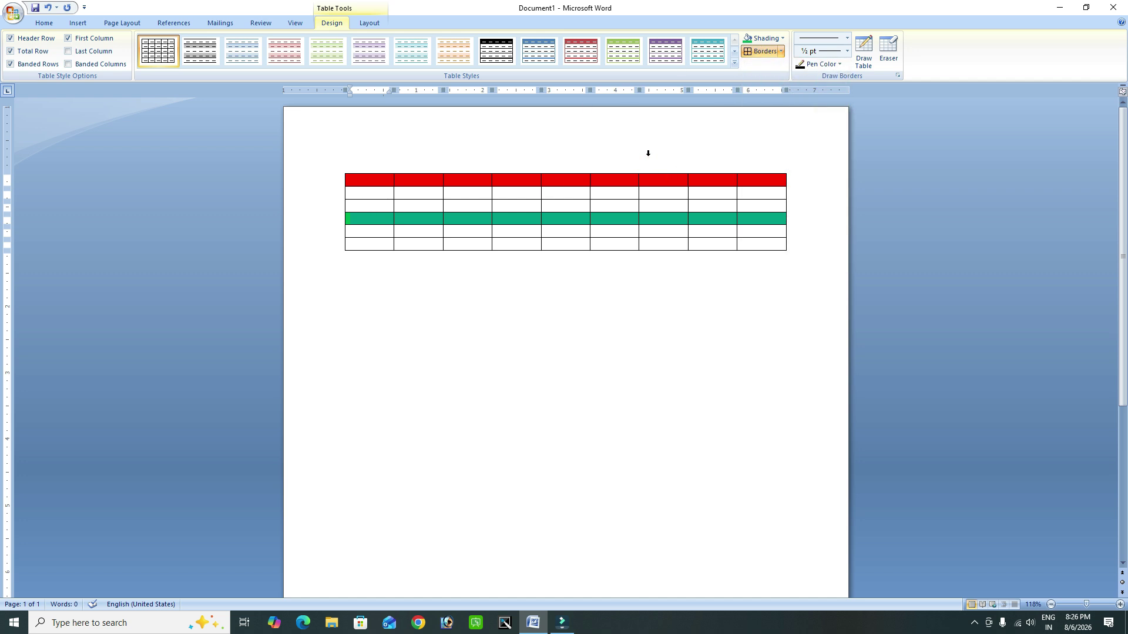
key(ctrl+z)
key(ctrl+z)
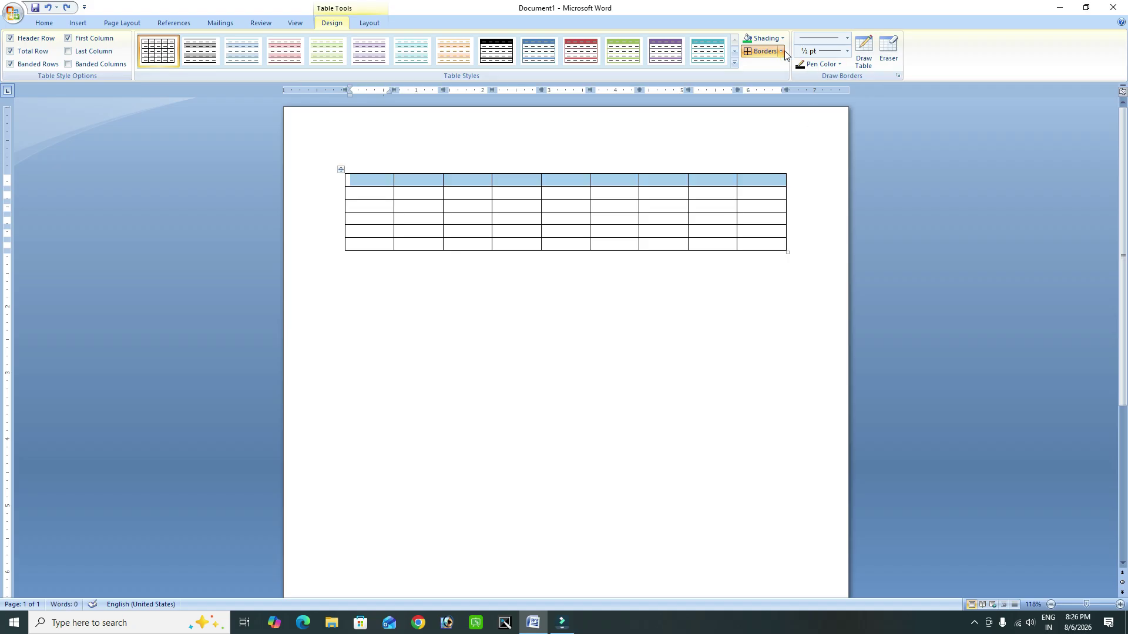
Step: Select the entire table and remove all of its borders with the No Border option
click(782, 51)
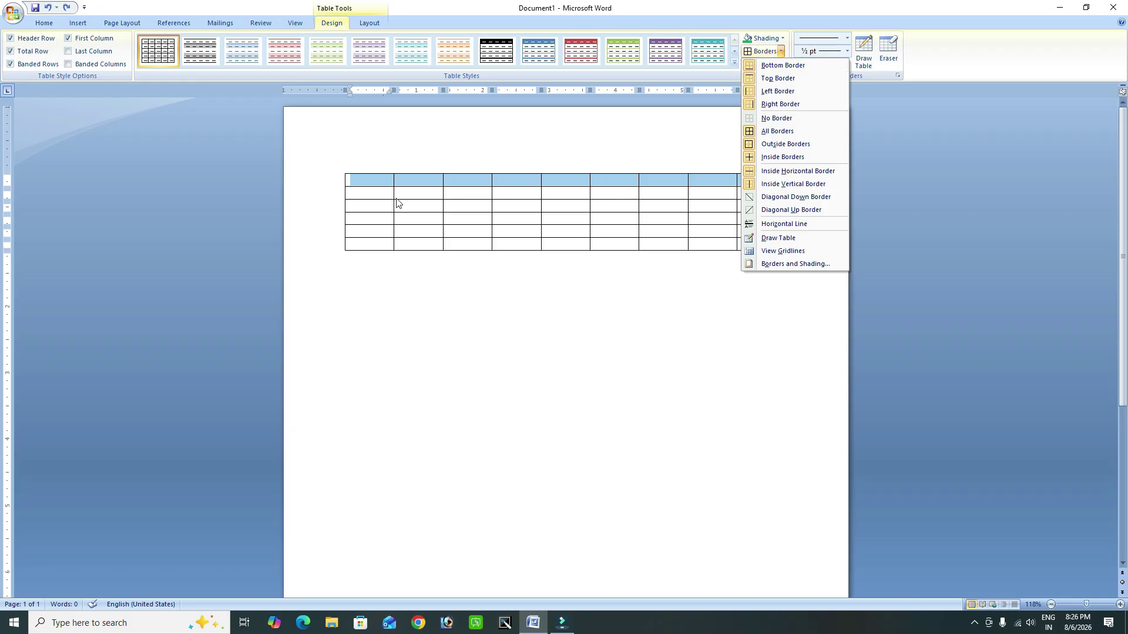
click(351, 182)
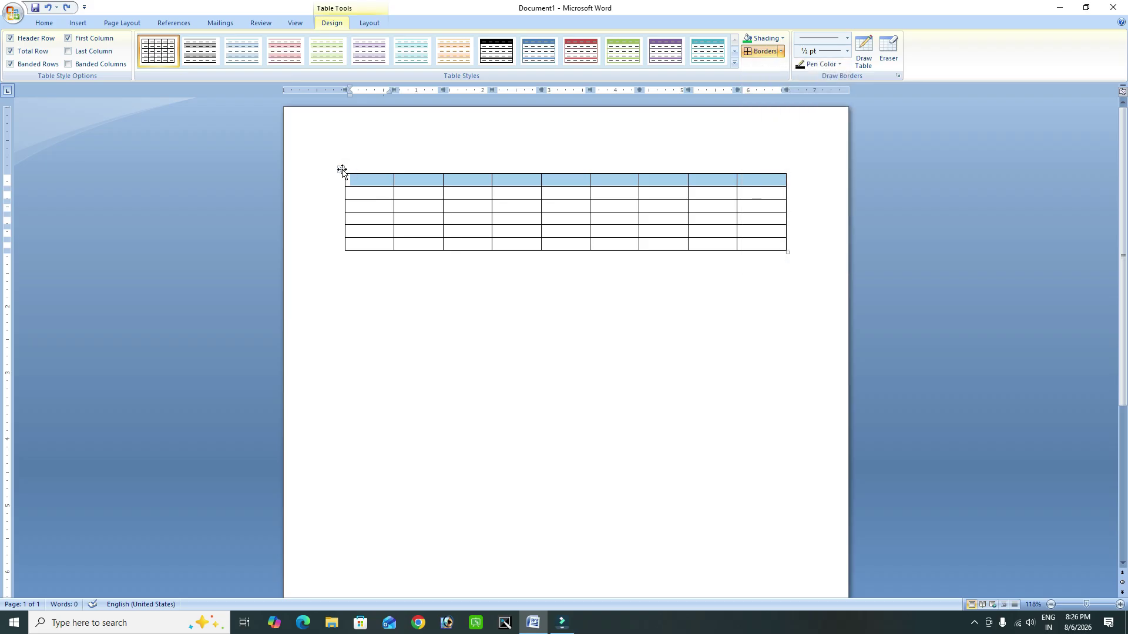
click(341, 170)
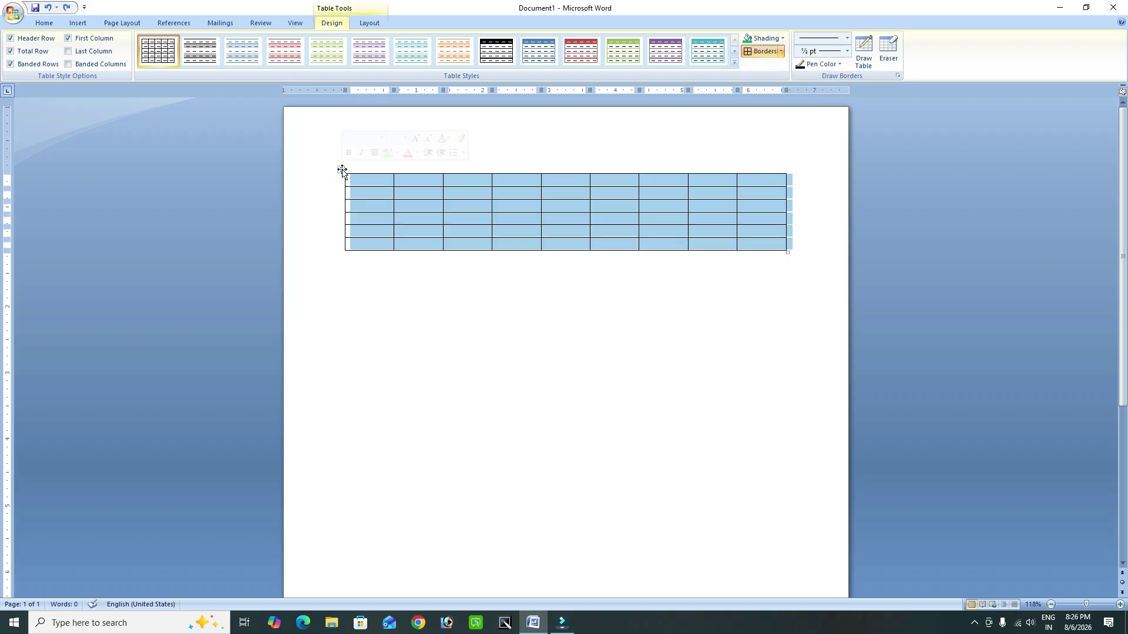
click(780, 51)
click(784, 123)
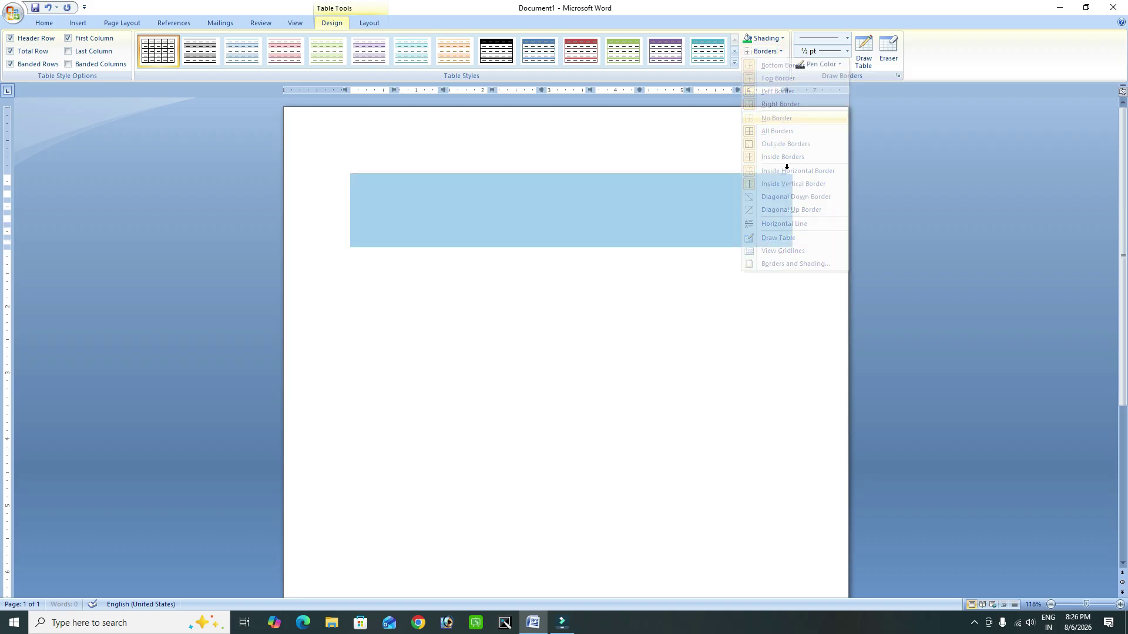
Step: Turn on View Gridlines for the borderless table and deselect it
click(781, 51)
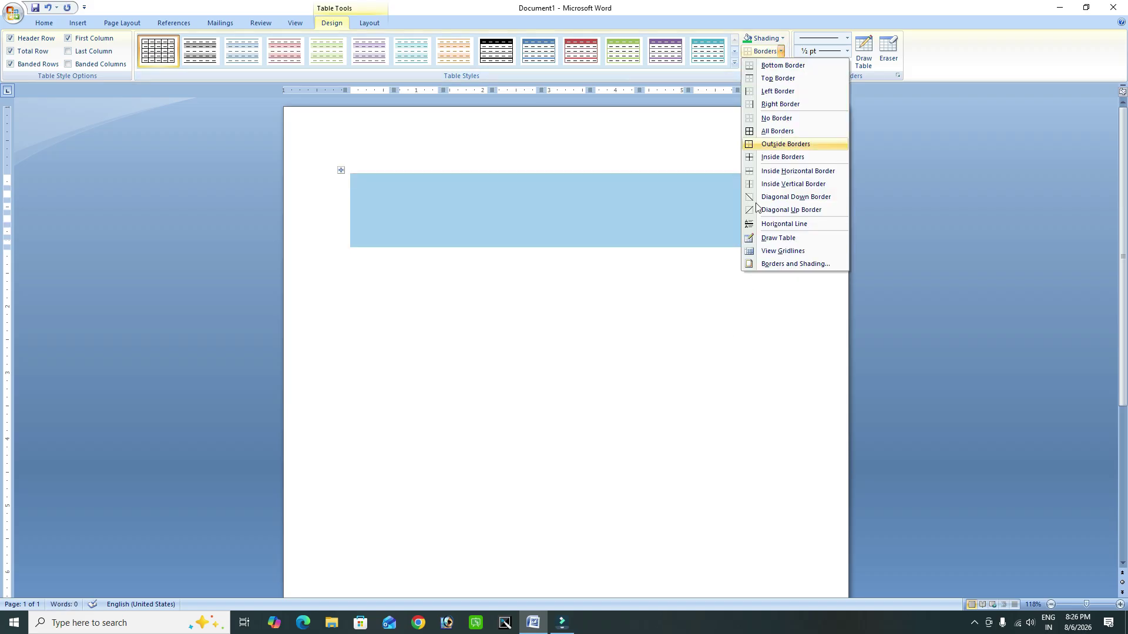
click(778, 252)
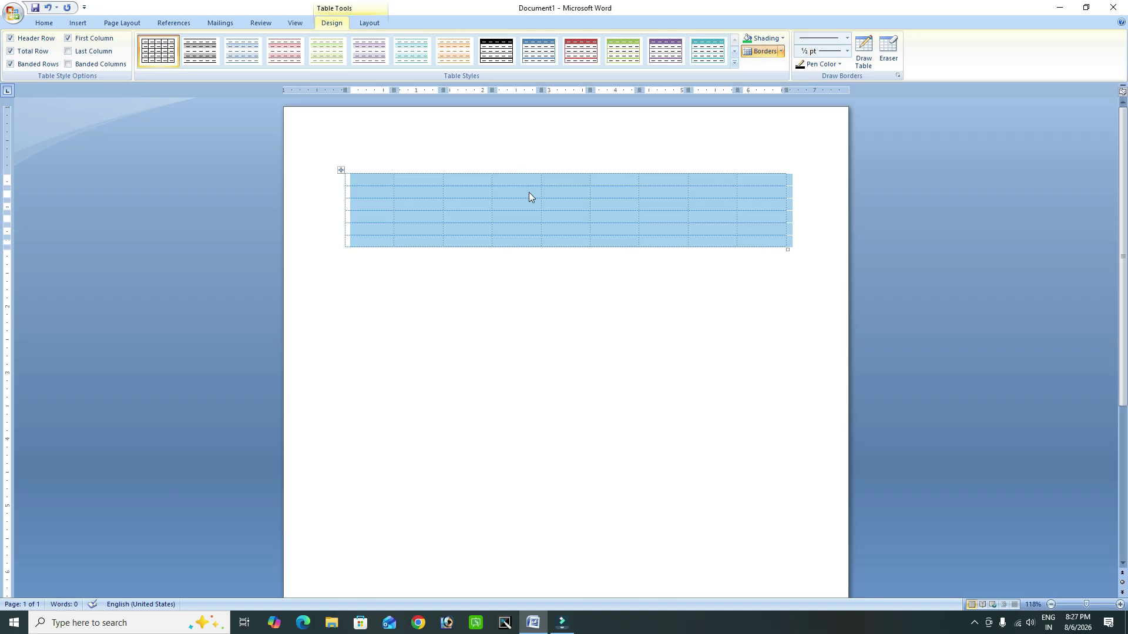
click(551, 273)
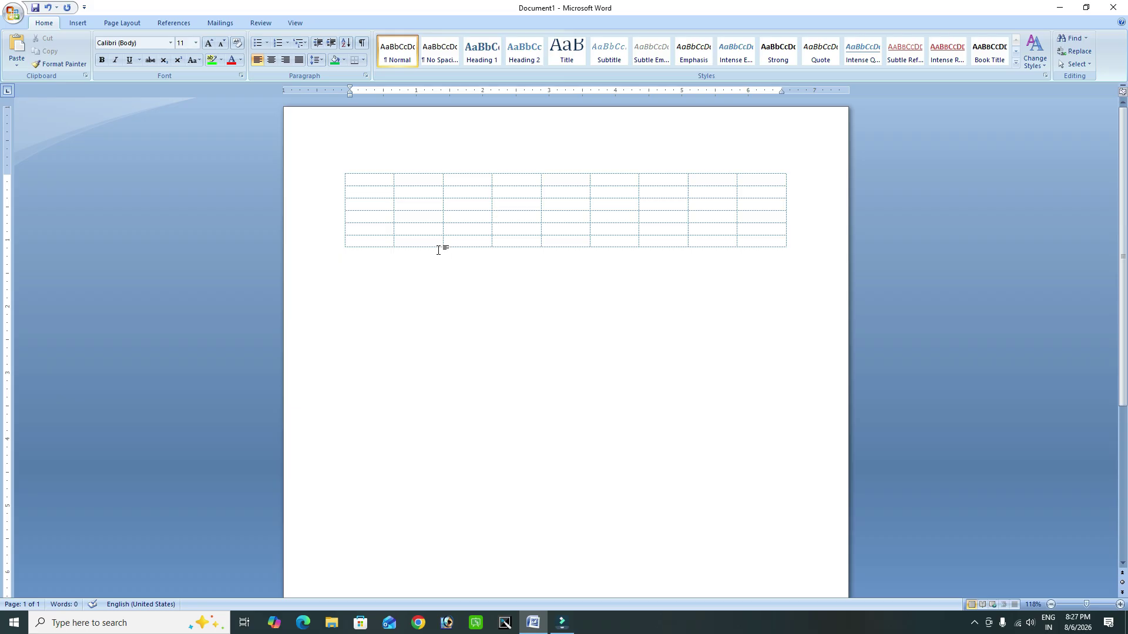
Step: Check in Print Preview how the borderless table would print, and return to the document
click(13, 15)
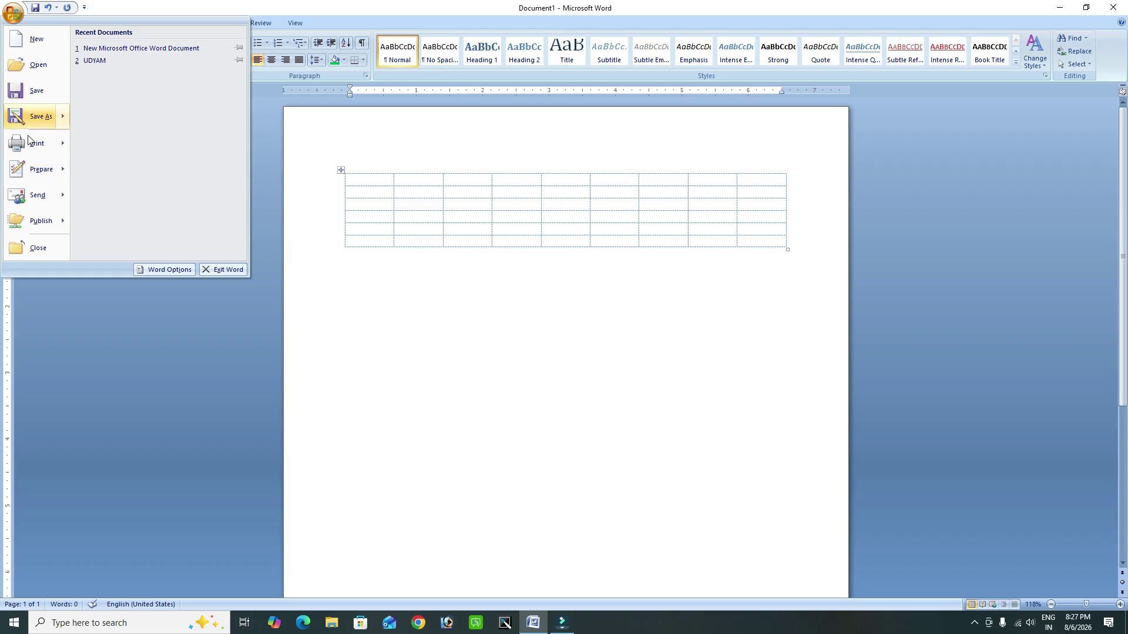
mouse_move(32, 146)
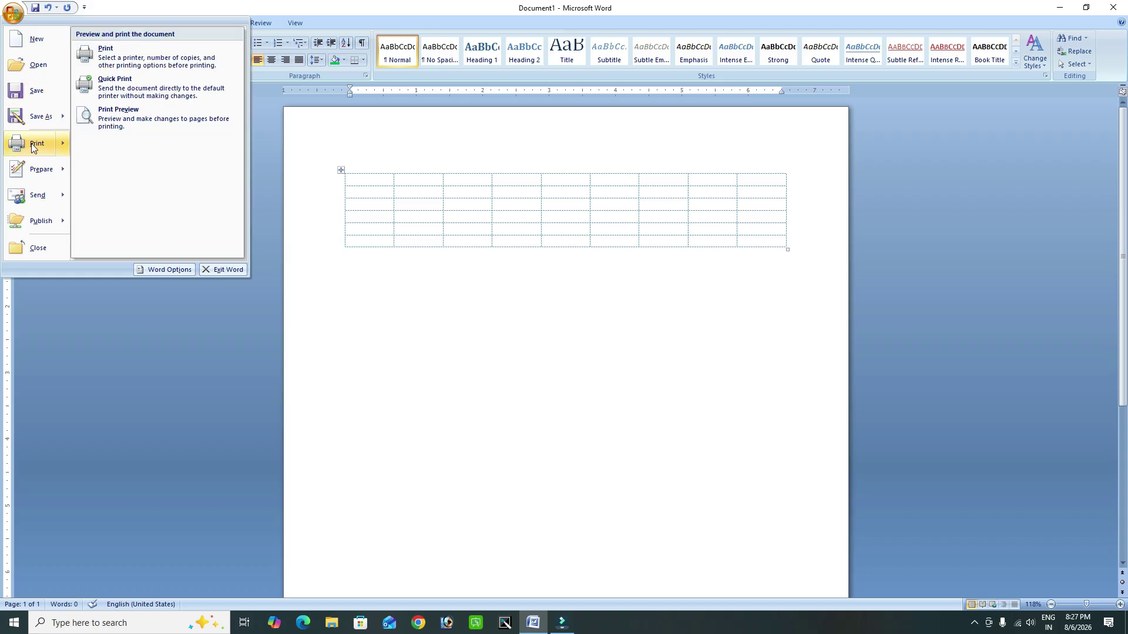
click(139, 115)
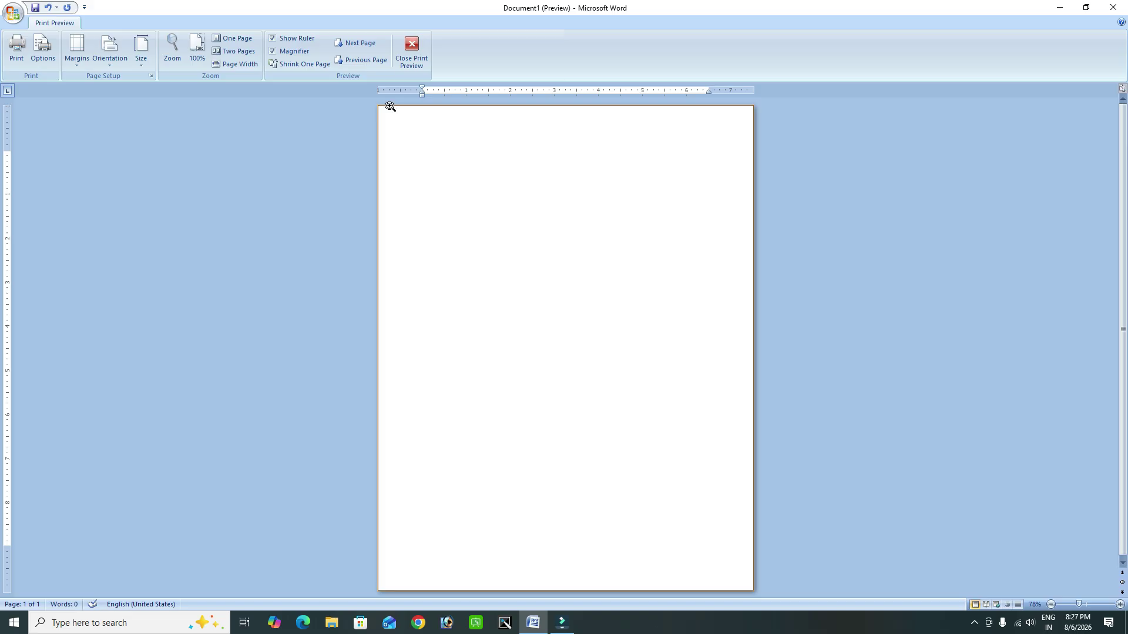
click(411, 48)
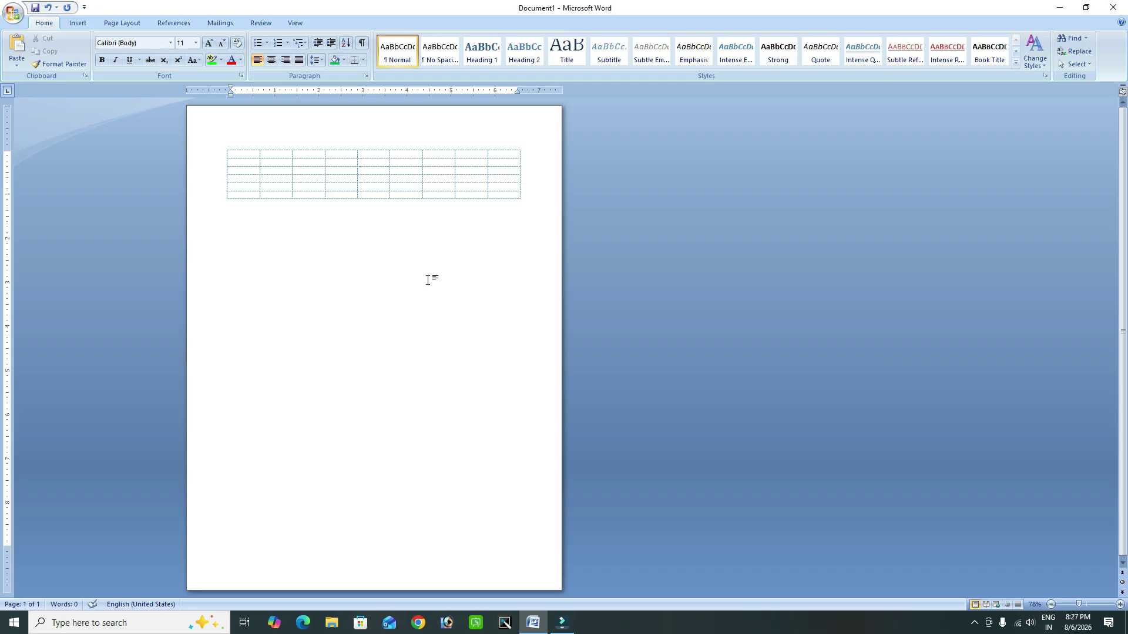
Step: Apply only a bottom border to the entire table and undo it
click(77, 22)
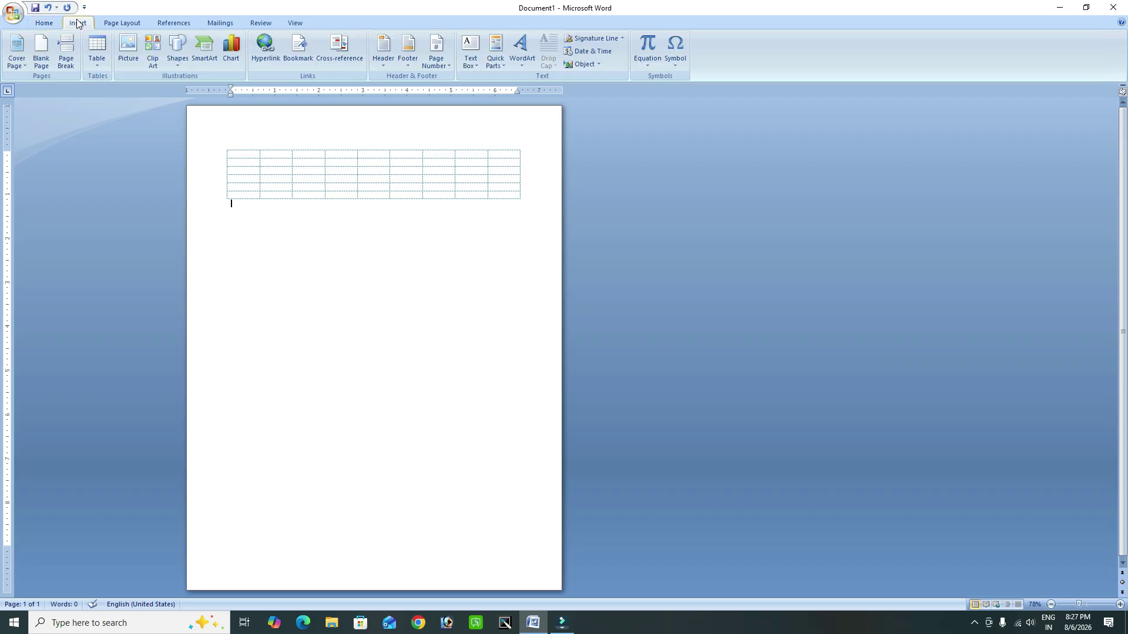
click(272, 156)
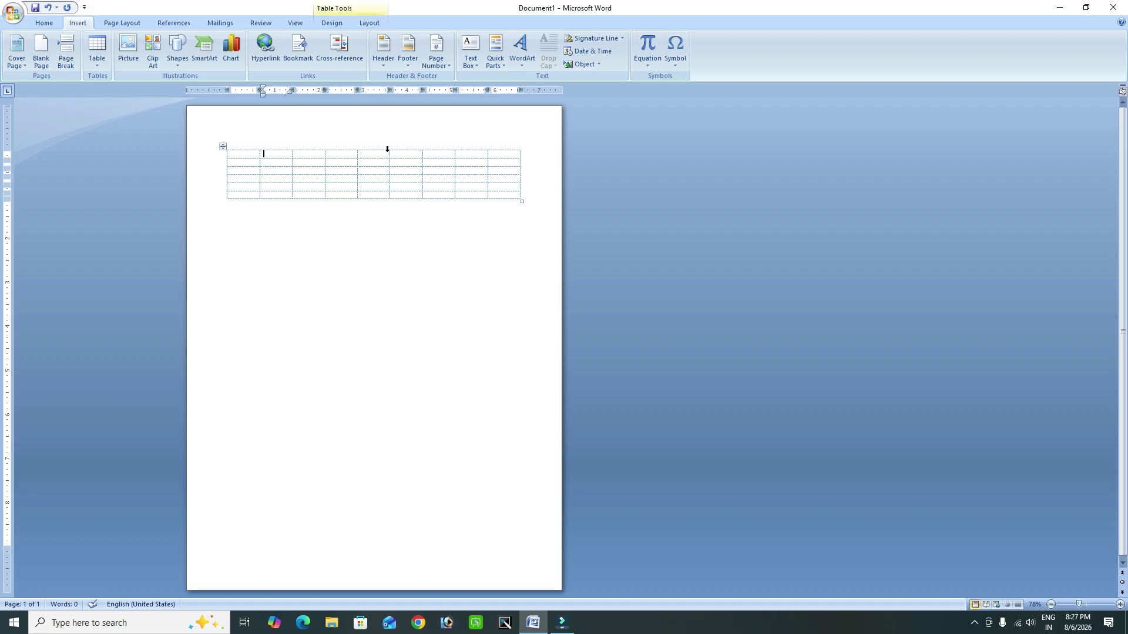
click(331, 23)
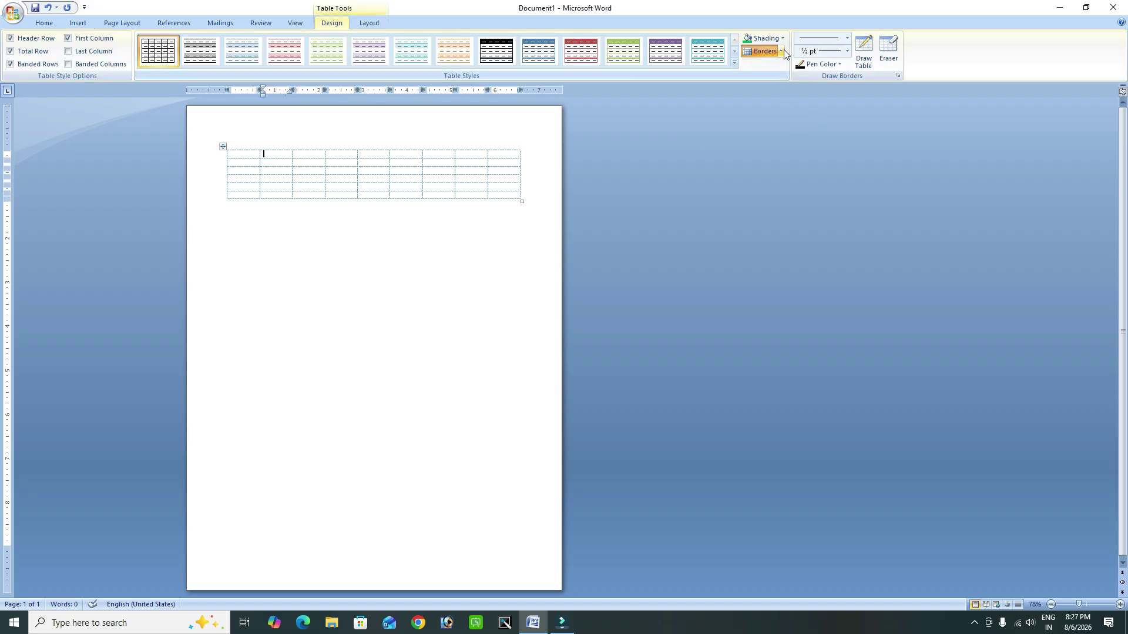
click(223, 146)
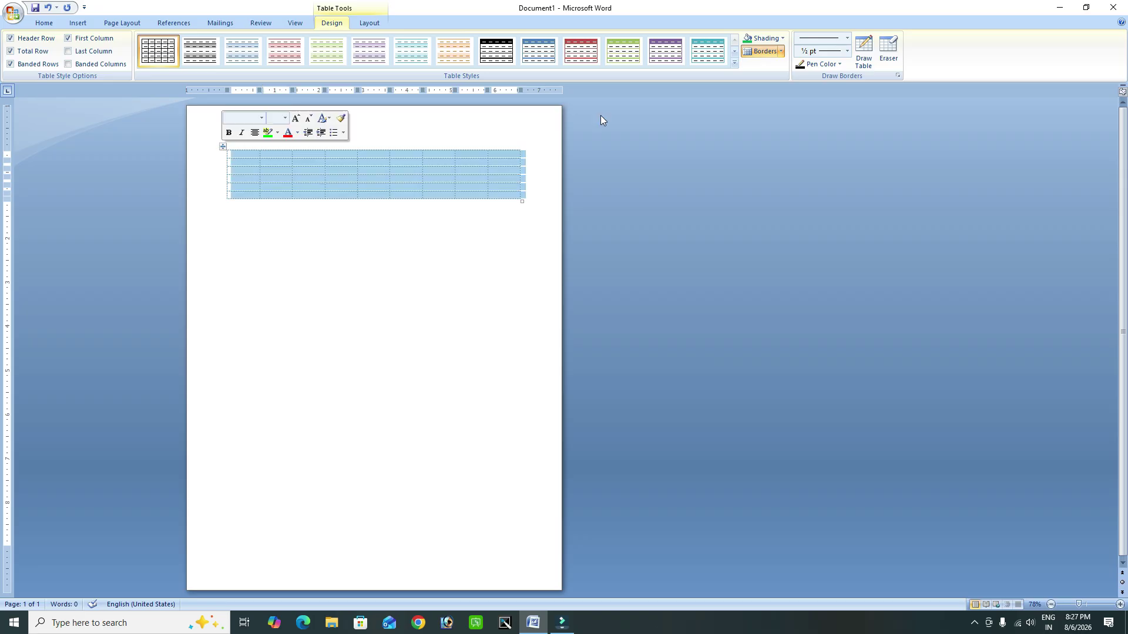
click(781, 52)
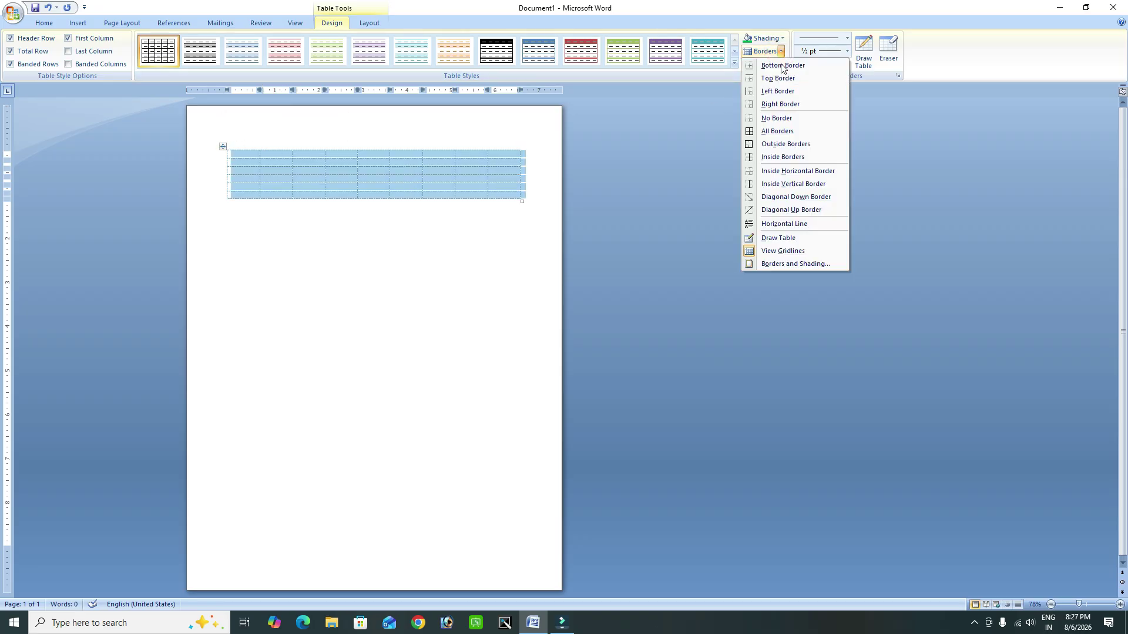
click(782, 66)
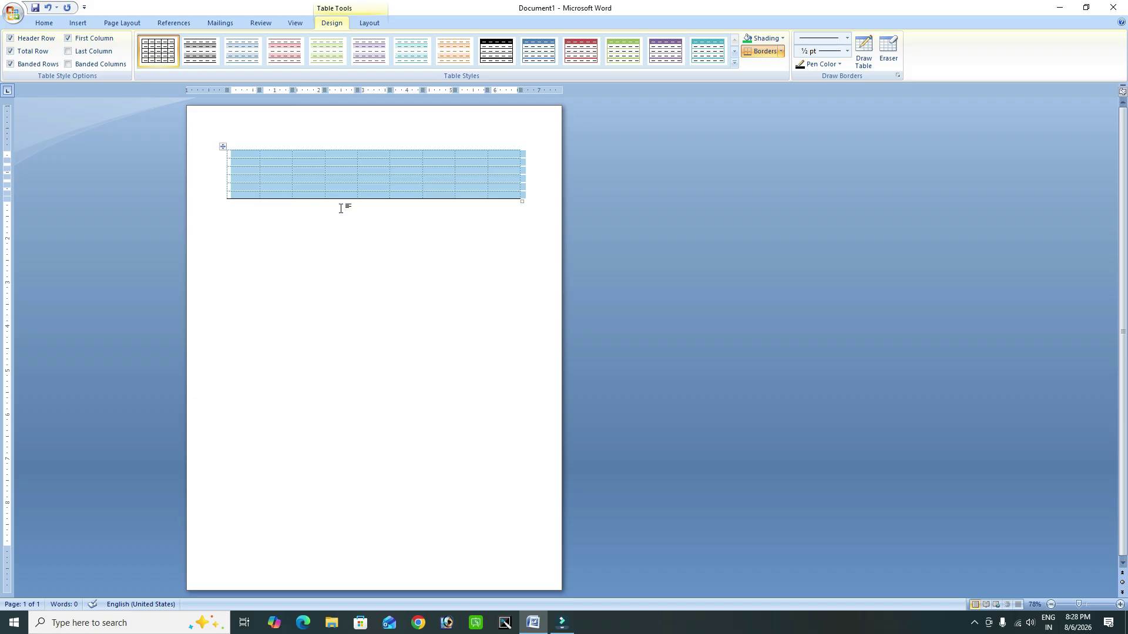
ctrl+scroll(341, 209, up, 4)
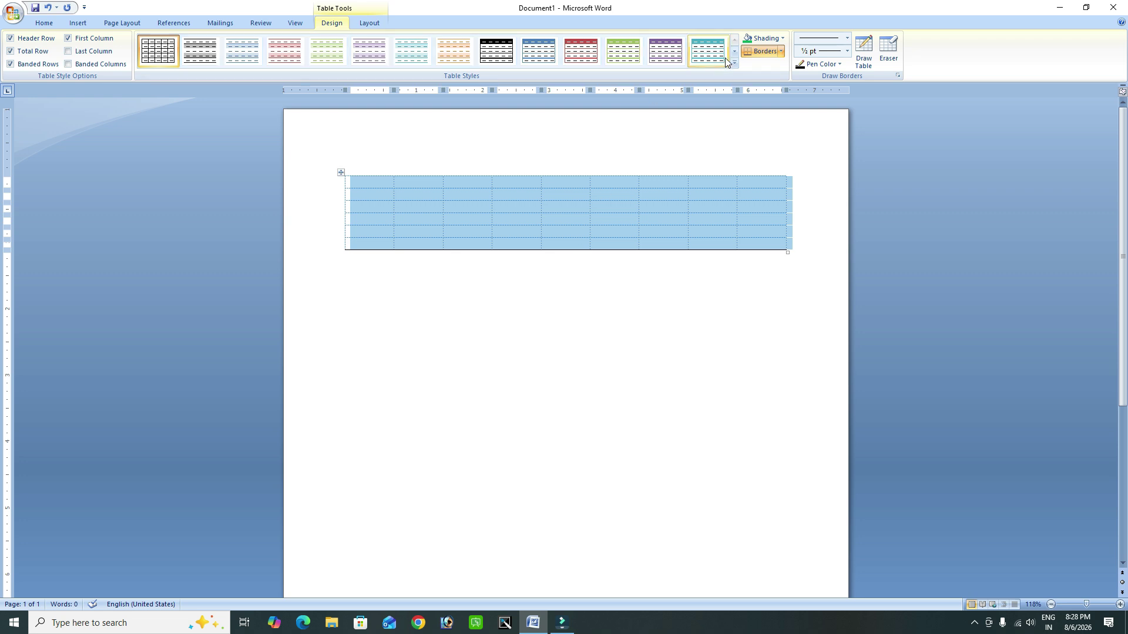
key(ctrl+z)
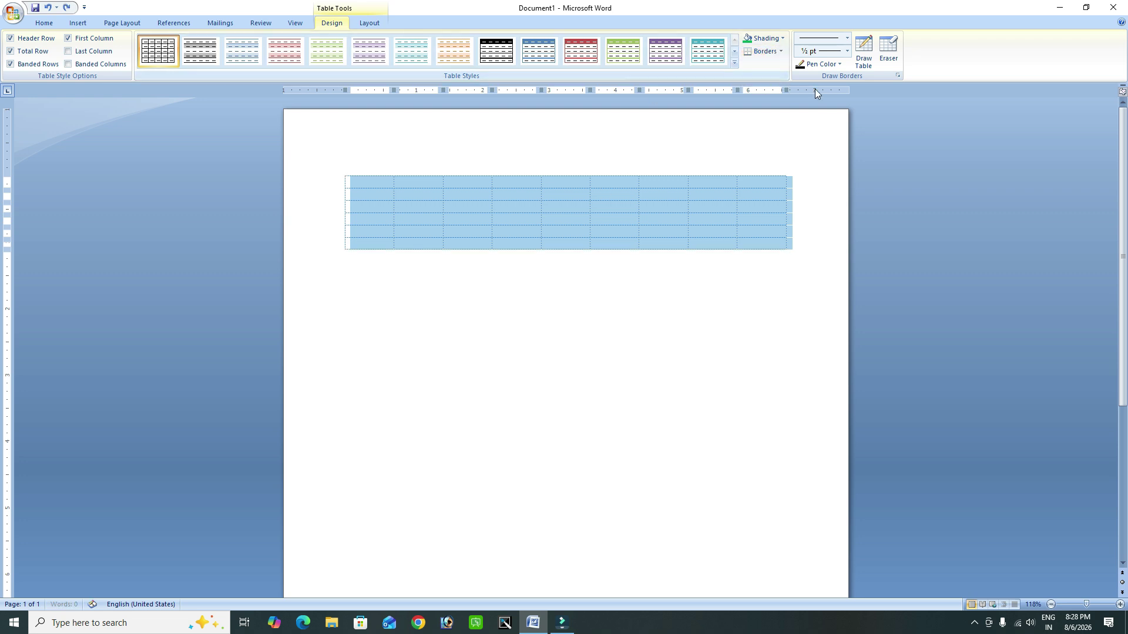
Step: Apply only a top border to the selected table and undo it
click(780, 51)
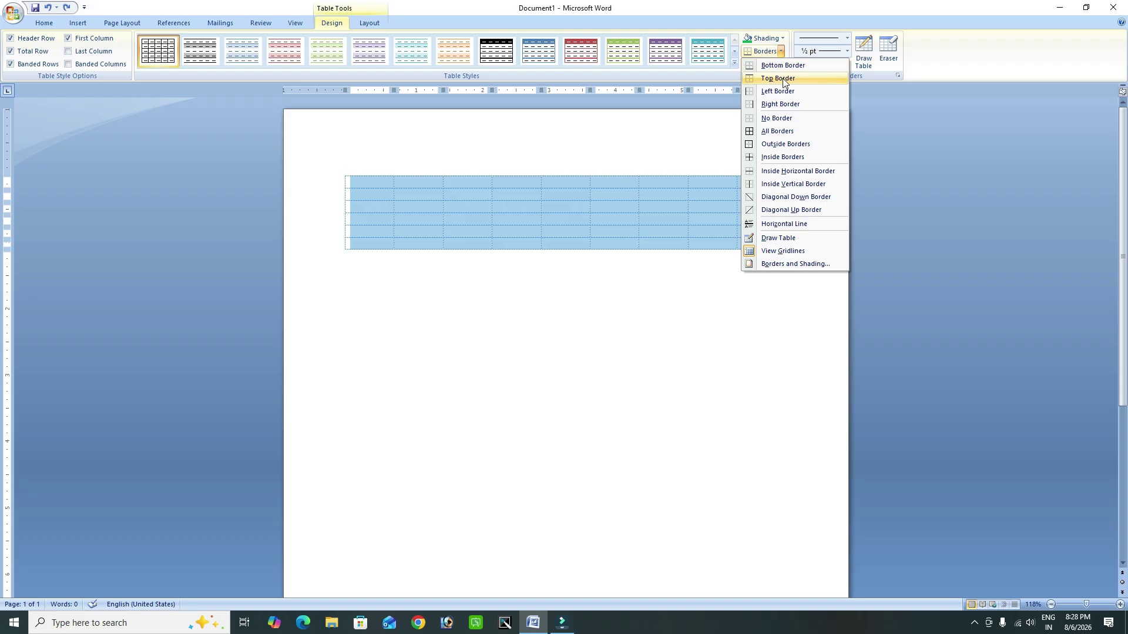
click(781, 79)
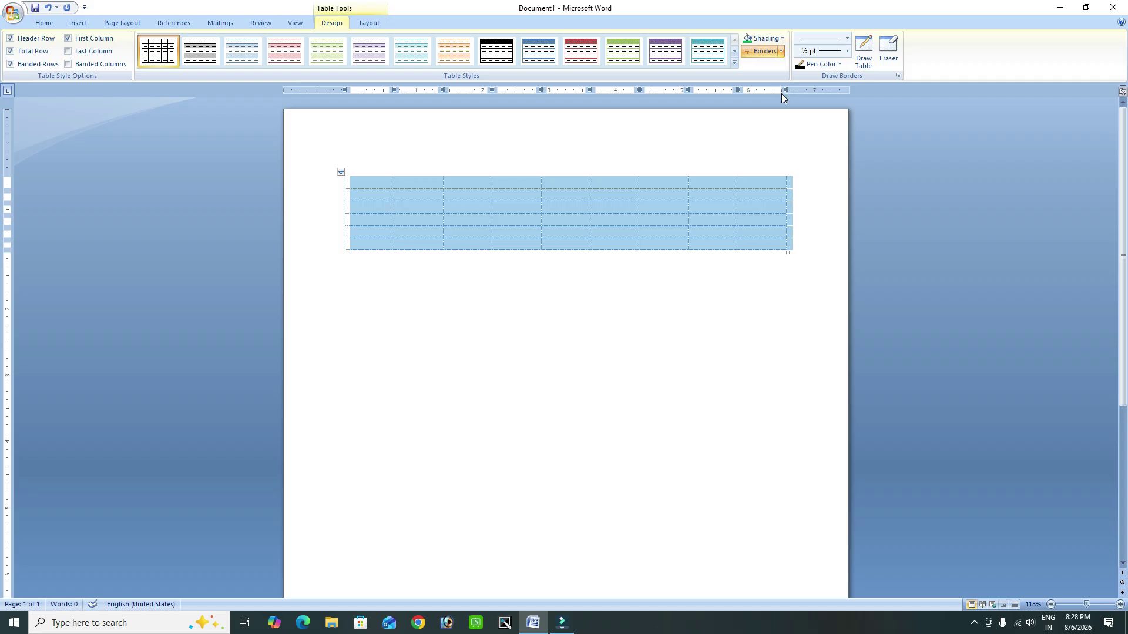
key(ctrl+z)
Step: Try a left border and a right border separately on the selected table, undoing each one
click(781, 51)
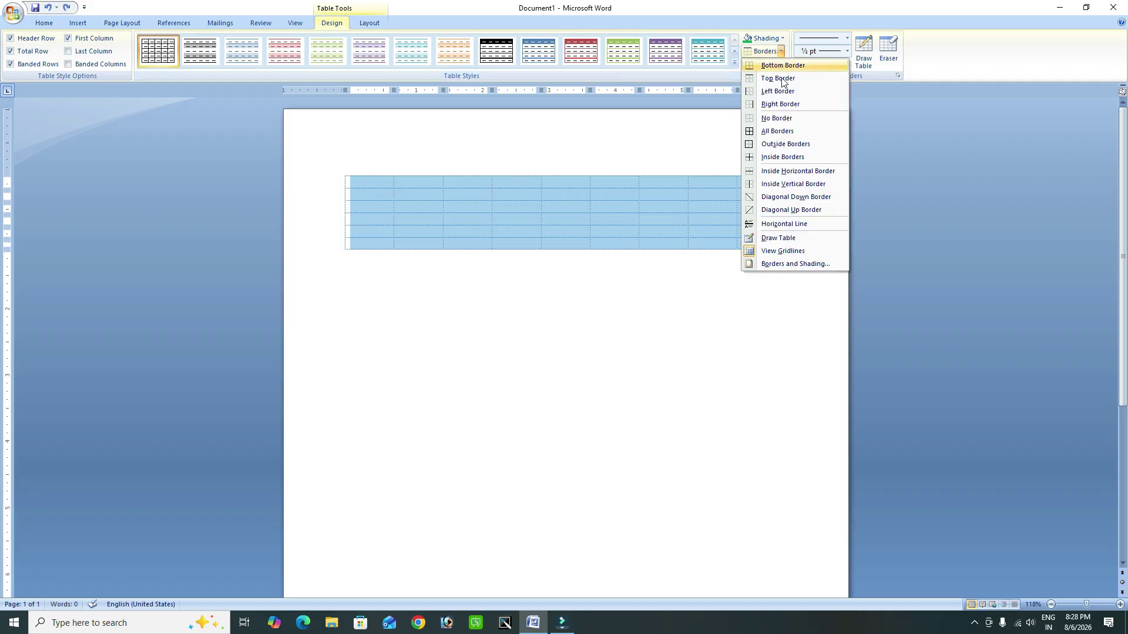
click(779, 92)
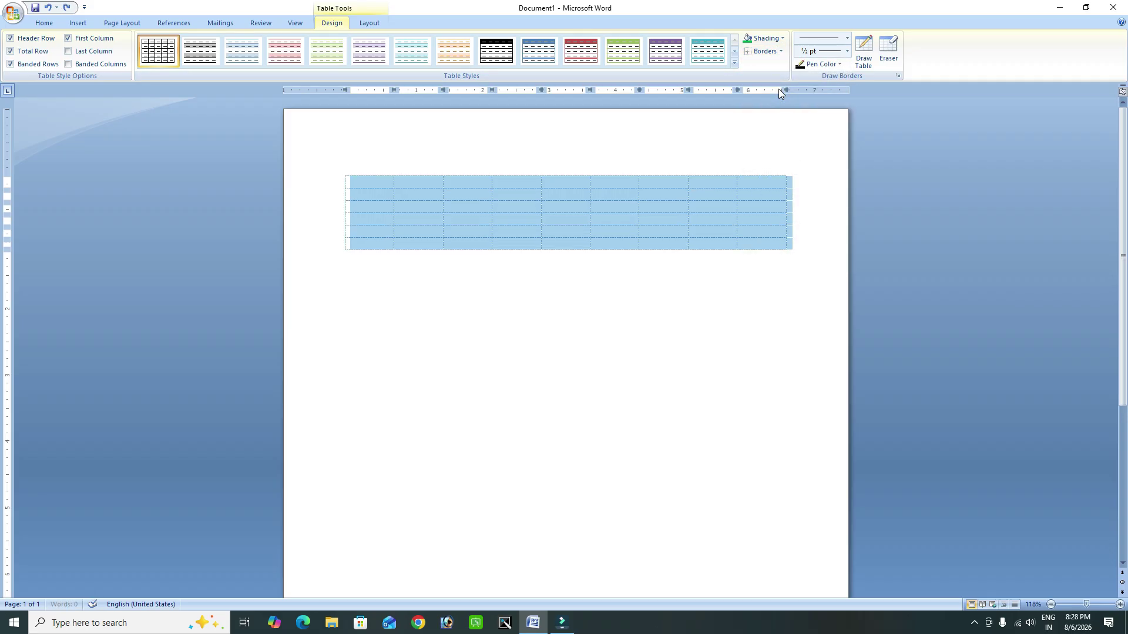
click(781, 52)
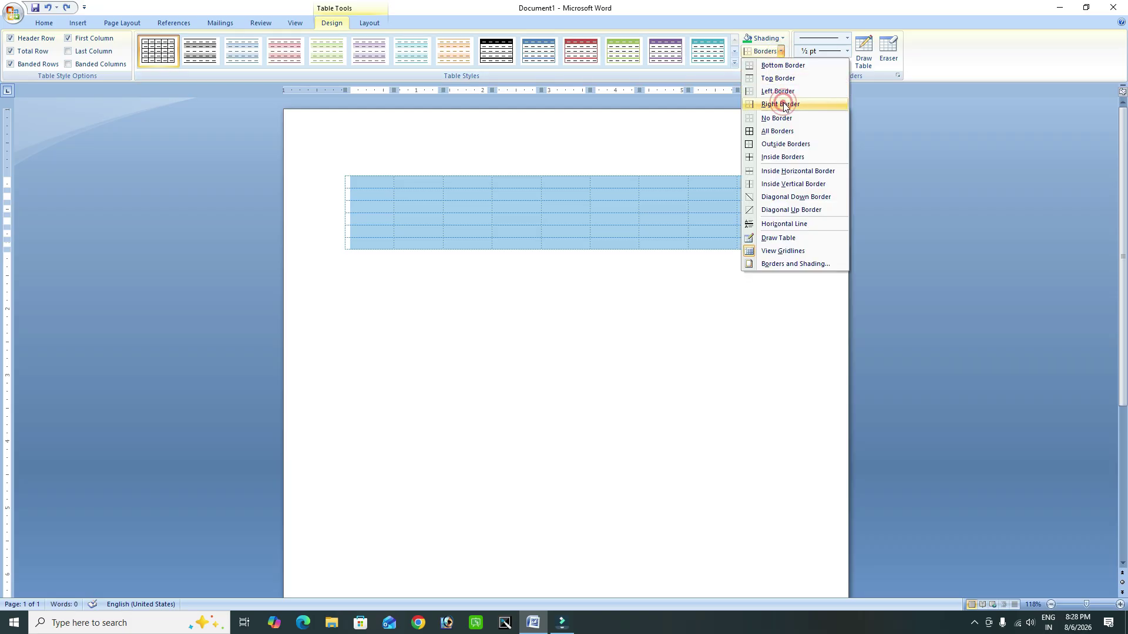
click(783, 101)
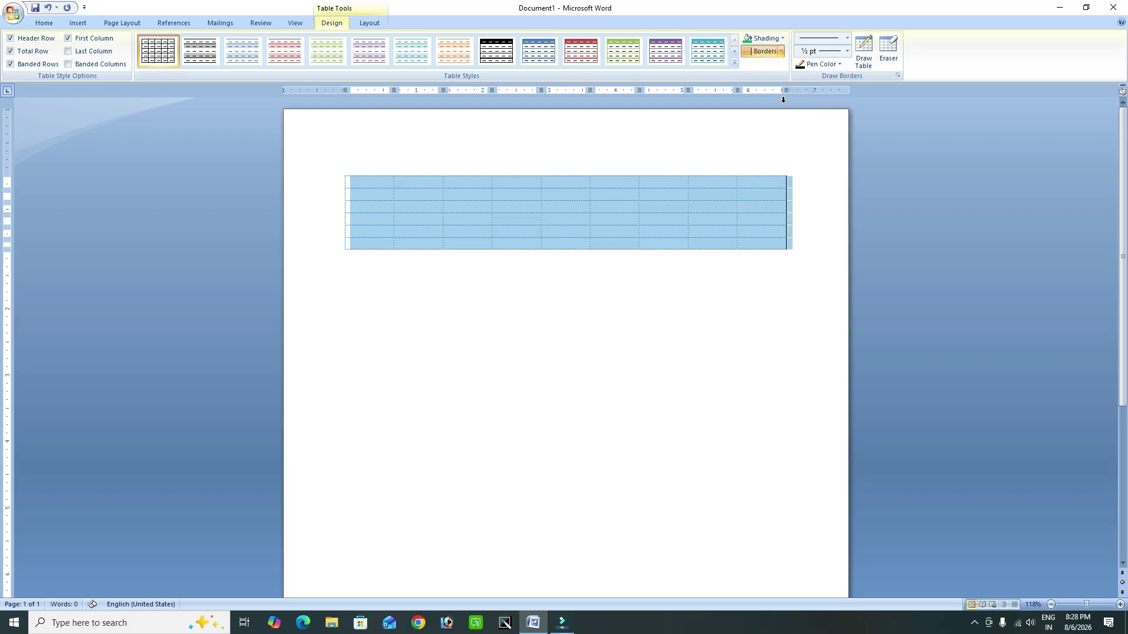
Step: Apply All Borders to the entire table
click(781, 52)
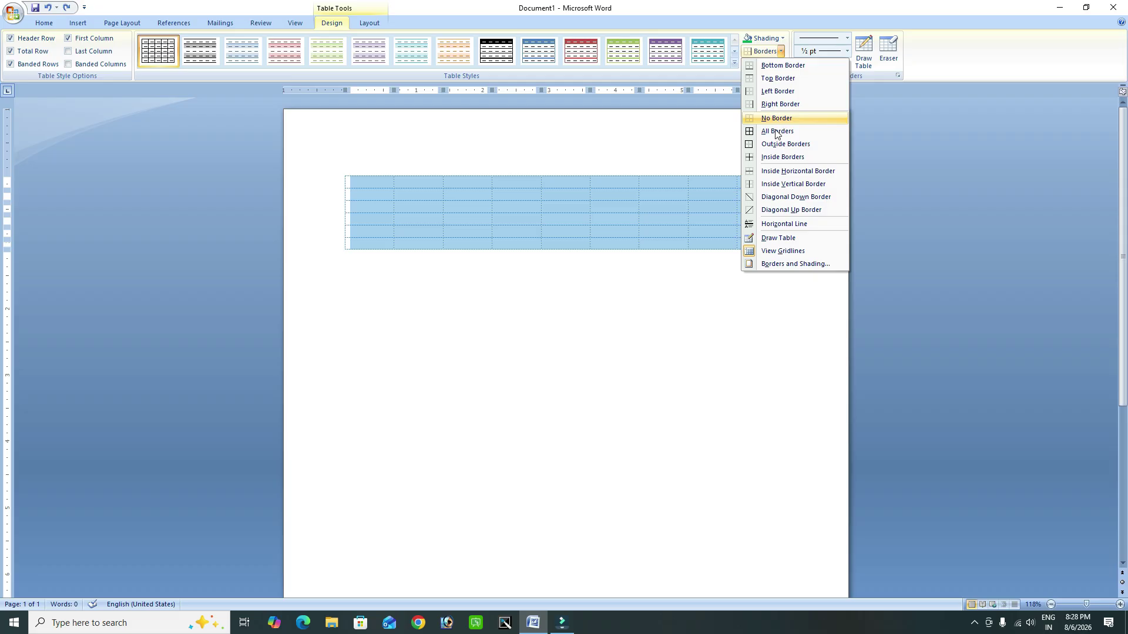
click(778, 131)
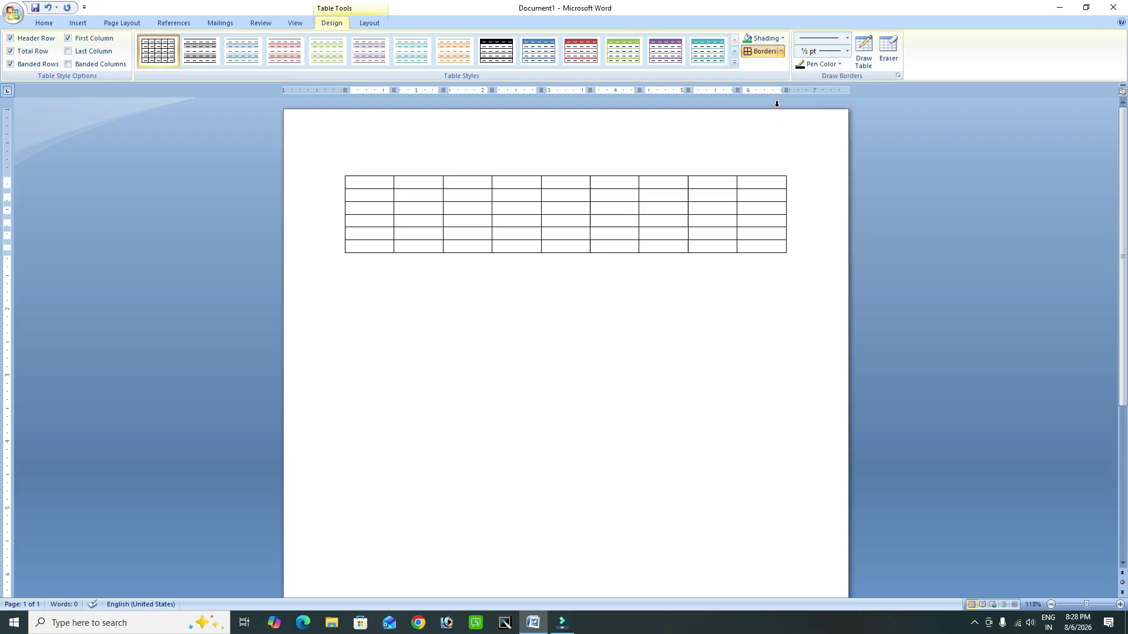
Step: Undo All Borders, then try Outside Borders on the selected table and undo it
key(ctrl+z)
click(781, 52)
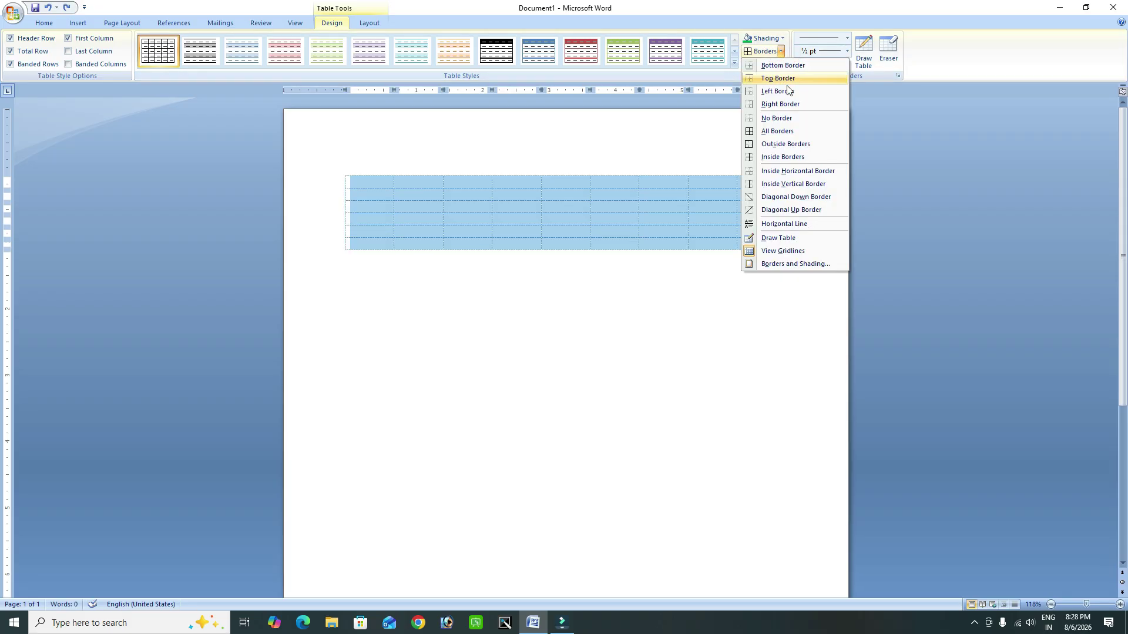
click(783, 145)
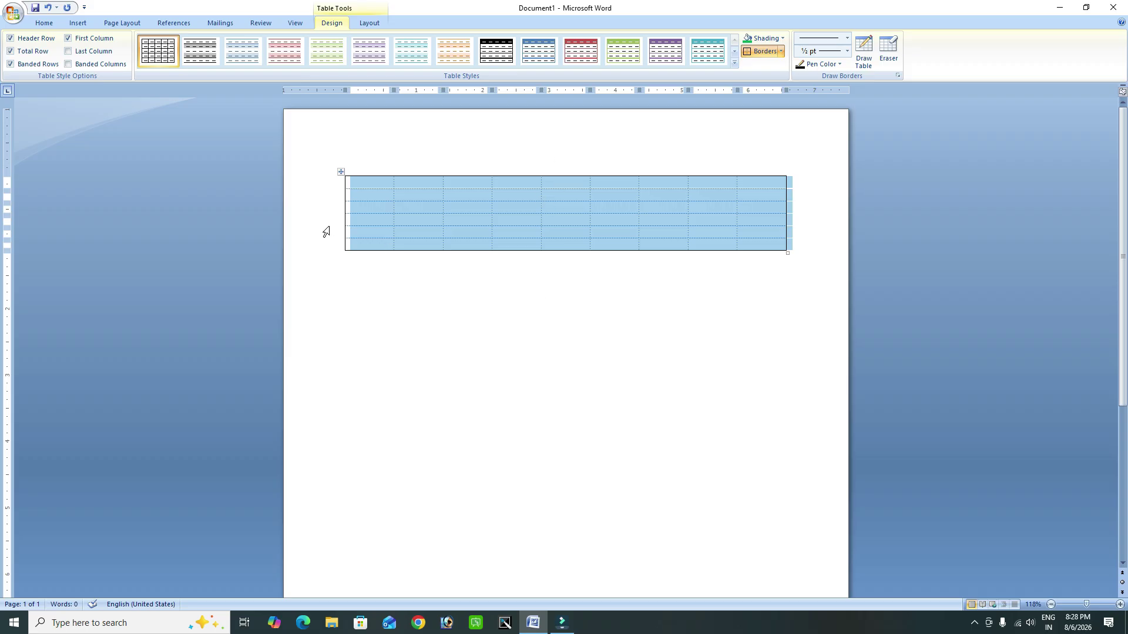
key(ctrl+z)
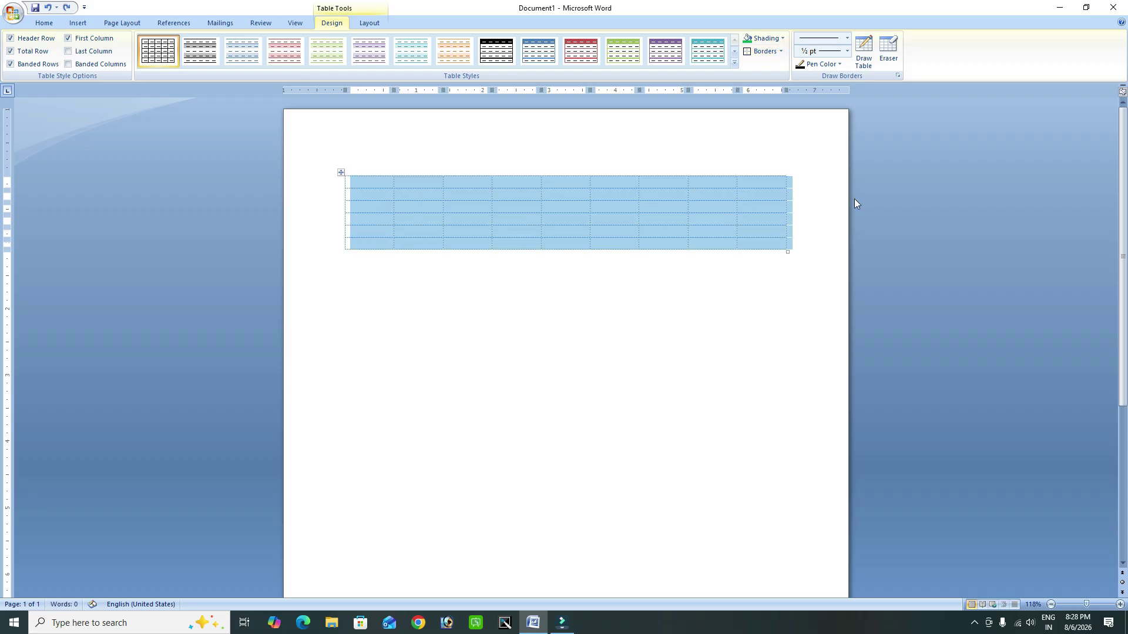
Step: Try Inside Borders on the selected table and undo the change
click(781, 52)
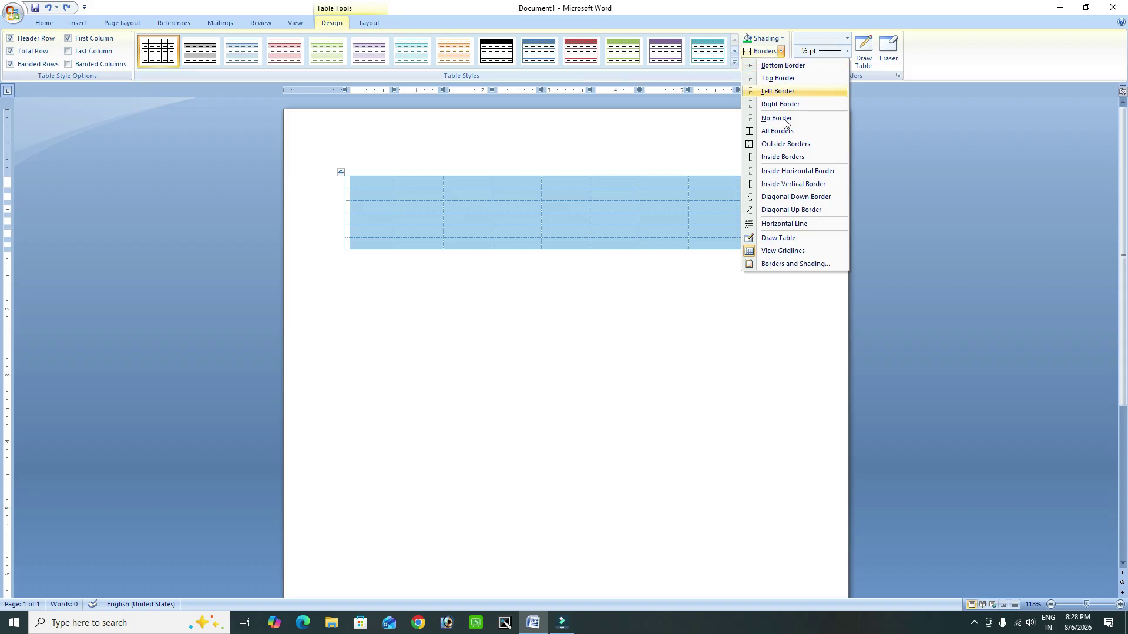
click(784, 158)
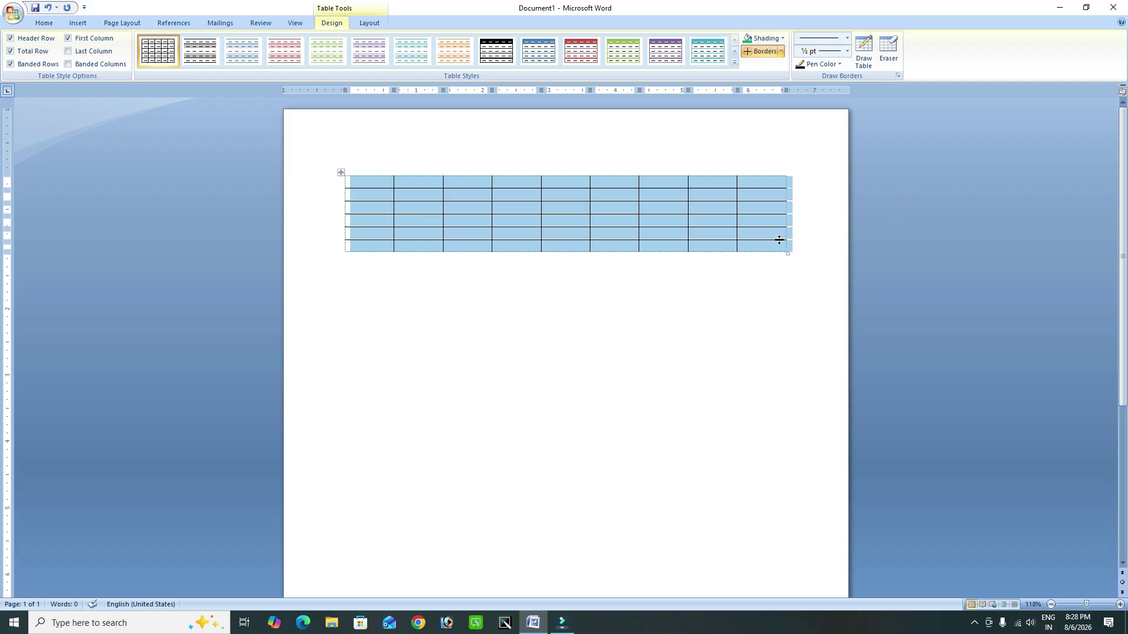
key(ctrl+z)
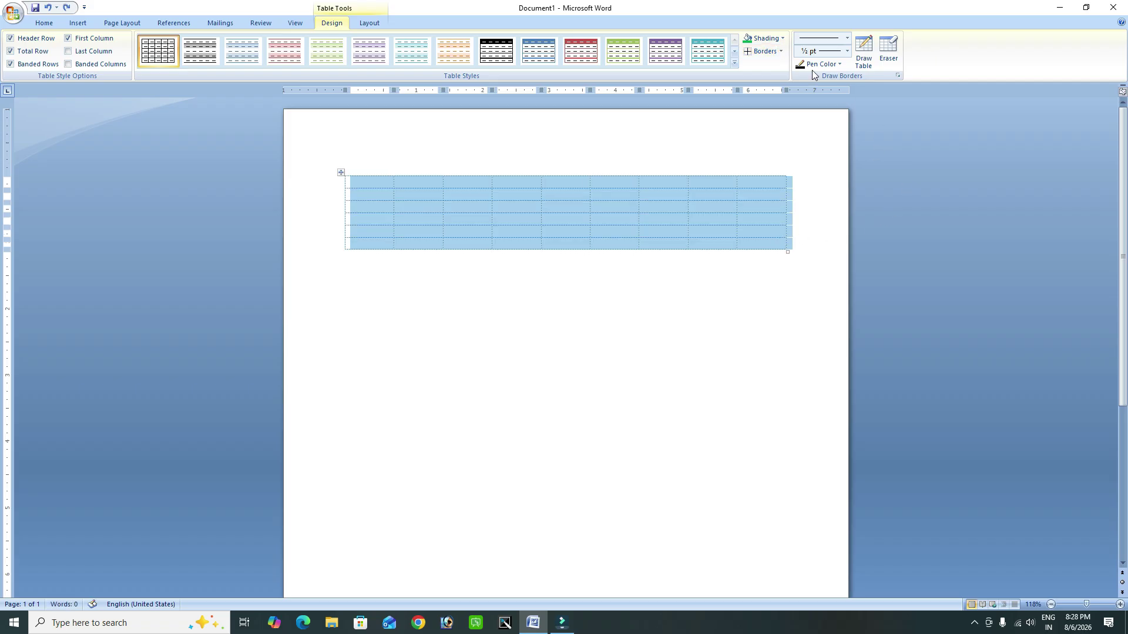
Step: Try Inside Horizontal Border and Inside Vertical Border separately on the selected table, undoing each one
click(781, 52)
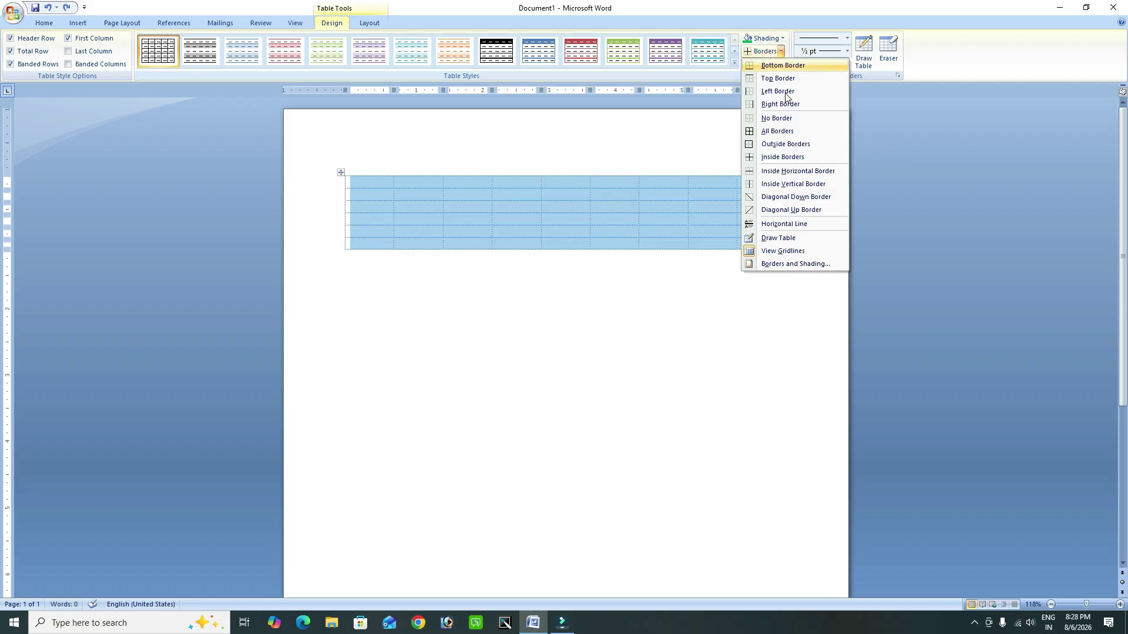
click(799, 171)
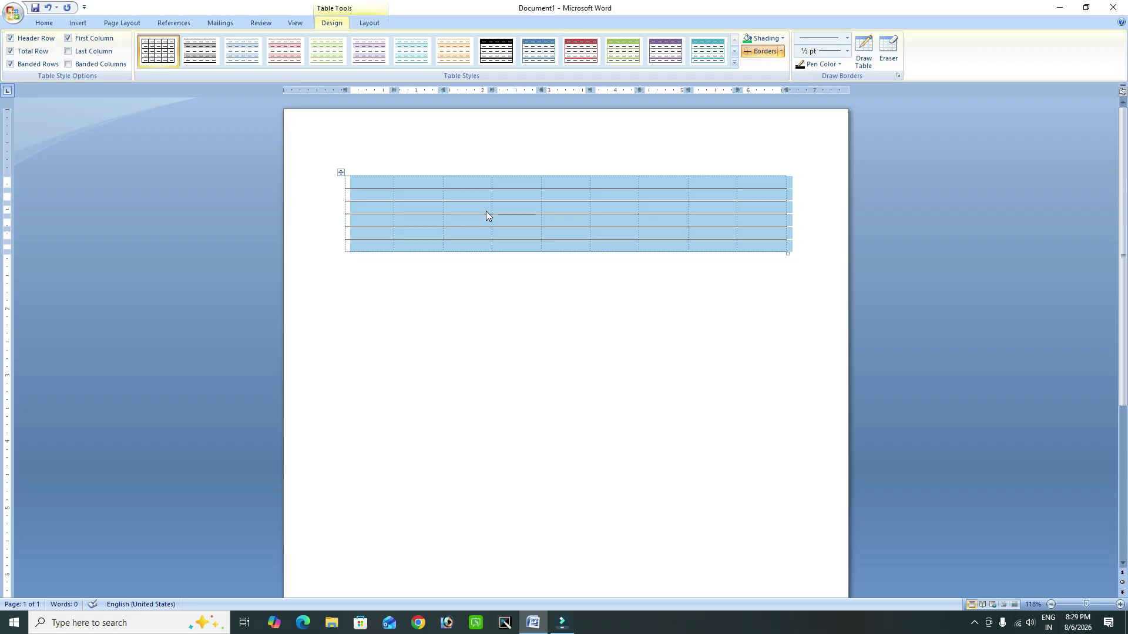
key(ctrl+z)
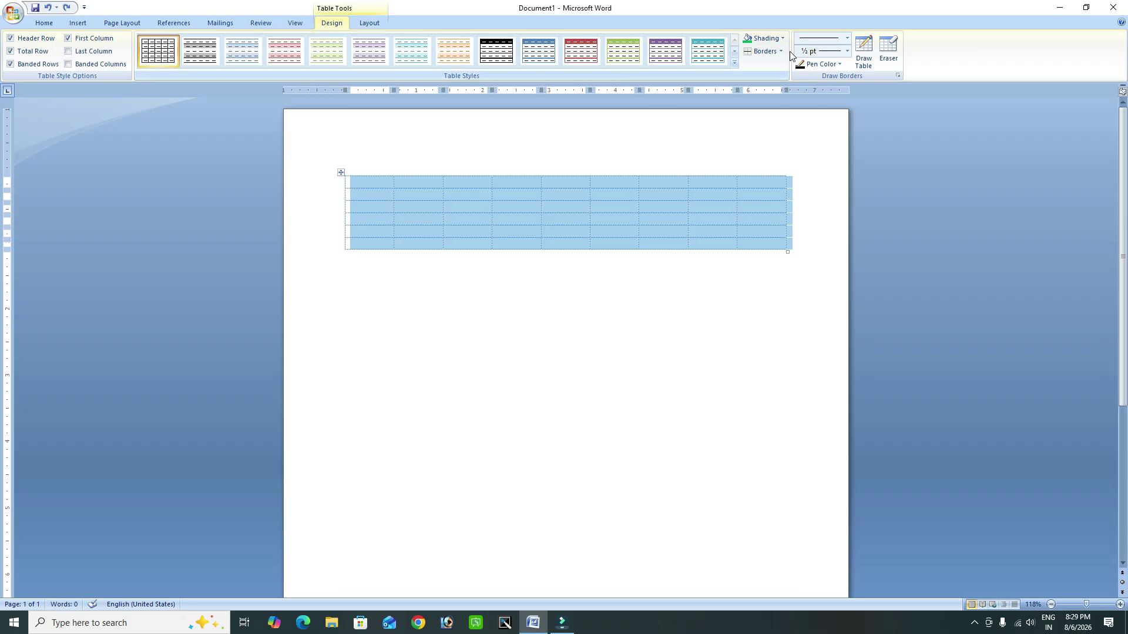
click(780, 51)
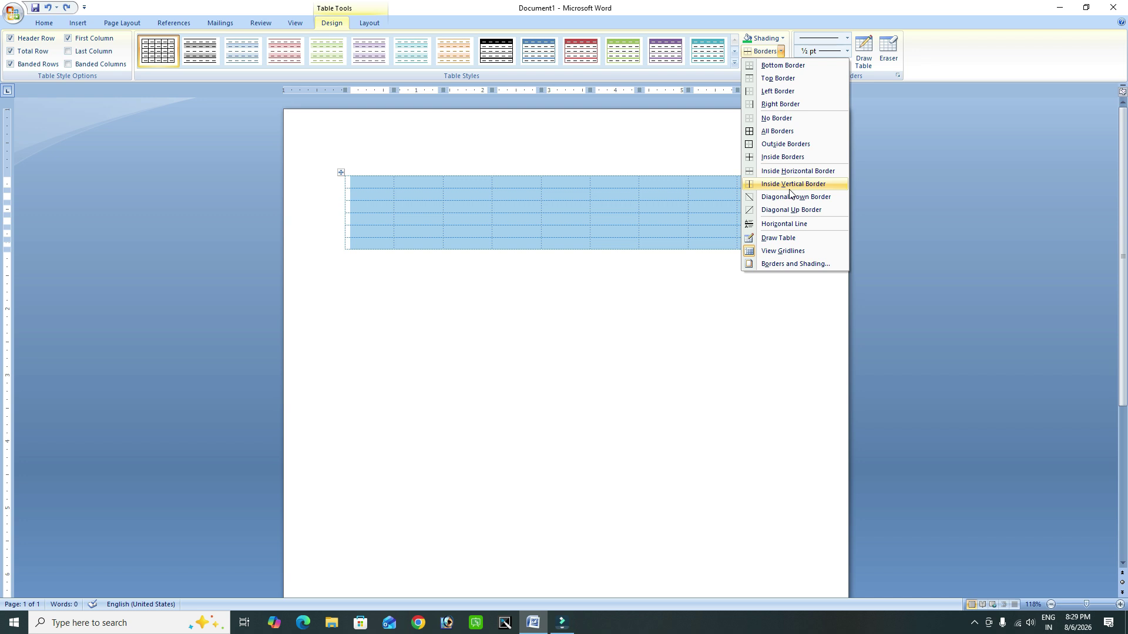
click(790, 185)
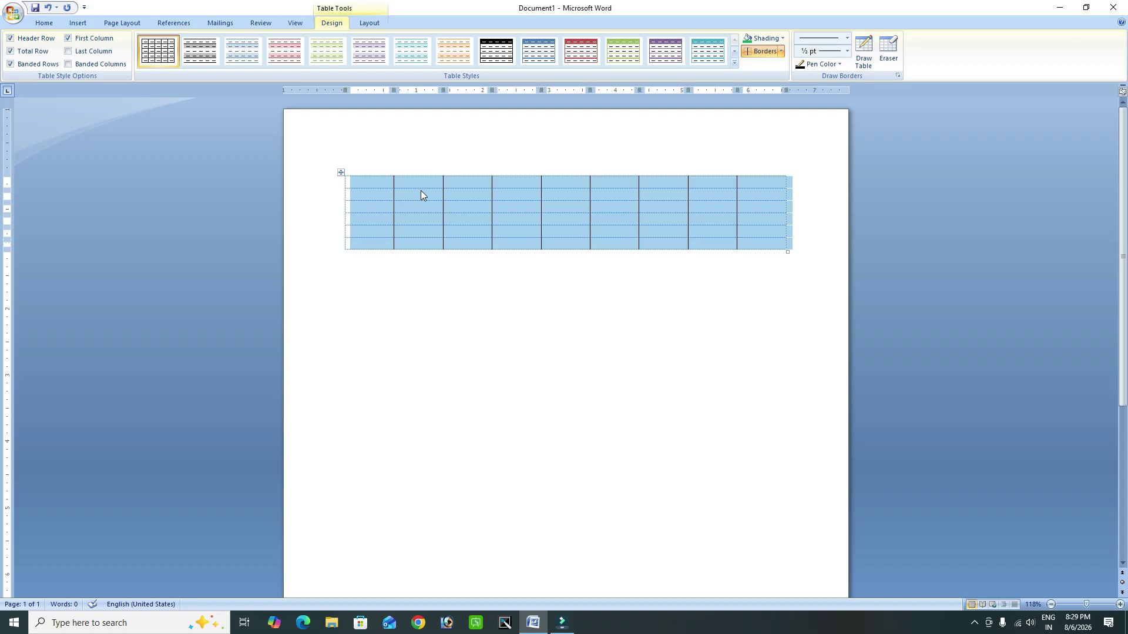
key(ctrl+z)
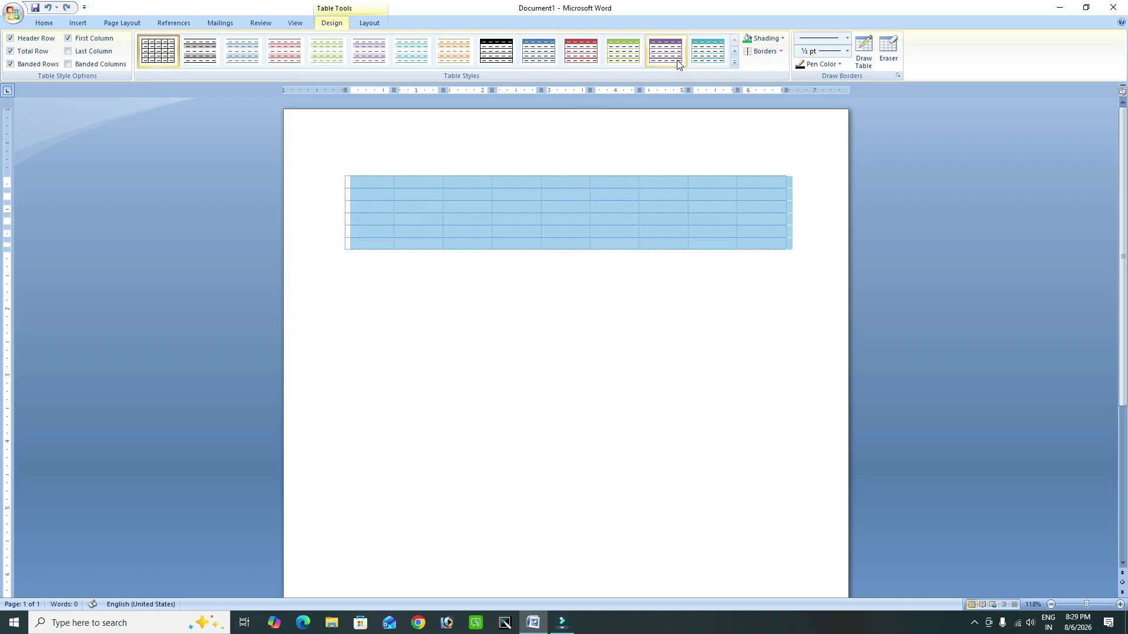
Step: Try Diagonal Down Border and Diagonal Up Border separately on the selected table, undoing each one
click(781, 52)
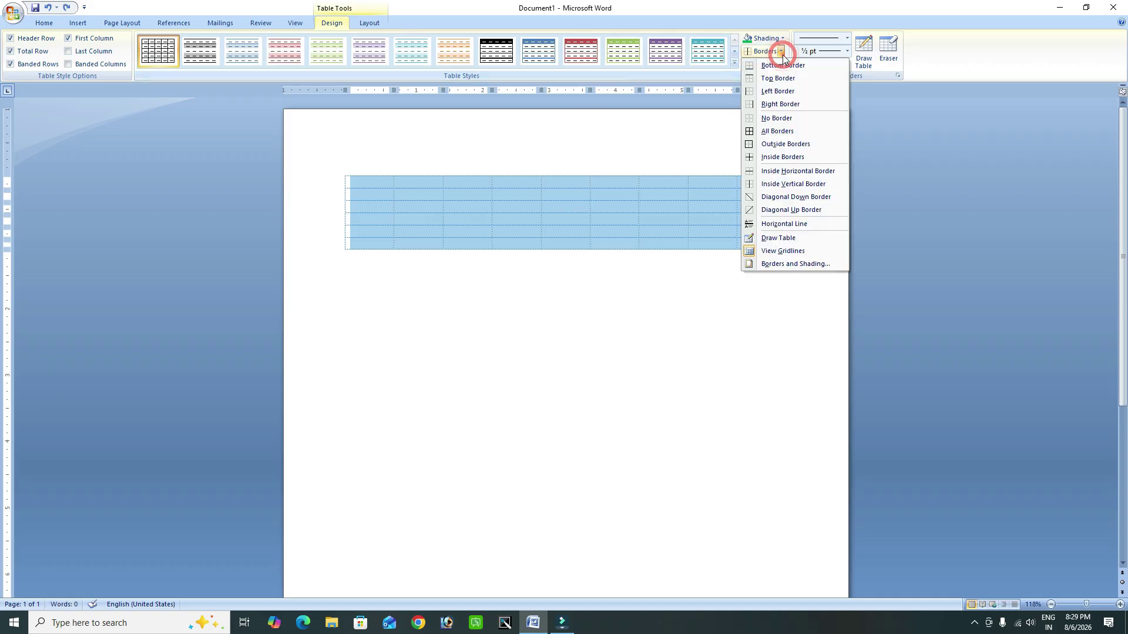
click(785, 200)
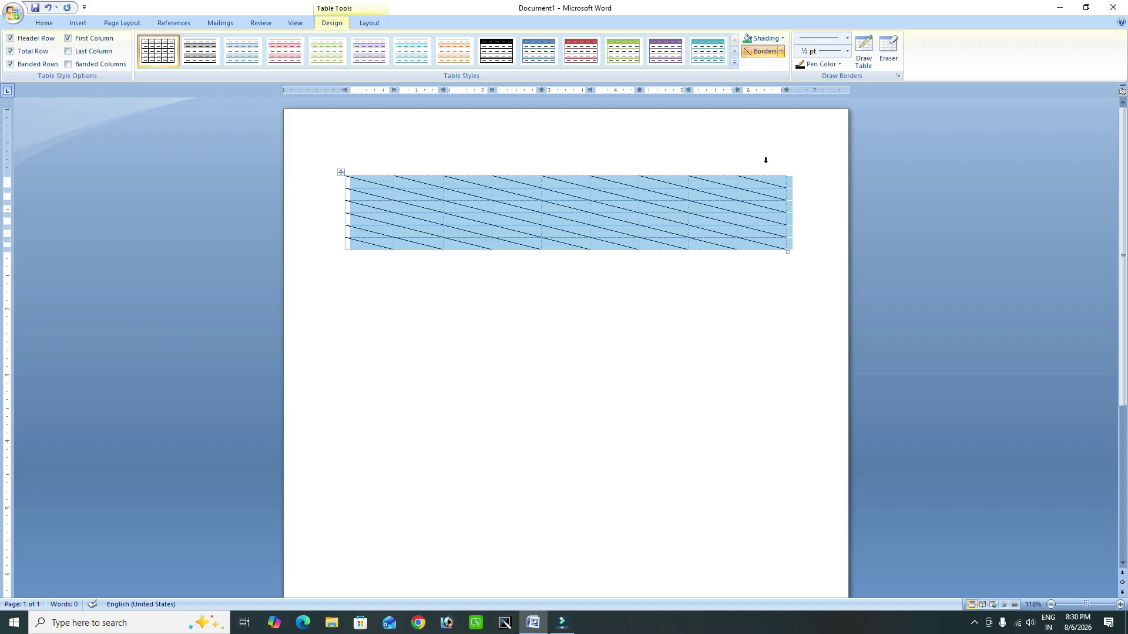
key(ctrl+z)
click(781, 51)
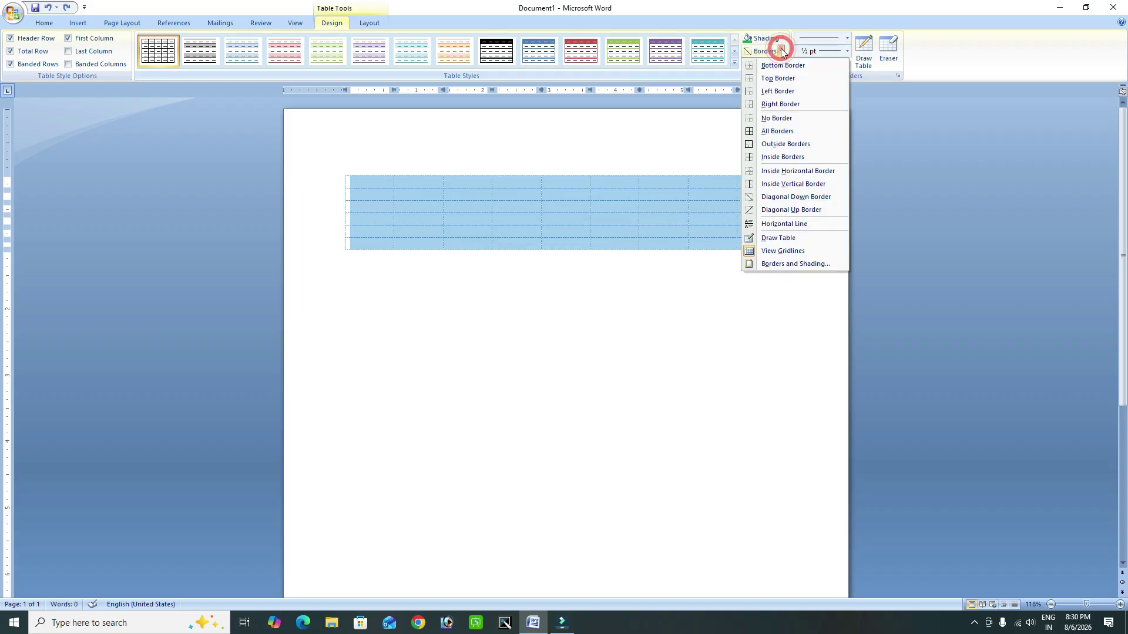
click(791, 210)
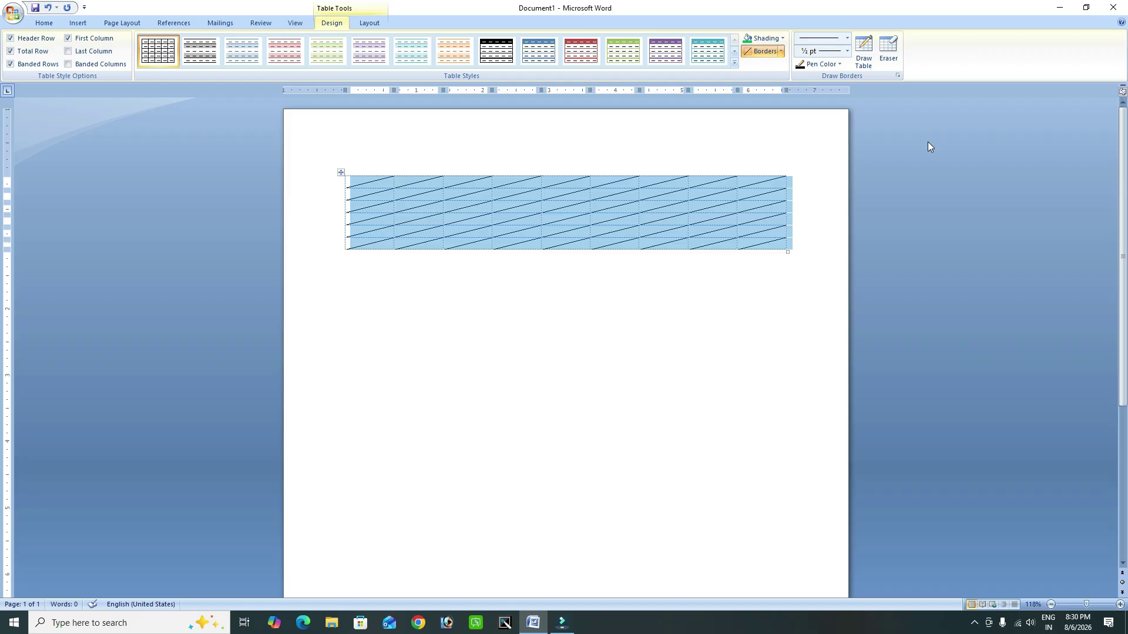
key(ctrl+z)
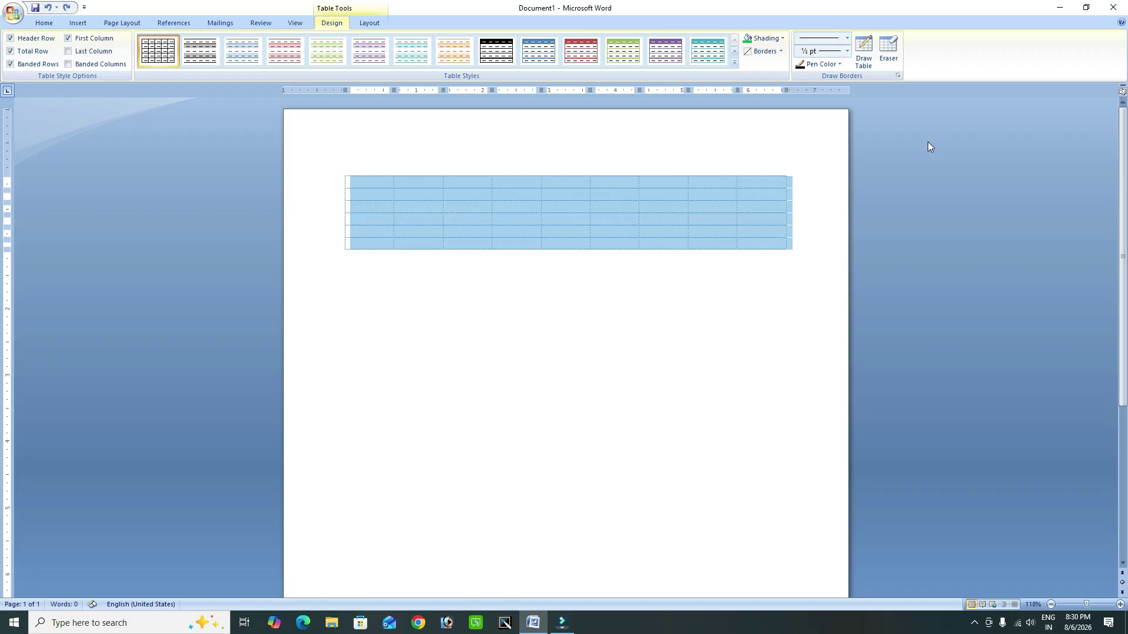
Step: Delete the entire borderless table from the page
click(780, 51)
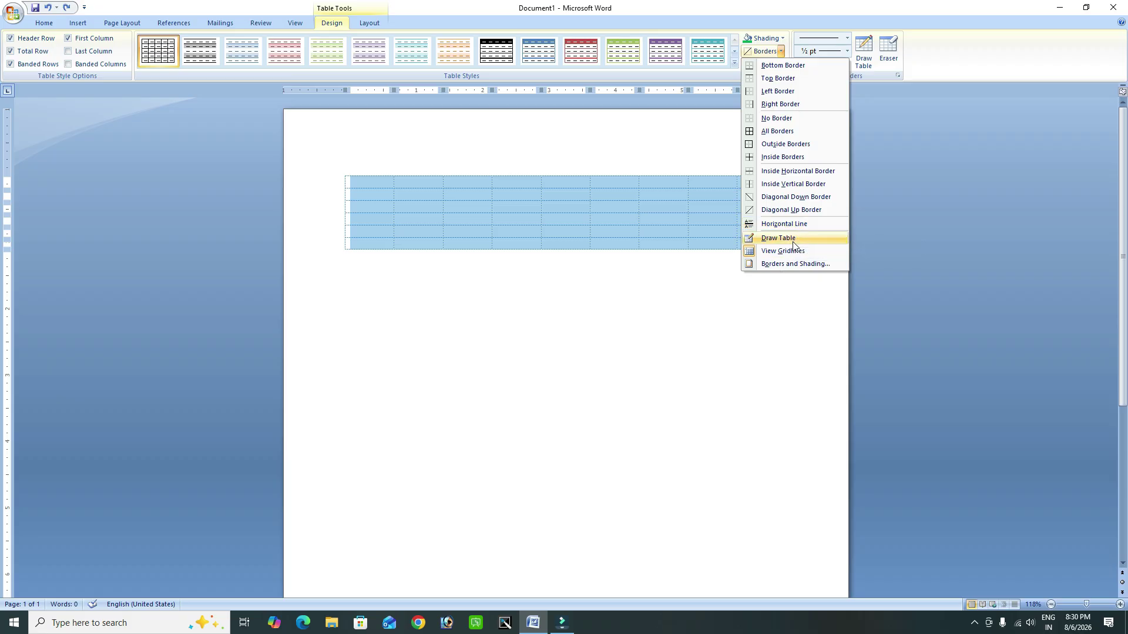
click(712, 294)
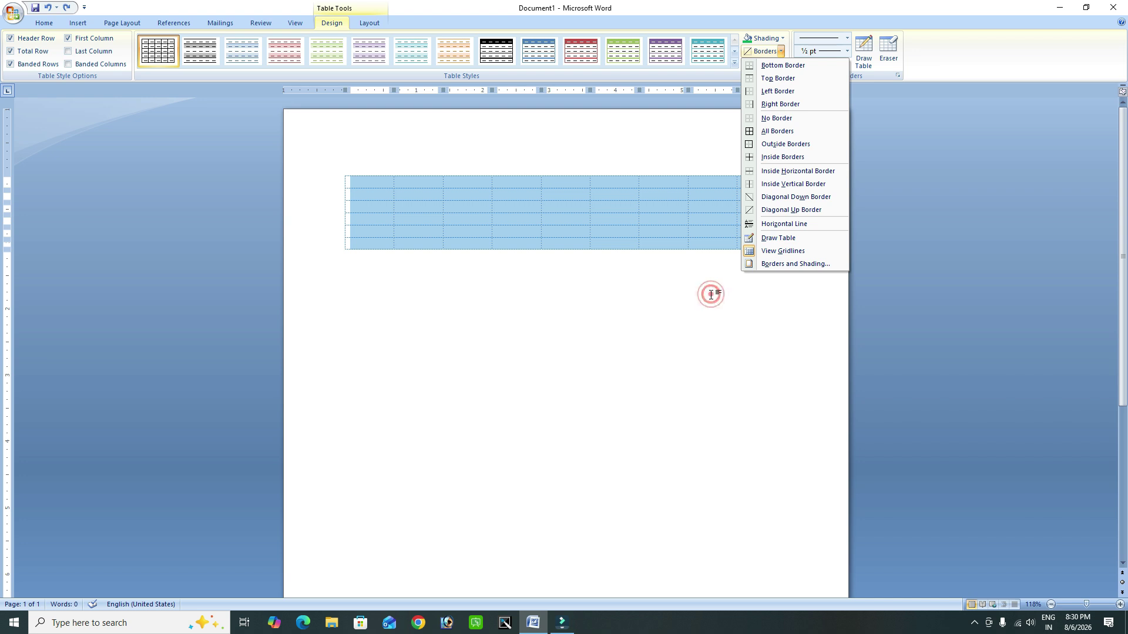
click(340, 174)
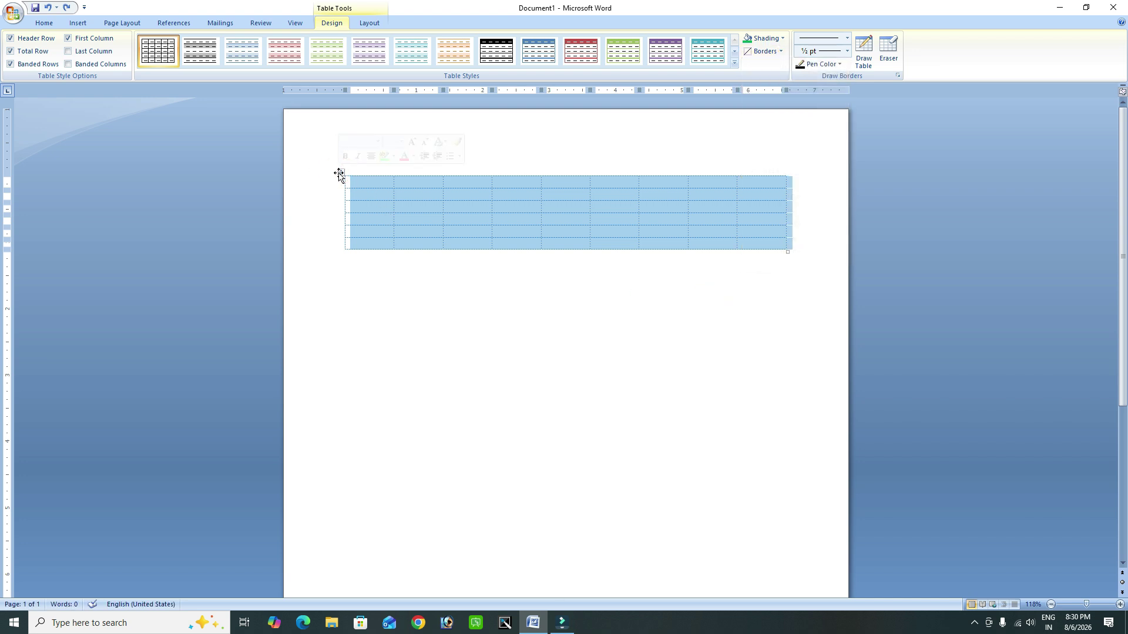
click(340, 175)
key(BackSpace)
Step: Insert a table of 10 columns and 8 rows using the table size grid
click(77, 22)
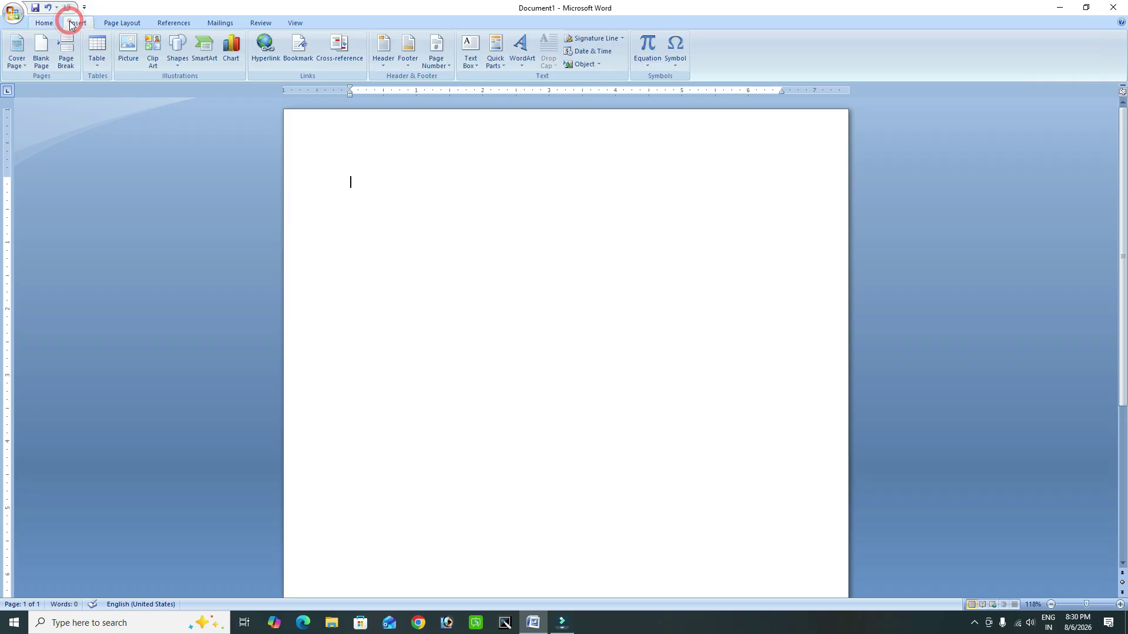
click(98, 69)
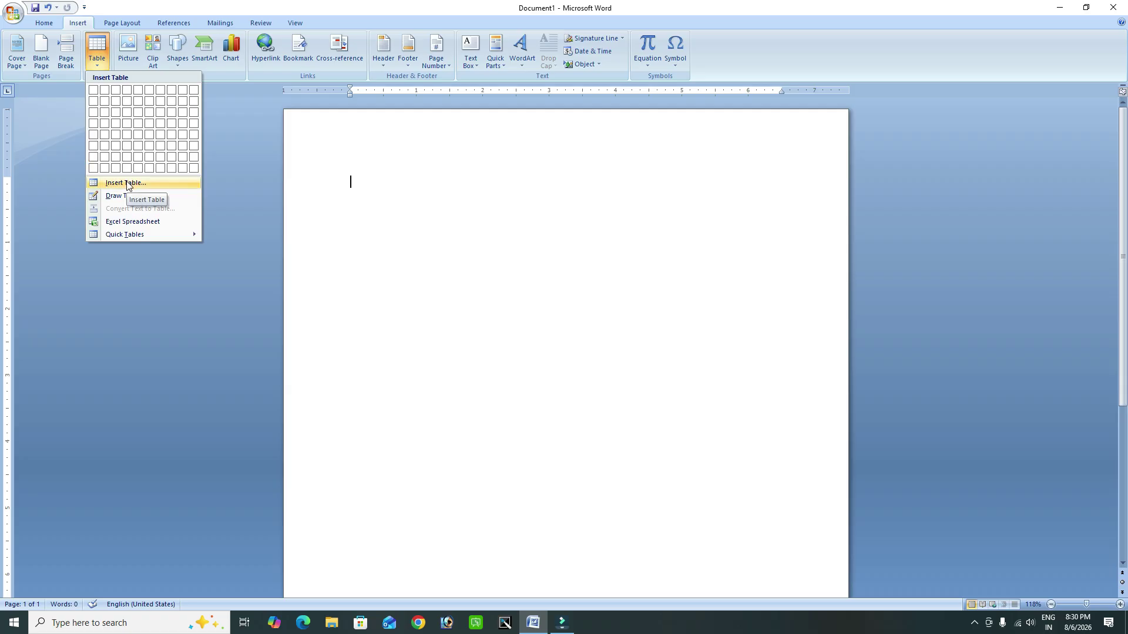
click(189, 170)
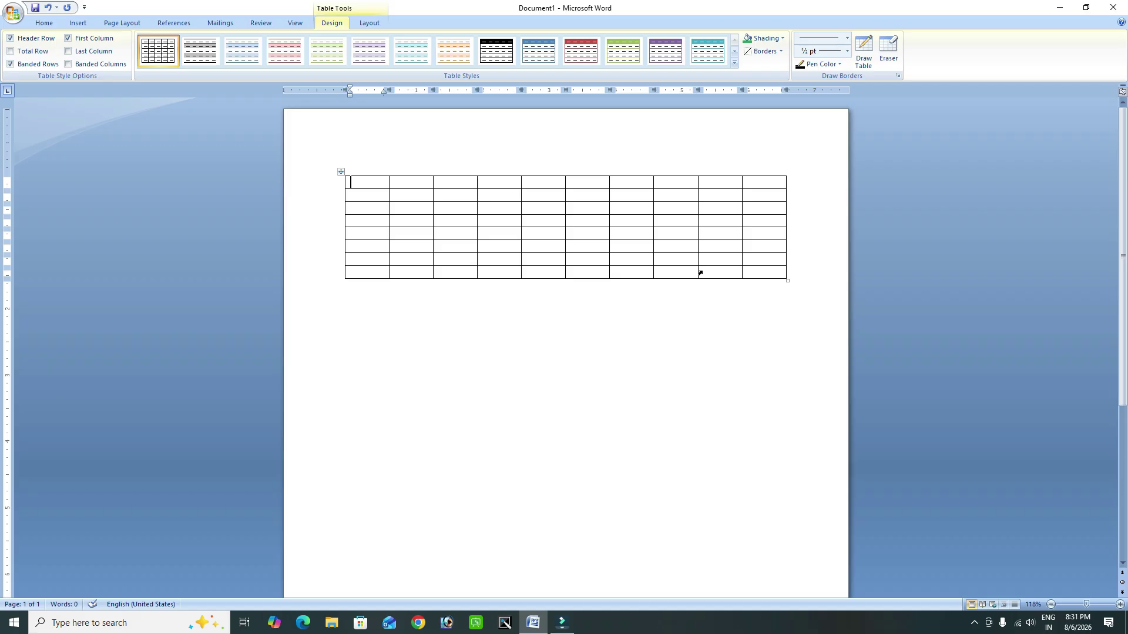
Step: Highlight the table's first row, and separately its first four rows, to show the horizontal rows
drag(360, 184, 751, 186)
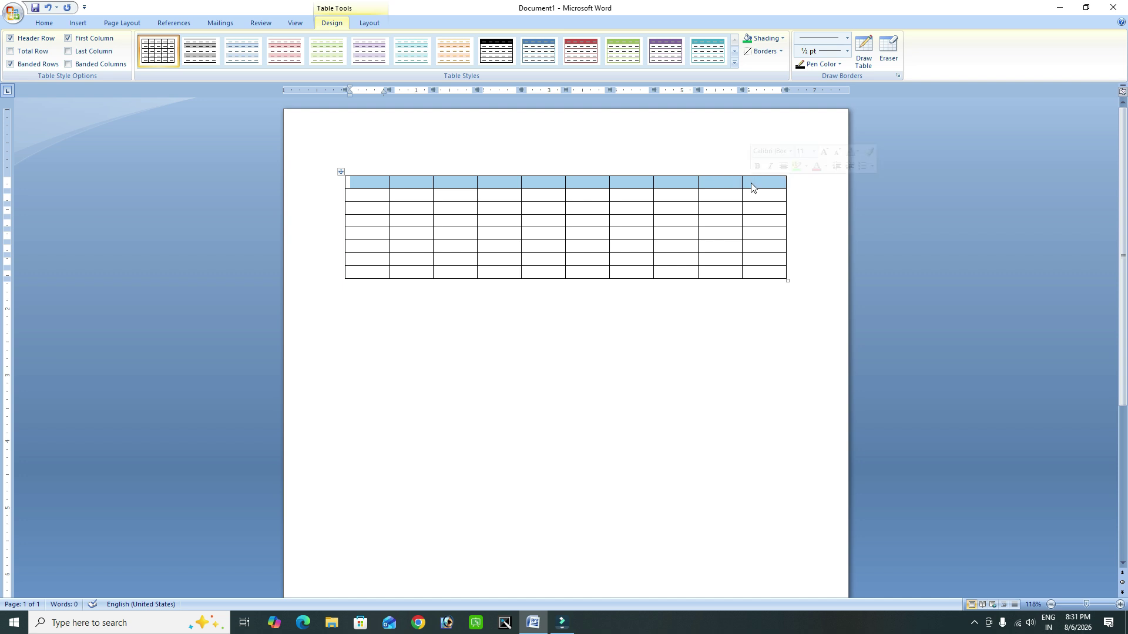
click(369, 190)
drag(367, 183, 777, 225)
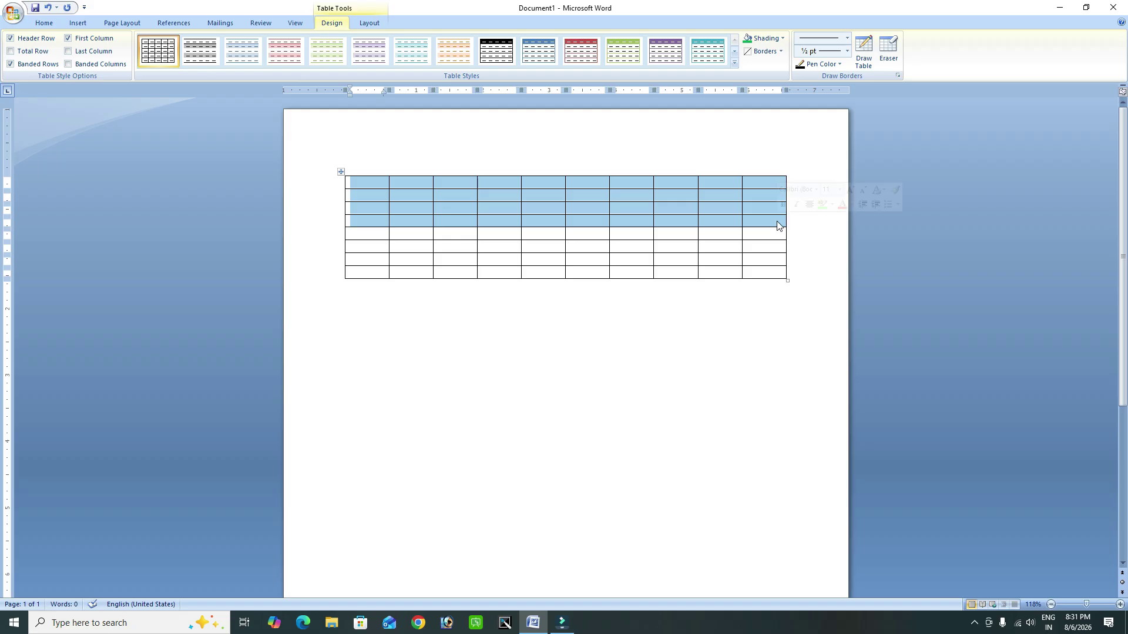
click(541, 289)
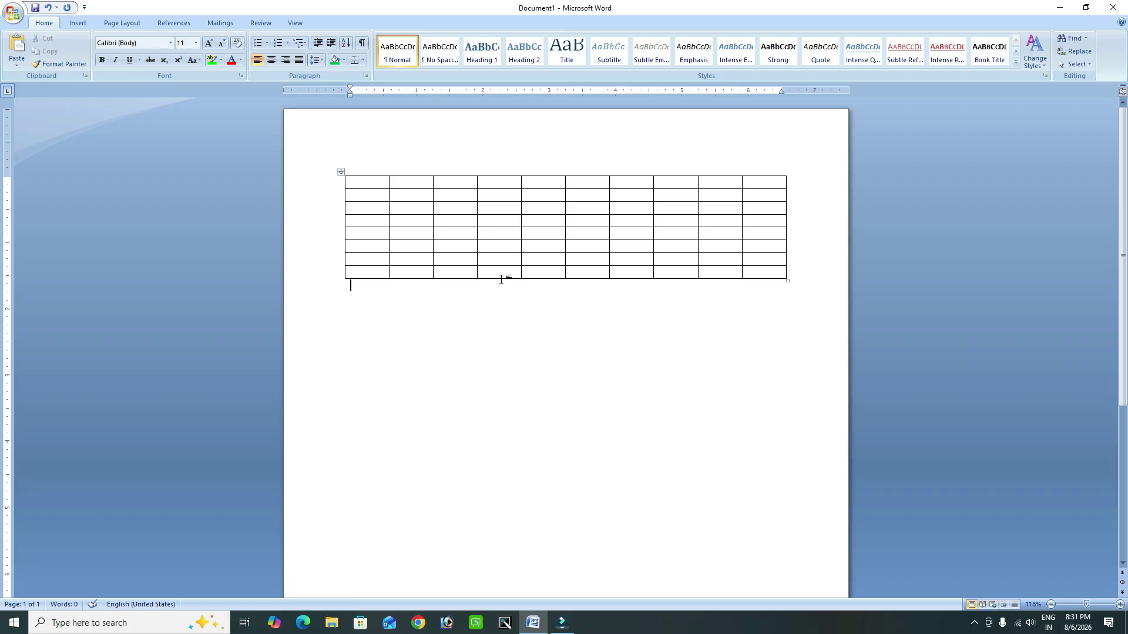
Step: Highlight the table's first column and extend the selection across the first five columns to show the vertical columns
drag(365, 184, 371, 269)
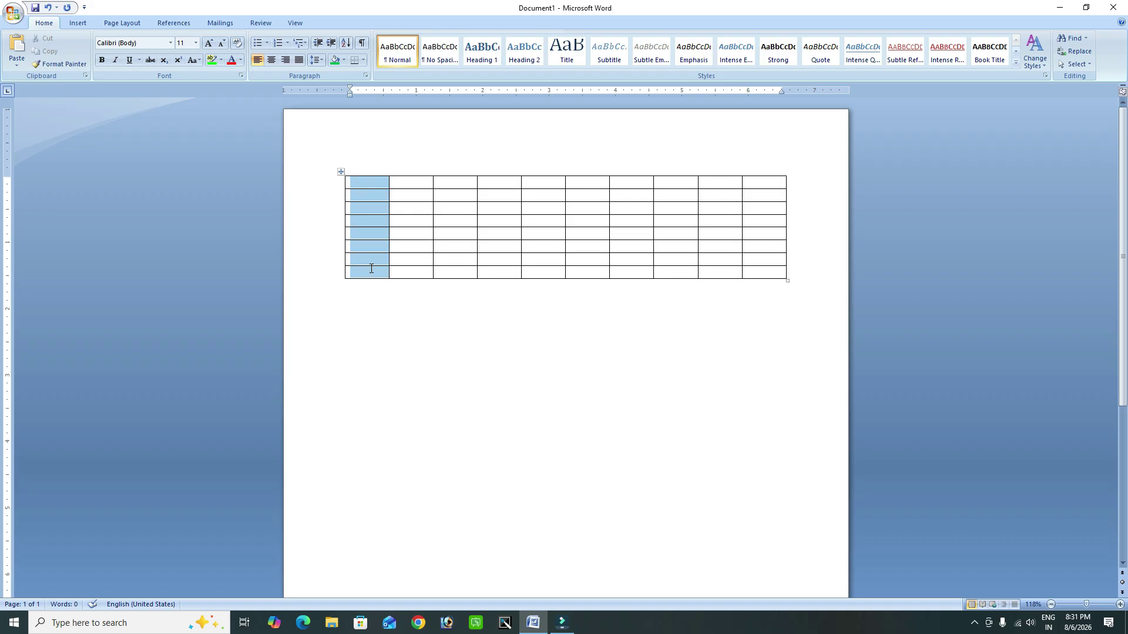
drag(390, 268, 533, 308)
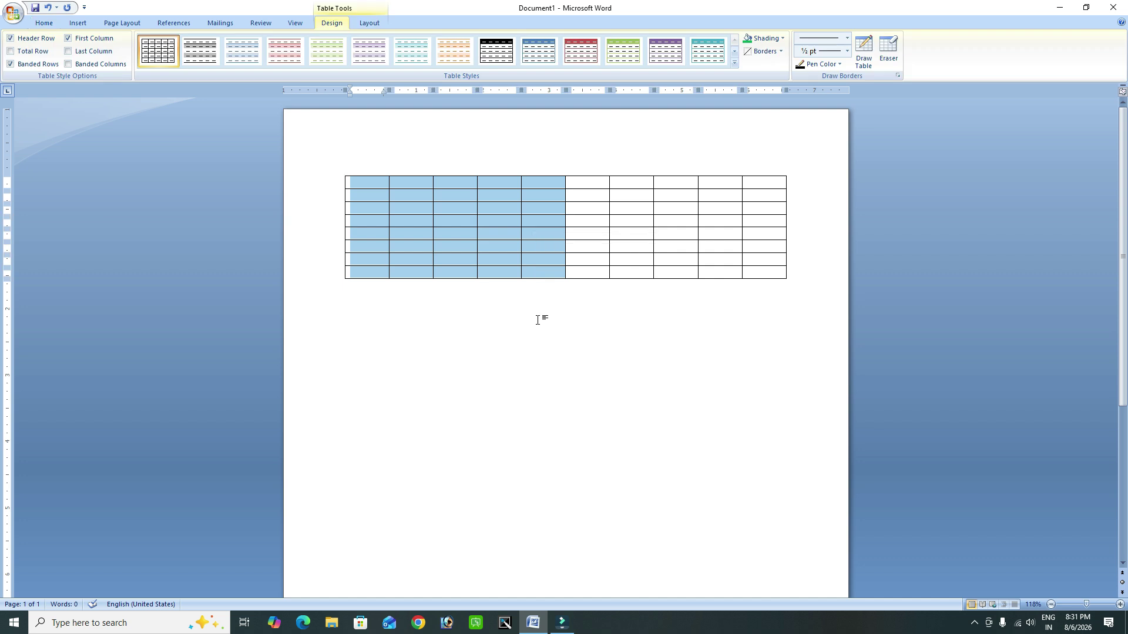
click(537, 320)
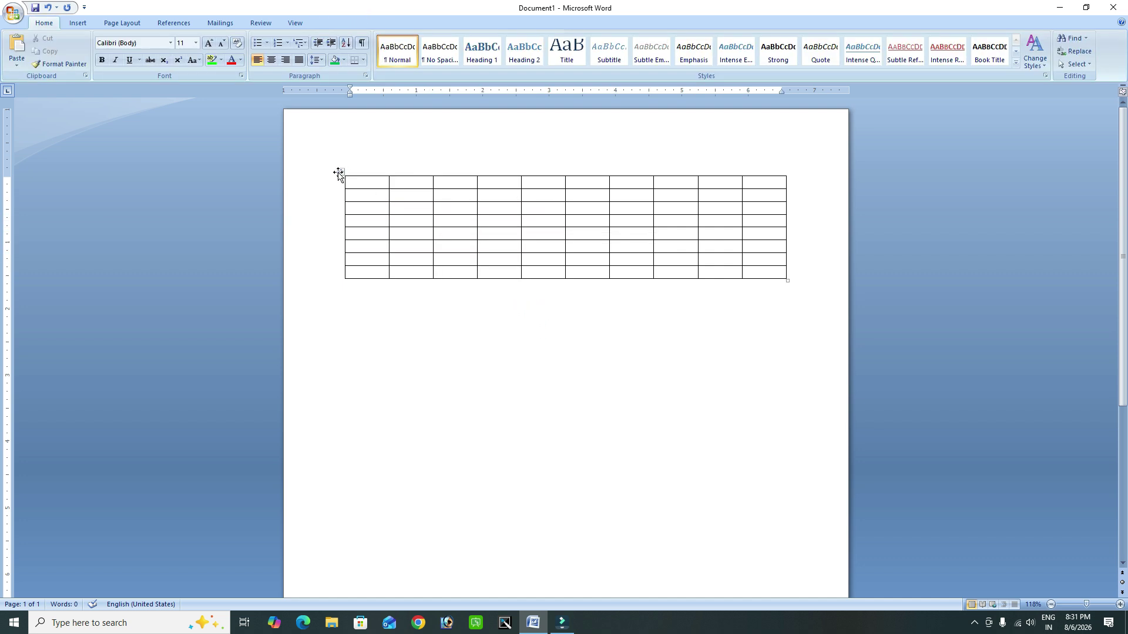
Step: Replace the table with a new one of 6 columns and 20 rows, specifying the size in the Insert Table dialog
click(338, 172)
key(BackSpace)
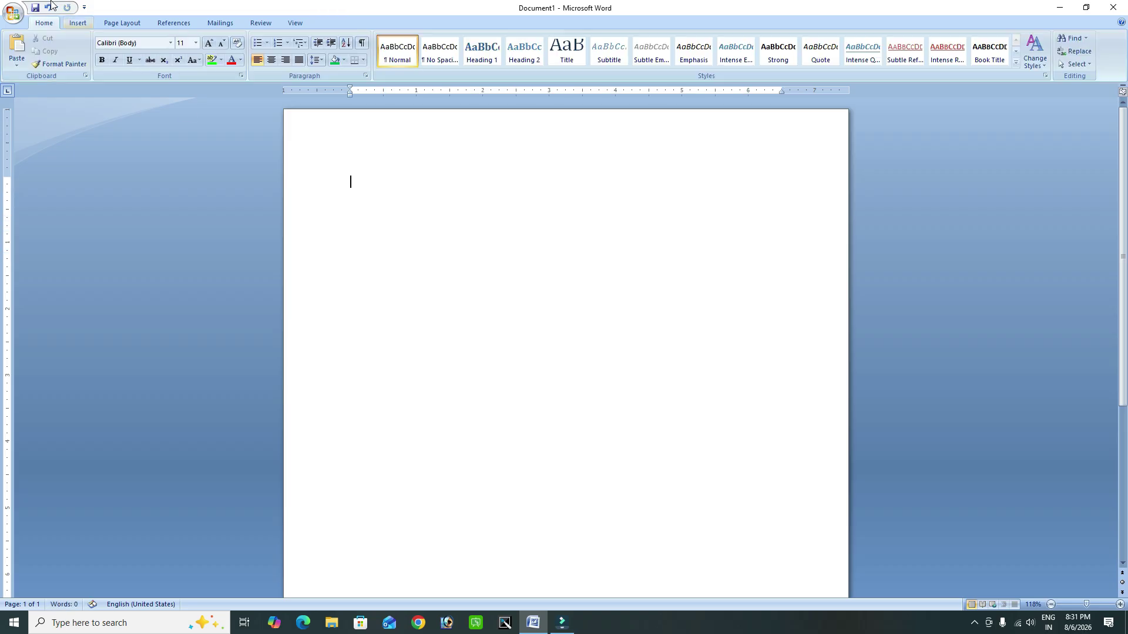
click(78, 23)
click(93, 50)
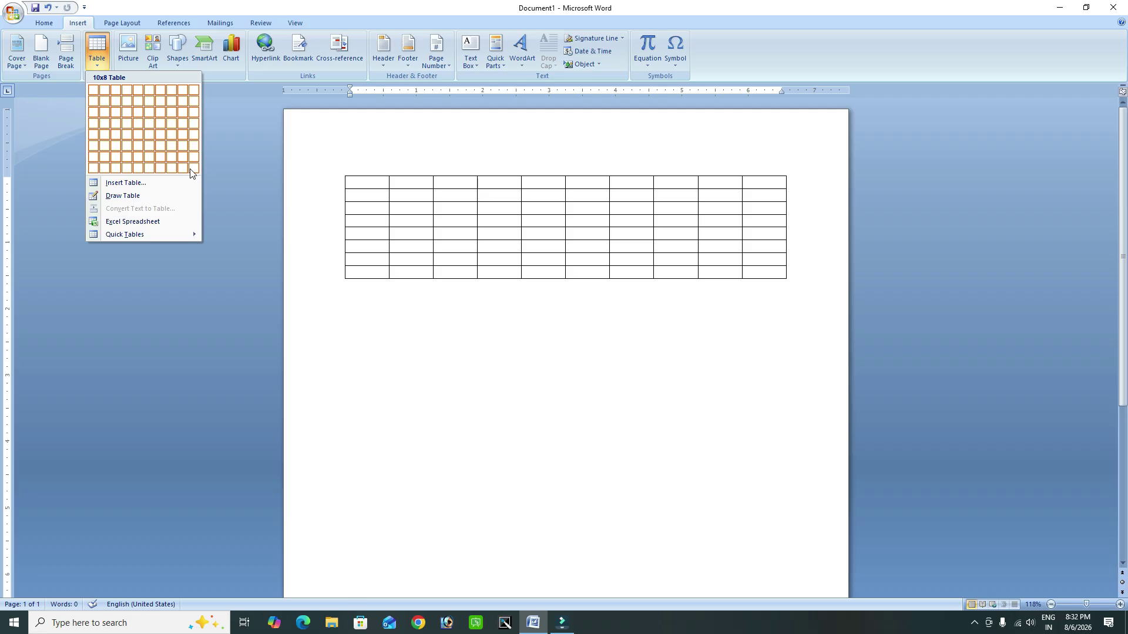
click(140, 183)
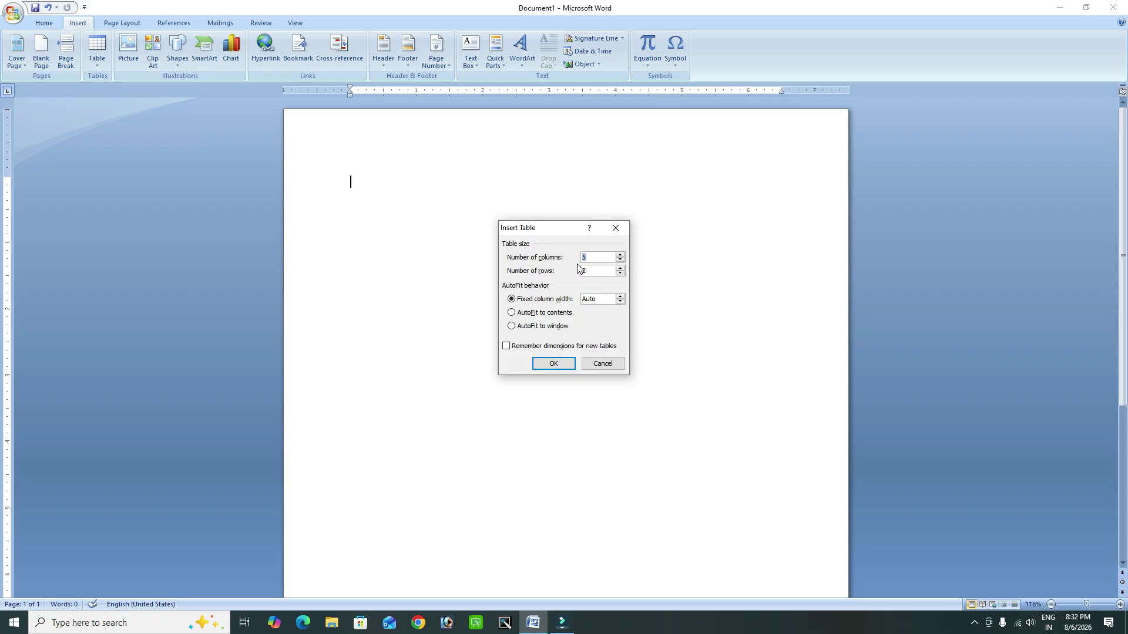
text(6)
double_click(587, 271)
text(20)
click(568, 366)
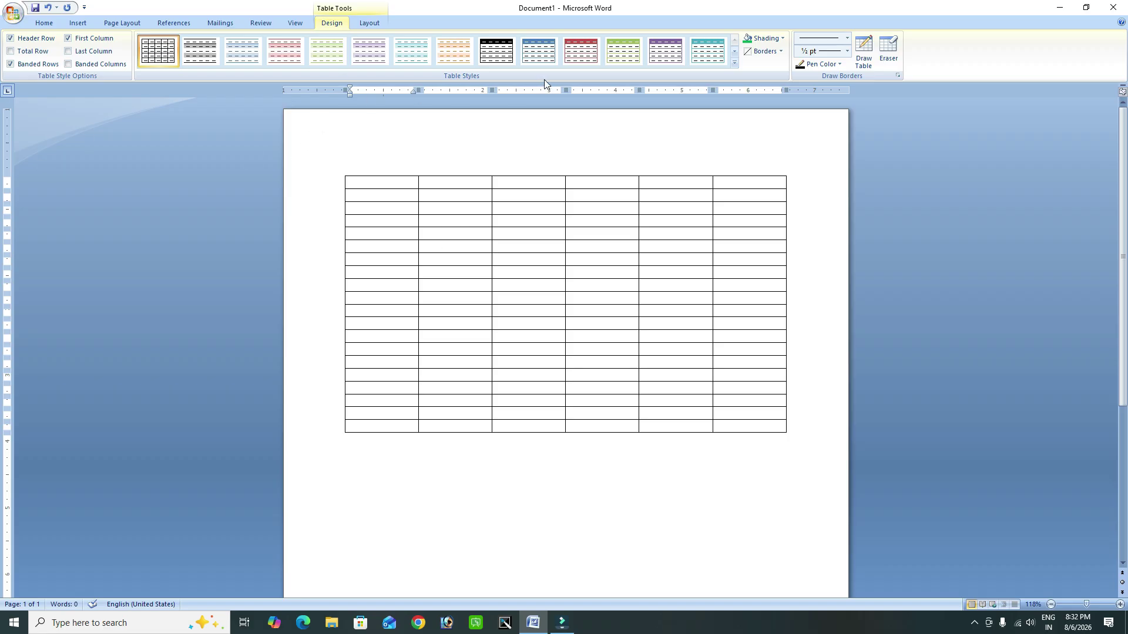
Step: Delete the entire table of 6 columns and 20 rows from the page
click(79, 25)
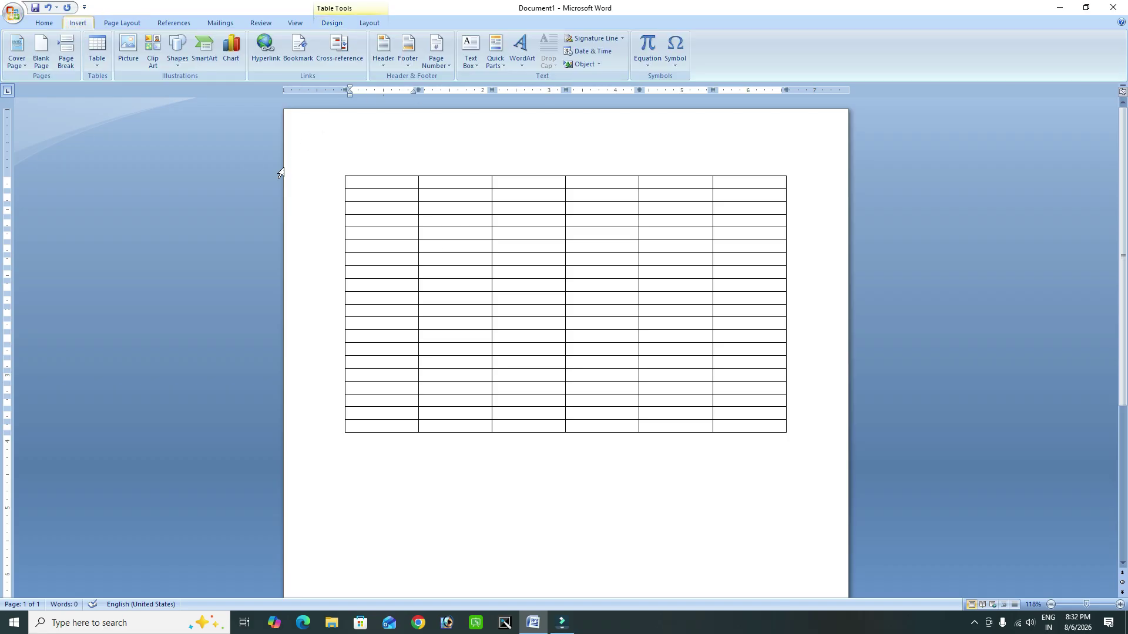
click(342, 173)
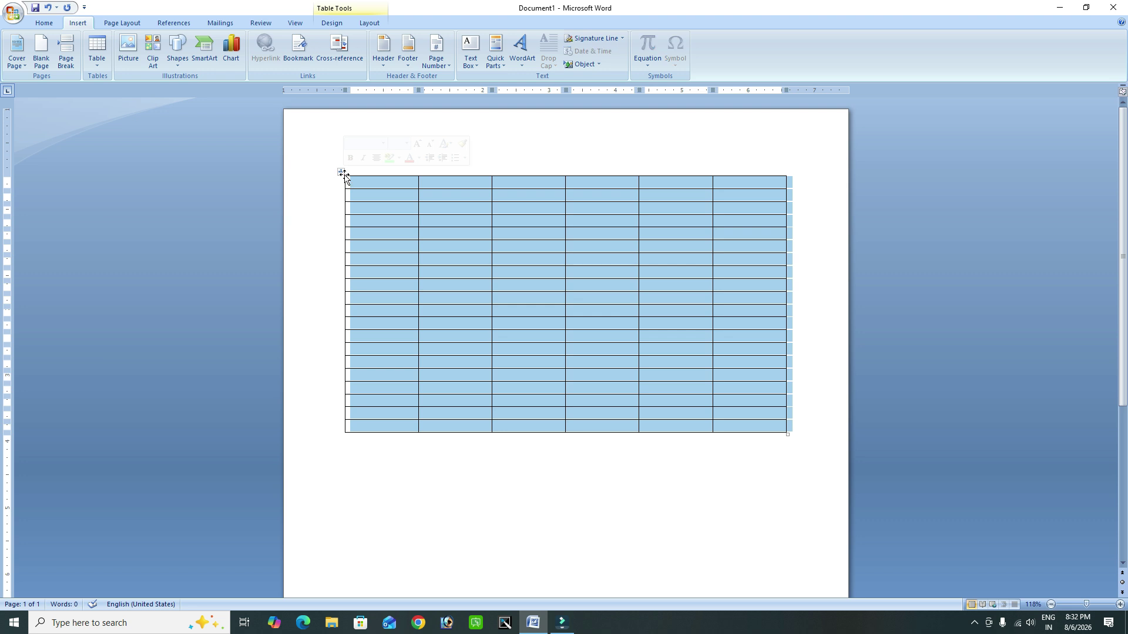
key(BackSpace)
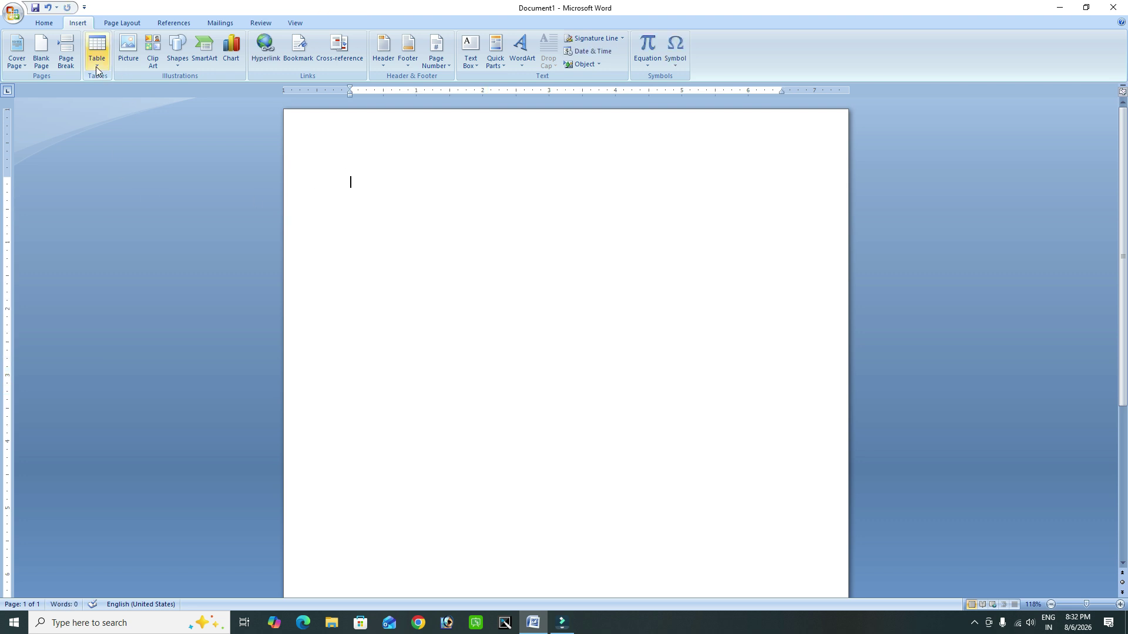
Step: Draw a single-cell table about 2 inches wide and enter STUDENT NAME in it
click(97, 65)
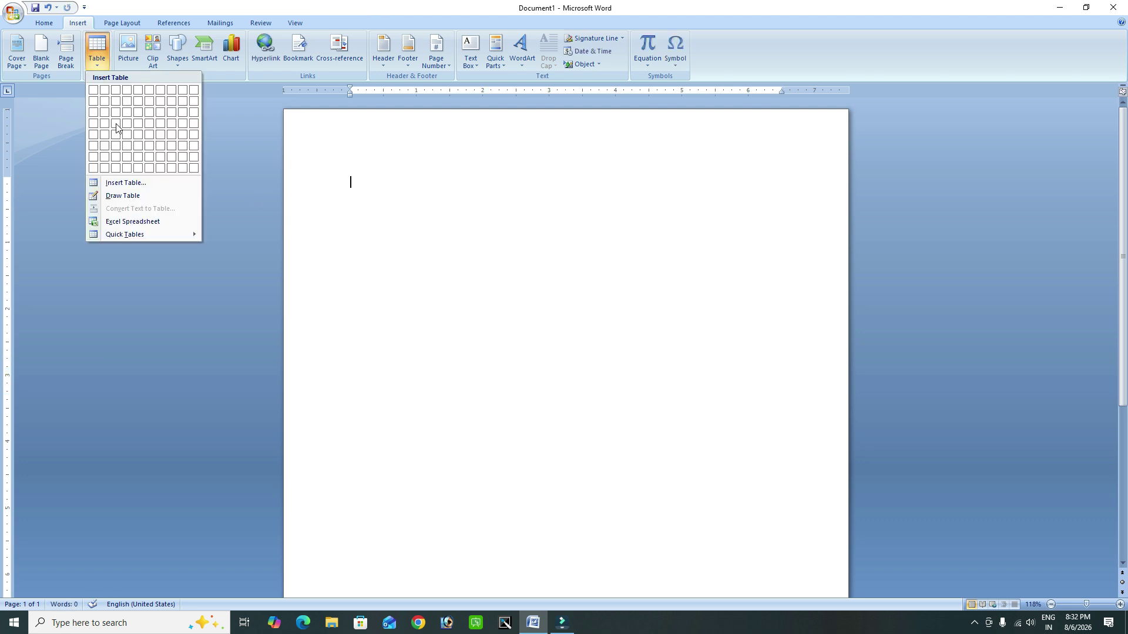
click(157, 196)
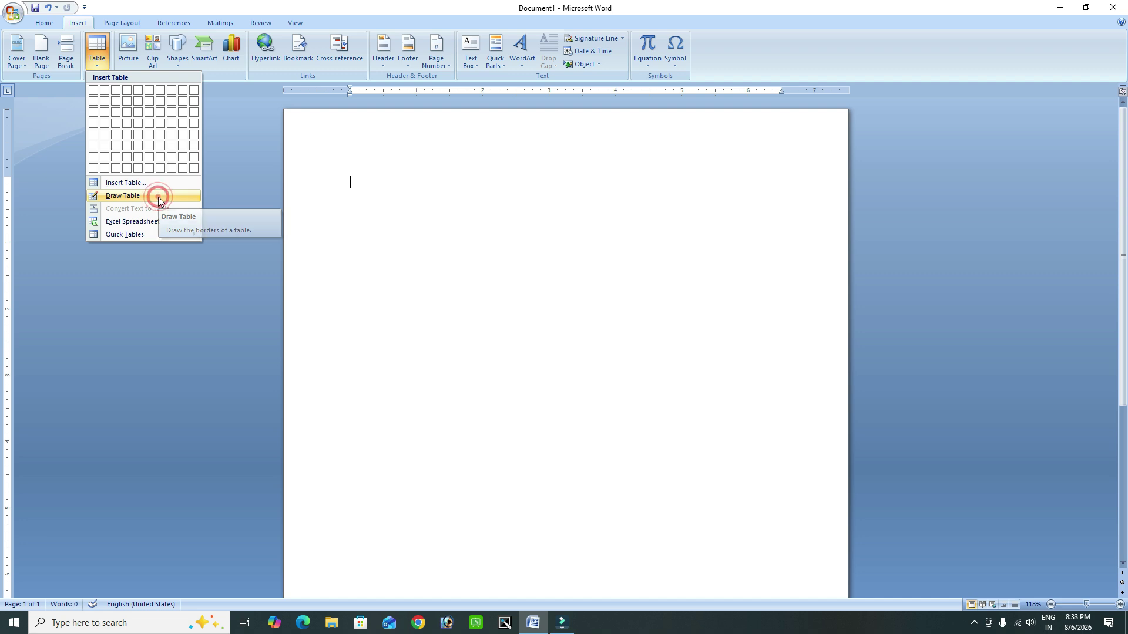
mouse_move(379, 233)
mouse_down()
mouse_move(458, 266)
mouse_move(516, 265)
mouse_move(528, 256)
mouse_move(517, 242)
mouse_up()
key(Escape)
text(STUDENT NAME)
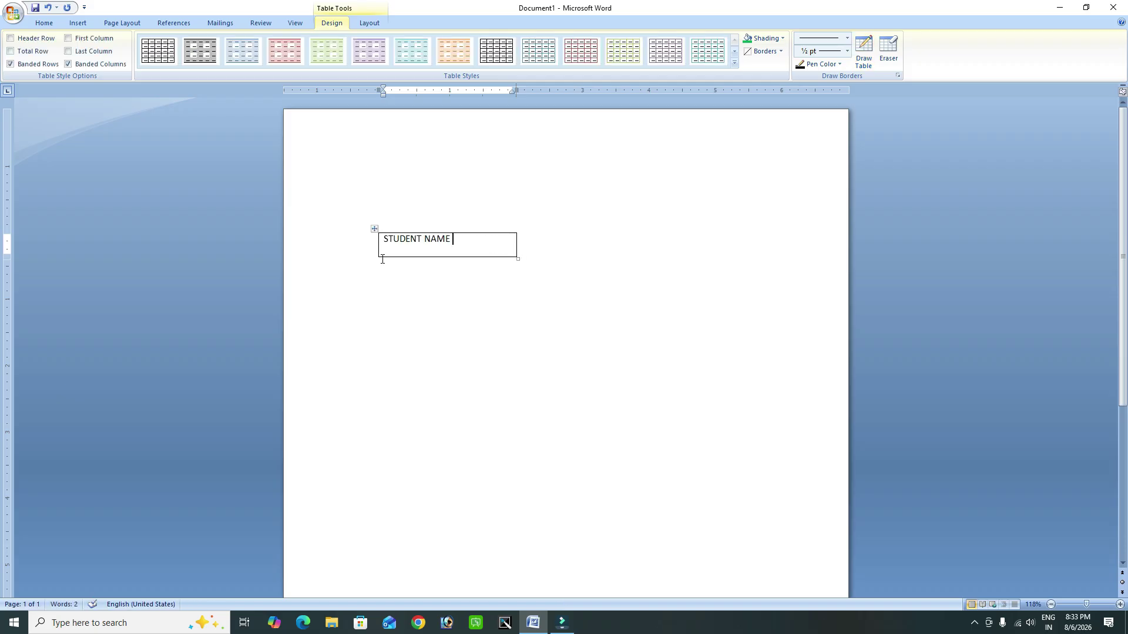
Step: Draw a second row below STUDENT NAME, divide it into two cells and label them MALE and FEMALE
click(864, 52)
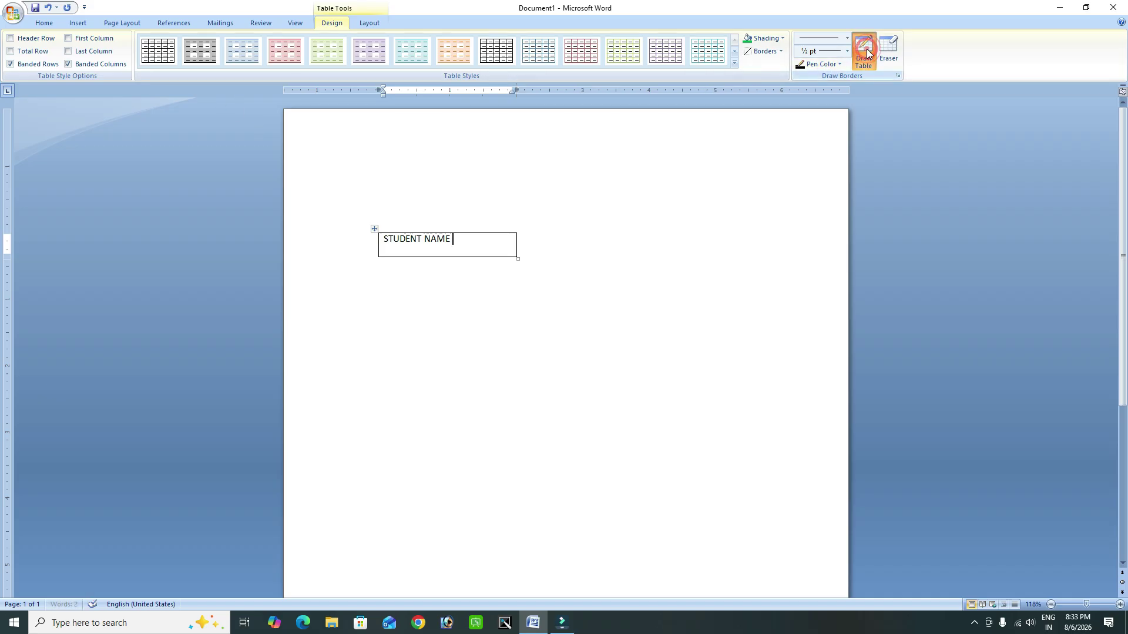
drag(379, 257, 517, 278)
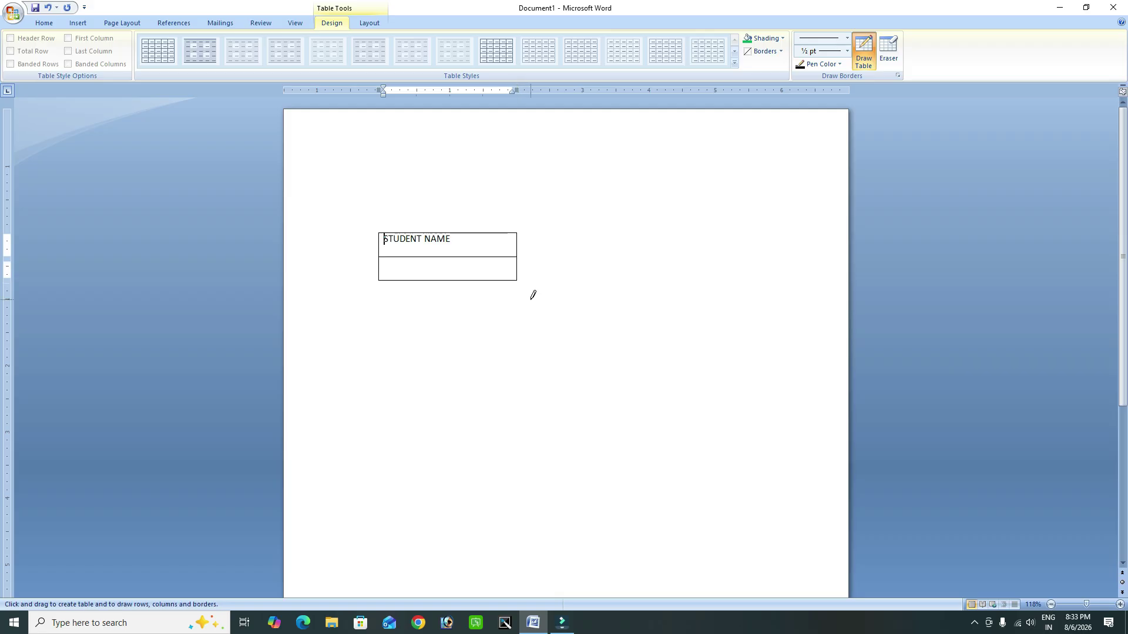
drag(446, 258, 444, 279)
text(MALE)
key(Tab)
text(FEMALE)
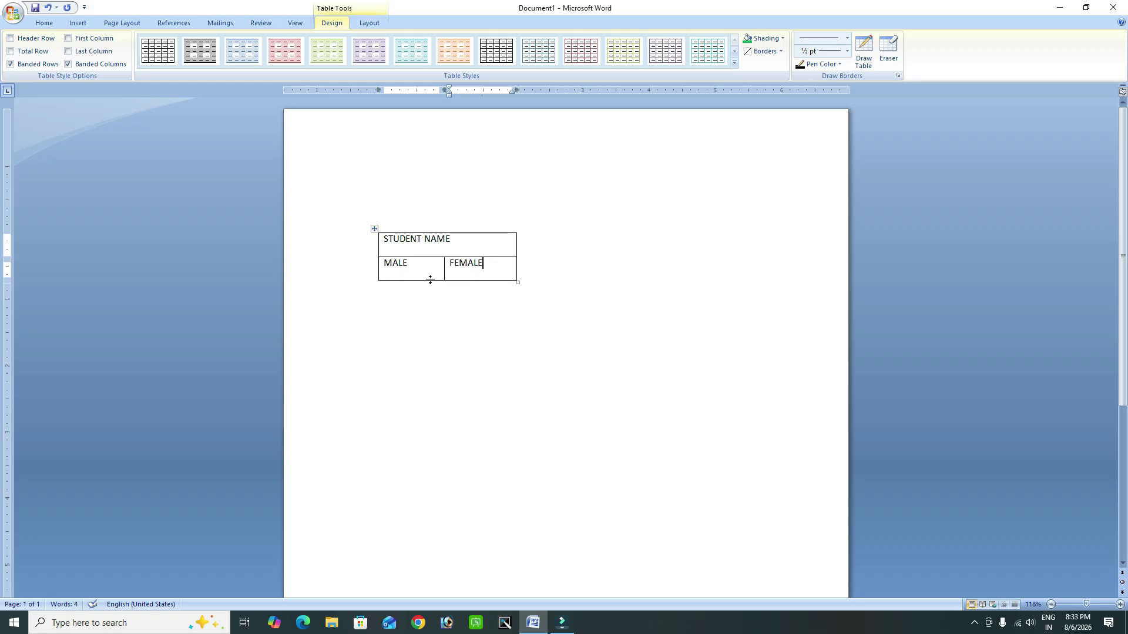
Step: Draw a third row below MALE and FEMALE and divide it into four cells, two under each heading
click(863, 52)
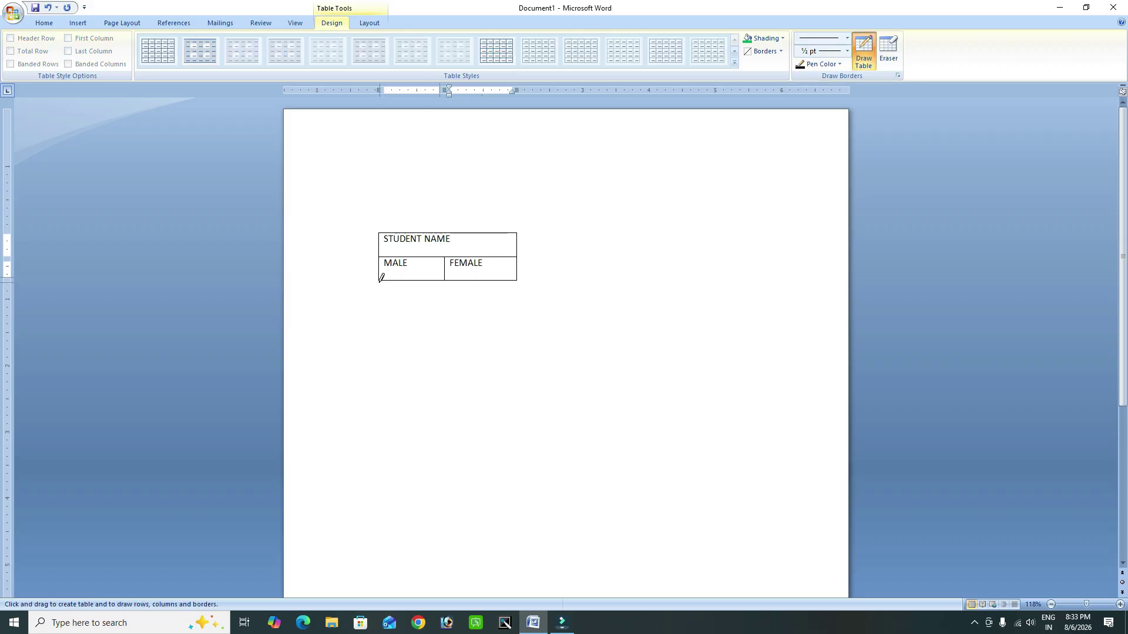
mouse_move(379, 280)
mouse_down()
mouse_move(520, 320)
mouse_move(516, 304)
mouse_up()
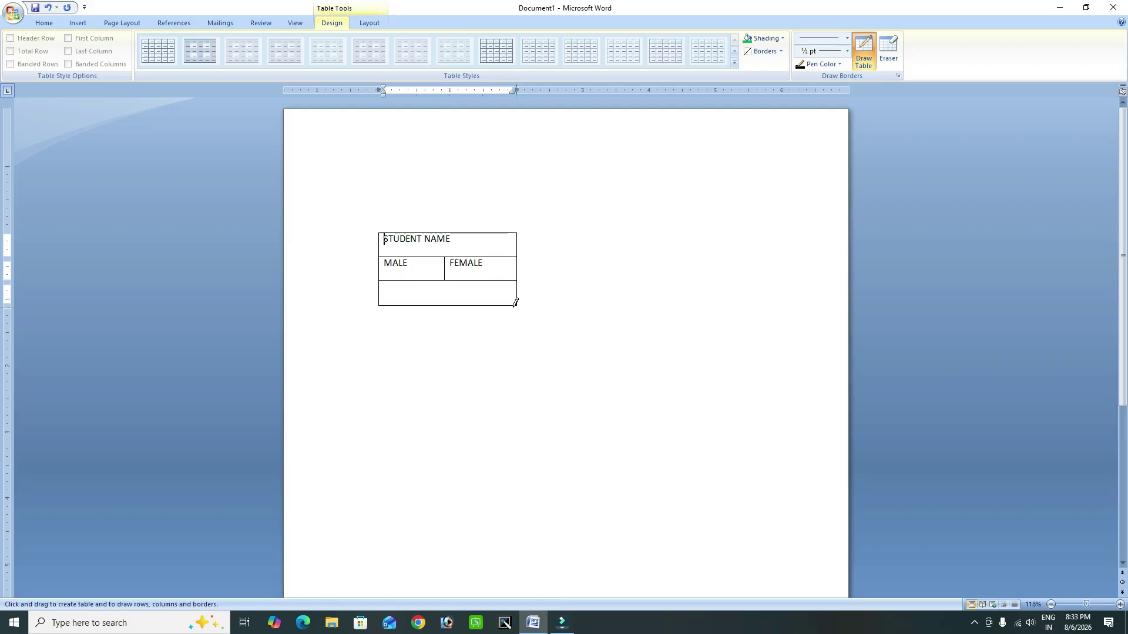
mouse_move(447, 278)
mouse_down()
mouse_move(447, 301)
mouse_move(405, 294)
mouse_move(407, 304)
mouse_up()
drag(479, 282, 480, 305)
Step: Label the third row's four cells A, B, A and B, and add a fourth row of the same layout
click(392, 289)
text(A)
key(Tab)
text(B)
key(Tab)
text(A)
key(Tab)
text(B)
key(Tab)
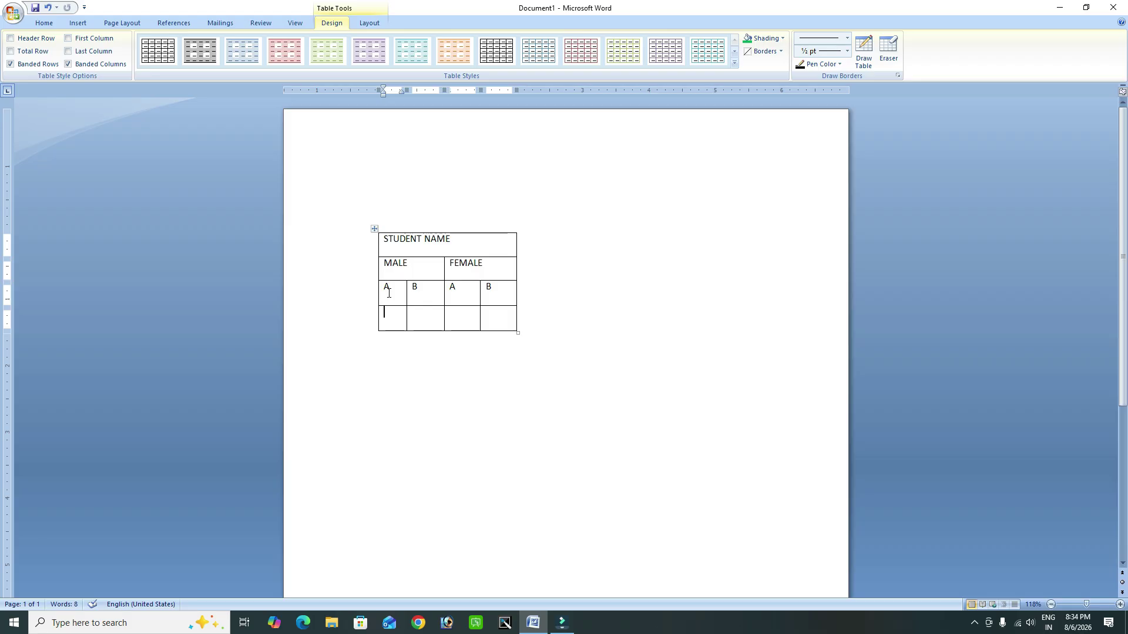
Step: Erase the vertical dividers and the bottom border of the drawn table's last row
click(888, 61)
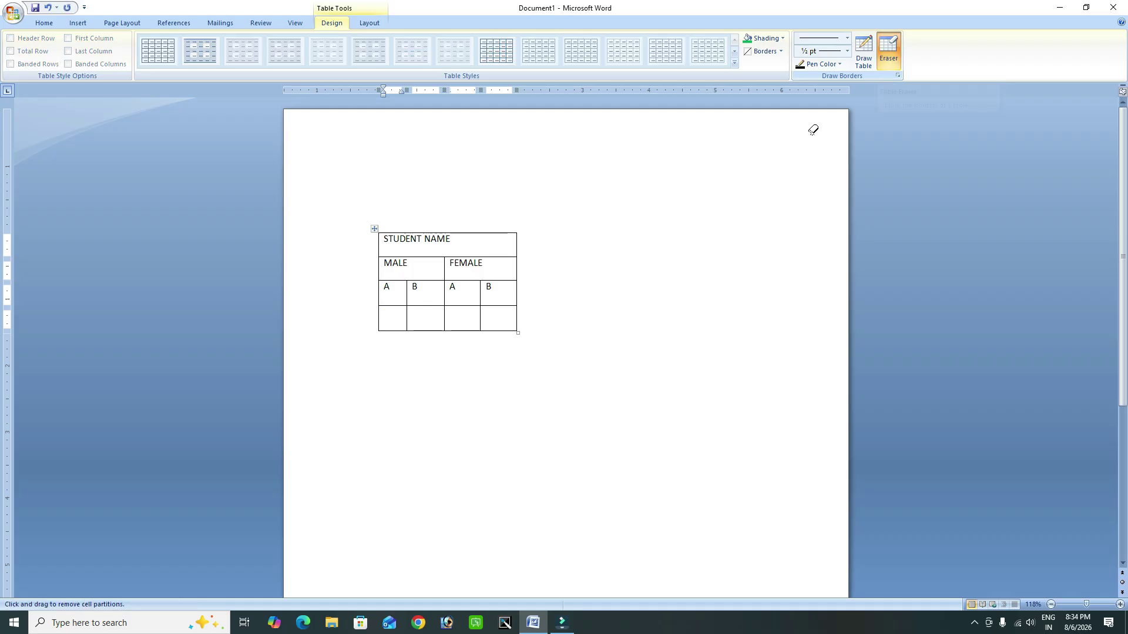
click(482, 322)
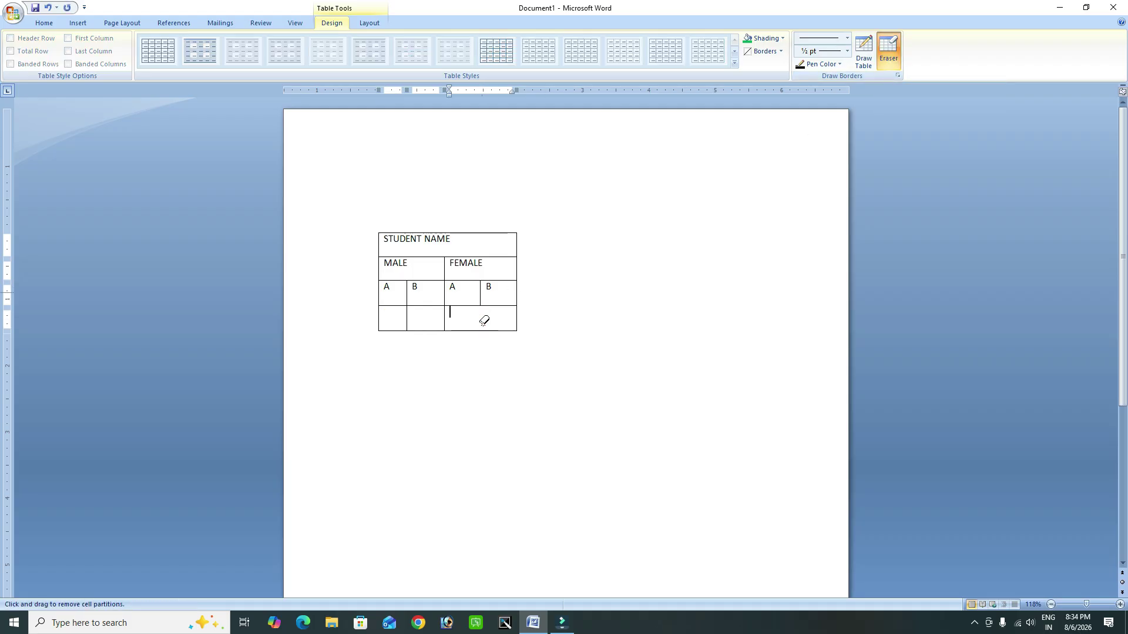
click(445, 317)
click(407, 321)
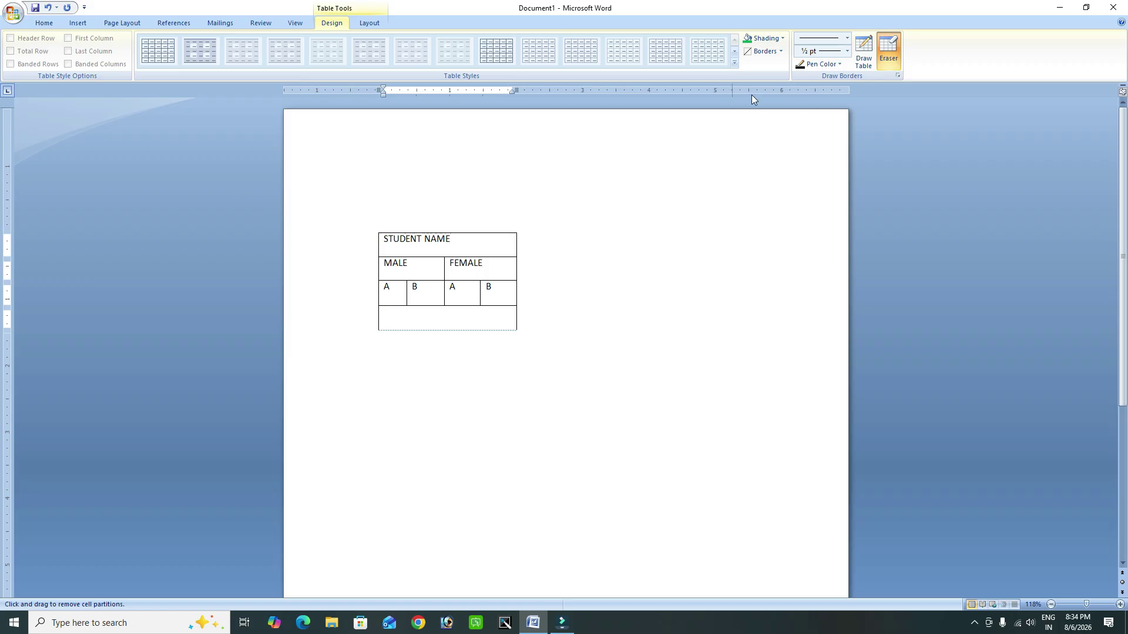
Step: Delete the whole hand-drawn student table
click(864, 51)
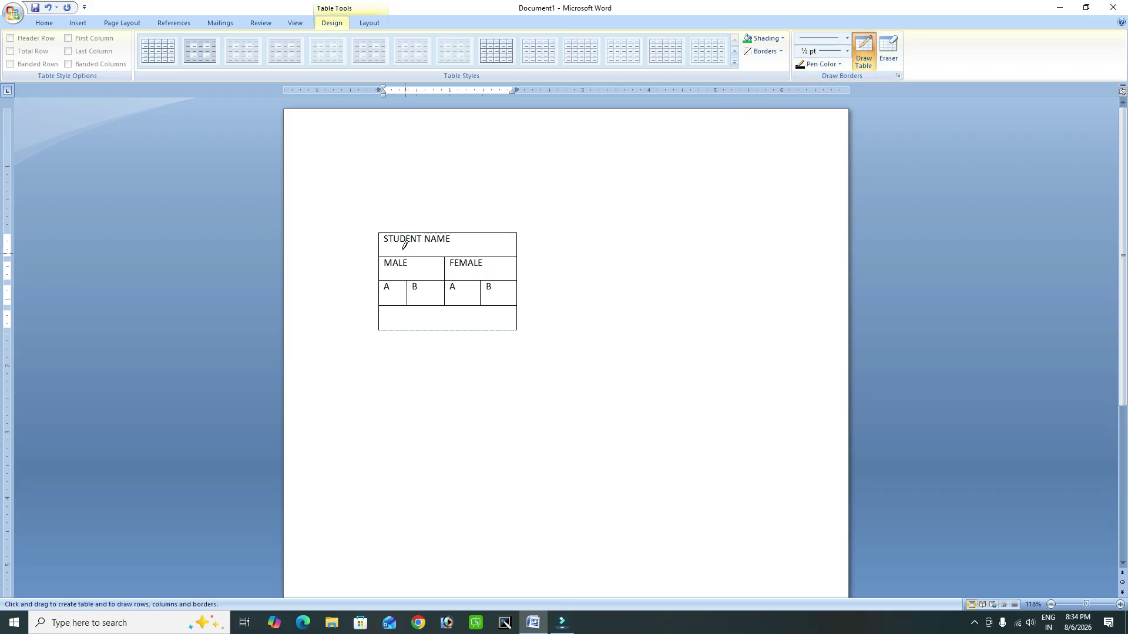
click(44, 22)
click(78, 24)
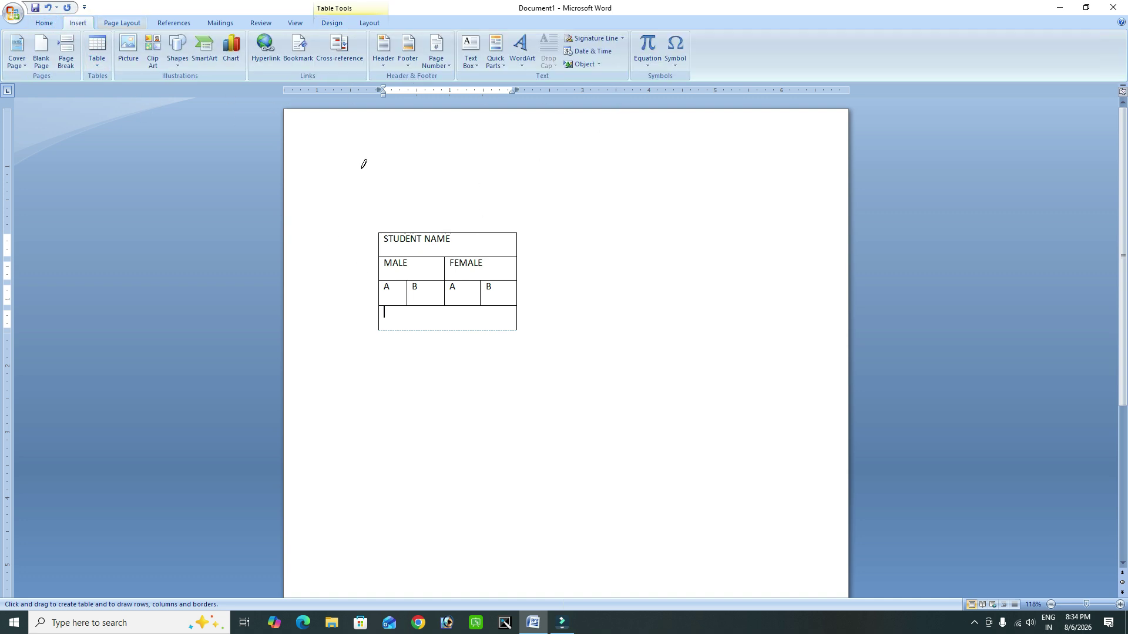
click(431, 247)
click(373, 249)
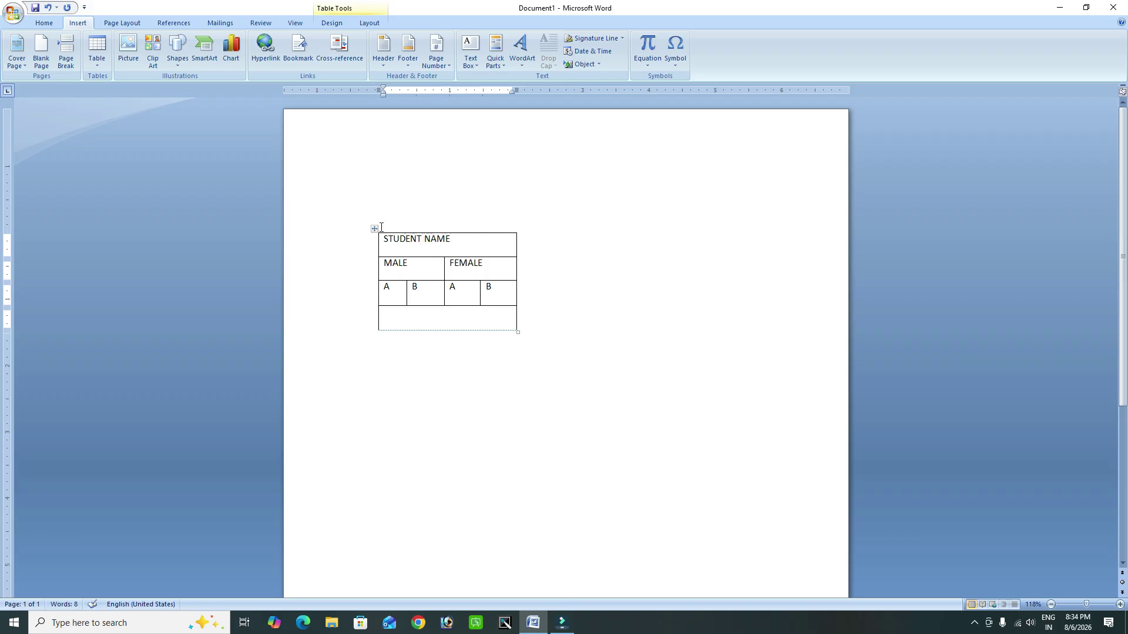
click(374, 228)
key(BackSpace)
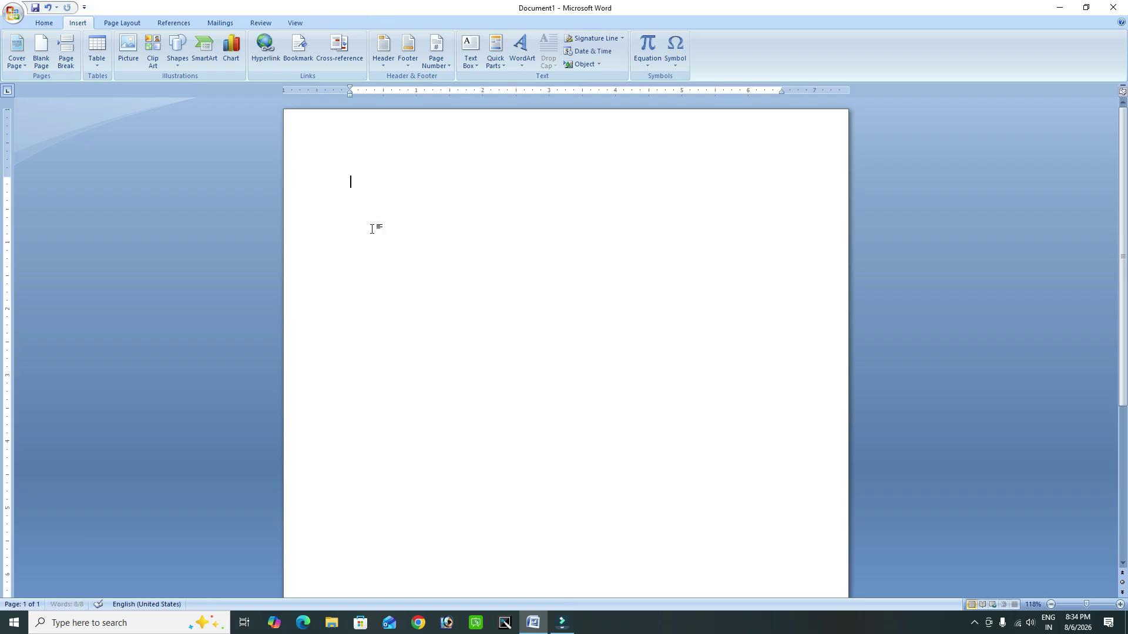
Step: Insert a table of 5 columns and 2 rows and fill the first row with DFAF, SDAF, DAF, DSAF, DSAF
click(98, 63)
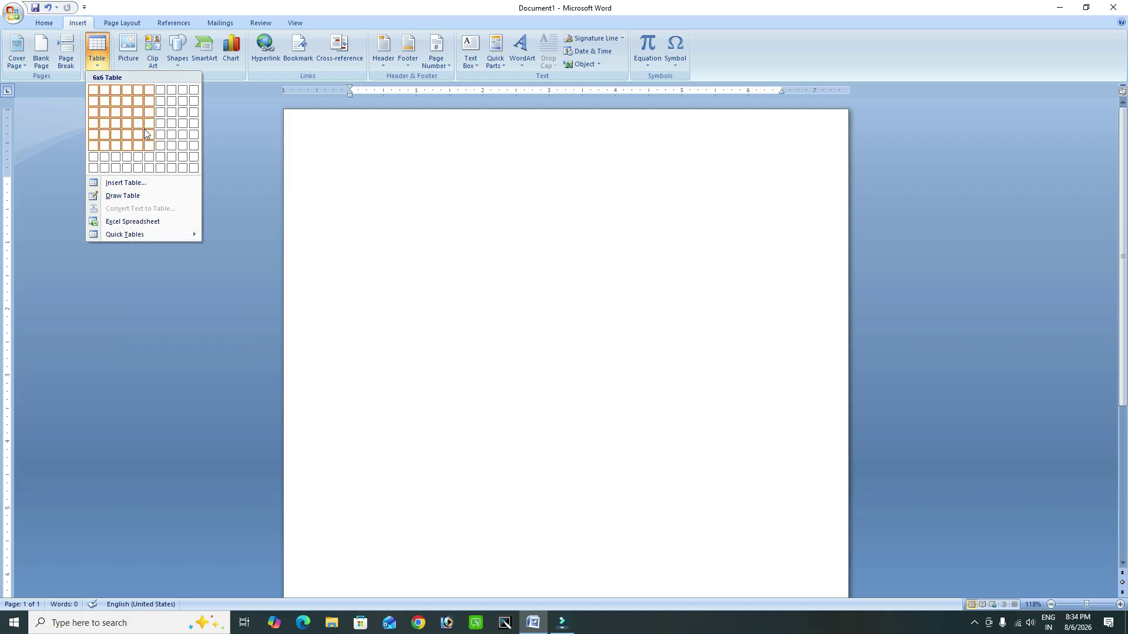
click(138, 101)
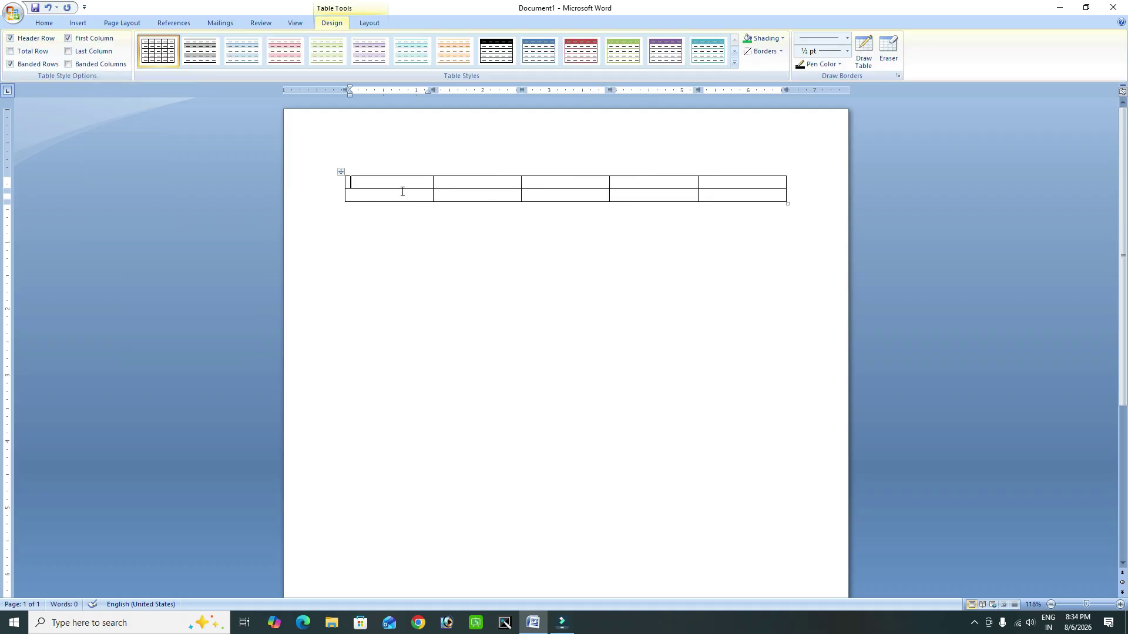
text(DFAF)
key(Tab)
text(SDAF)
key(Tab)
text(DAF)
key(Tab)
text(DSAF)
key(Return)
key(Tab)
text(DSAF)
Step: Fill the table's second row with DFSAFDF, DSFADS, DSFDS, DSFD and DSSFA
key(Tab)
text(DFSAFDF)
key(Tab)
text(DSFADS)
key(Tab)
text(DSFDS)
key(Tab)
text(DSFD)
key(Tab)
text(DSSFA)
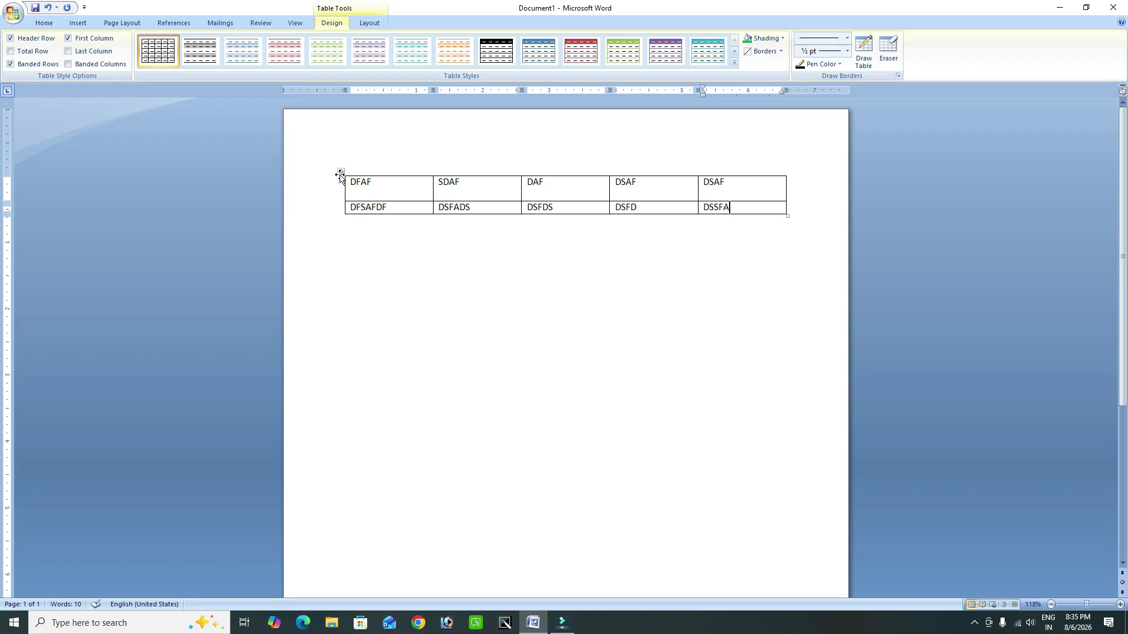
click(340, 171)
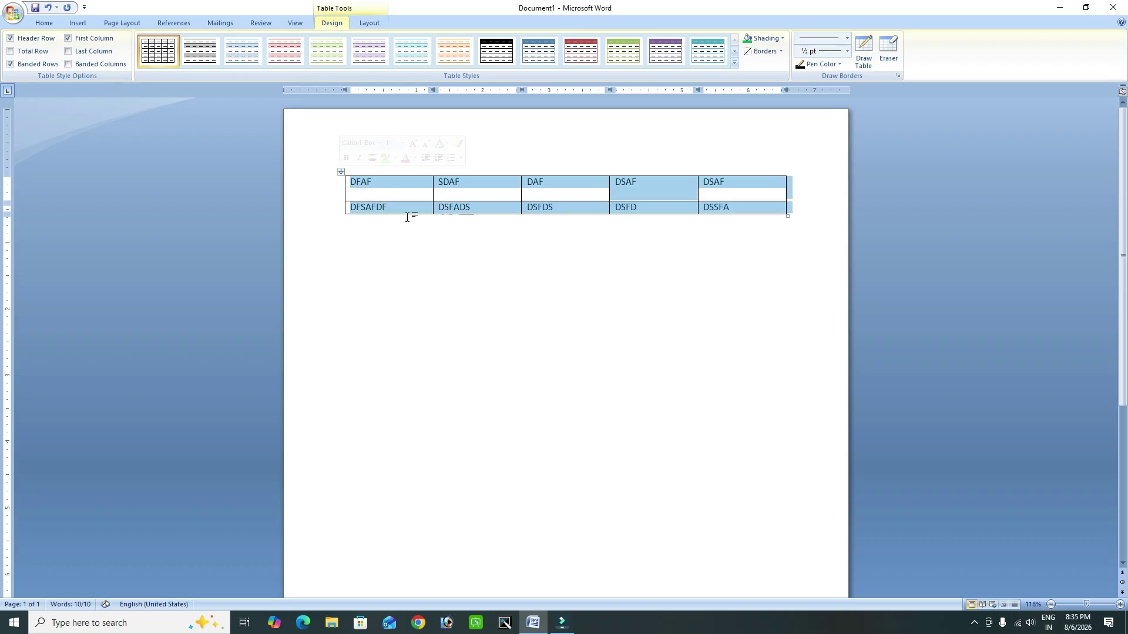
click(78, 24)
click(366, 252)
click(97, 64)
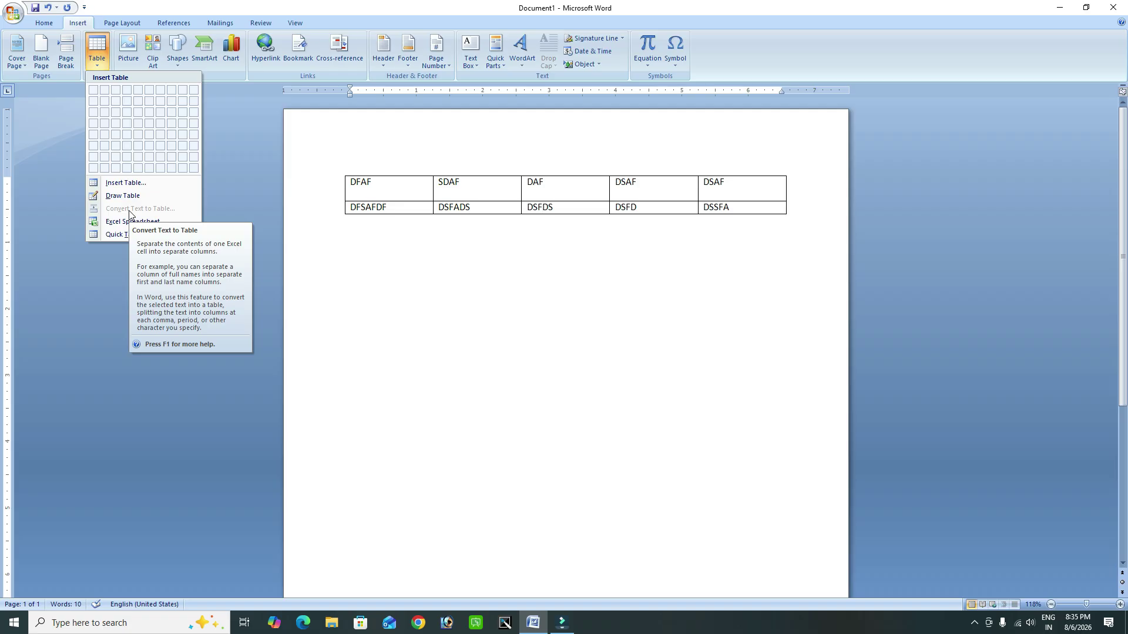
click(369, 252)
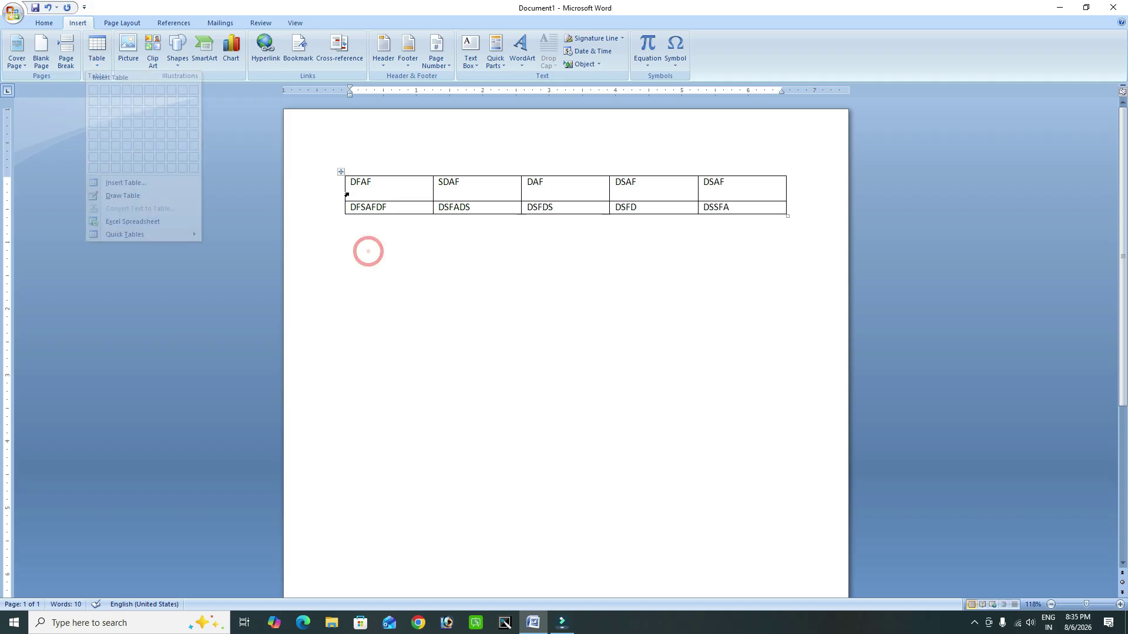
Step: Convert the table together with the empty line below it to a one-column table, separating text at paragraphs
drag(343, 172, 719, 222)
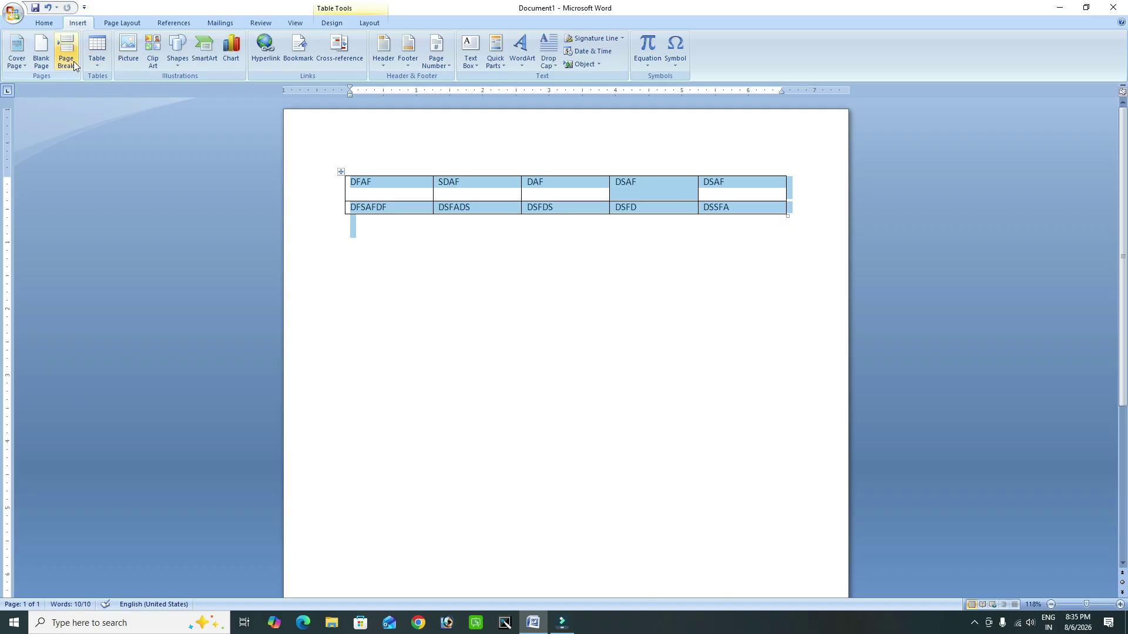
click(99, 65)
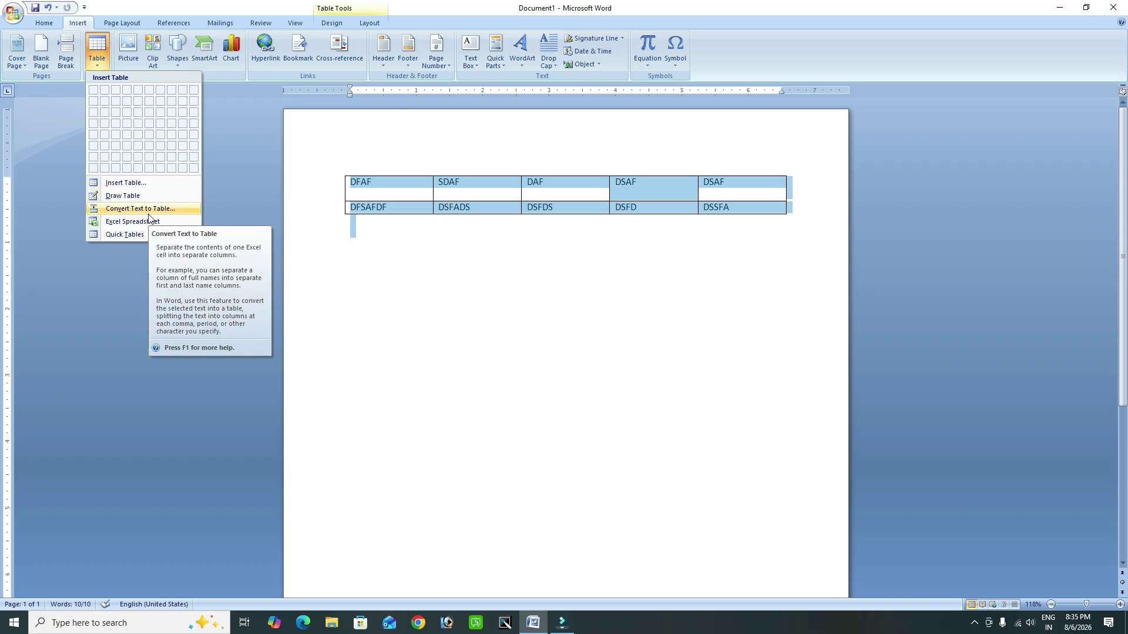
click(148, 213)
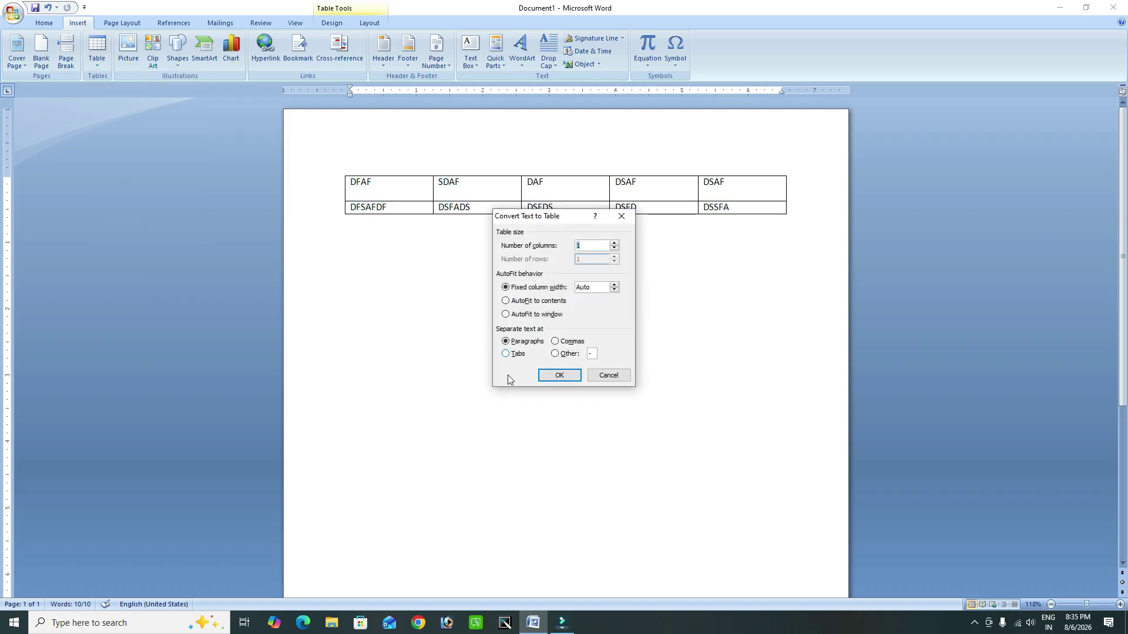
click(559, 375)
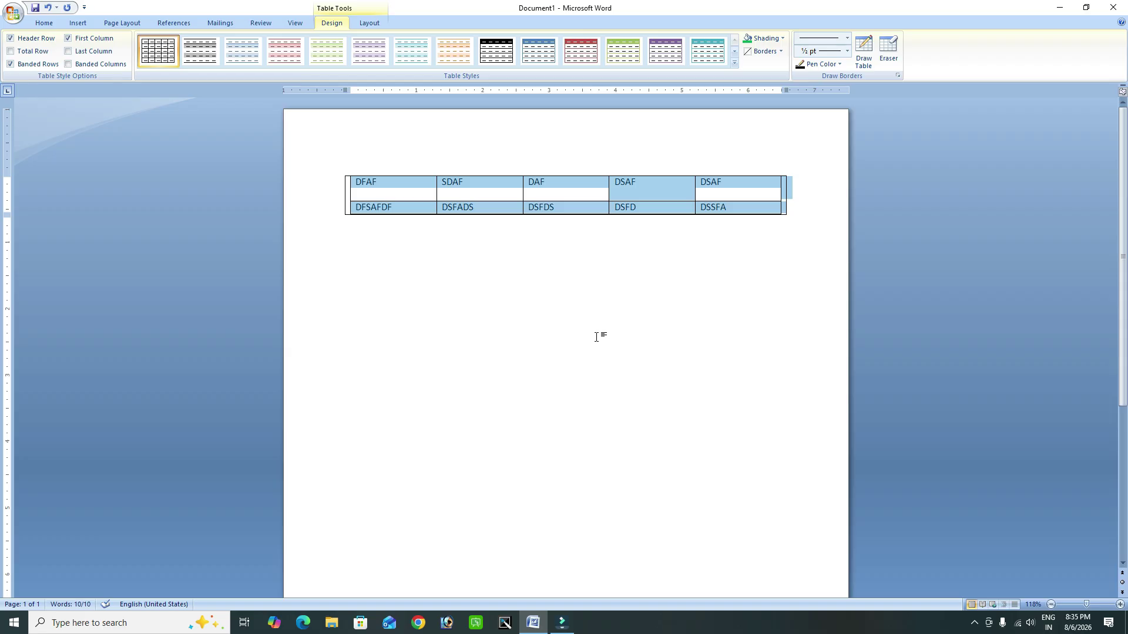
click(596, 335)
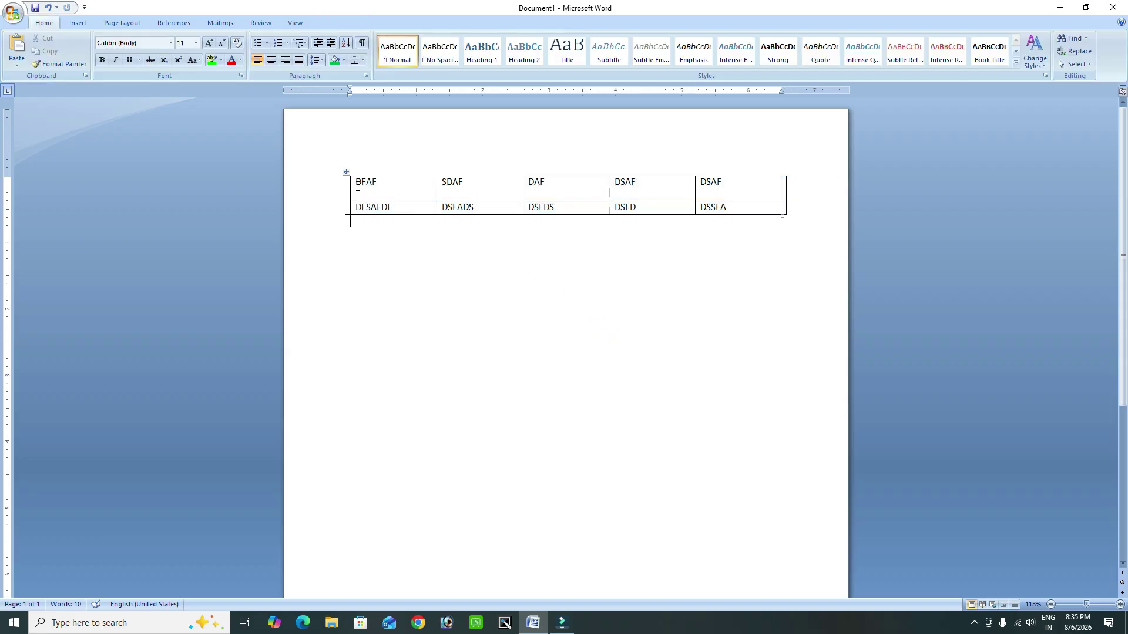
Step: Delete the inner table with its text, and also the one-cell table that surrounds it
click(346, 174)
key(BackSpace)
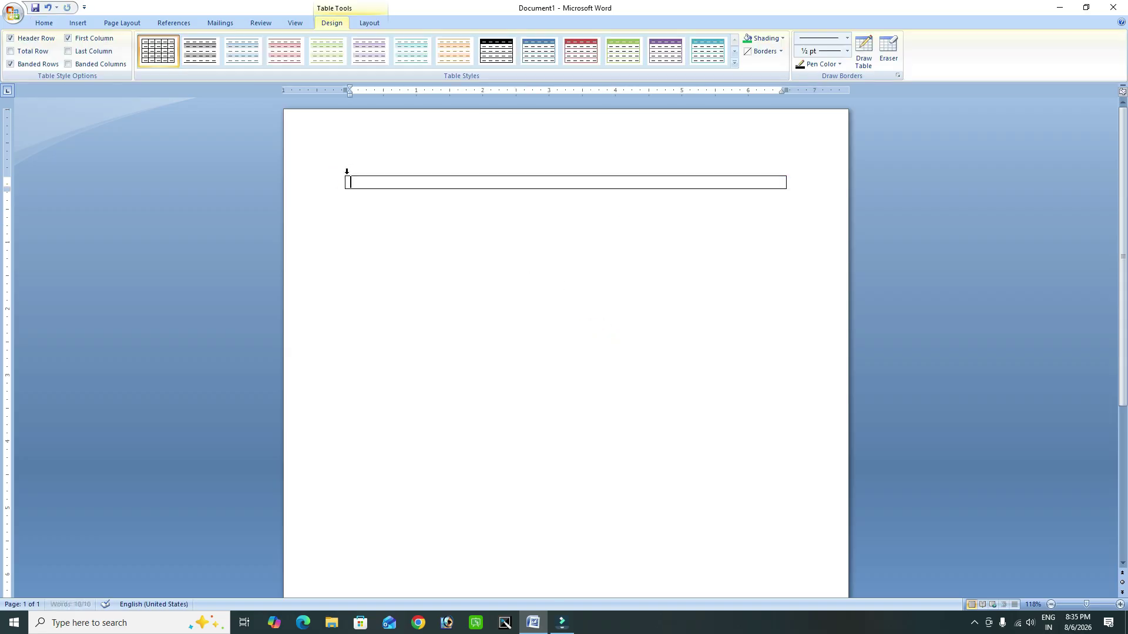
click(341, 172)
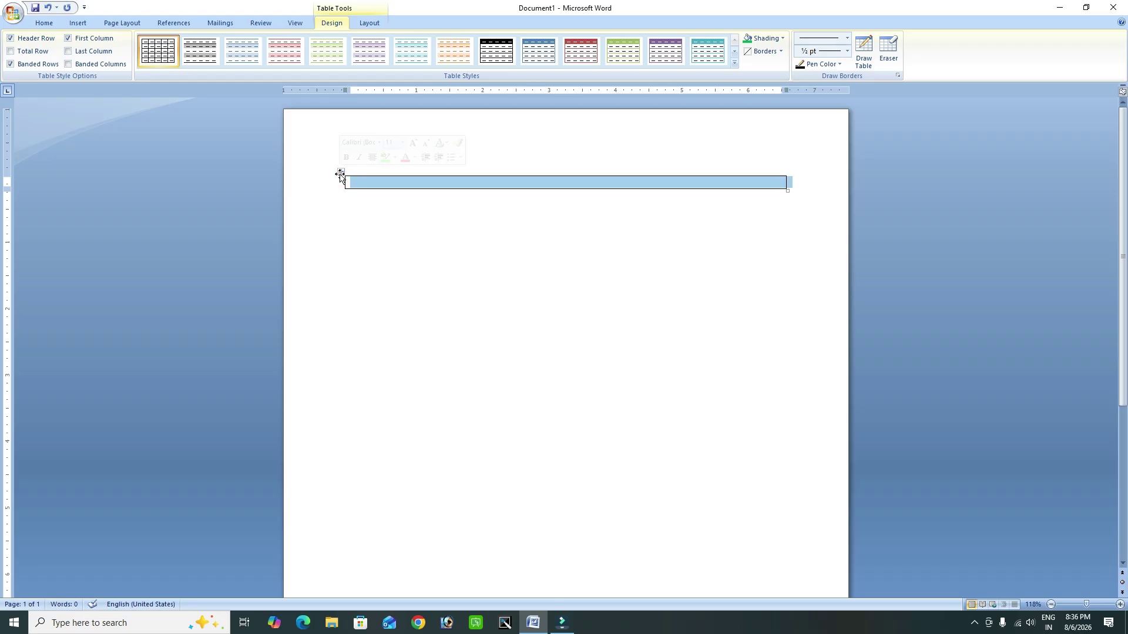
key(BackSpace)
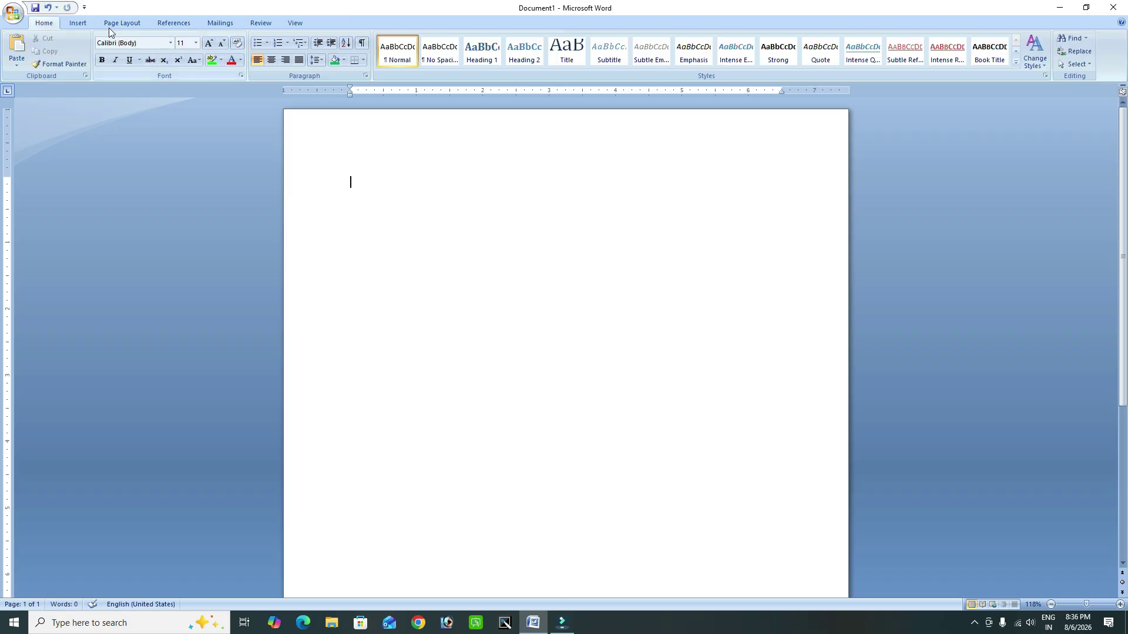
Step: Insert a table of 6 columns and 3 rows using the table size grid
click(76, 23)
click(98, 65)
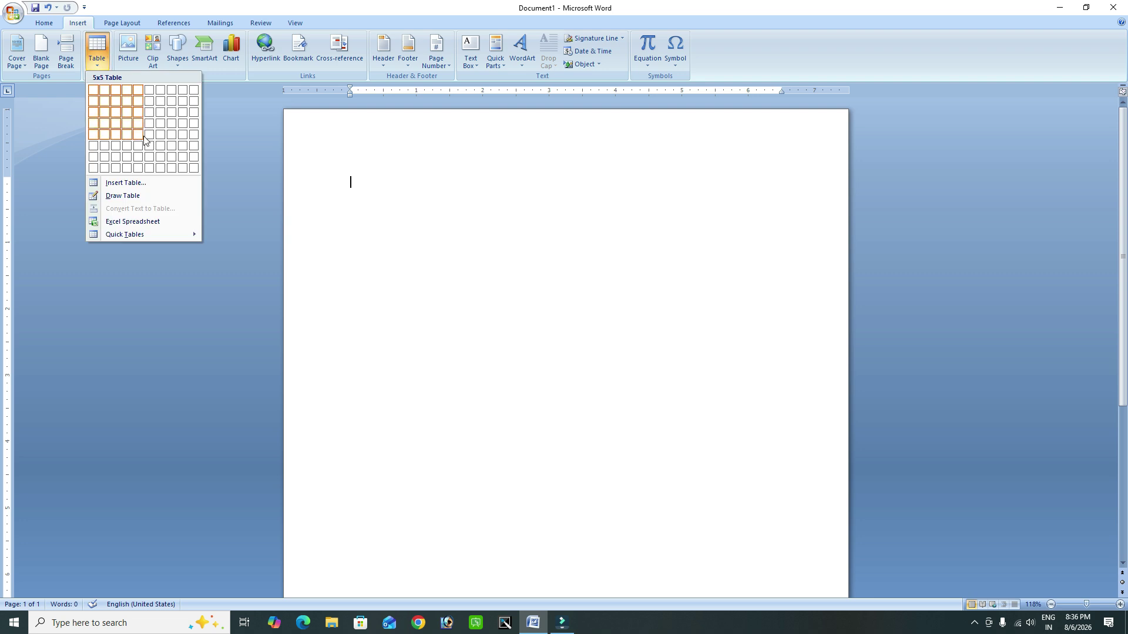
click(152, 112)
Step: Fill the new table's first row with DS, FSDF, DFS, DFSF, DSAF and DSAF
click(359, 179)
text(DS)
key(Tab)
text(FSDF)
key(Tab)
text(DFS)
key(Tab)
text(DFSF)
key(Tab)
text(DSAF)
key(Tab)
text(DSAF)
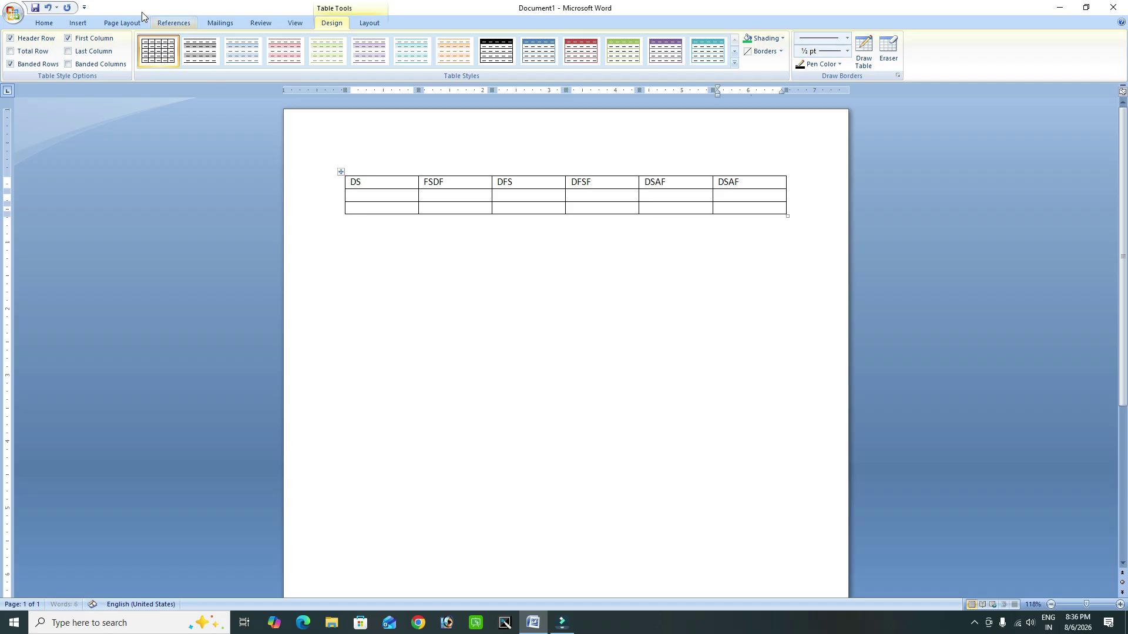
Step: Convert the whole selected table to a one-column table with fixed column width, separating text at paragraphs
click(78, 23)
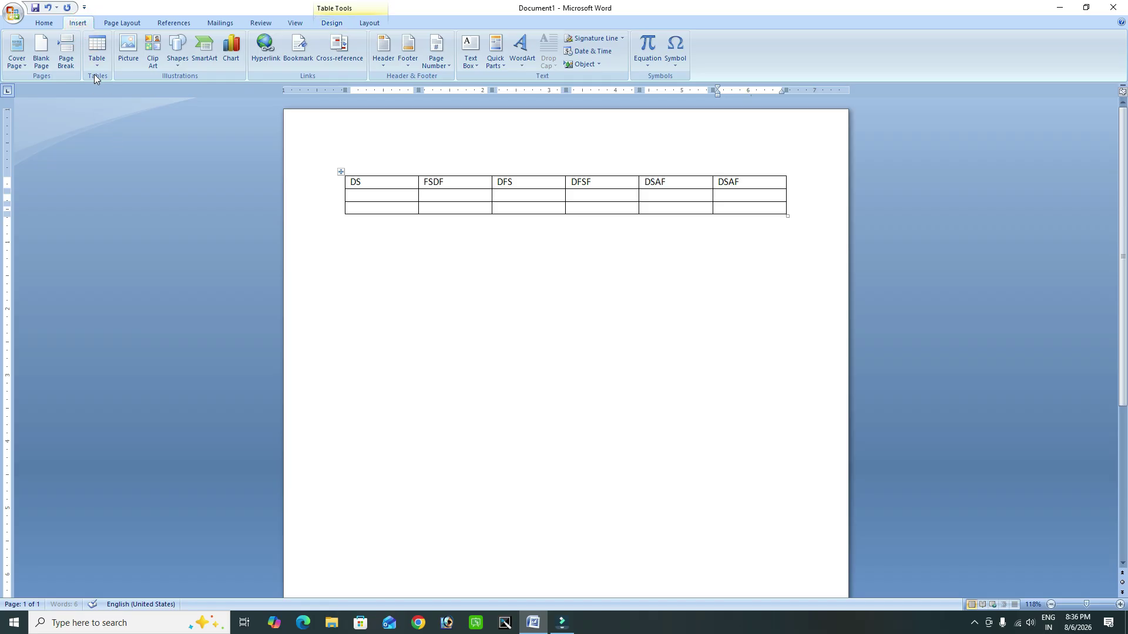
click(95, 61)
click(352, 183)
click(341, 172)
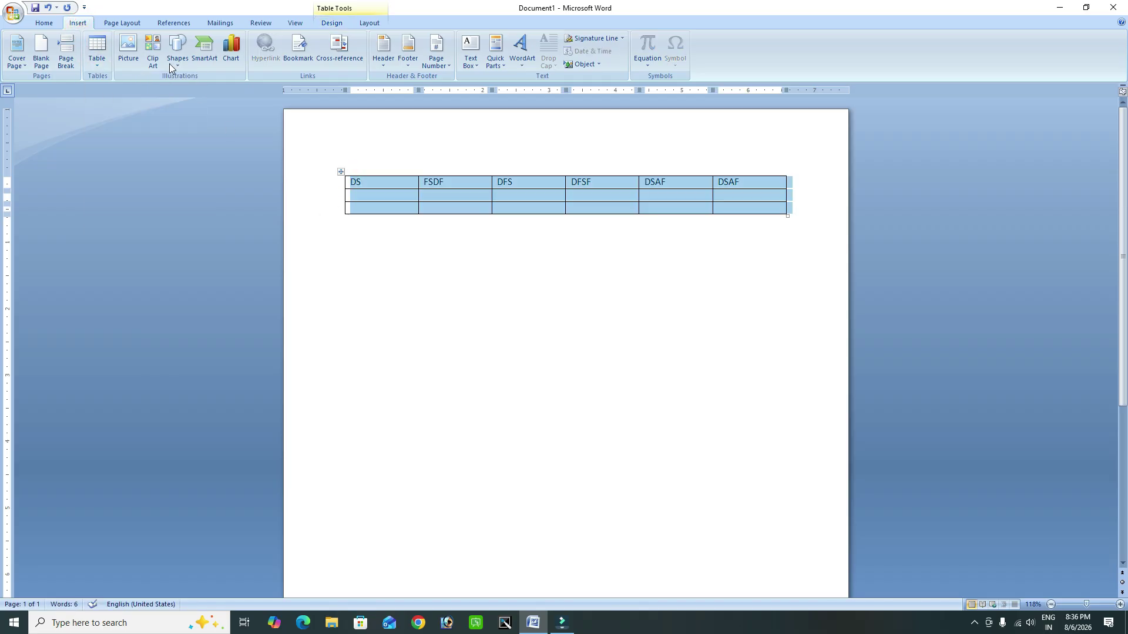
click(97, 56)
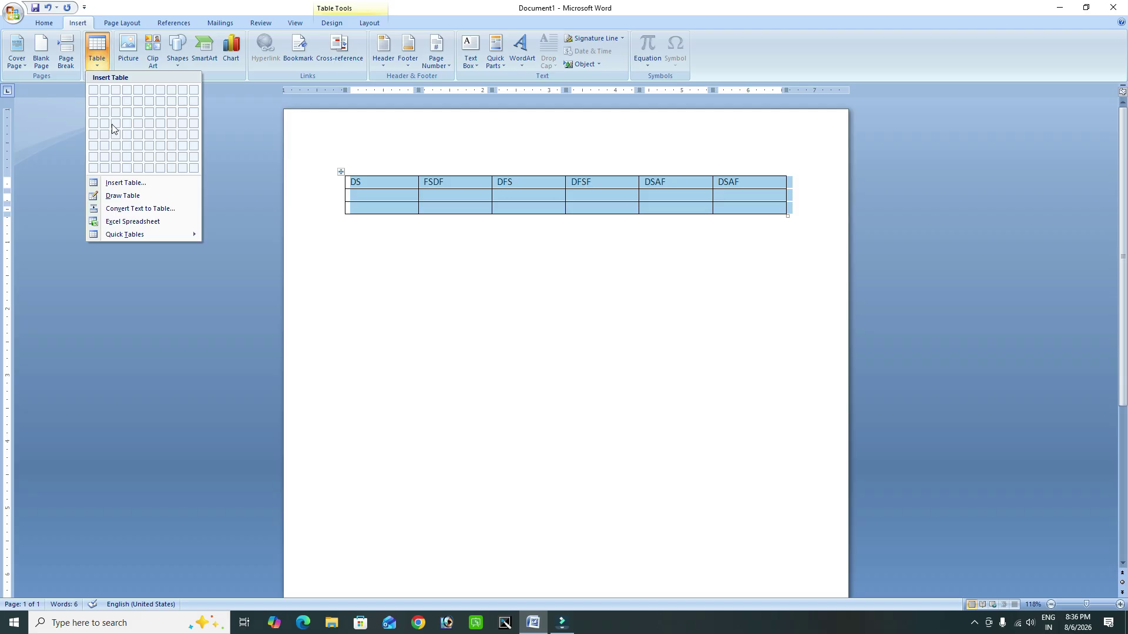
click(124, 208)
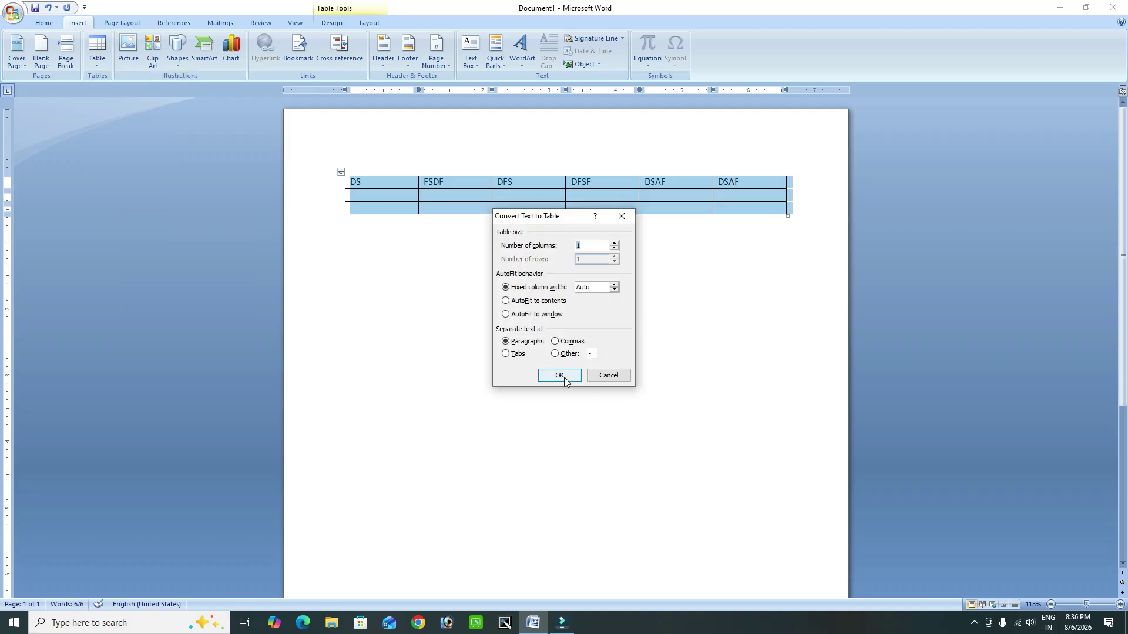
click(571, 376)
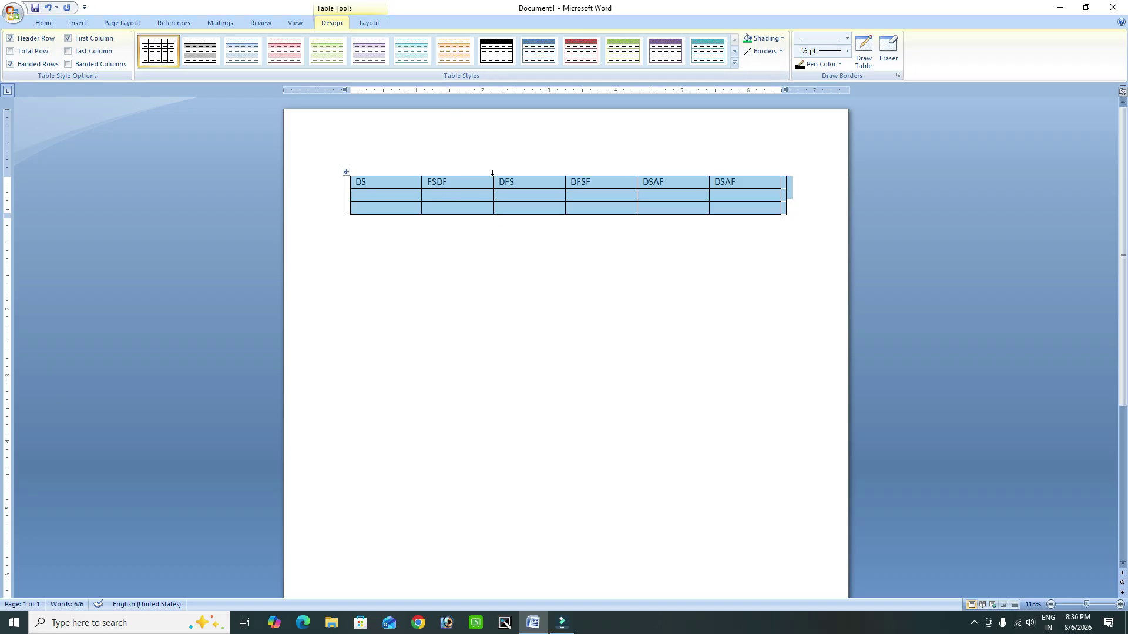
Step: Narrow the outer table slightly by pulling its lower-right corner inward
click(717, 257)
click(787, 219)
mouse_move(787, 218)
mouse_down()
mouse_move(763, 213)
mouse_move(779, 217)
mouse_up()
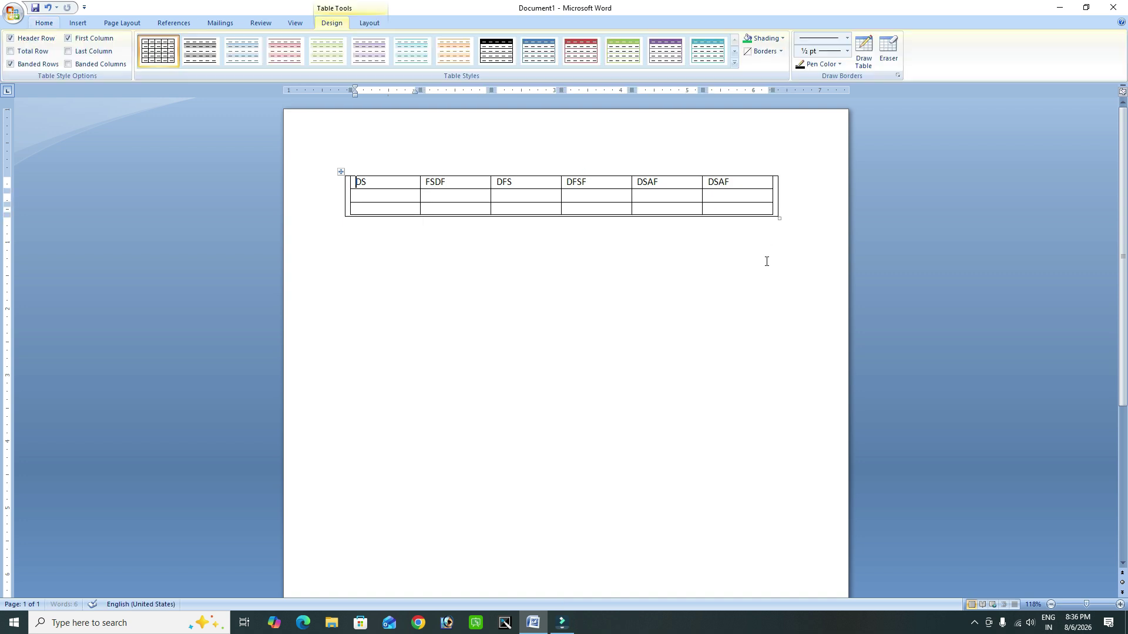
Step: Delete the nested table with its contents, and remove the one-cell table around it
click(347, 174)
key(Delete)
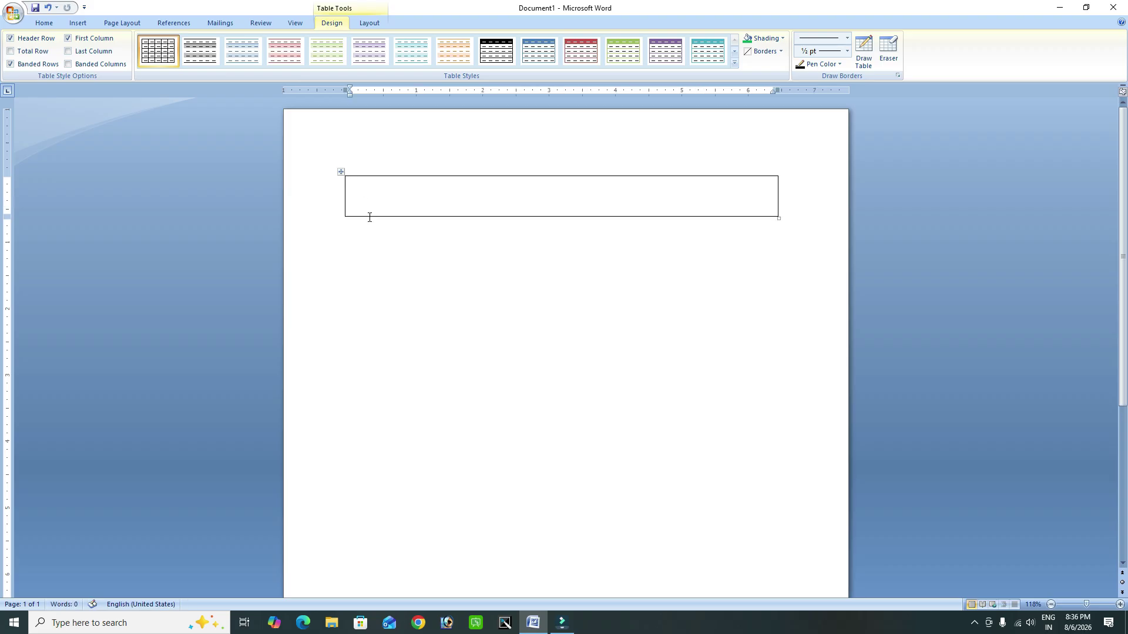
click(341, 171)
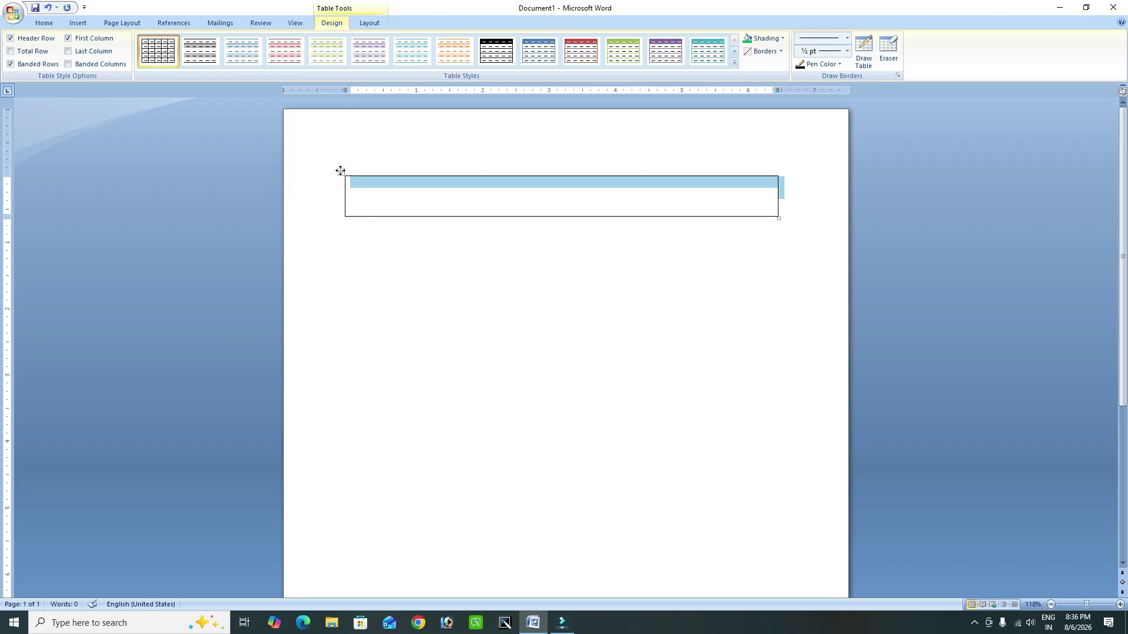
key(BackSpace)
Step: Insert a table of 6 columns and 2 rows using the table size grid
click(79, 22)
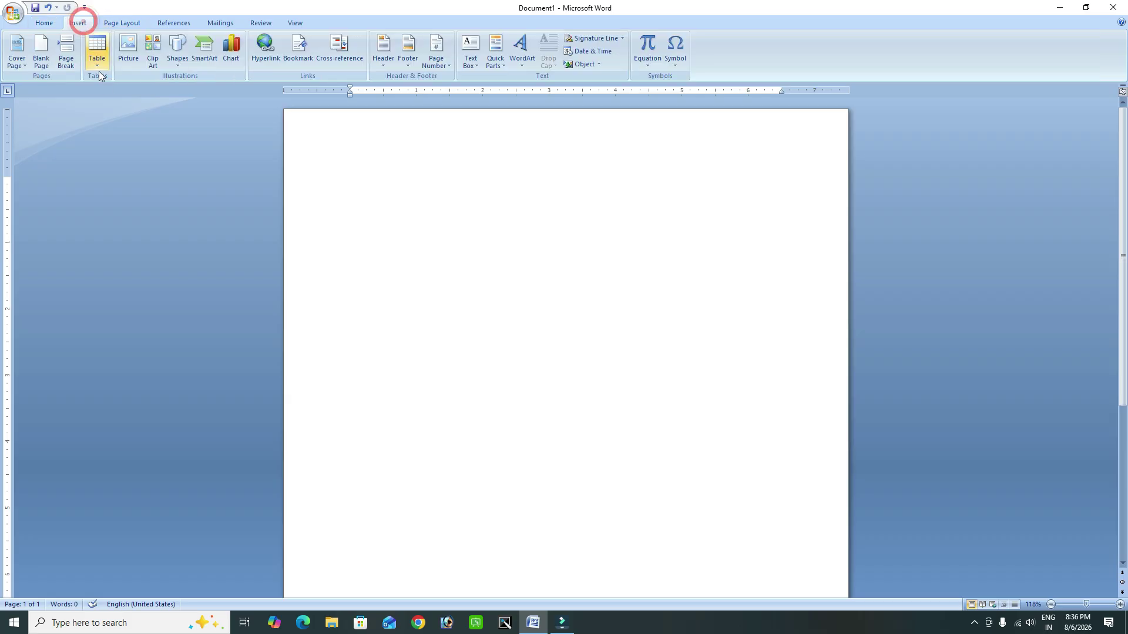
click(96, 61)
click(149, 100)
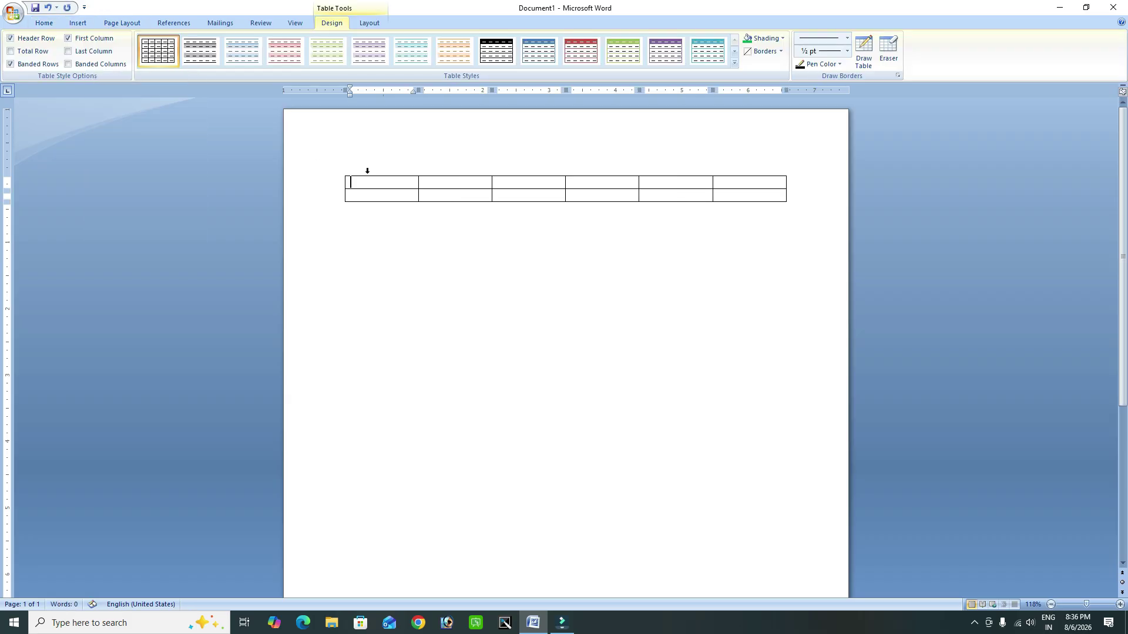
Step: Fill the table's first row with FAF, DSFAF, SDAF, DSSAF, DSFA and FS
text(FAF)
key(Tab)
text(DSFAF)
key(Tab)
text(SDAF)
key(Tab)
text(DSSAF)
key(Tab)
text(DSFA)
key(Tab)
text(FS)
key(Tab)
Step: Try converting all the table's cells to a five-column table separated at paragraphs, and undo the conversion
click(77, 22)
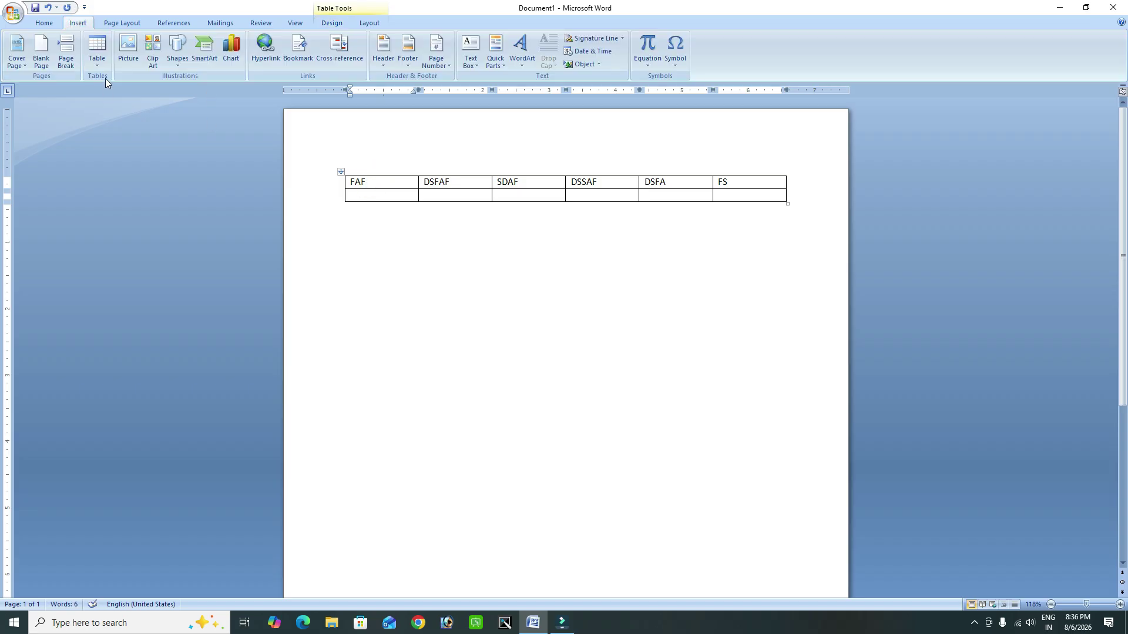
click(97, 51)
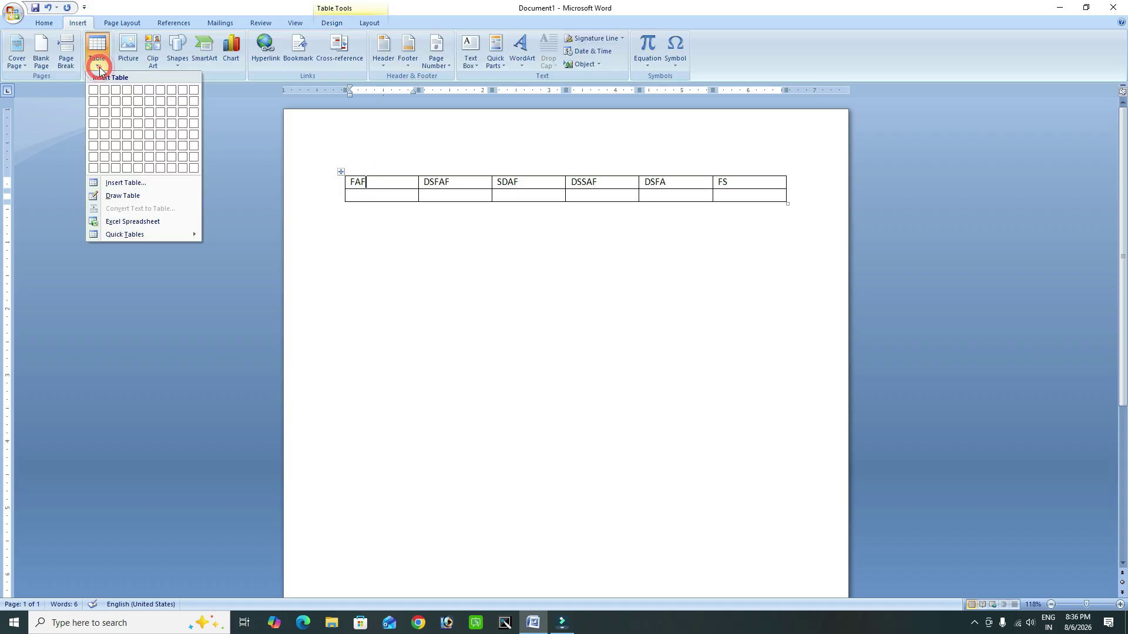
click(353, 190)
drag(352, 187, 722, 196)
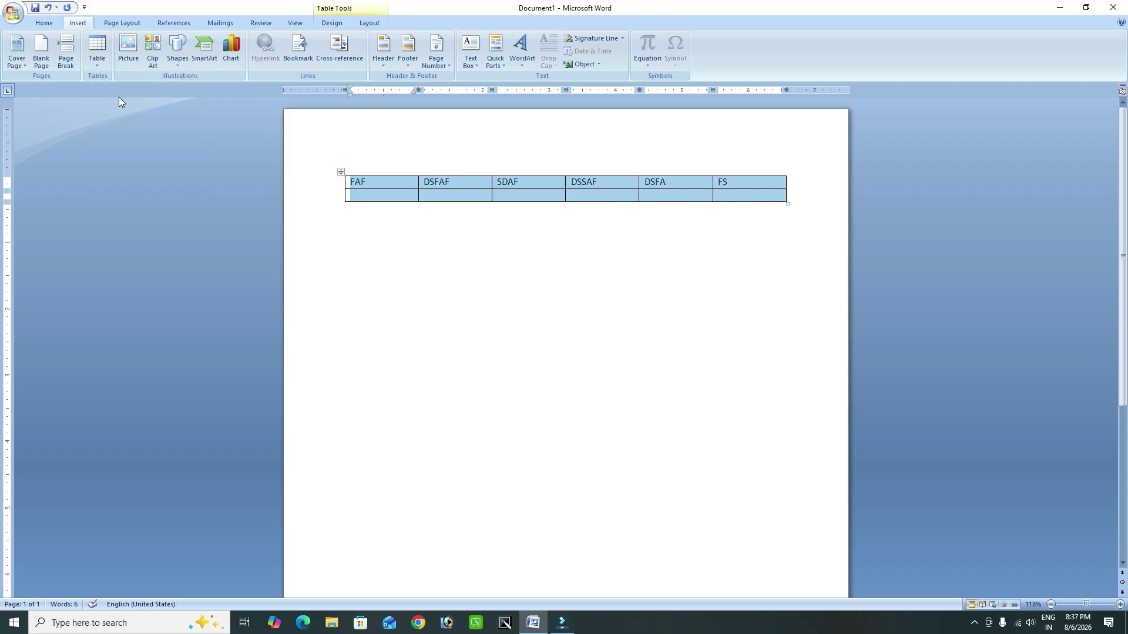
click(100, 65)
click(138, 210)
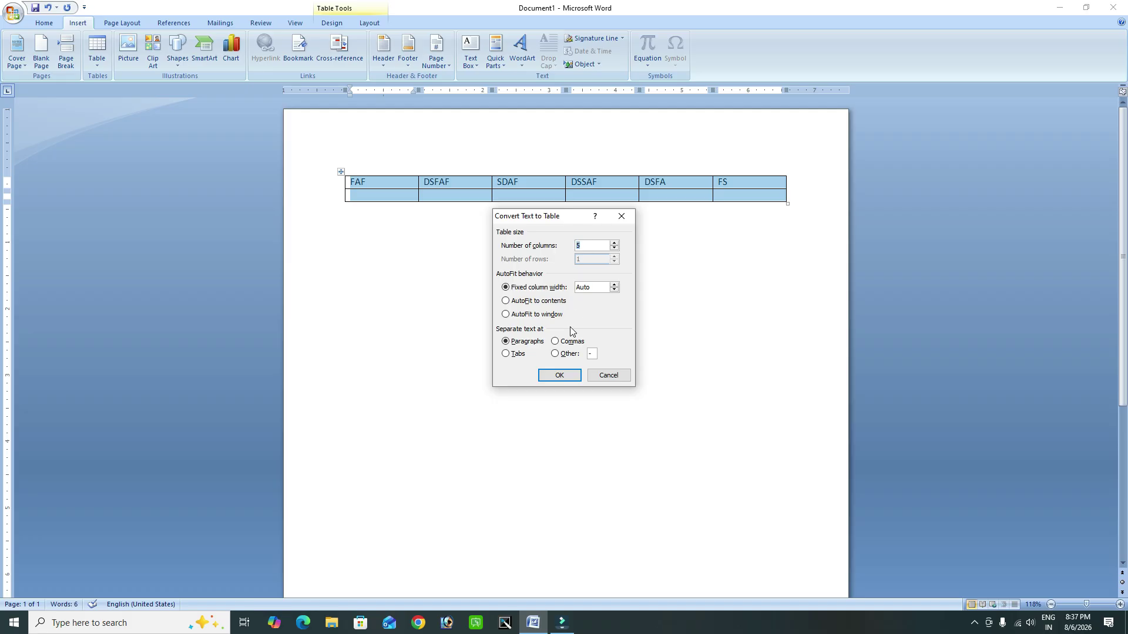
click(559, 374)
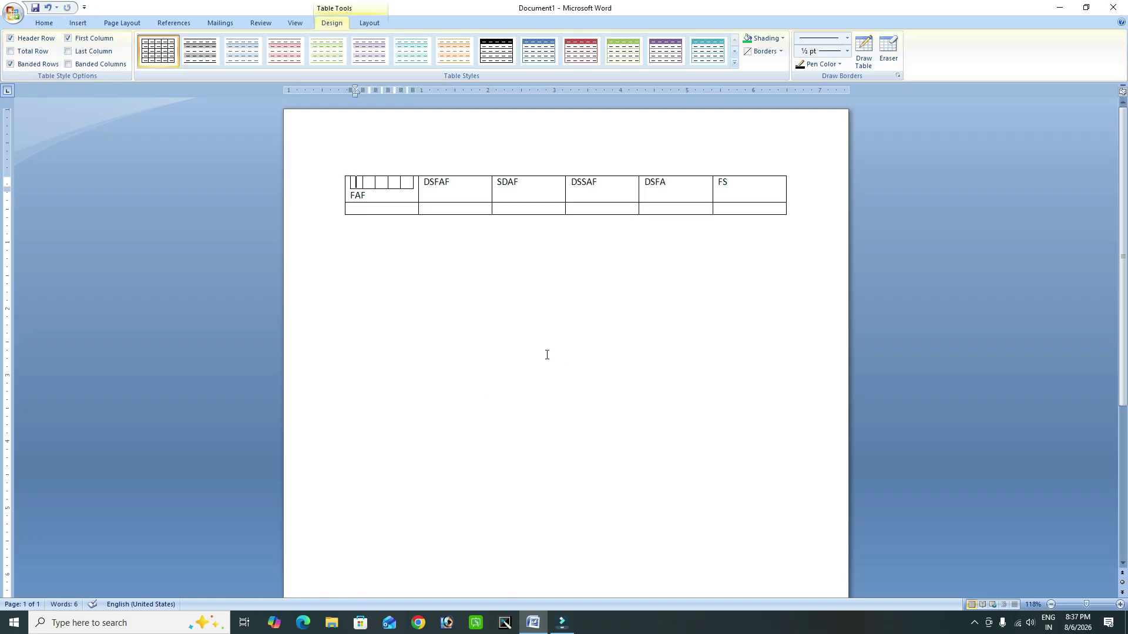
key(ctrl+z)
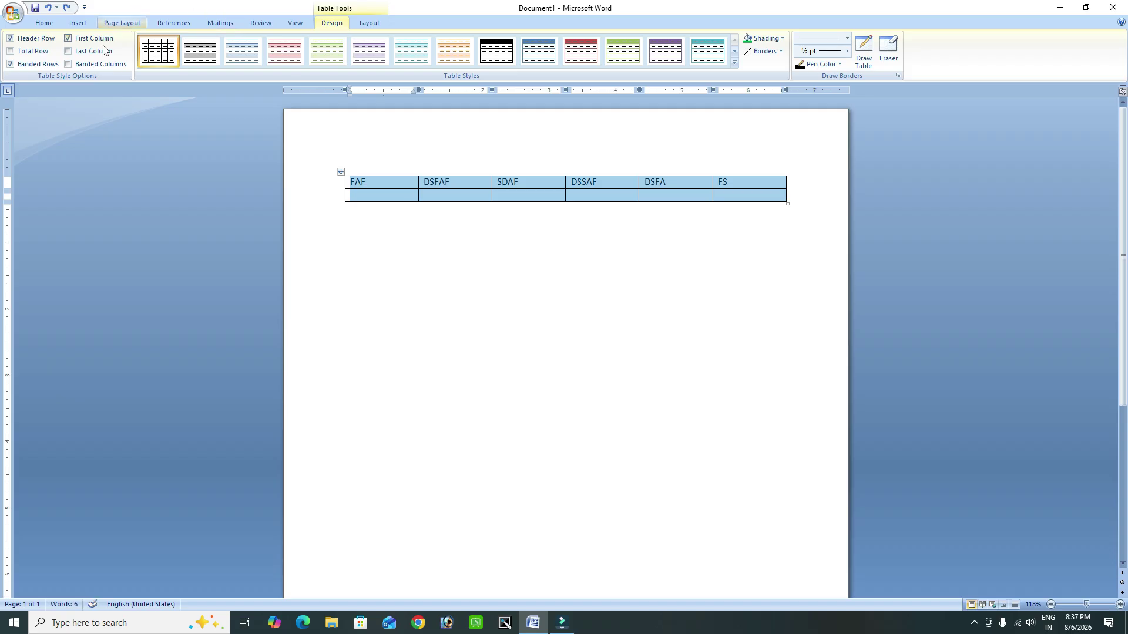
Step: Repeat the five-column text-to-table conversion on the same cells, and undo it again
click(82, 23)
click(97, 50)
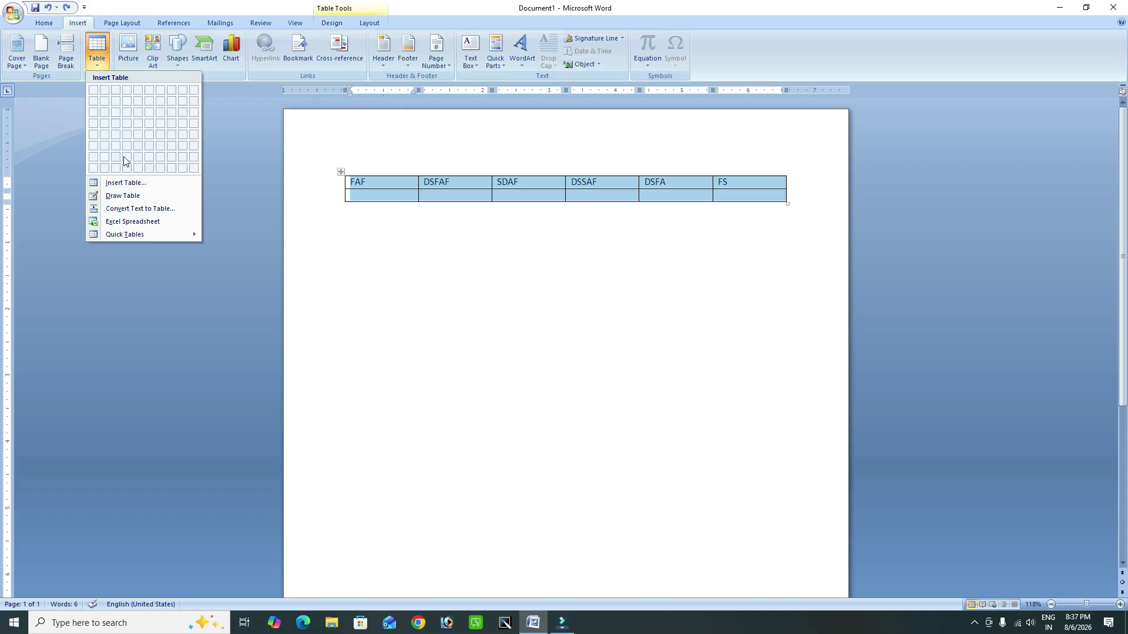
click(135, 209)
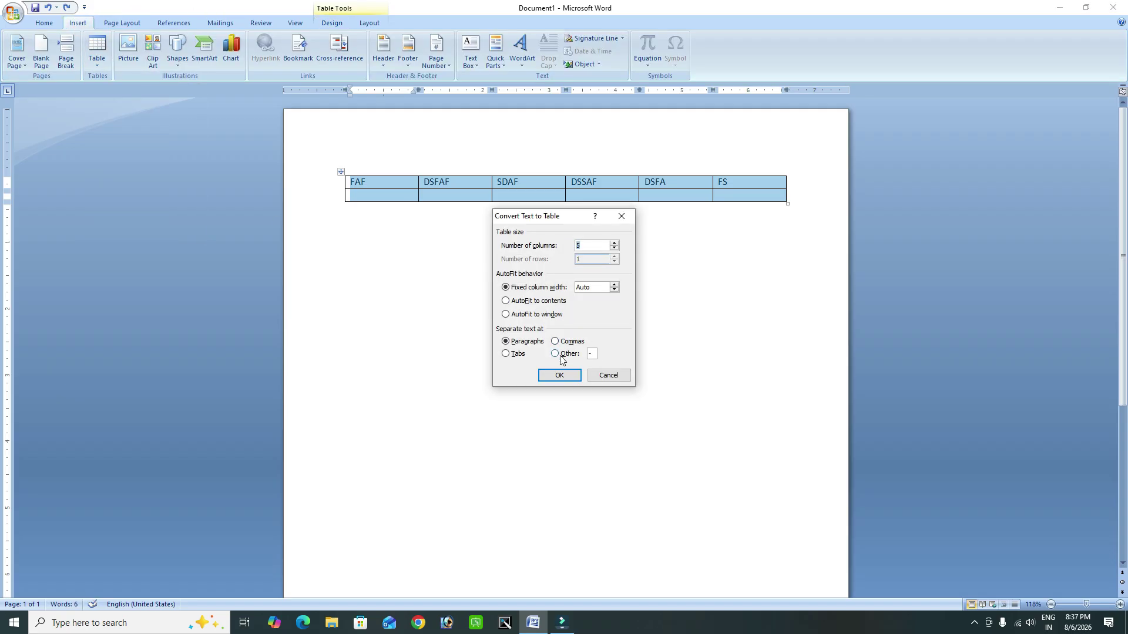
click(558, 376)
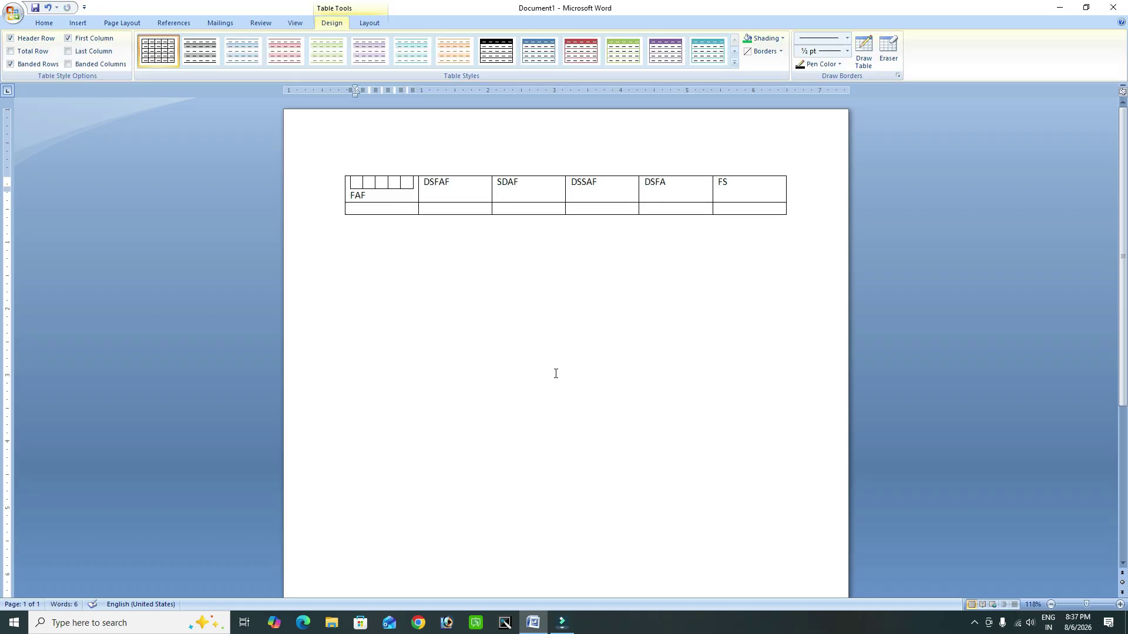
key(ctrl+z)
Step: Delete the entire two-row table from the page
click(383, 197)
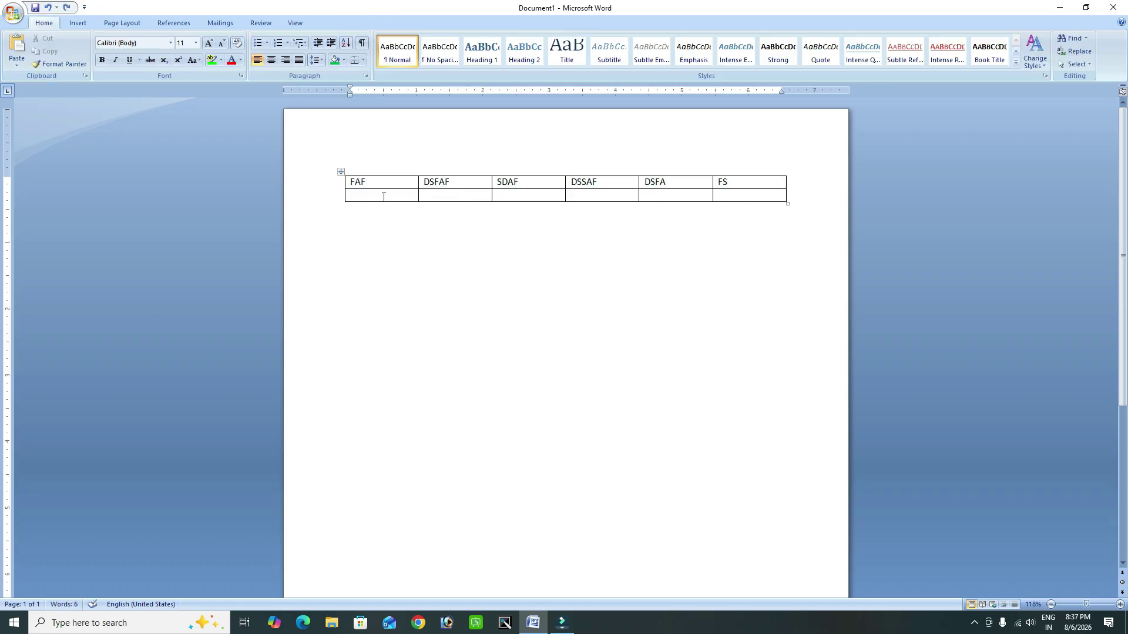
click(370, 195)
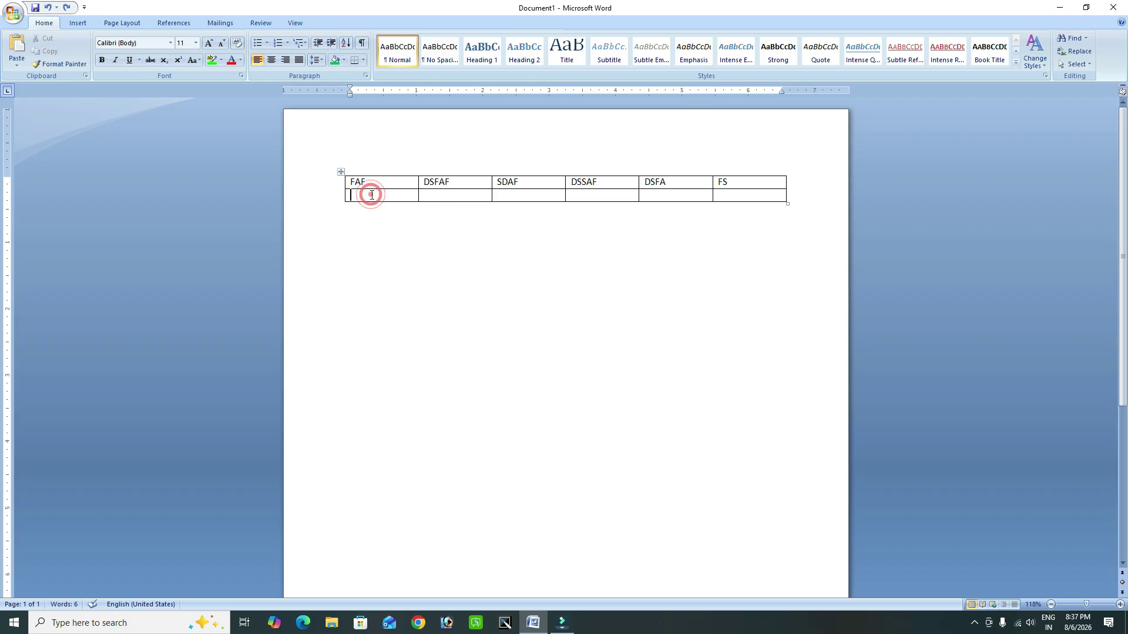
click(343, 172)
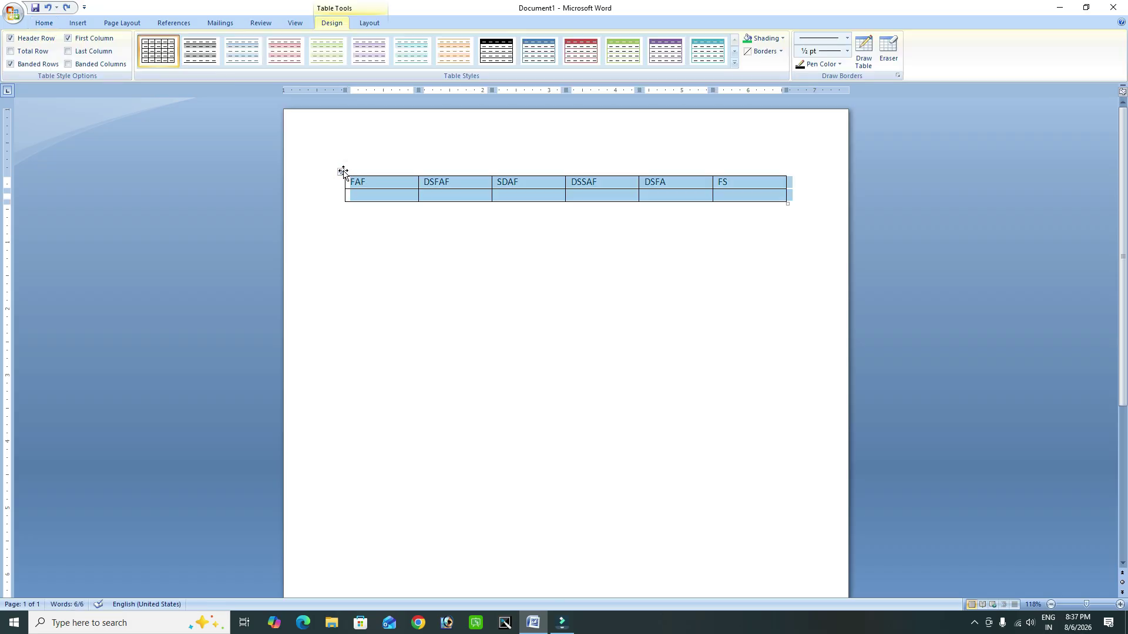
key(BackSpace)
Step: Insert a 1x1 table and enter the text SDFSAFSAFSF SAFSASF ASFSF in its cell
click(78, 22)
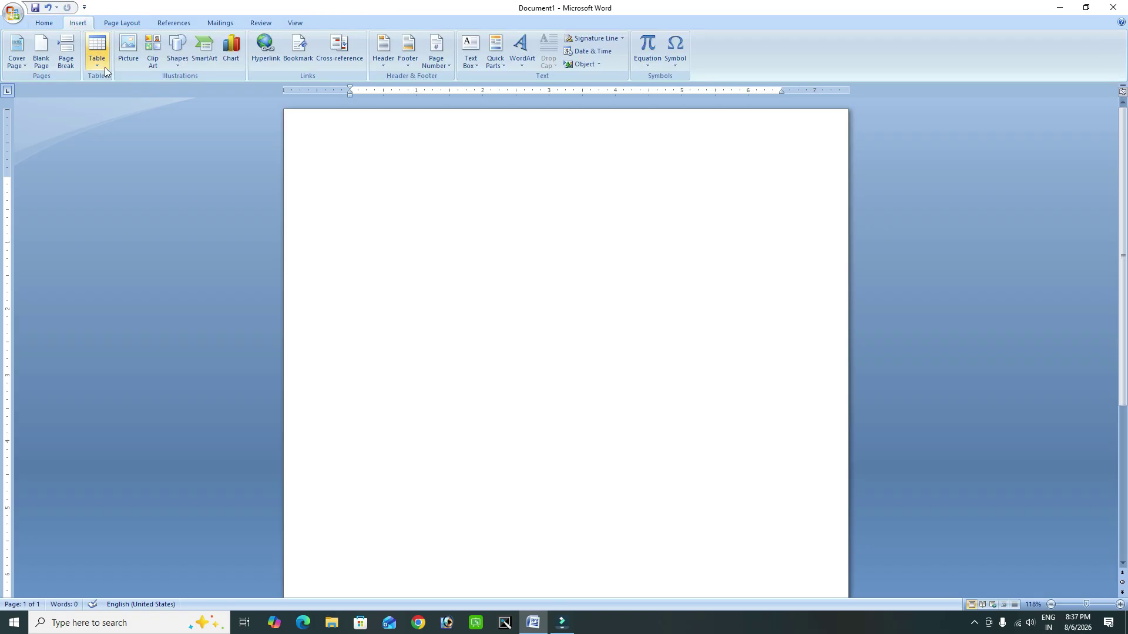
click(98, 59)
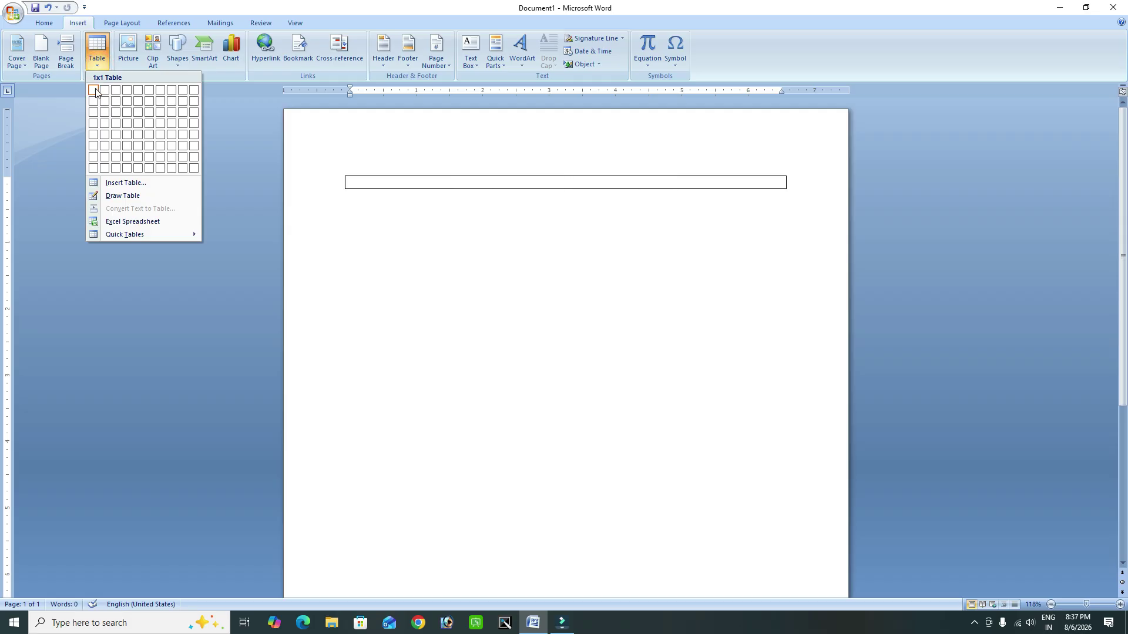
click(96, 91)
text(SDFSAFSAFSF SAFSASF ASFSF)
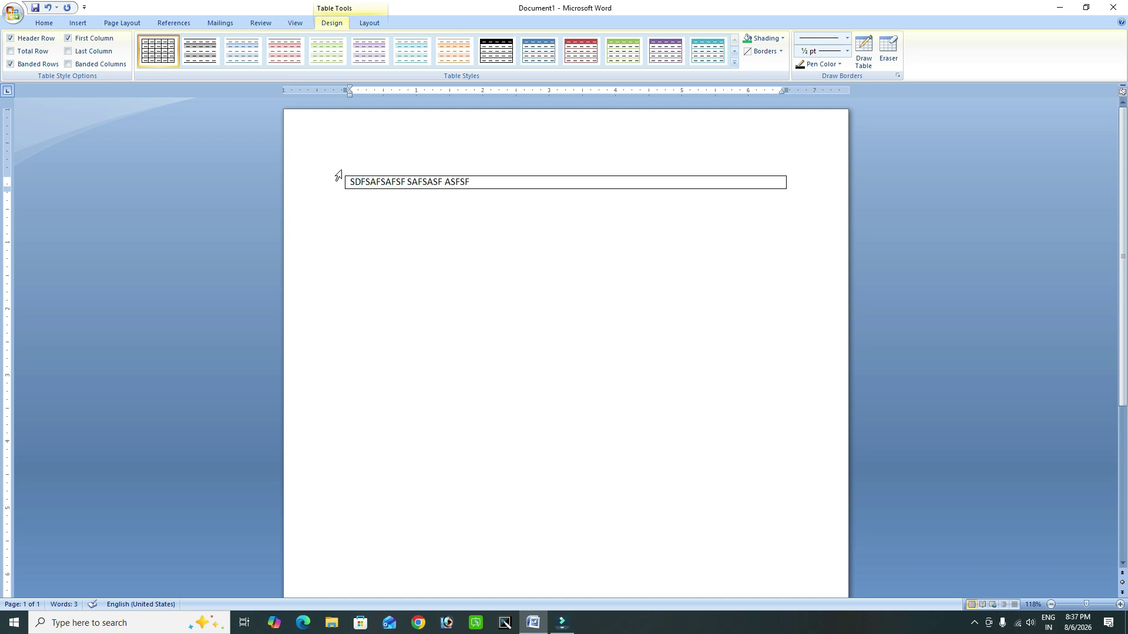
Step: Convert the whole one-cell table with its text using Convert Text to Table, accepting the default settings
click(341, 172)
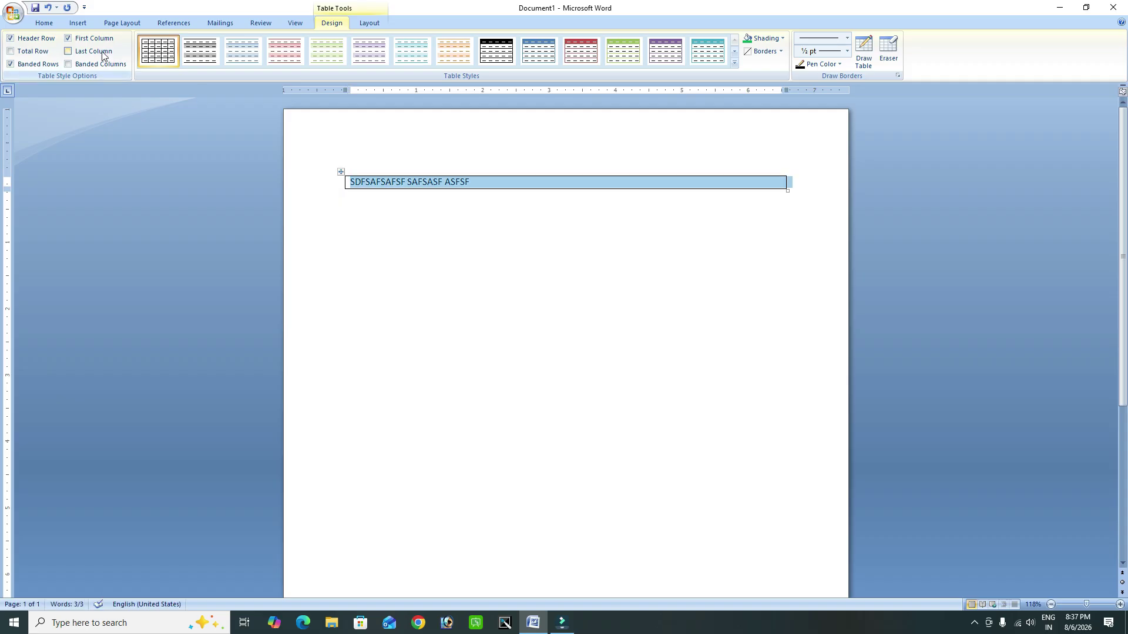
click(77, 22)
click(97, 58)
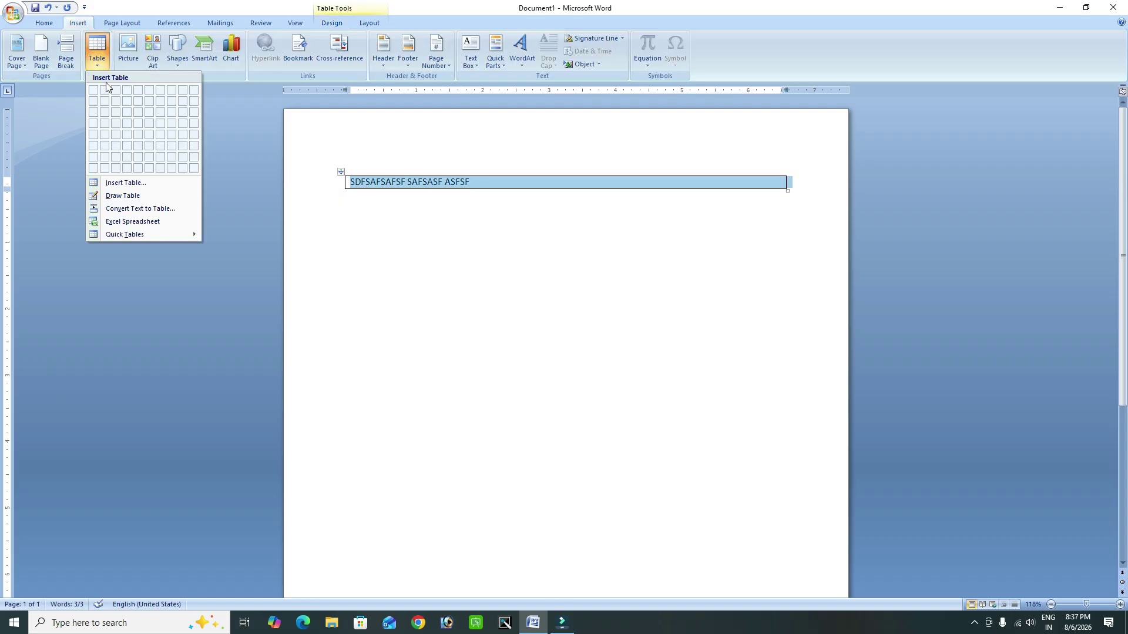
click(139, 209)
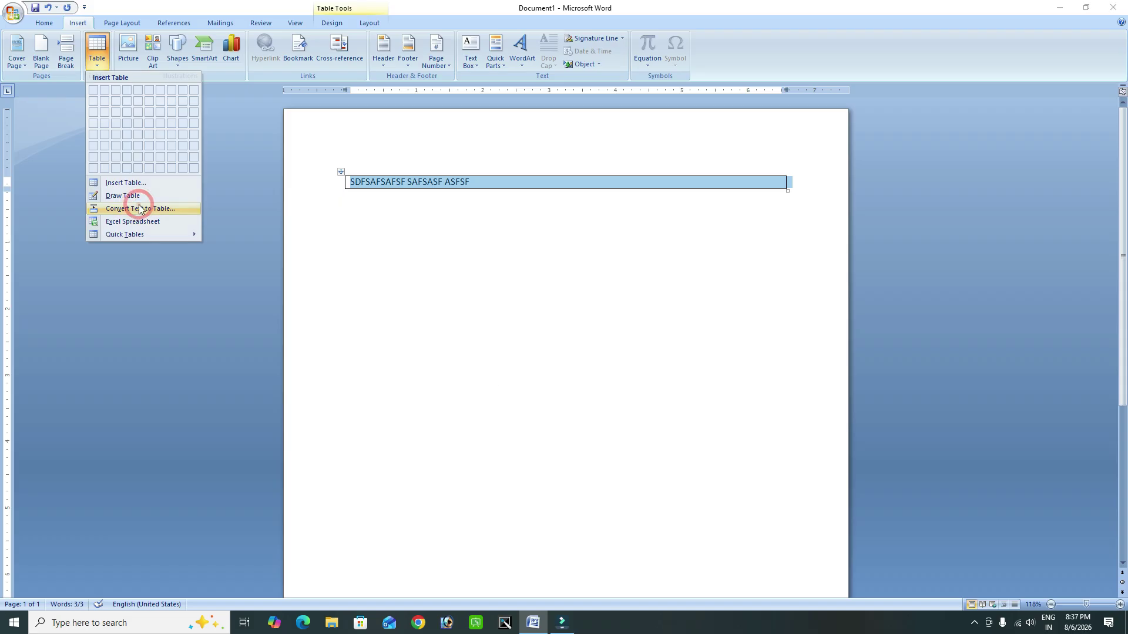
click(563, 375)
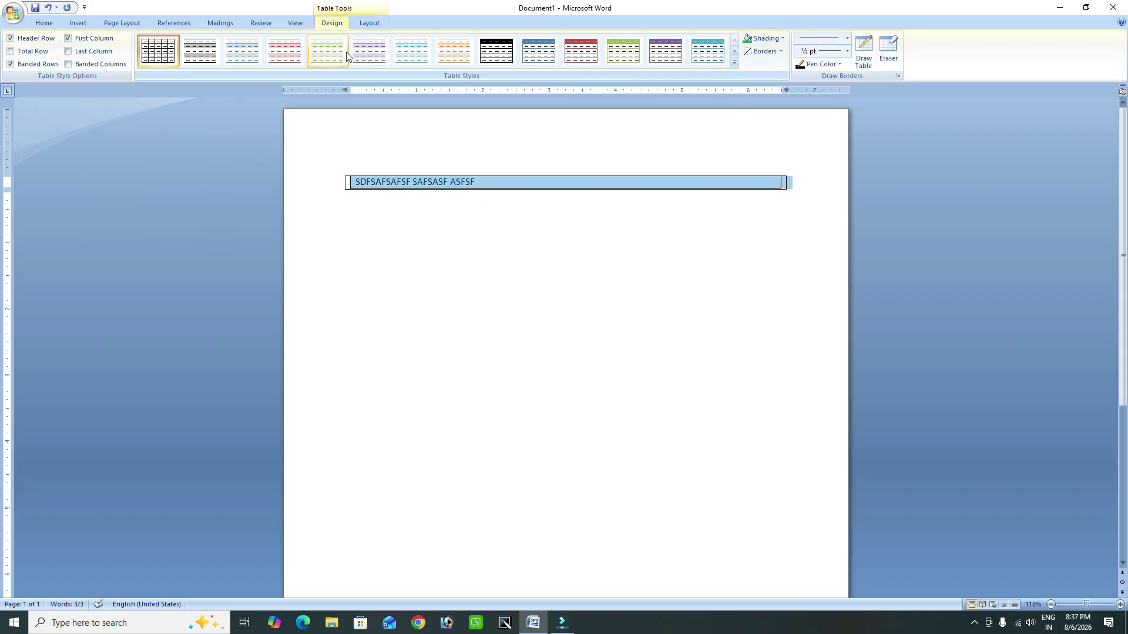
scroll(452, 66, up, 2)
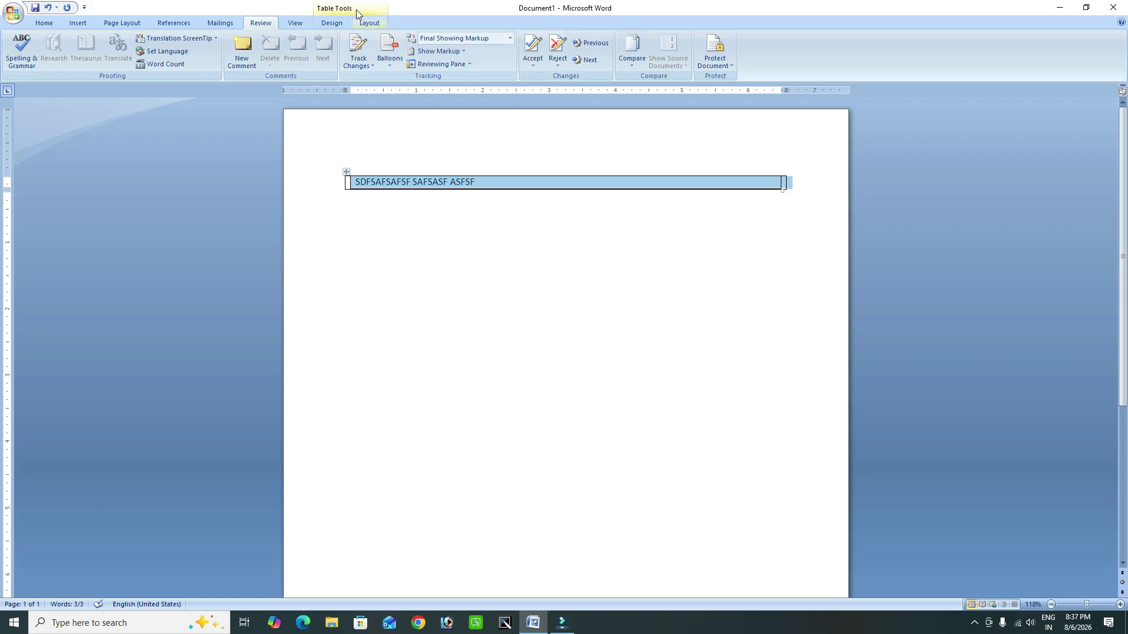
click(333, 21)
scroll(351, 64, up, 3)
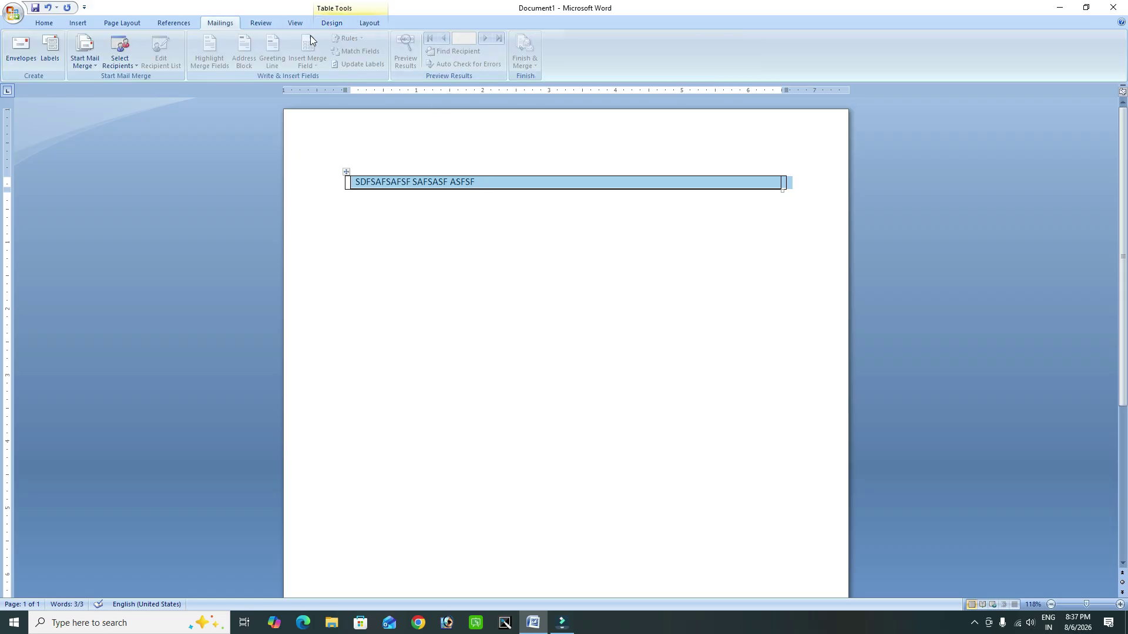
click(337, 22)
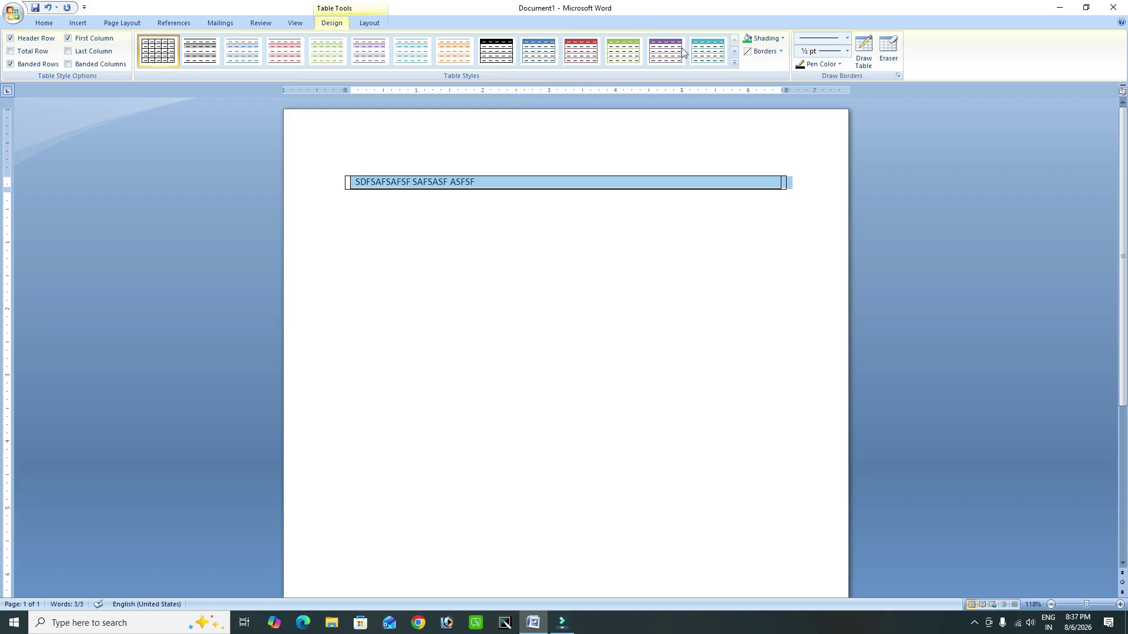
Step: Apply the first built-in table style to the selected table, and restore the plain Table Grid style
click(733, 61)
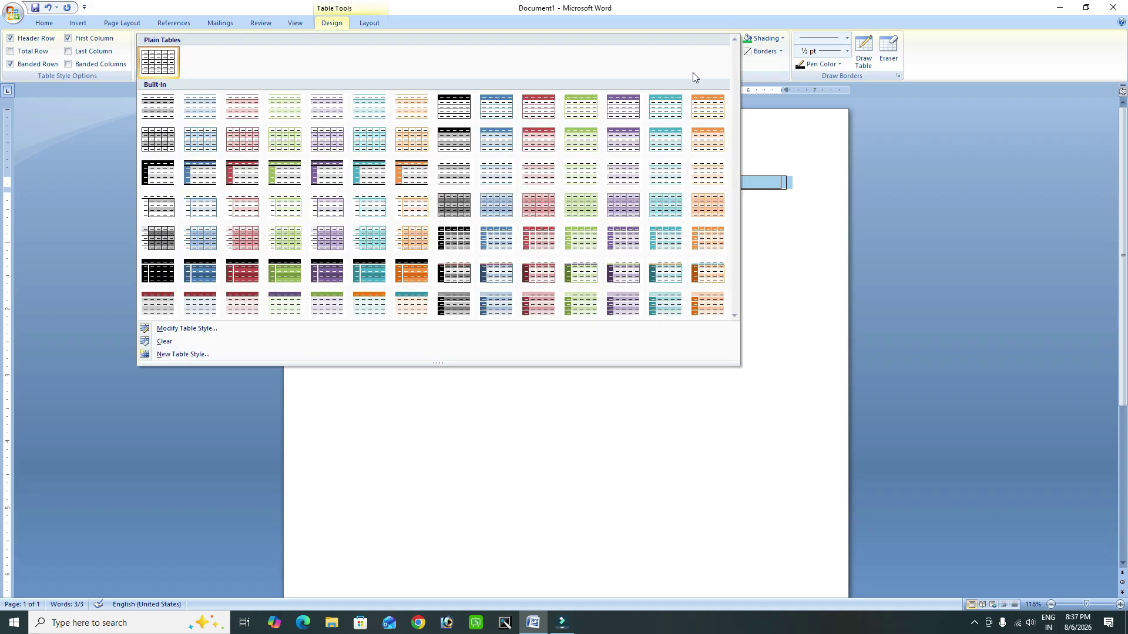
click(161, 115)
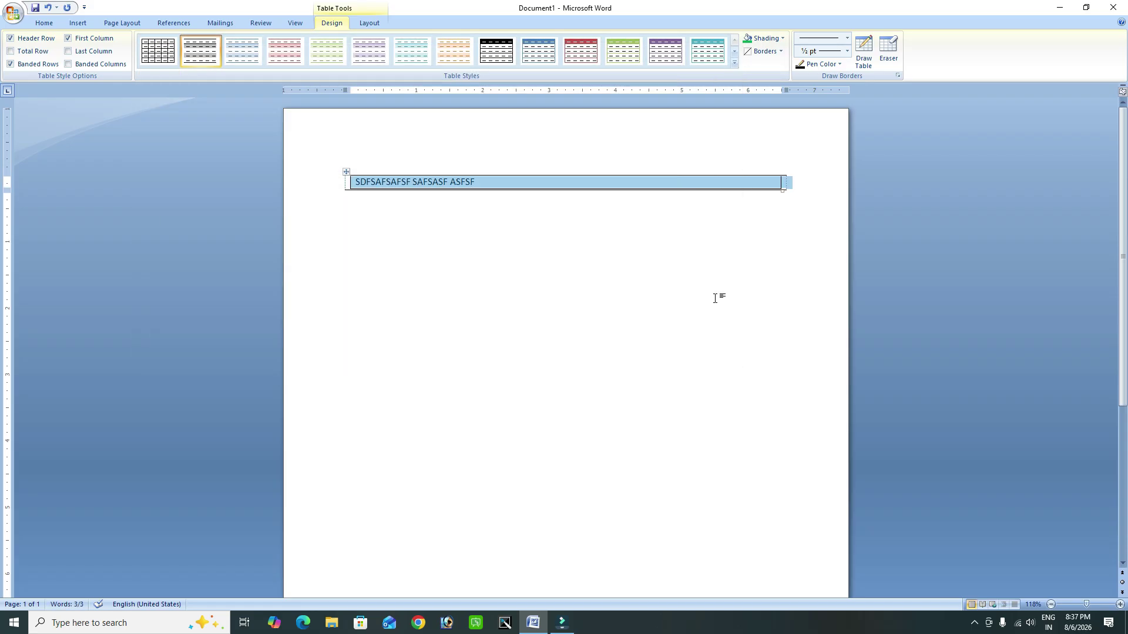
click(734, 63)
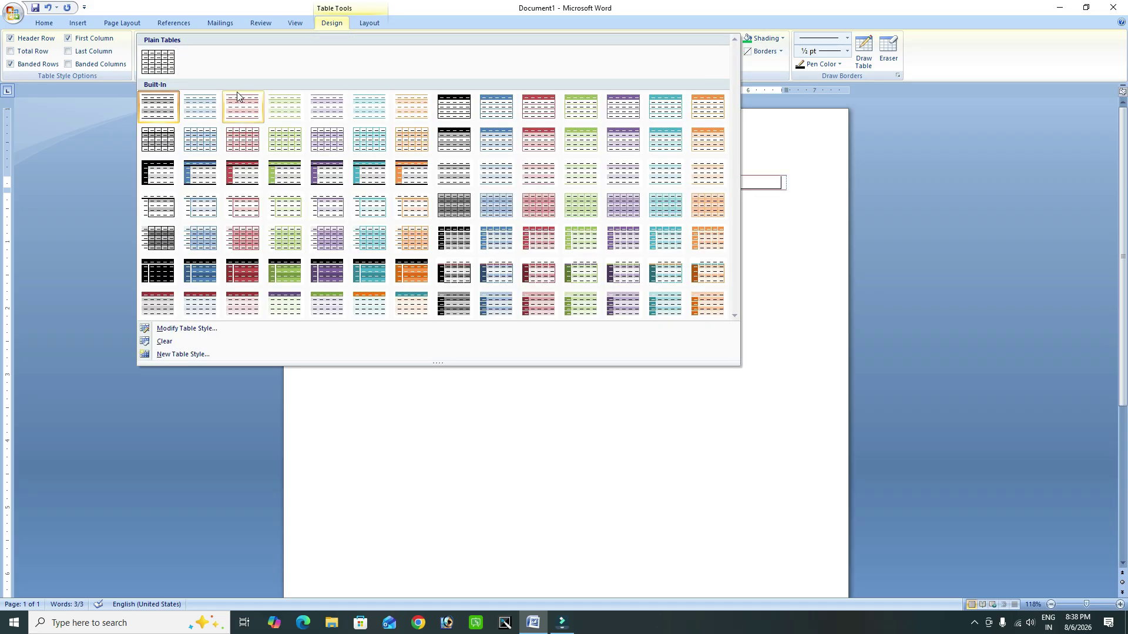
click(171, 65)
click(604, 325)
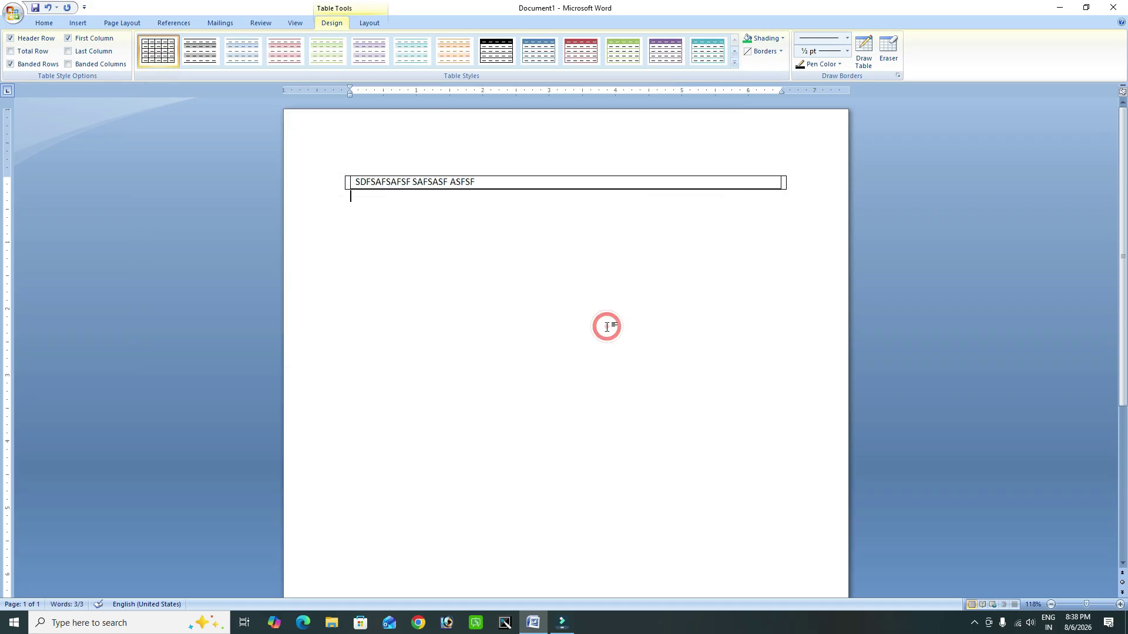
Step: Clear the text from the one-row table and delete the whole table from the page
click(347, 173)
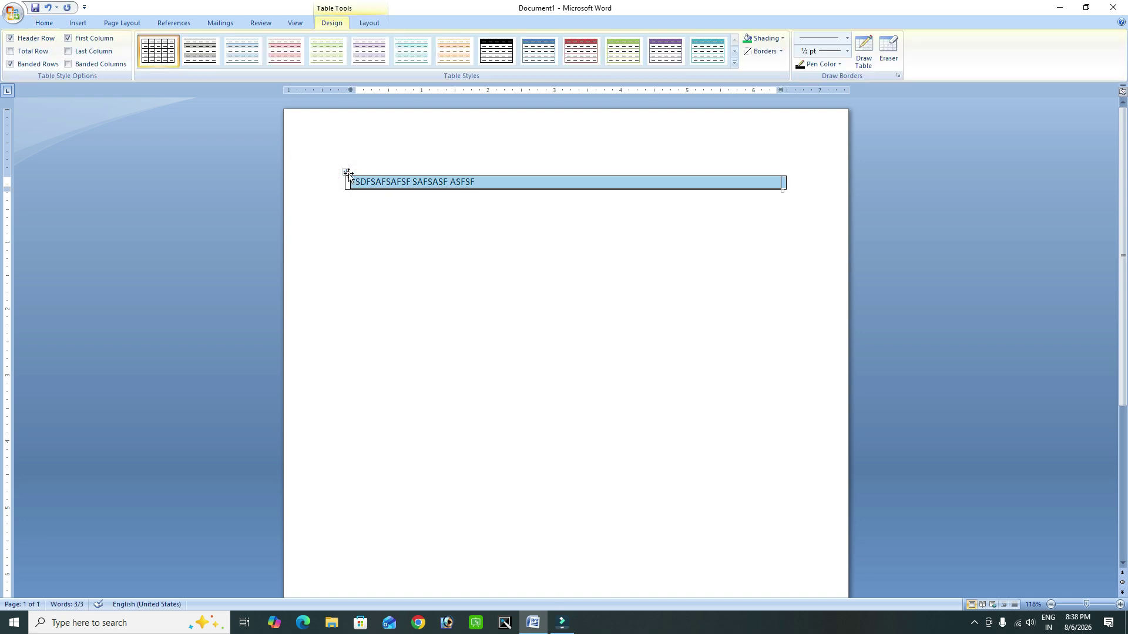
key(Delete)
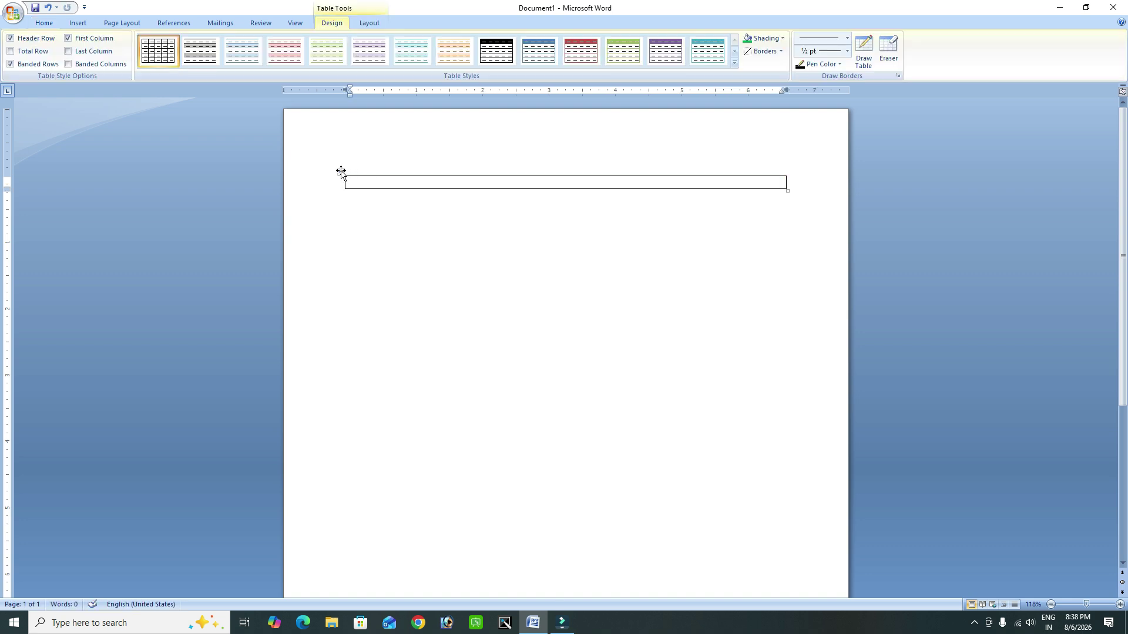
click(341, 171)
key(BackSpace)
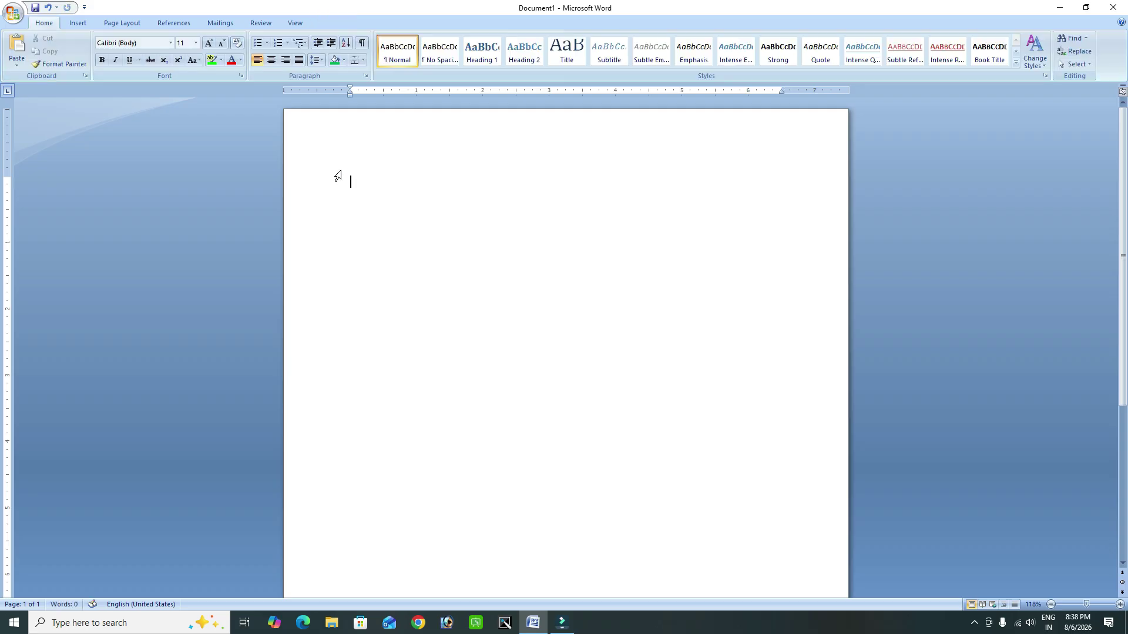
Step: Insert an embedded Excel spreadsheet into the blank document
click(78, 24)
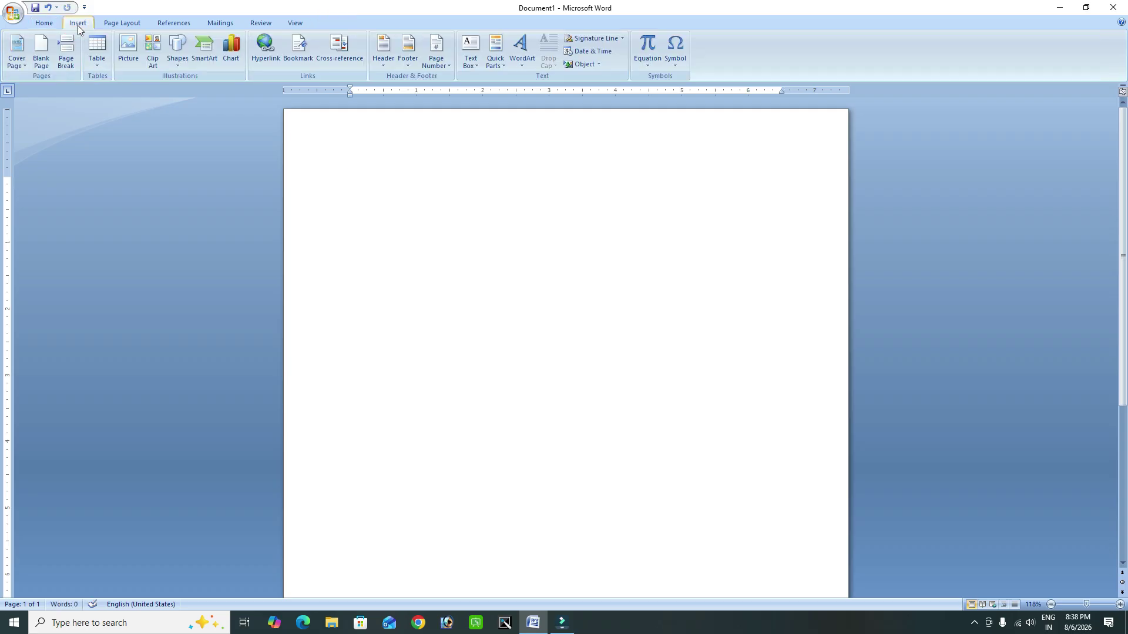
click(104, 69)
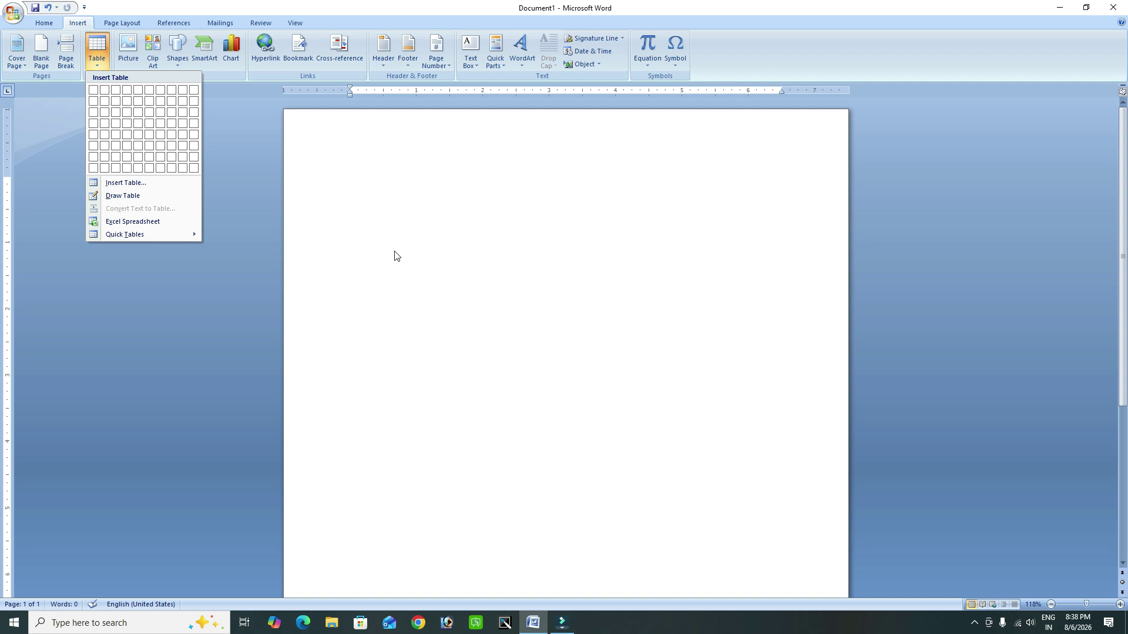
click(141, 222)
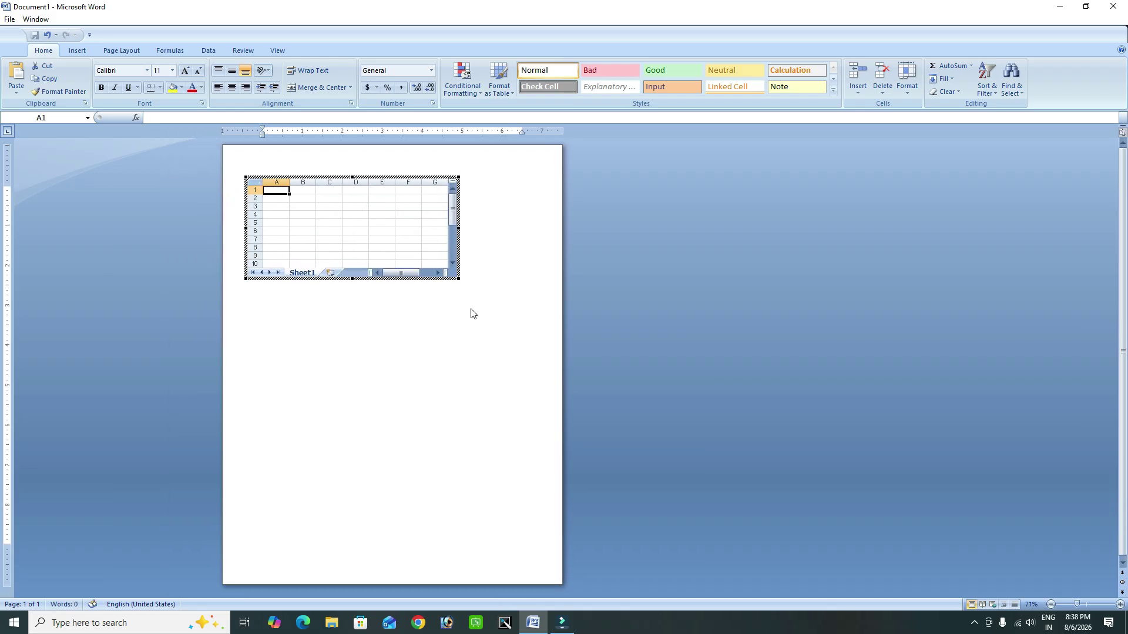
click(1119, 604)
click(1119, 604)
click(1120, 604)
click(1119, 605)
click(1119, 605)
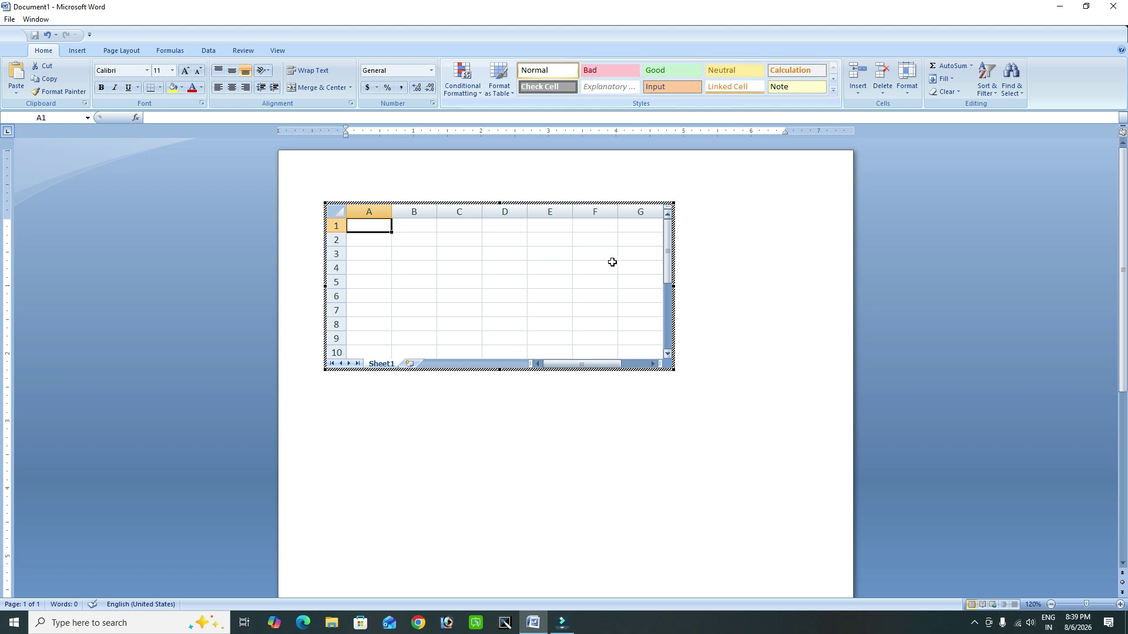
Step: Enter MONDAY in cell C1 of the embedded spreadsheet
click(464, 229)
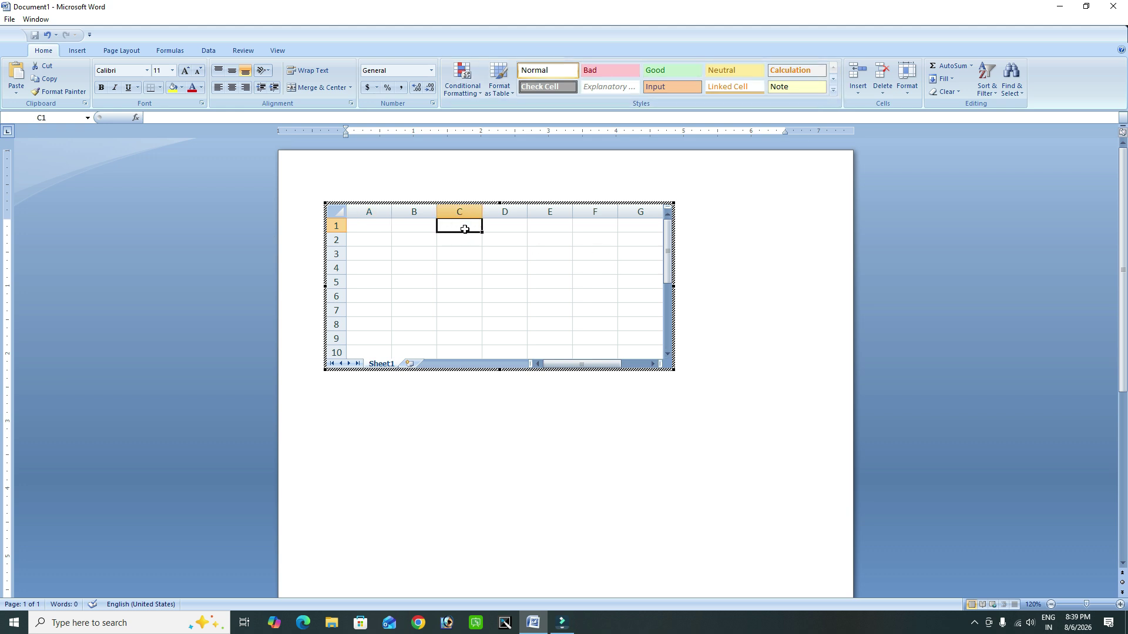
text(MONDA)
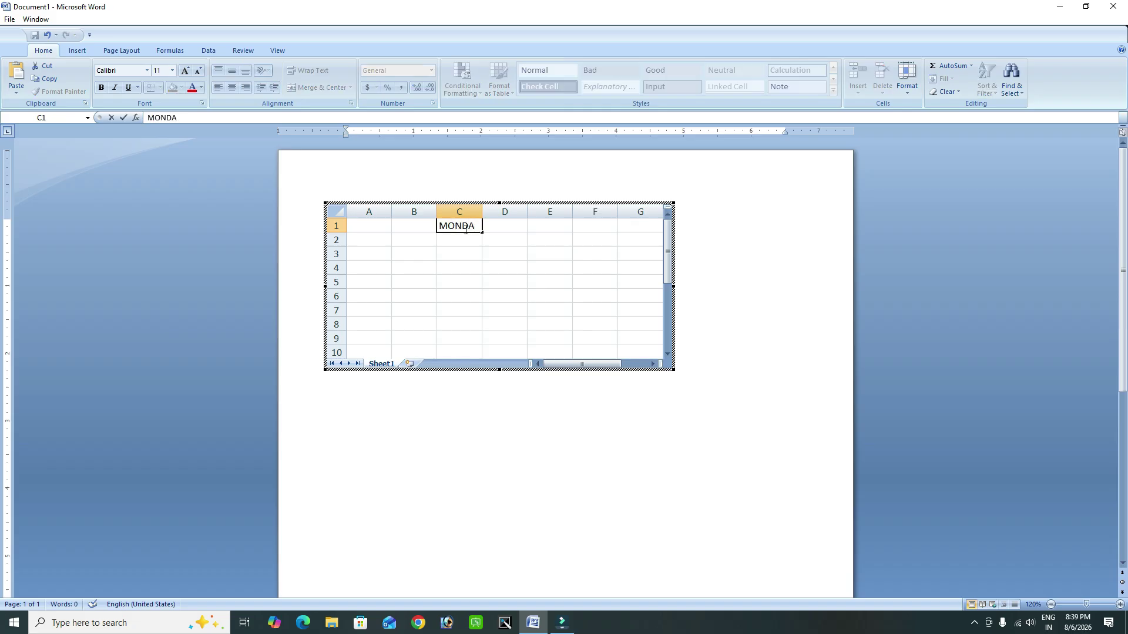
text(Y)
click(468, 240)
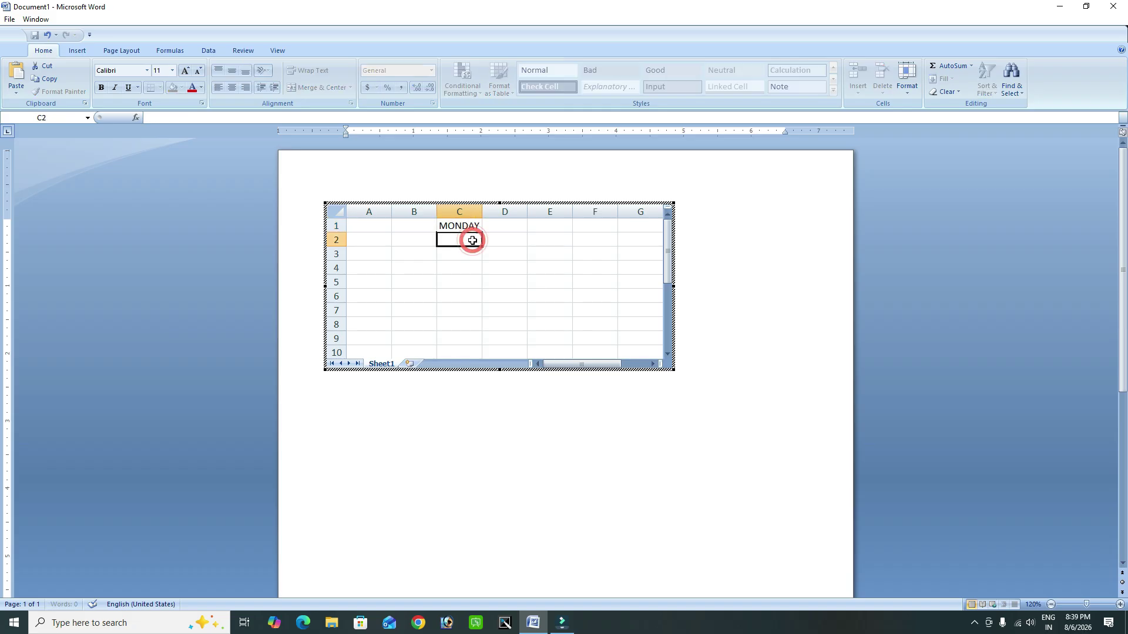
Step: Fill the weekday series from C1 down to C7 and auto-fit column C, returning to the document
click(466, 225)
drag(483, 233, 473, 321)
double_click(482, 211)
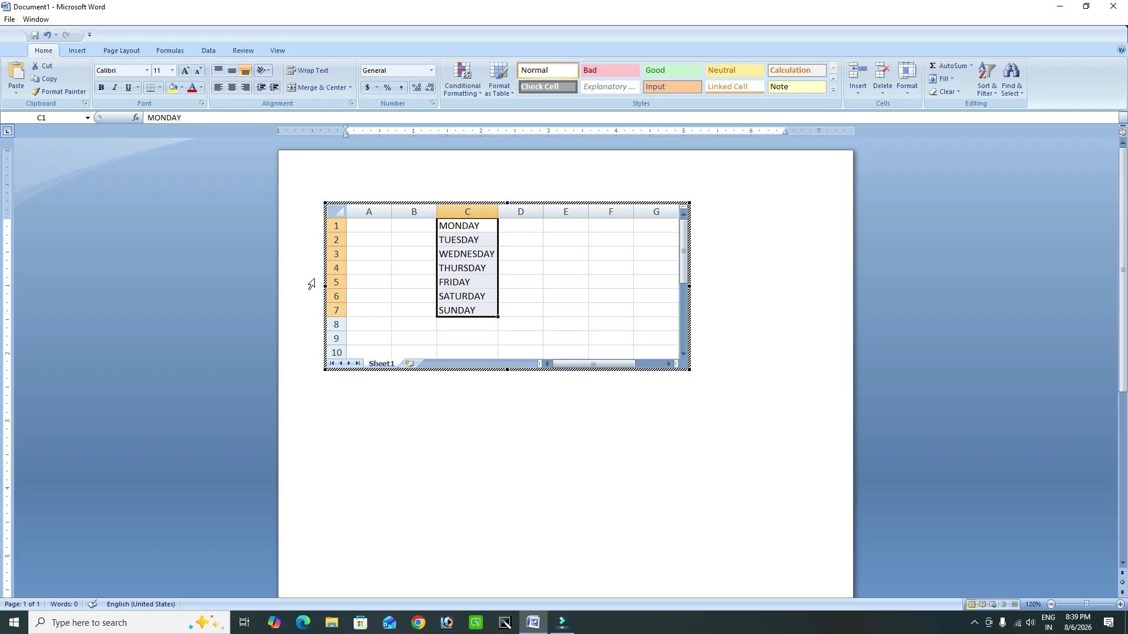
click(443, 446)
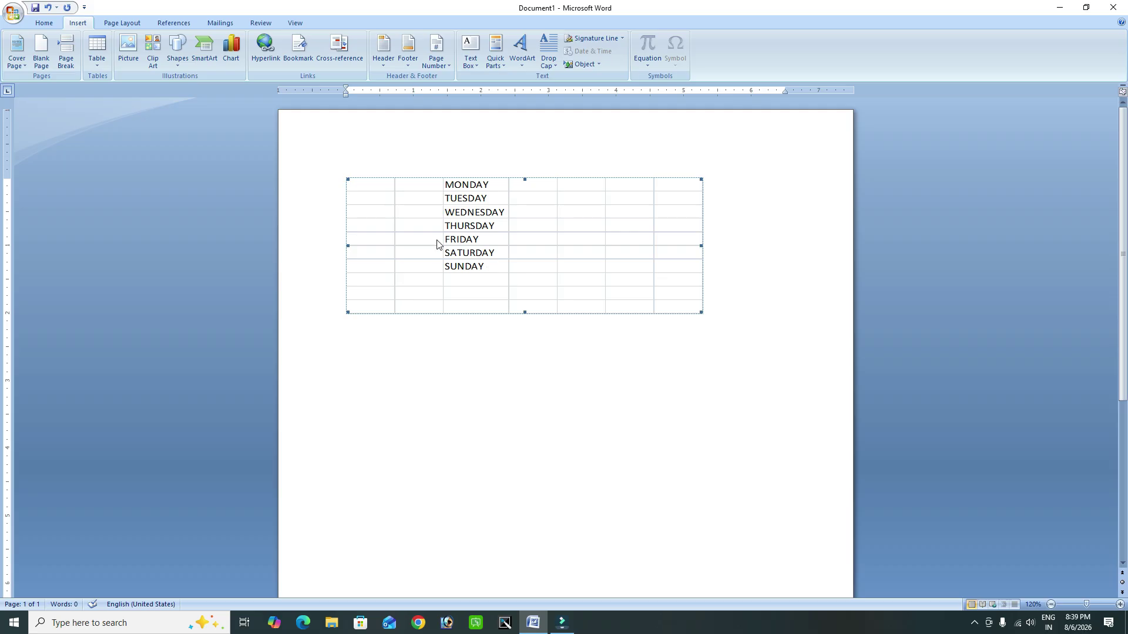
Step: Delete the embedded spreadsheet object from the document
click(352, 186)
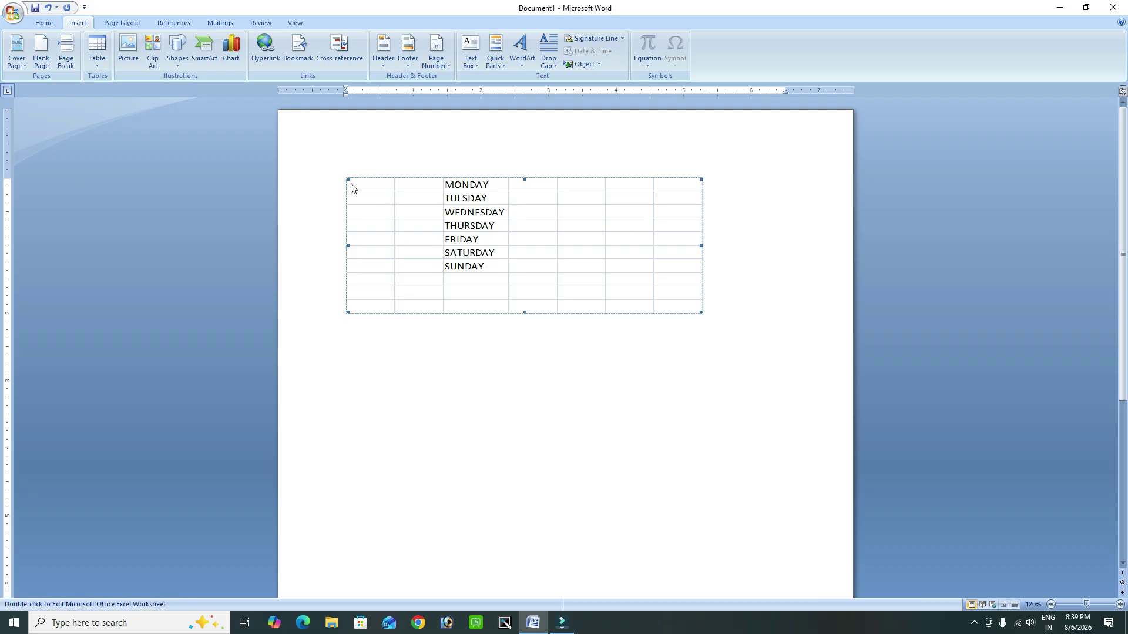
click(352, 185)
key(Delete)
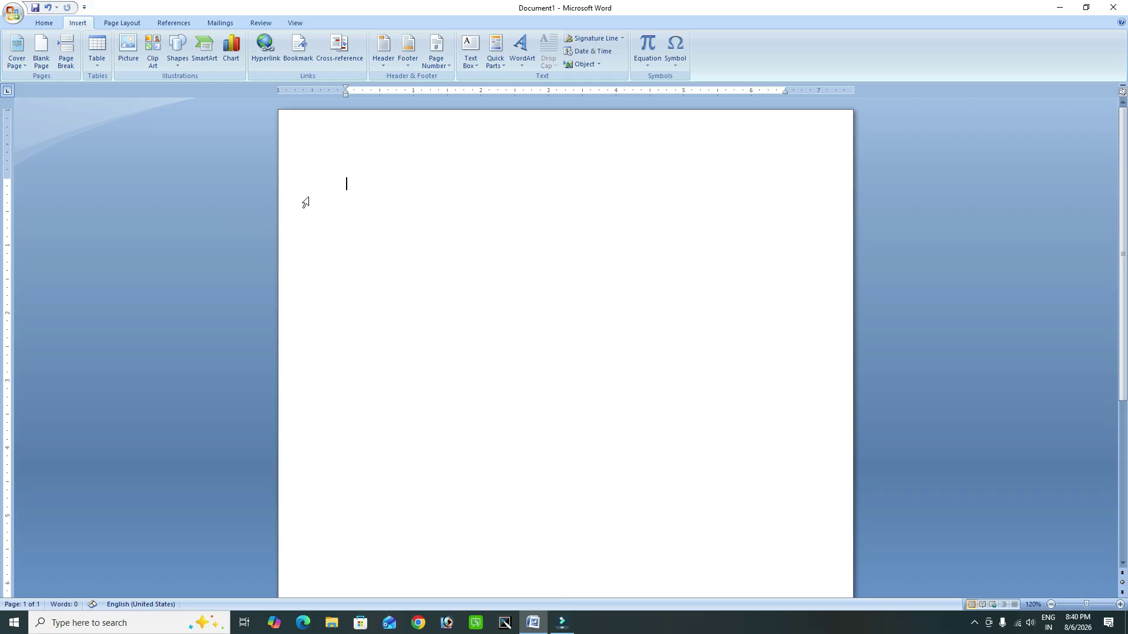
Step: Insert the built-in Calendar 2 quick table into the document
click(92, 67)
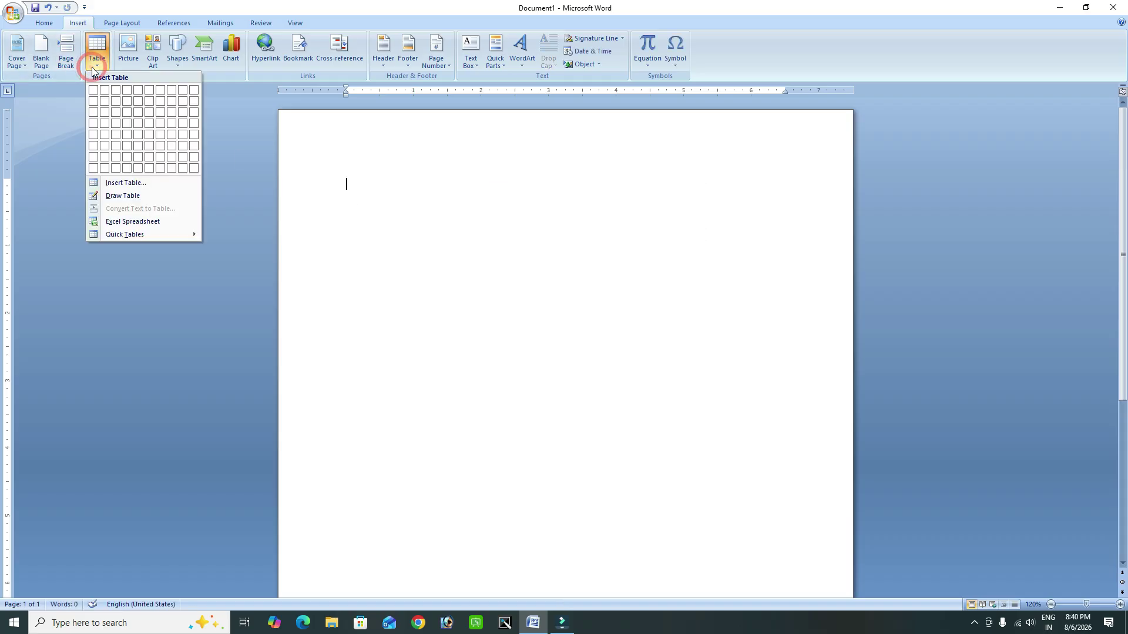
mouse_move(134, 237)
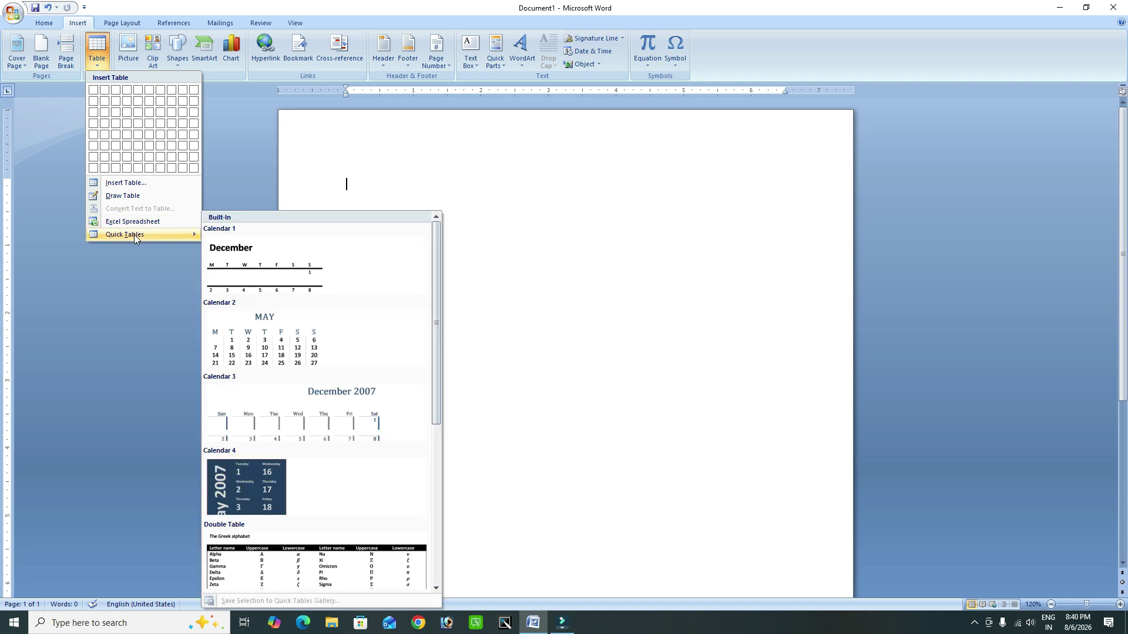
click(249, 324)
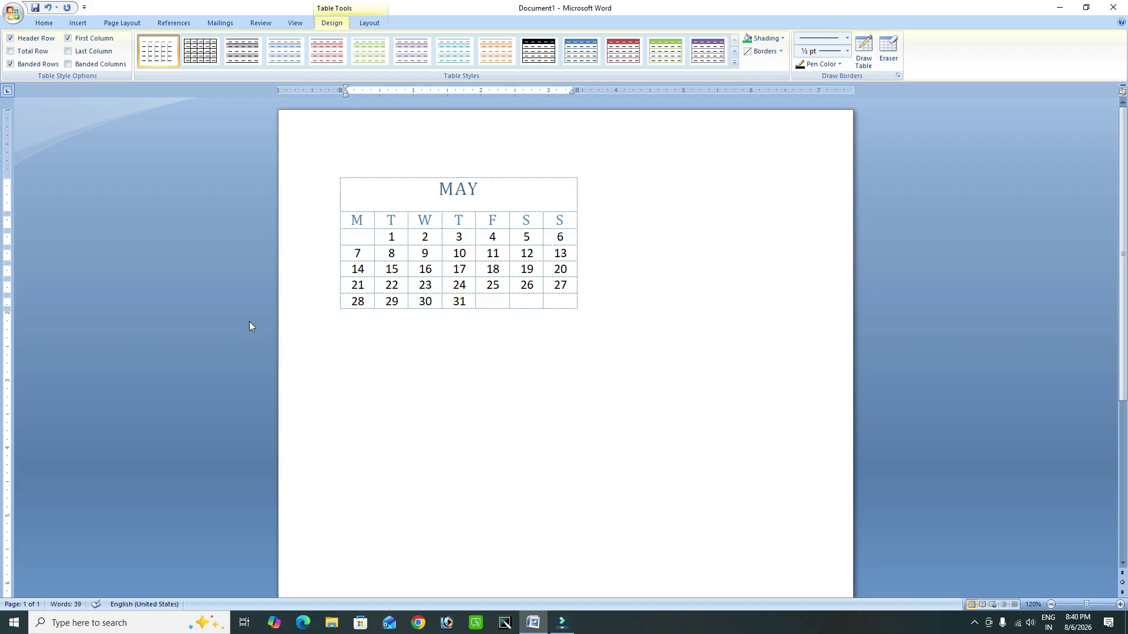
Step: Replace the calendar's month heading with AUGUST
click(479, 188)
key(BackSpace)
key(BackSpace)
key(BackSpace)
text(AUGUST)
Step: Delete the entire calendar table from the page
click(336, 175)
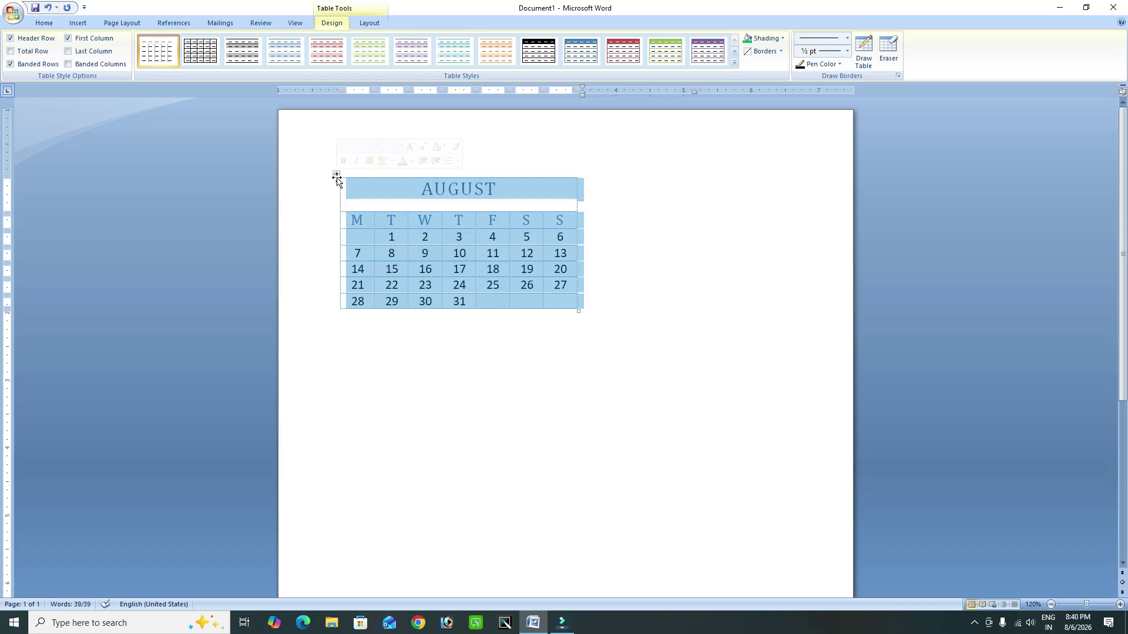
key(BackSpace)
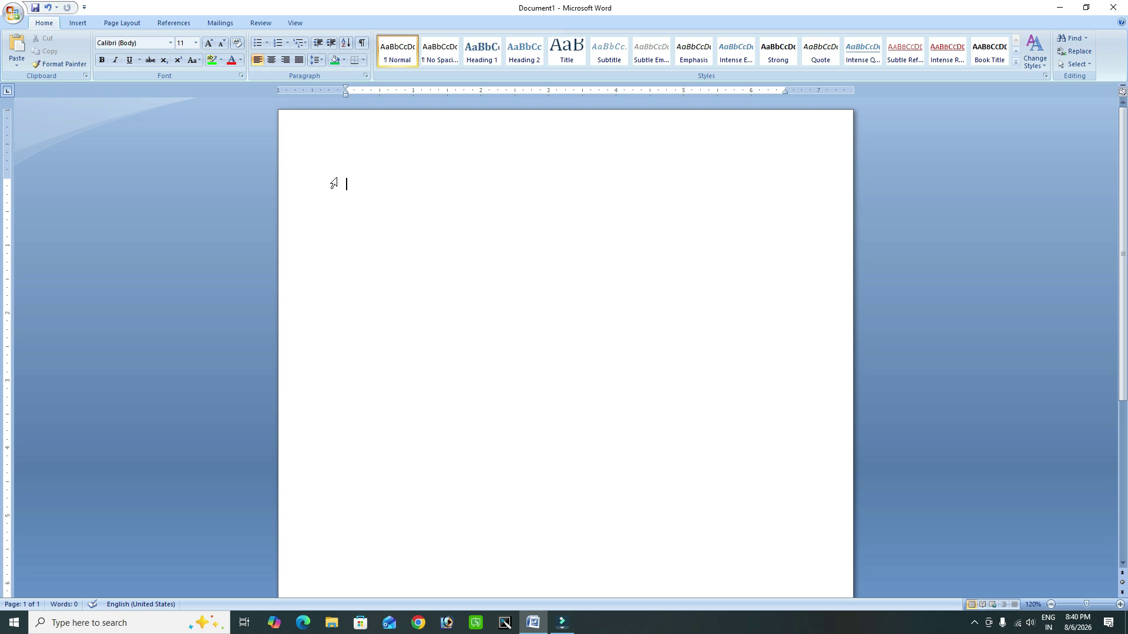
Step: Insert a table with six columns and two rows
click(78, 22)
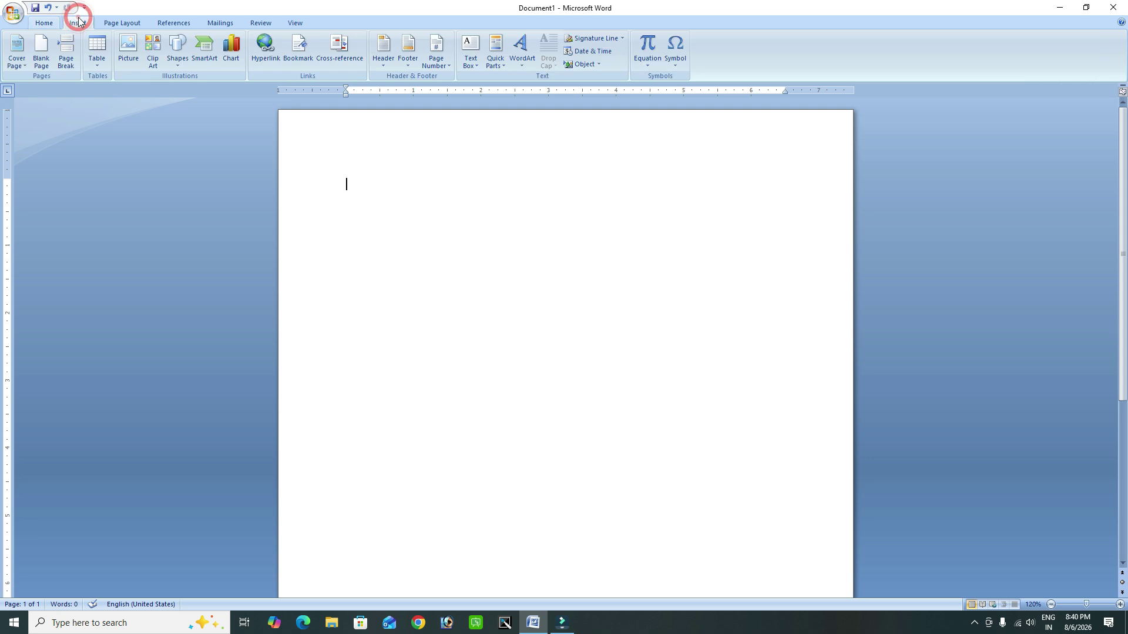
click(96, 66)
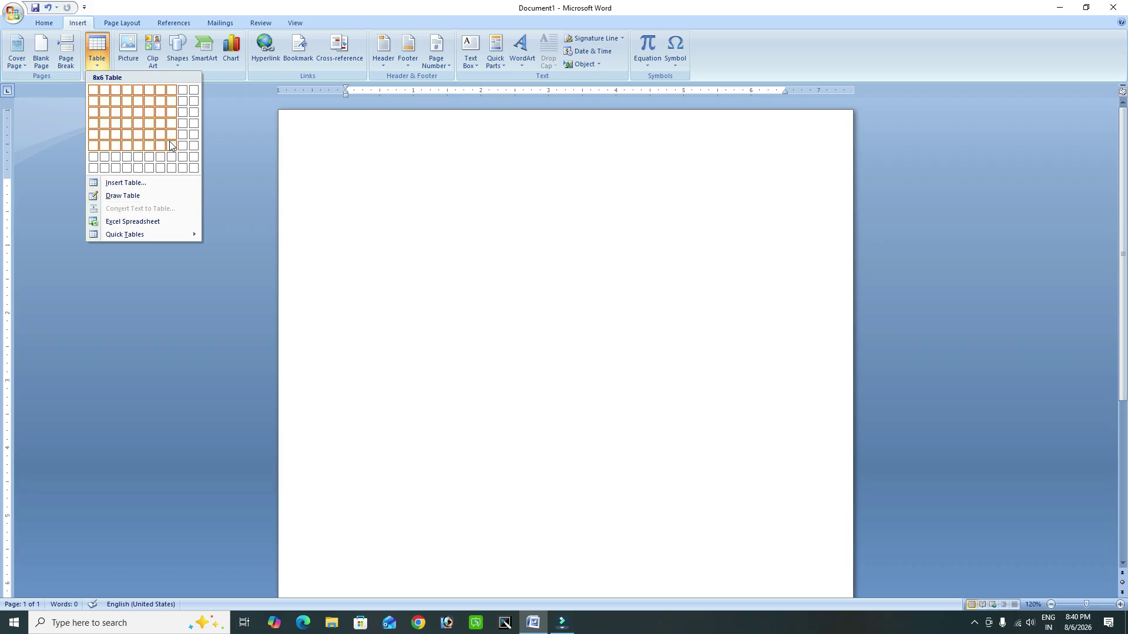
click(150, 102)
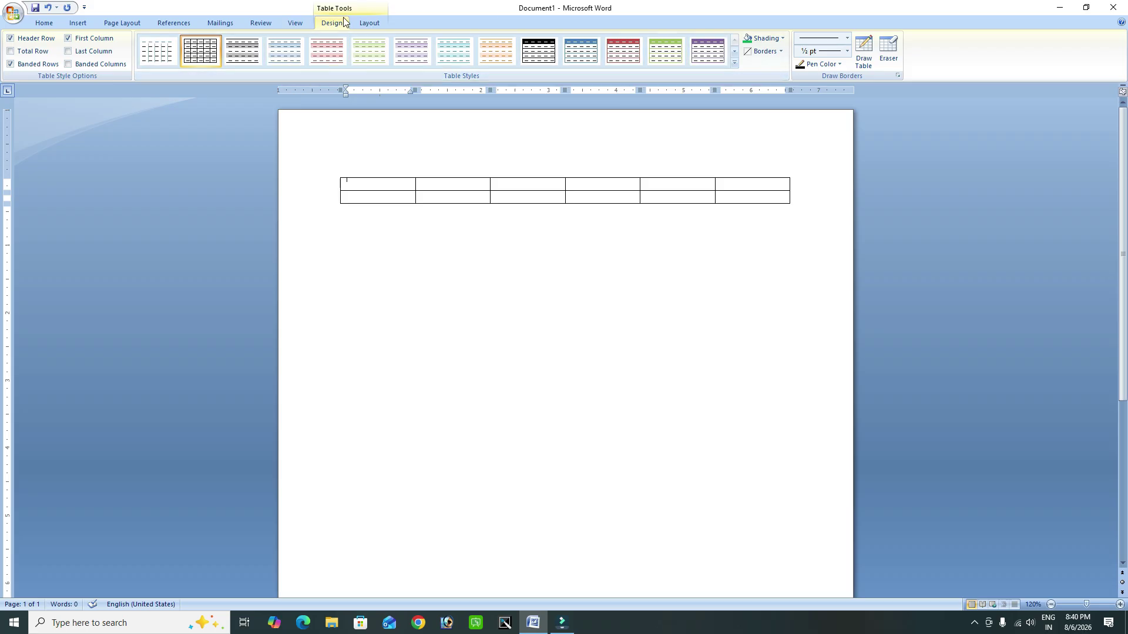
Step: Add three more rows at the end of the table, continuing from its last cell
click(374, 23)
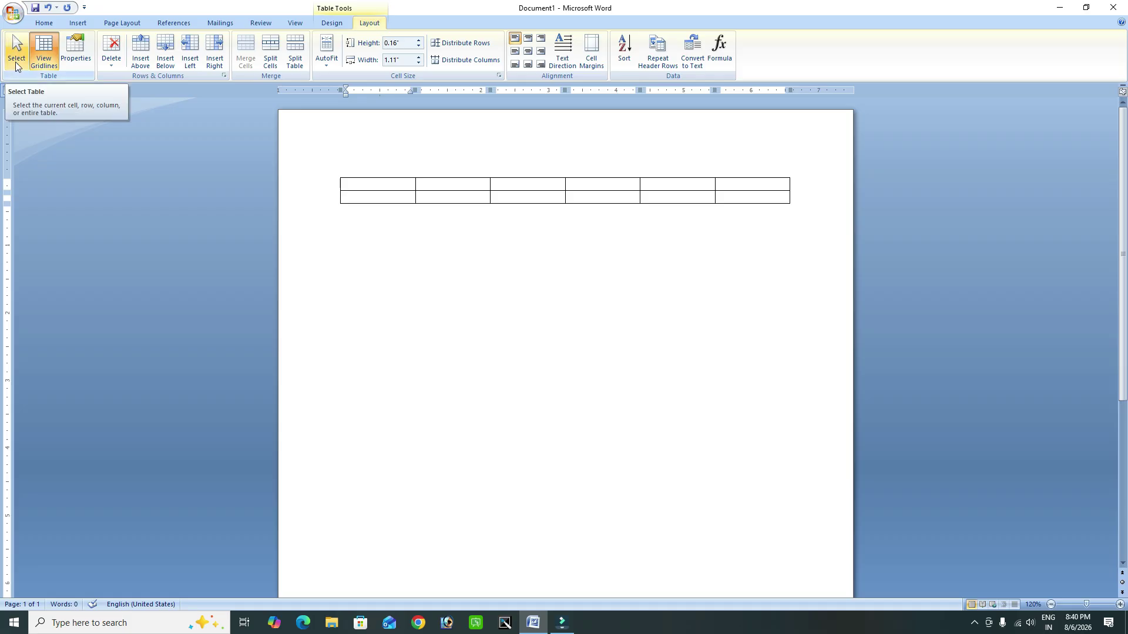
click(16, 59)
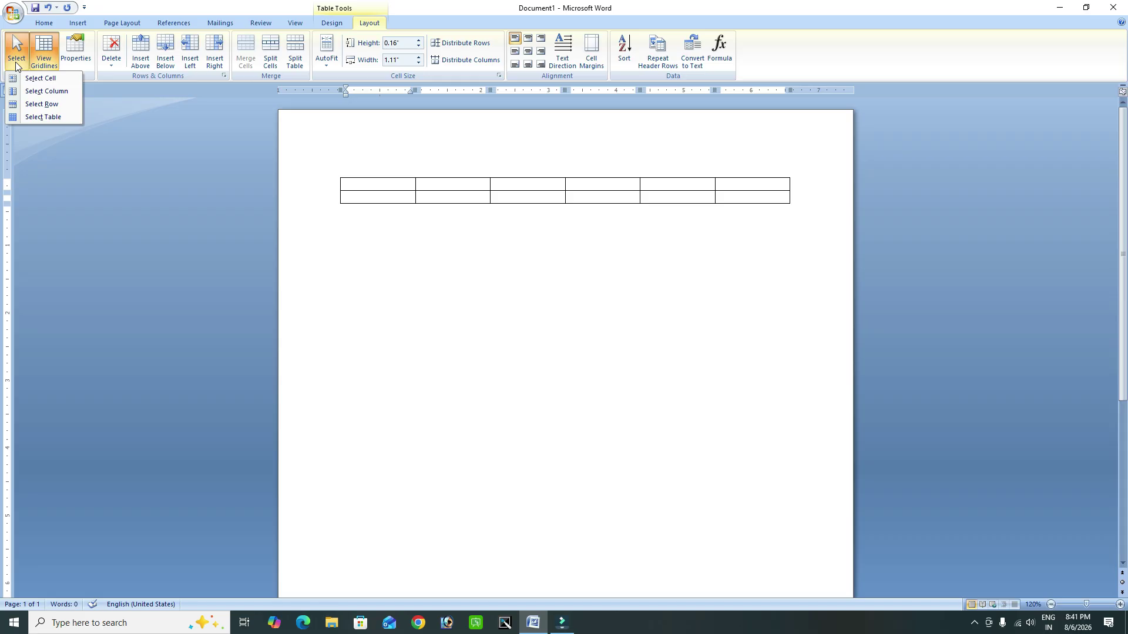
click(765, 196)
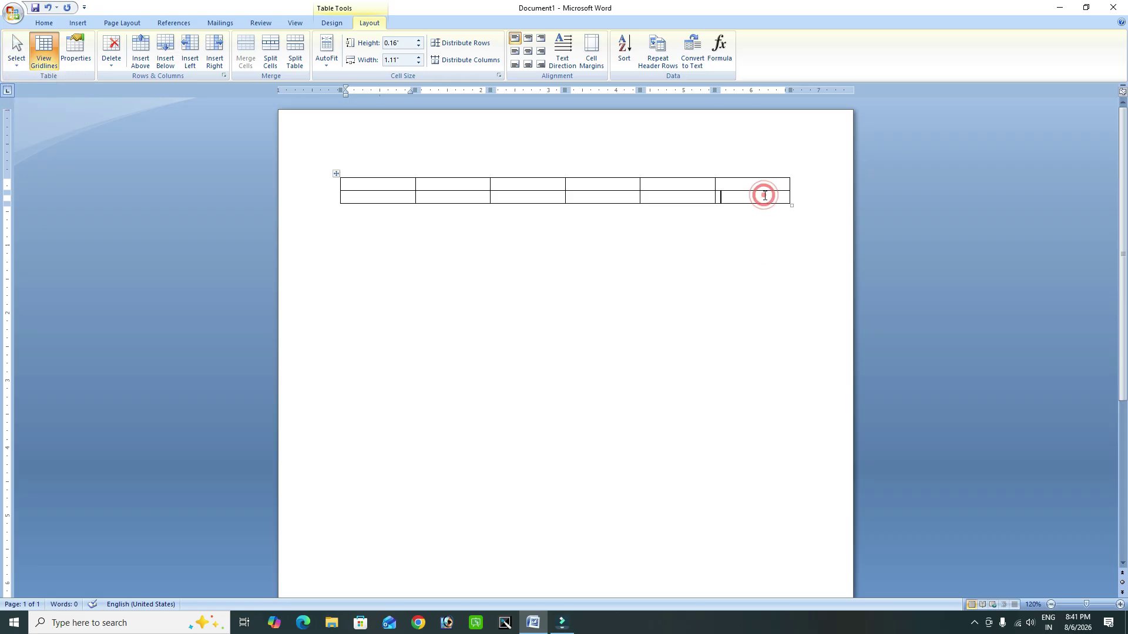
key(Tab)
key(Tab)
key(Tab)
key(Tab)
key(Tab)
key(Tab)
key(Tab)
key(Tab)
key(Tab)
key(Tab)
key(Tab)
Step: Select the single cell in the third row, fourth column of the table
click(607, 211)
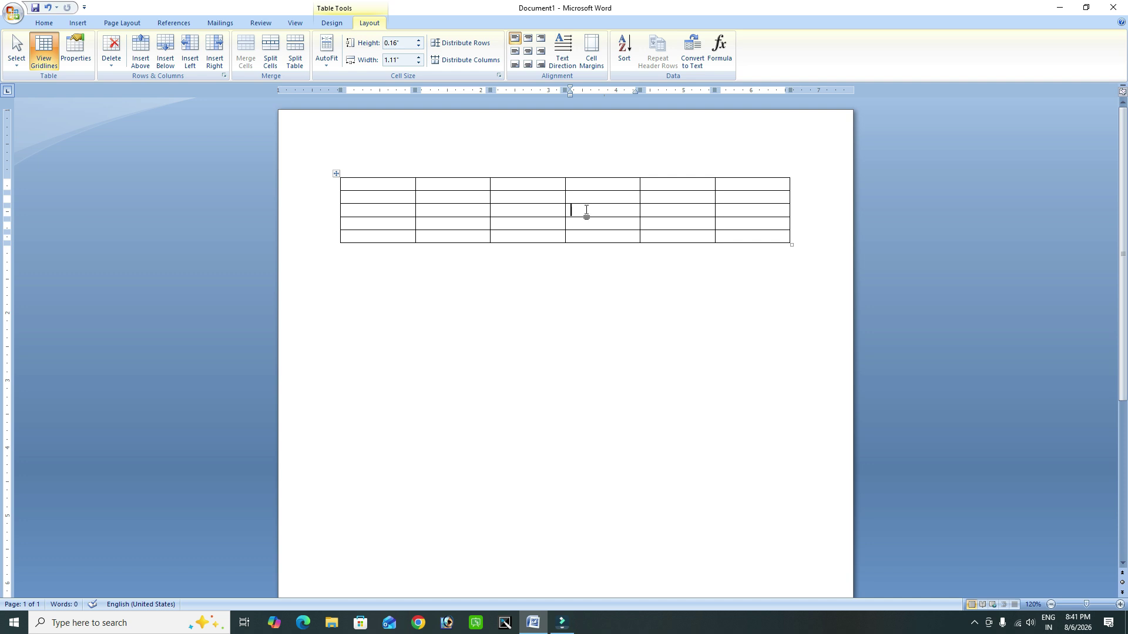
click(17, 57)
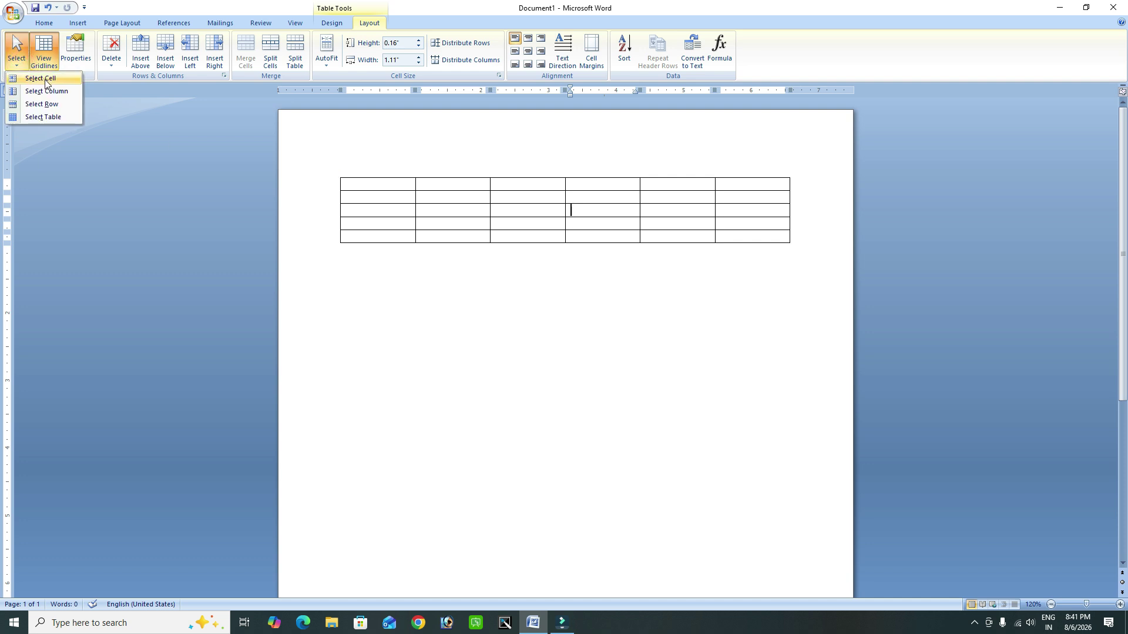
click(42, 78)
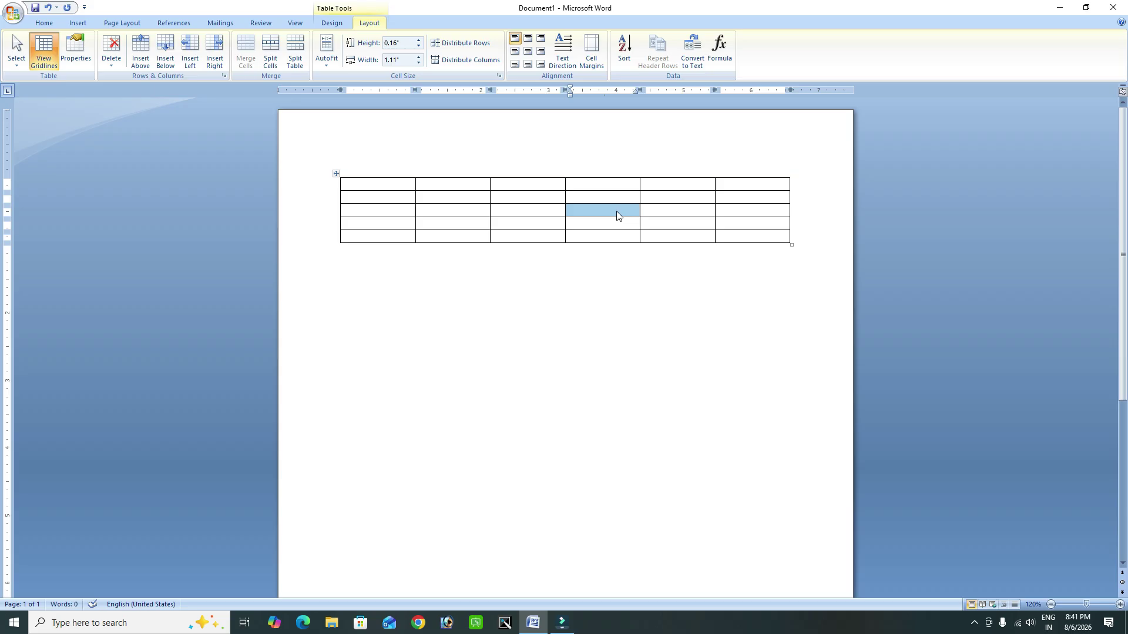
Step: Select the table's entire fifth column
click(685, 187)
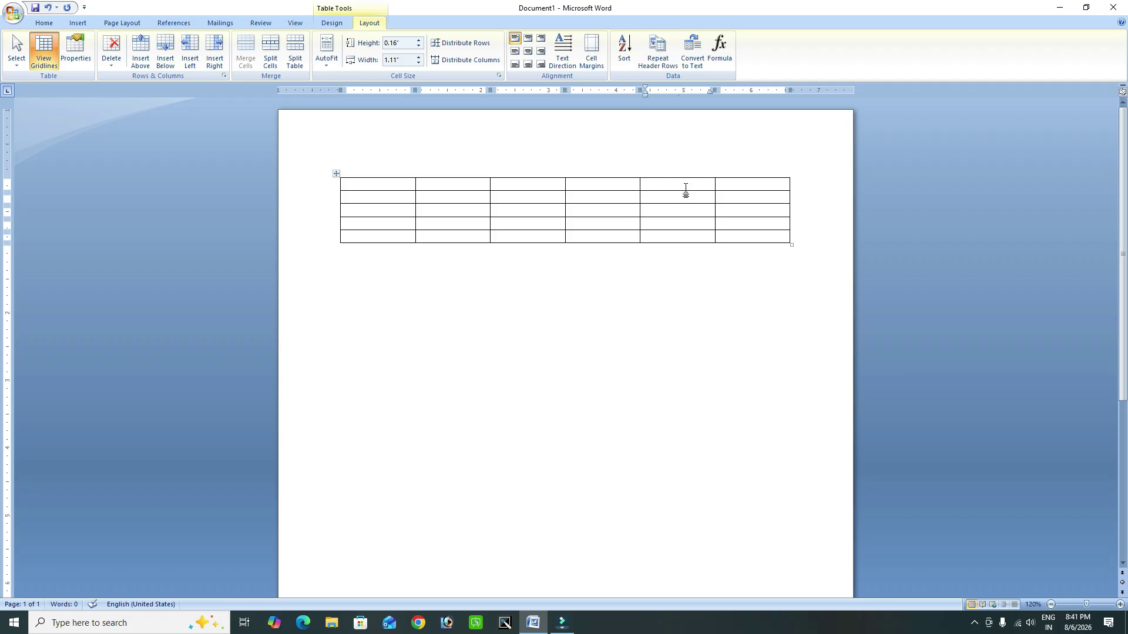
click(16, 63)
click(41, 91)
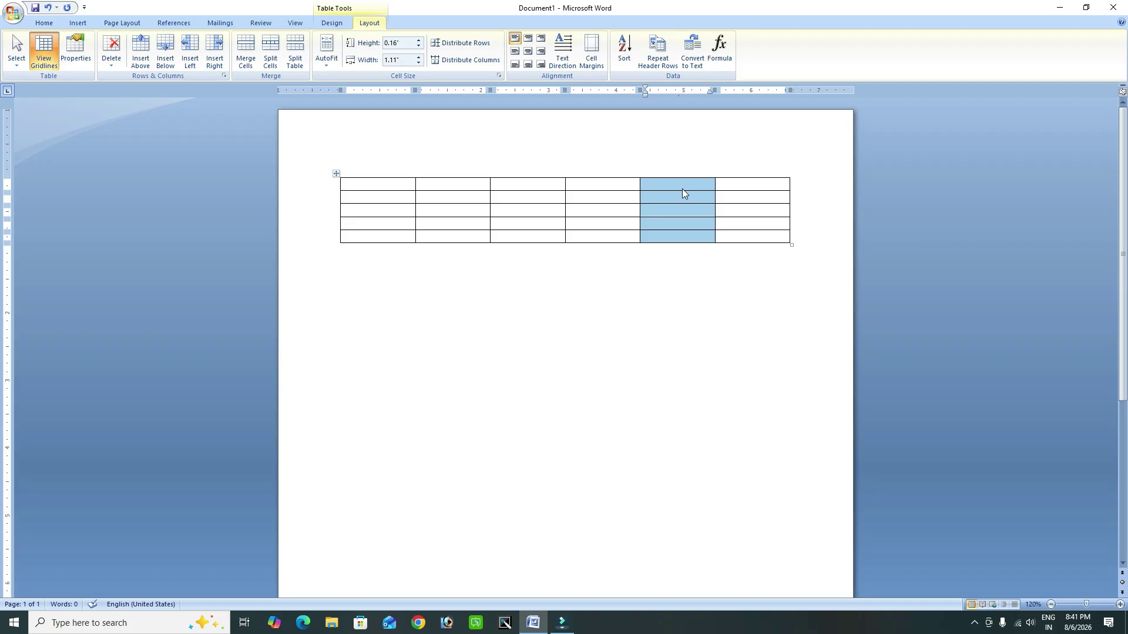
Step: Select the table's entire second row
click(375, 197)
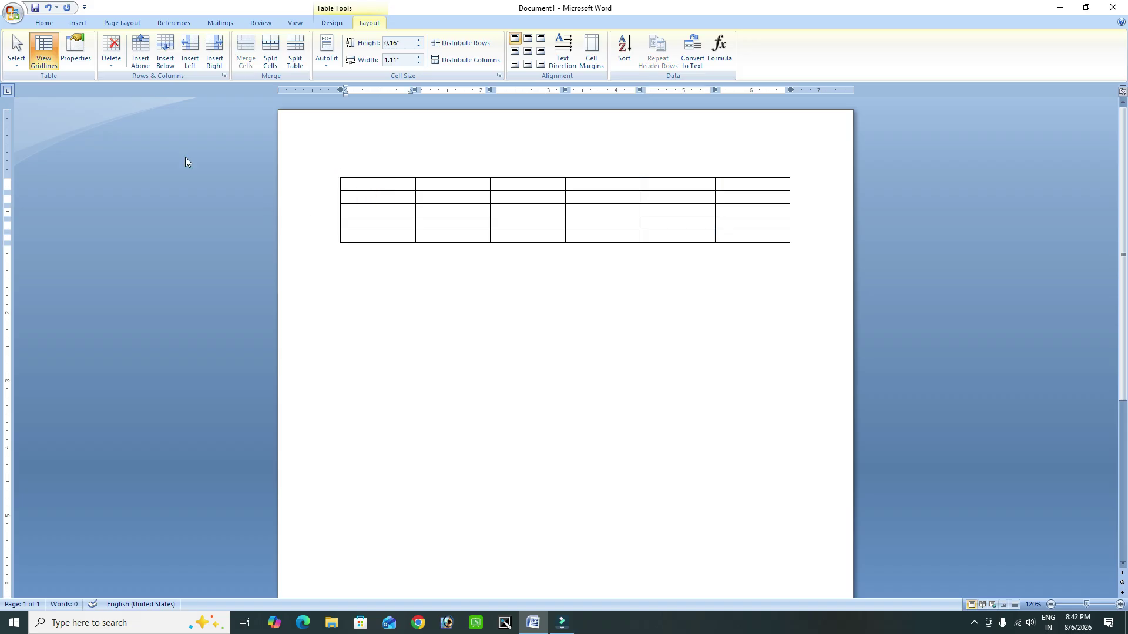
click(16, 50)
click(32, 105)
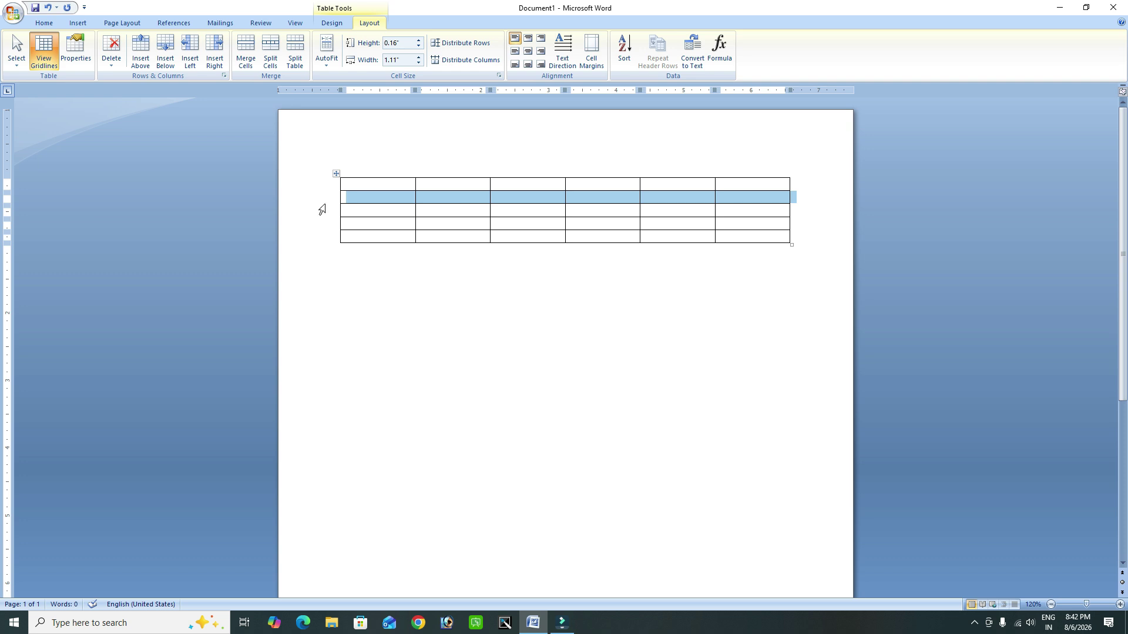
Step: Select the entire table and remove all of its borders with No Border
click(13, 62)
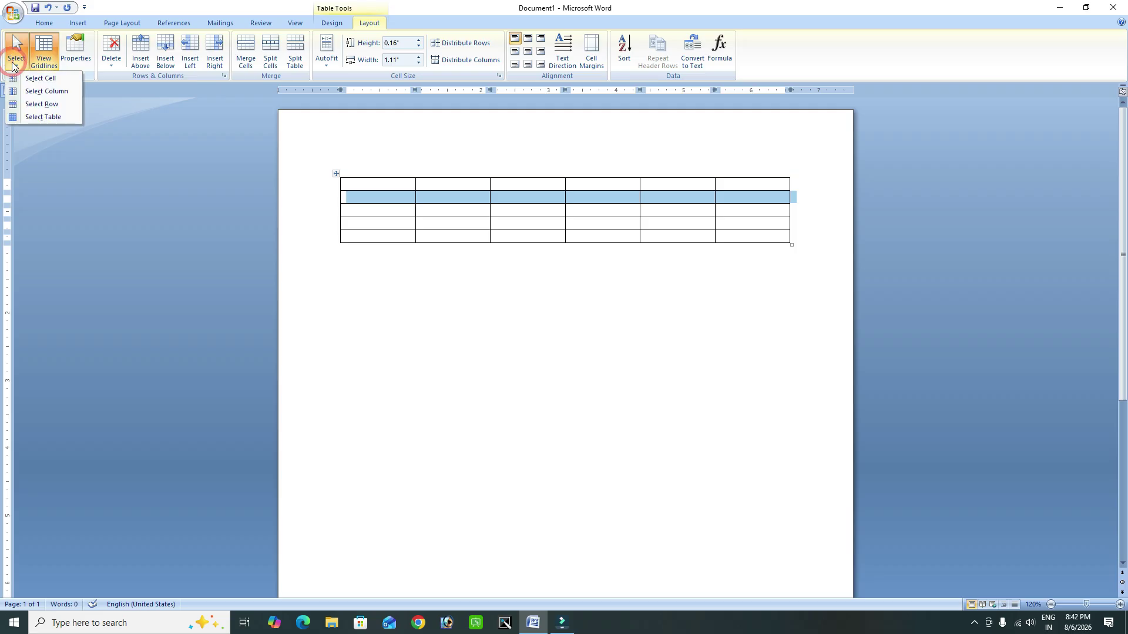
click(46, 117)
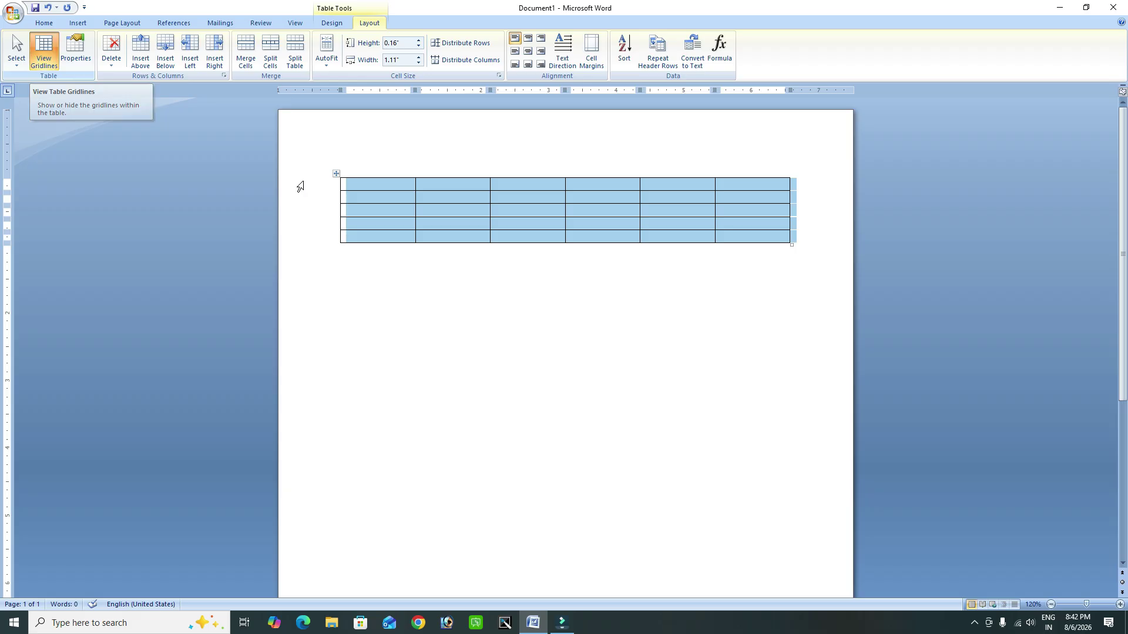
click(337, 25)
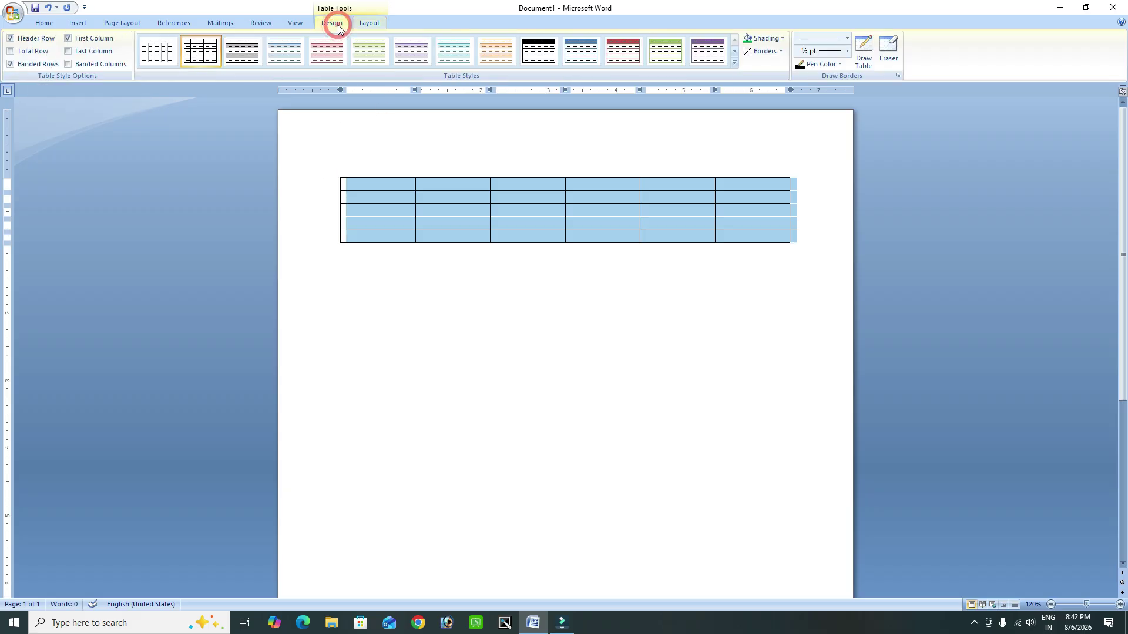
click(780, 52)
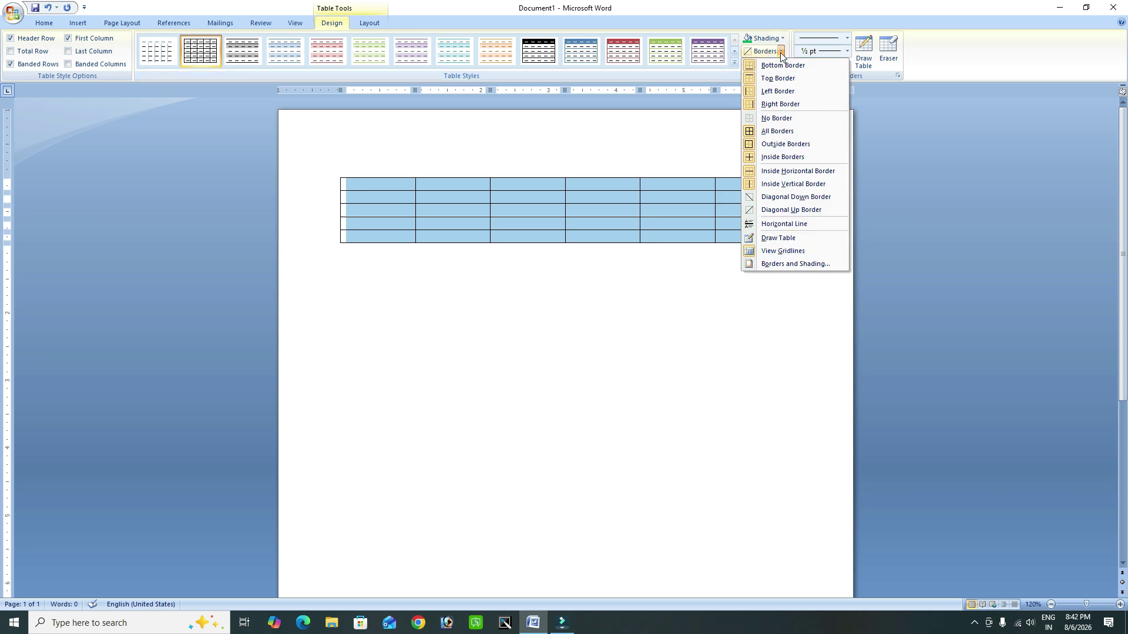
click(770, 121)
click(679, 337)
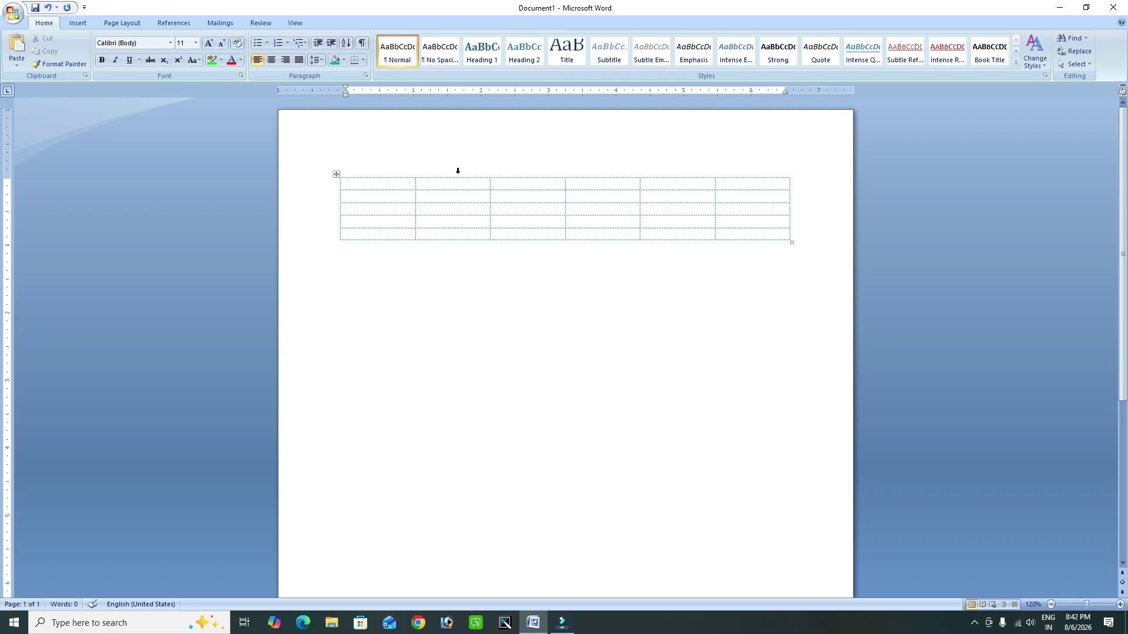
click(461, 195)
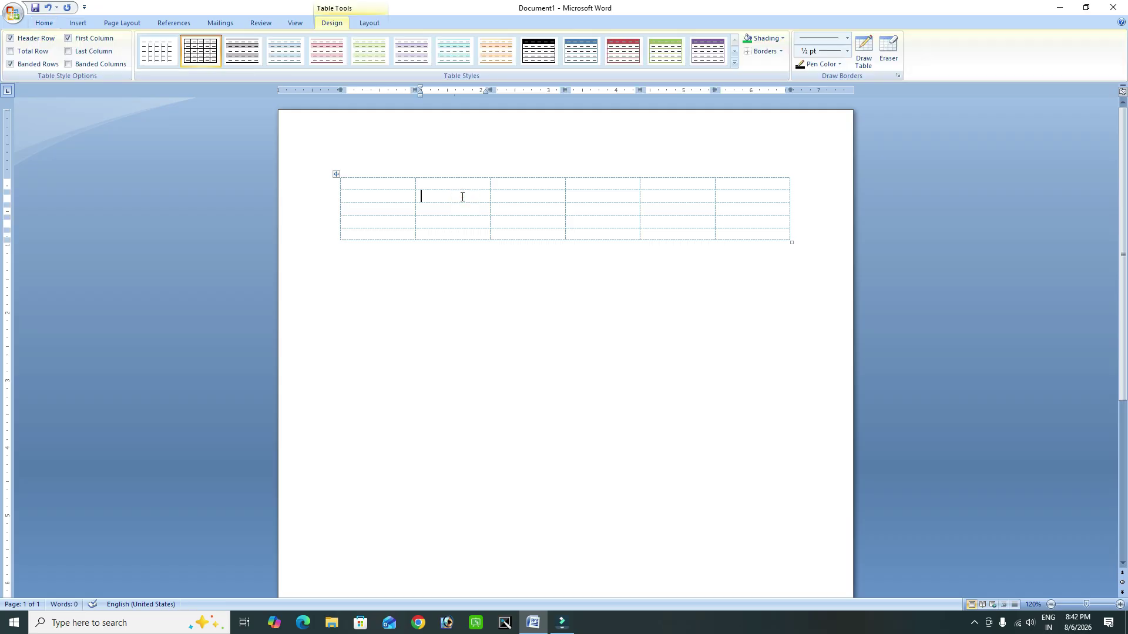
click(371, 23)
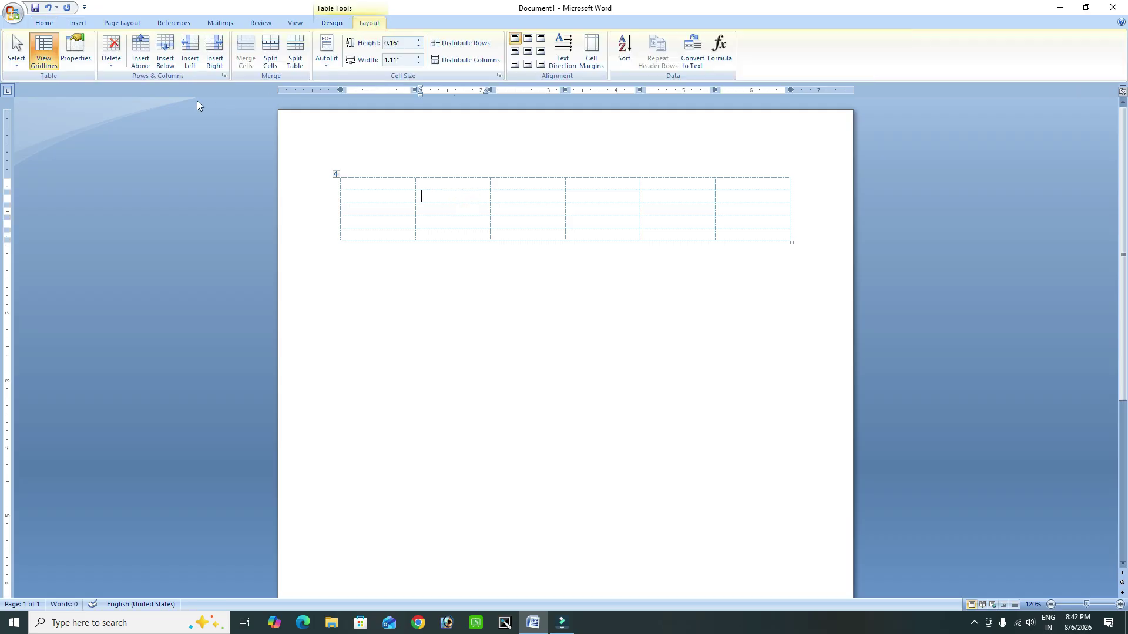
click(70, 58)
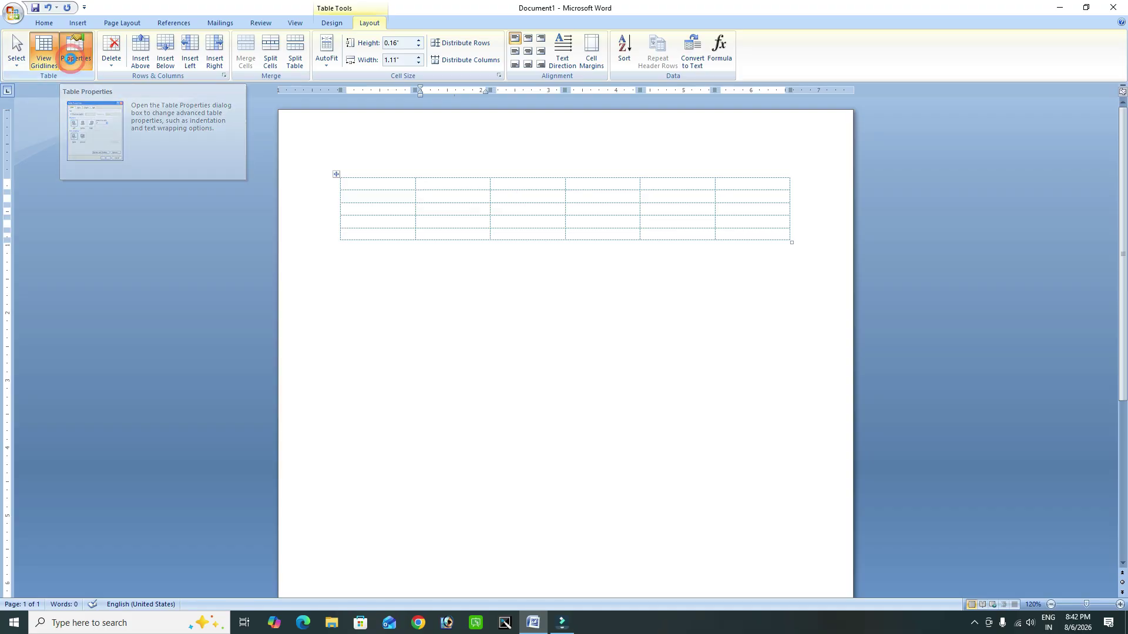
click(672, 176)
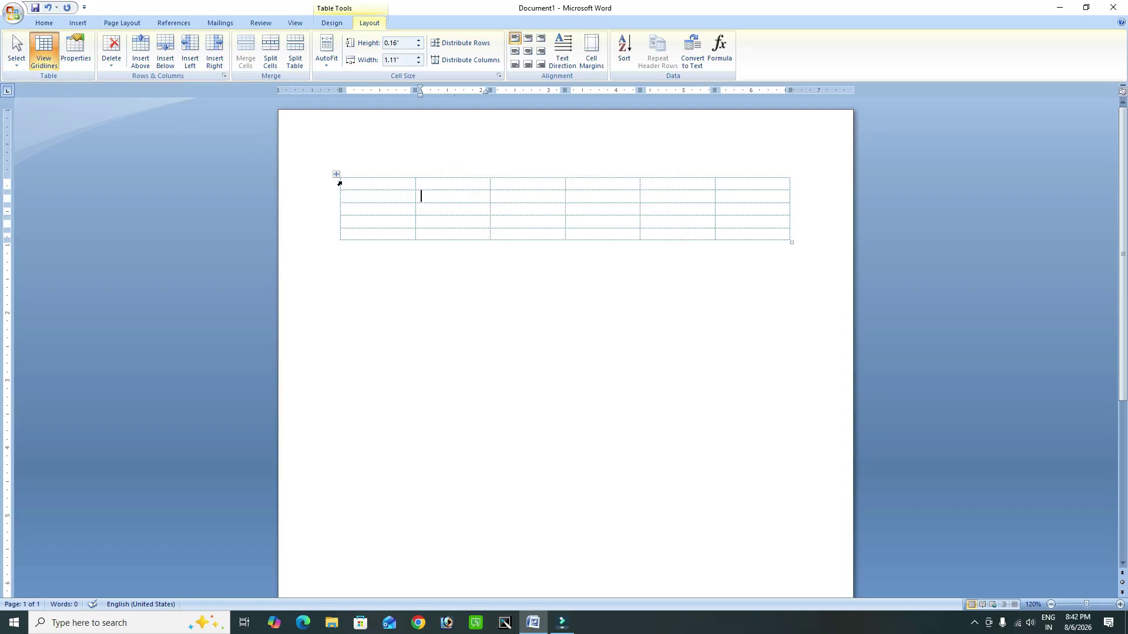
Step: Delete the whole table and generate sample paragraphs in its place with =RAND()
click(338, 175)
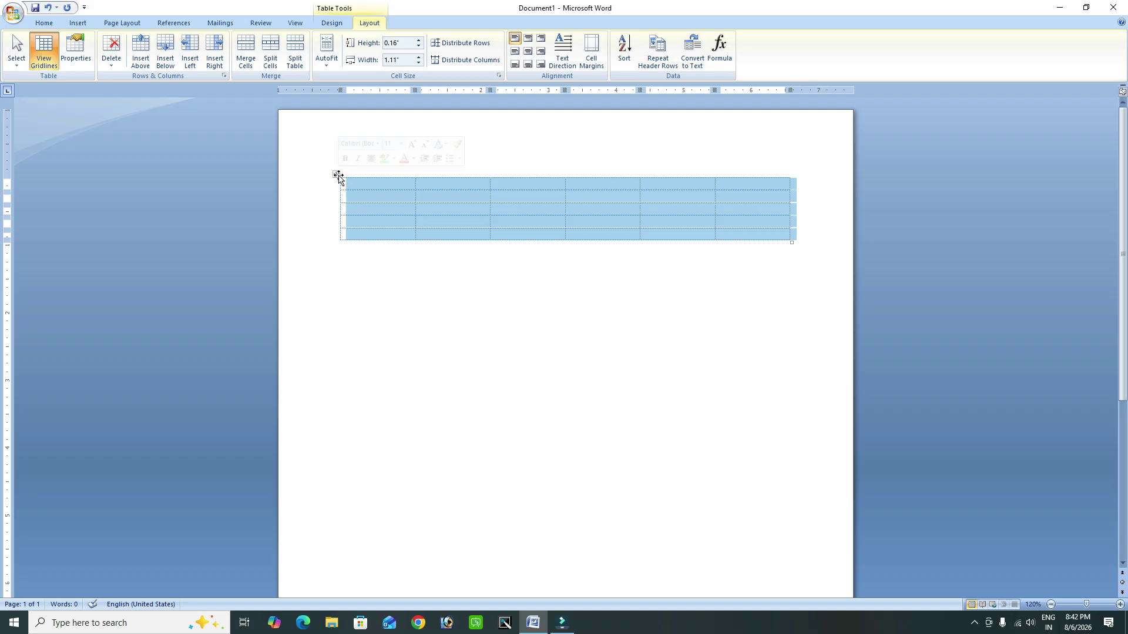
key(BackSpace)
text(=)
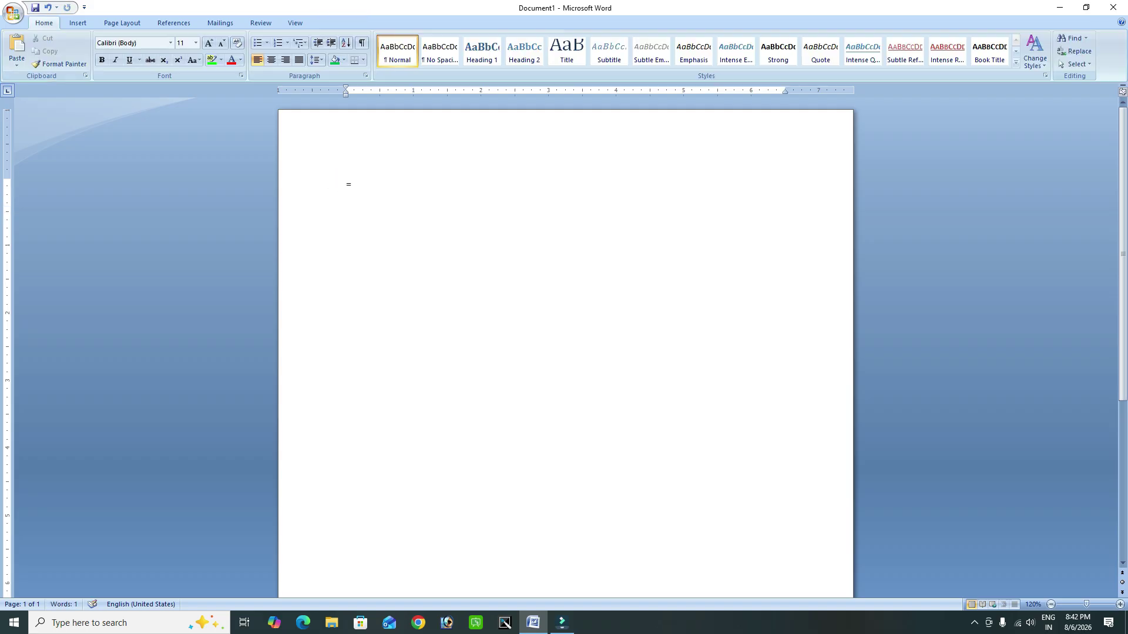
text(RAND())
key(Return)
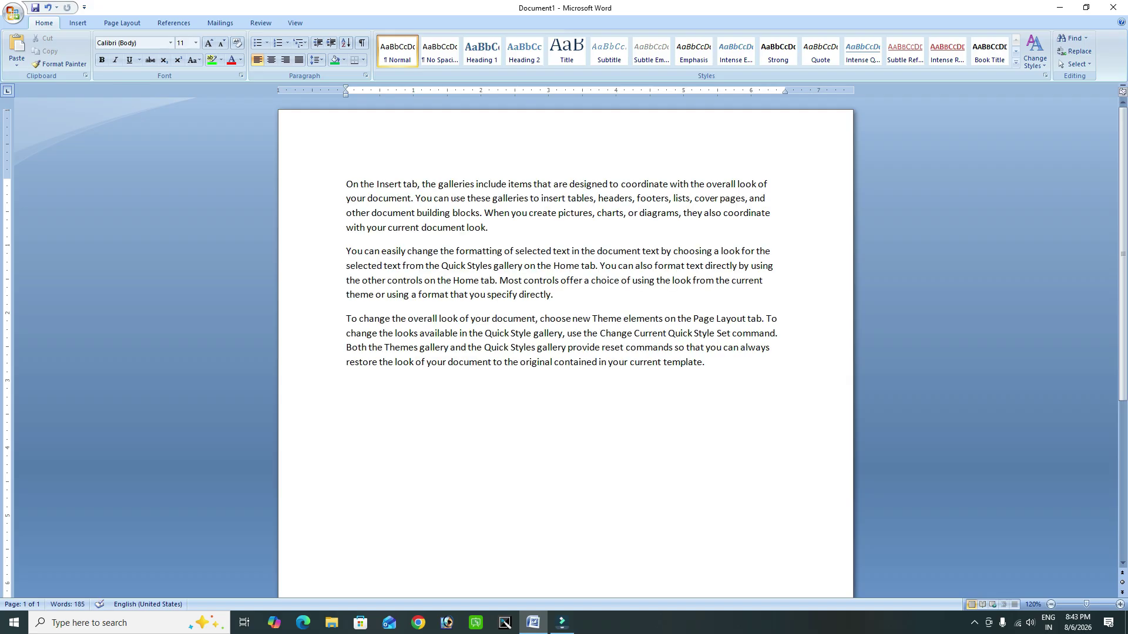
Step: Insert a table with four columns and three rows below the sample paragraphs
click(122, 22)
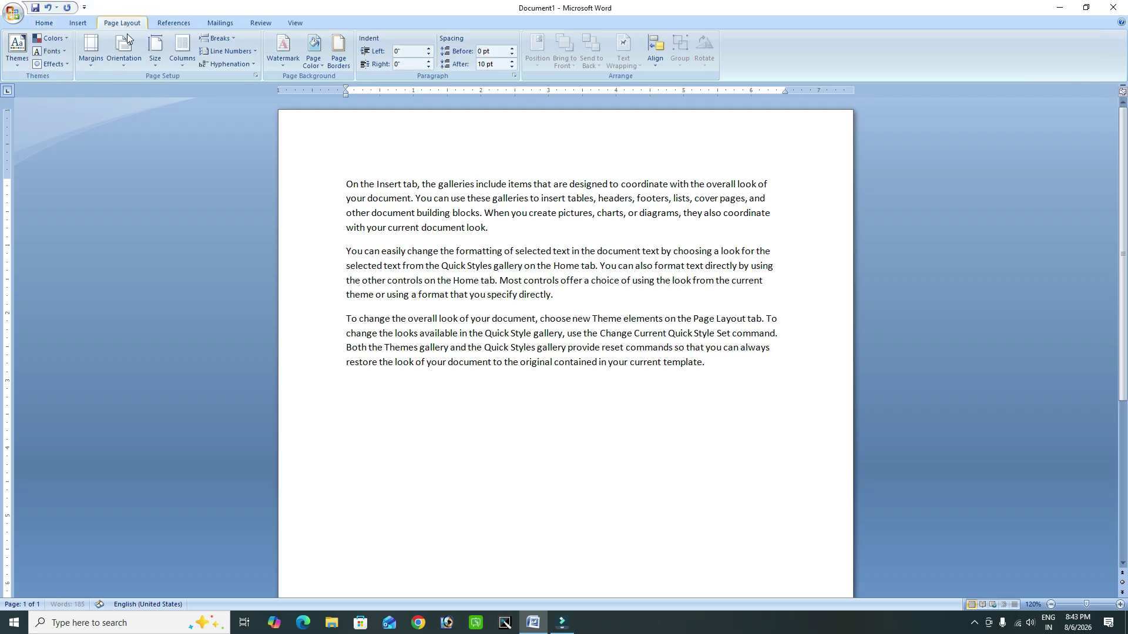
click(77, 24)
click(93, 57)
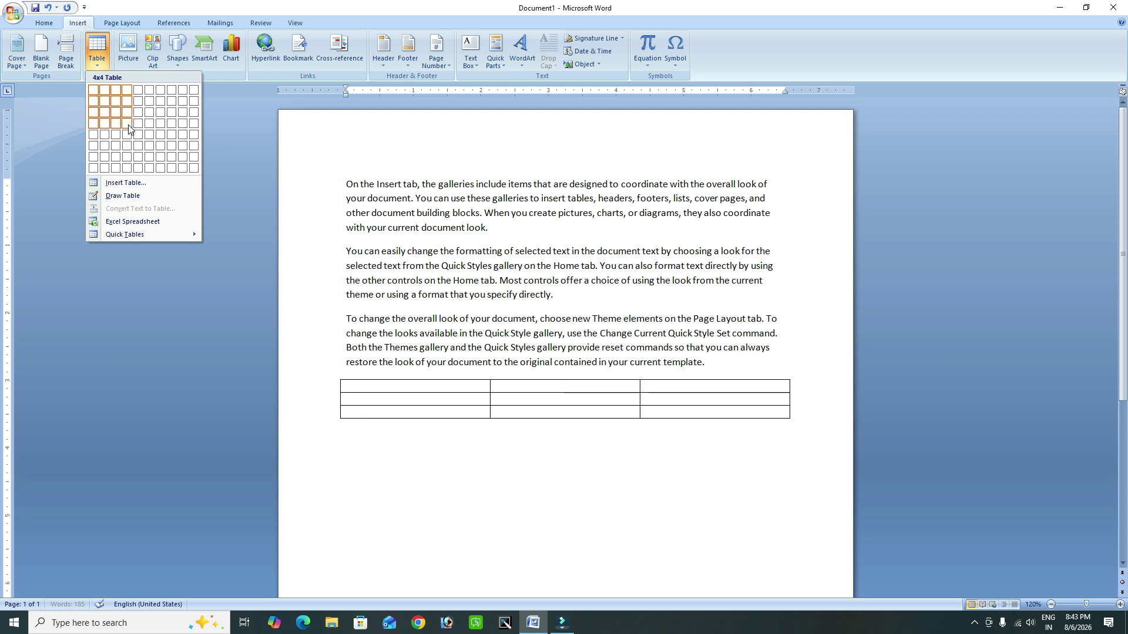
click(129, 115)
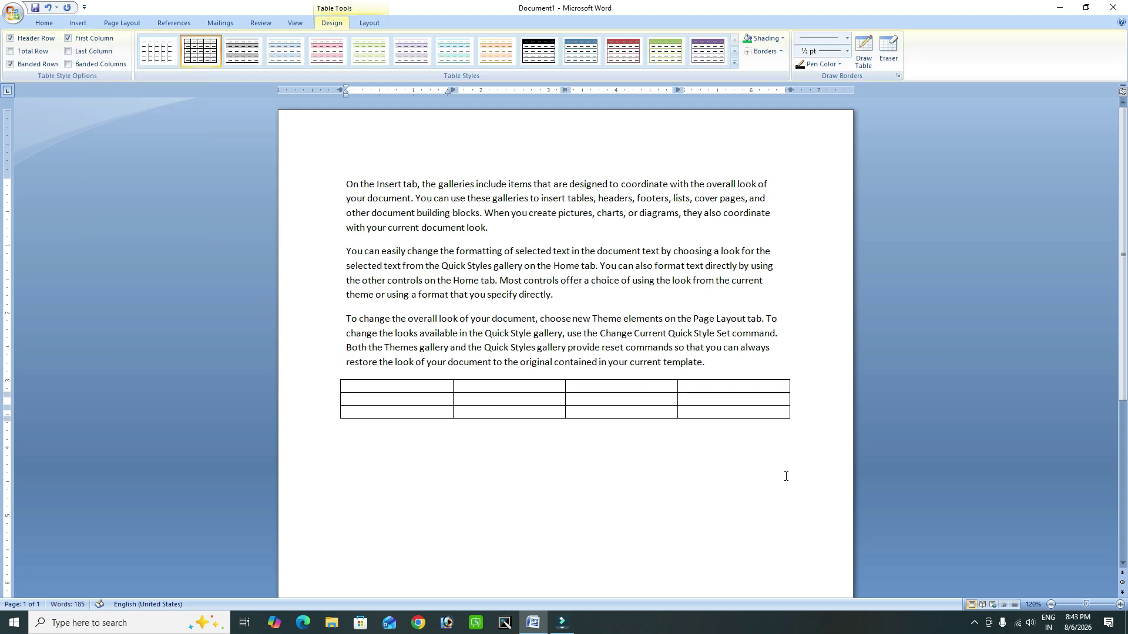
Step: Shrink the table to columns about 0.4" wide and move it above the first paragraph
drag(791, 421, 449, 424)
drag(336, 375, 396, 126)
Step: Set the table's alignment to Center in its table properties
click(372, 21)
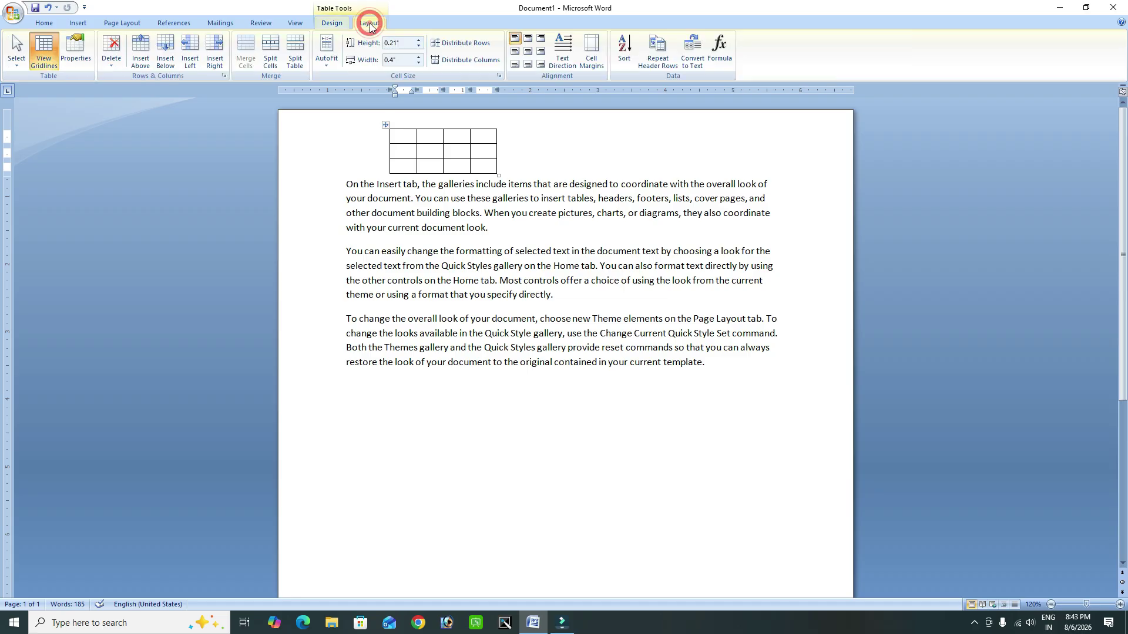
click(76, 50)
drag(513, 176, 166, 91)
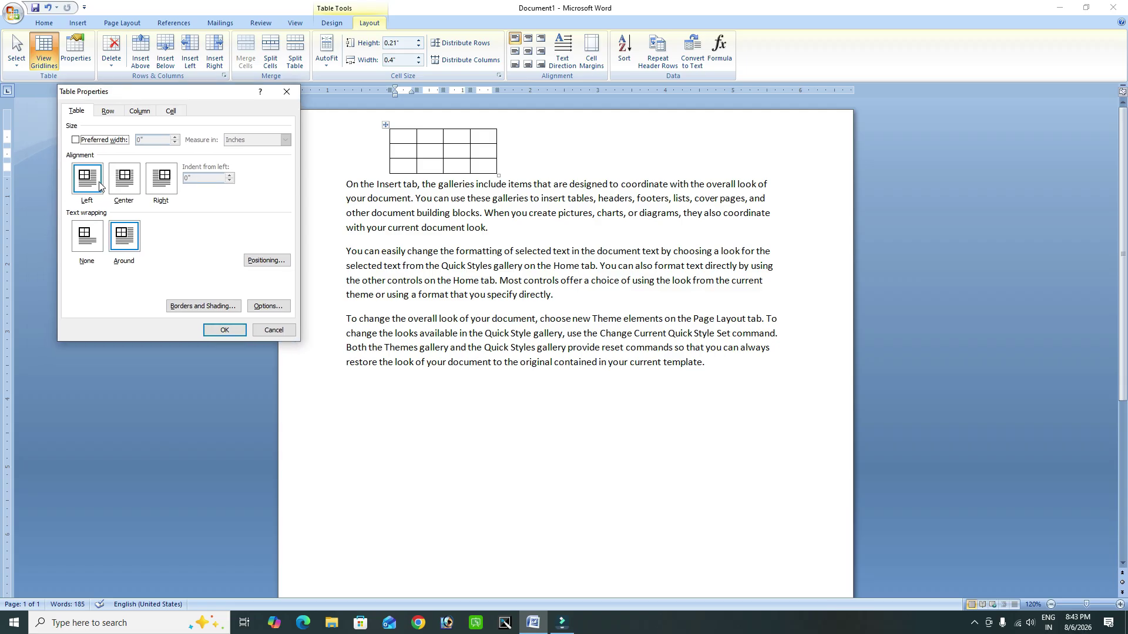
click(221, 331)
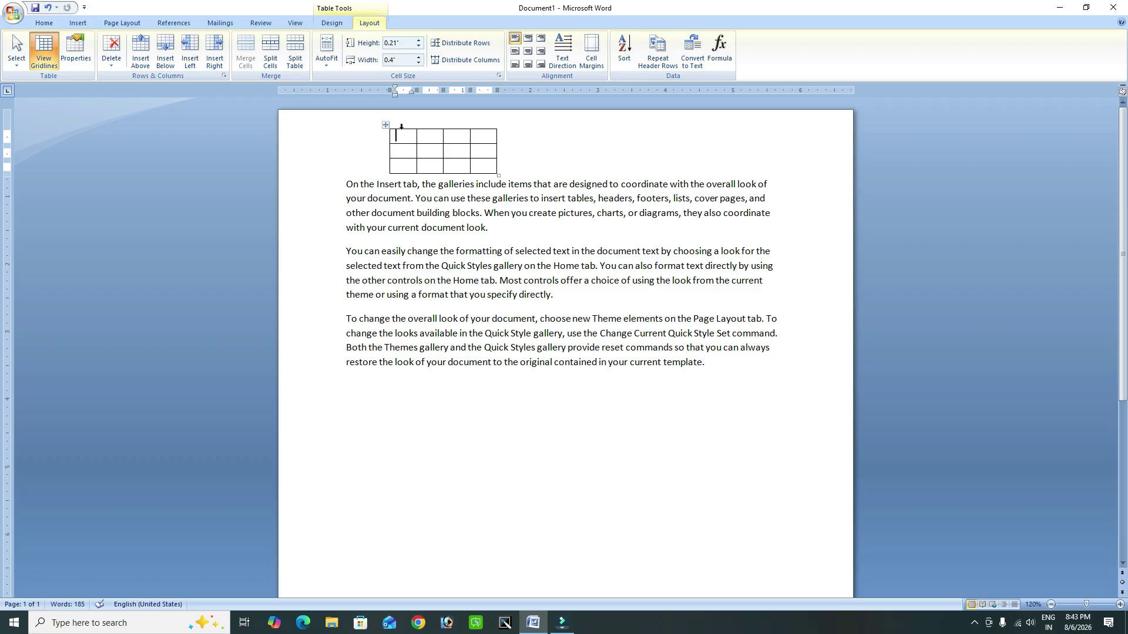
click(76, 50)
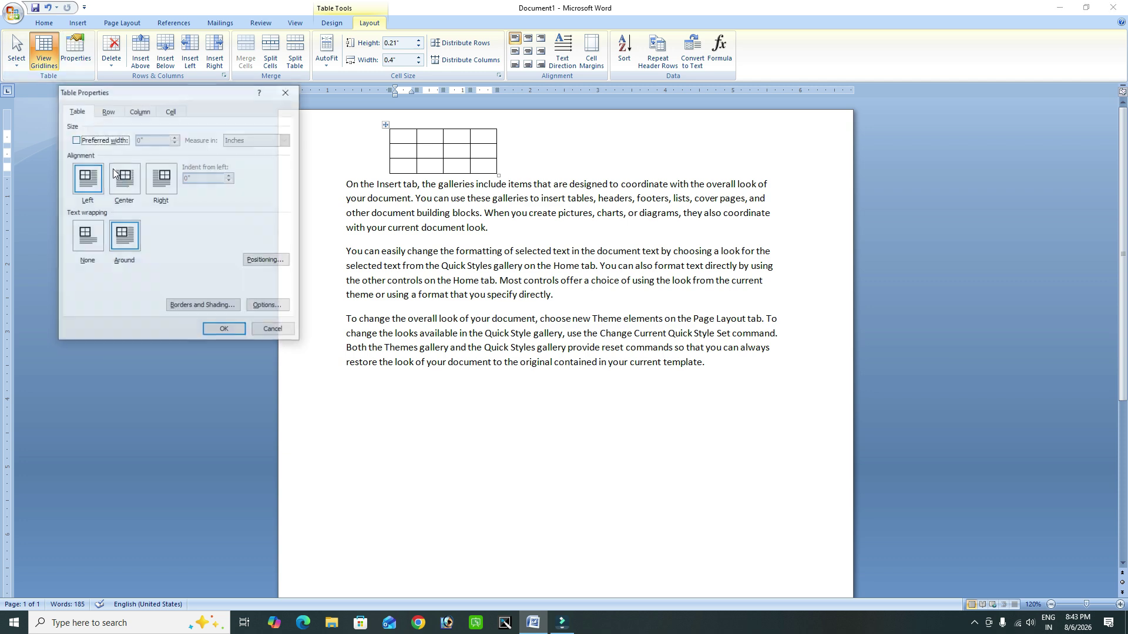
click(128, 191)
click(218, 329)
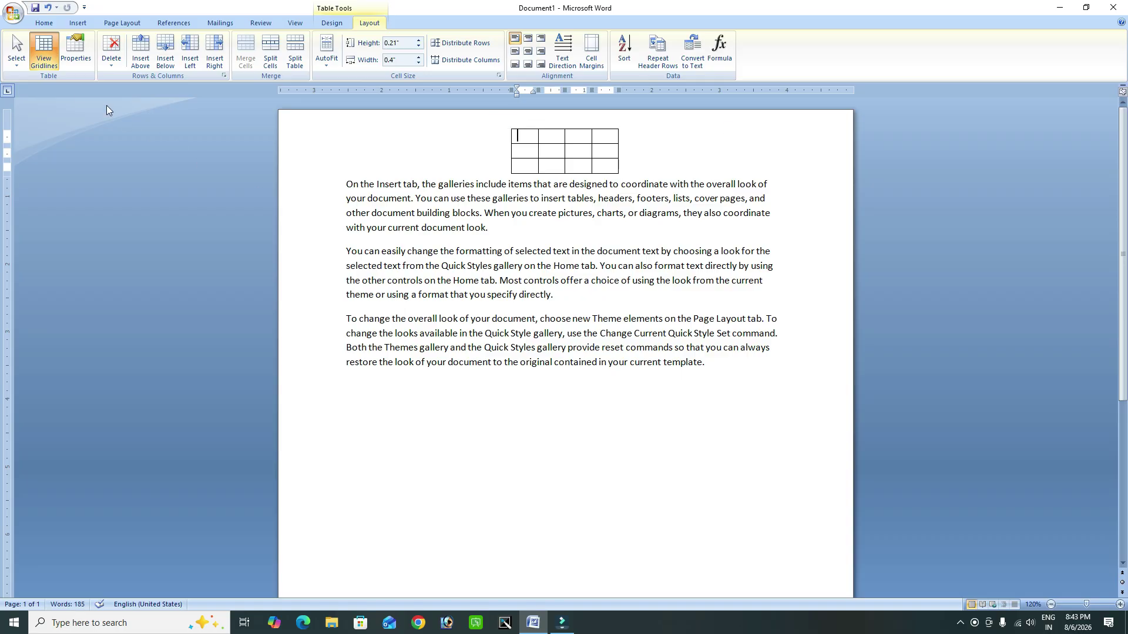
Step: Set the table's alignment to Right and move it back inside the page's right margin, above the first paragraph's end
click(65, 62)
click(170, 187)
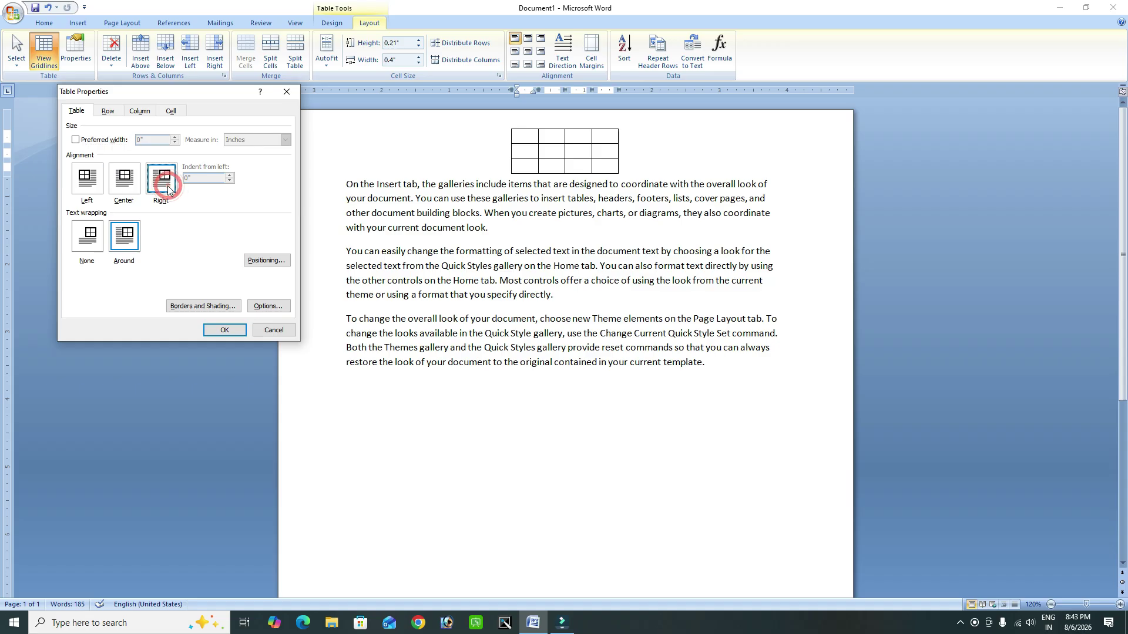
click(224, 330)
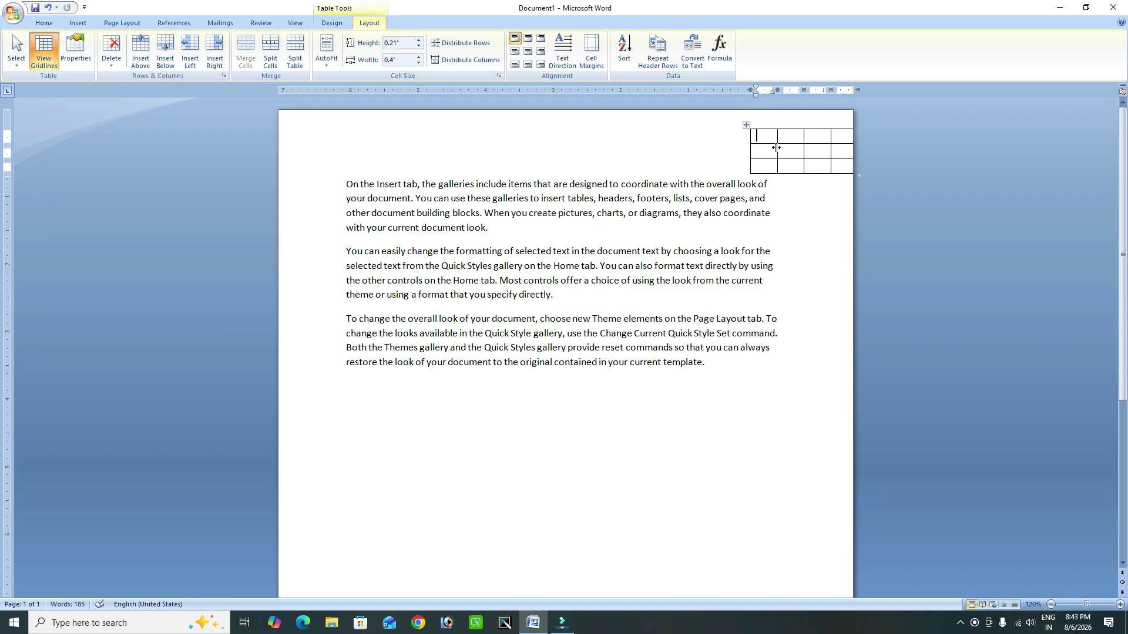
drag(745, 125, 679, 130)
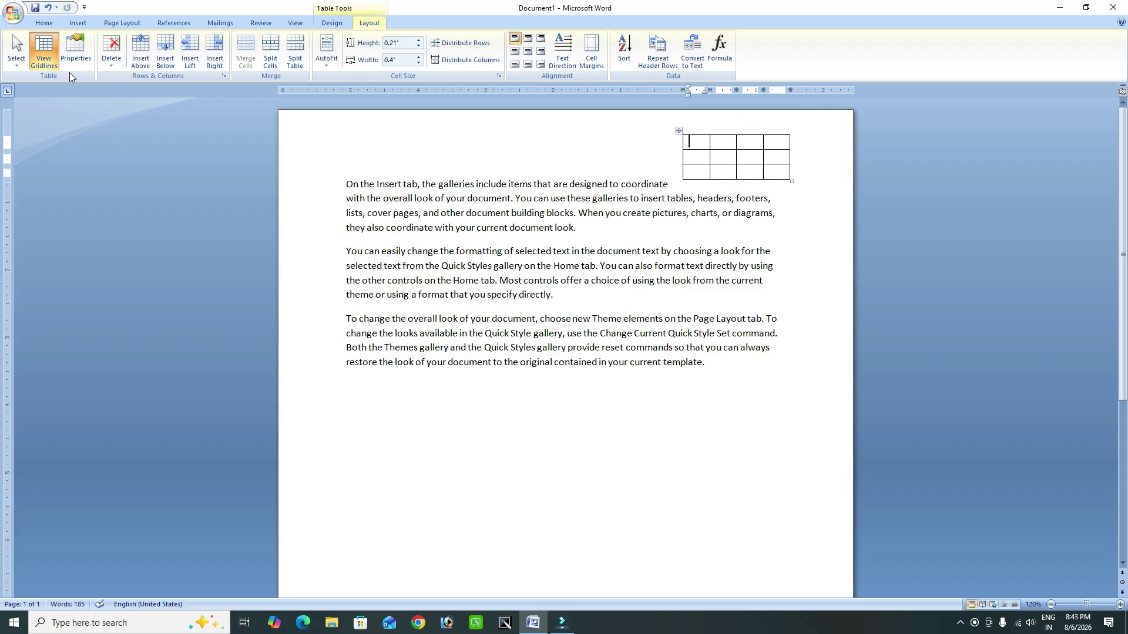
Step: Set the table's text wrapping to None in its table properties
click(75, 51)
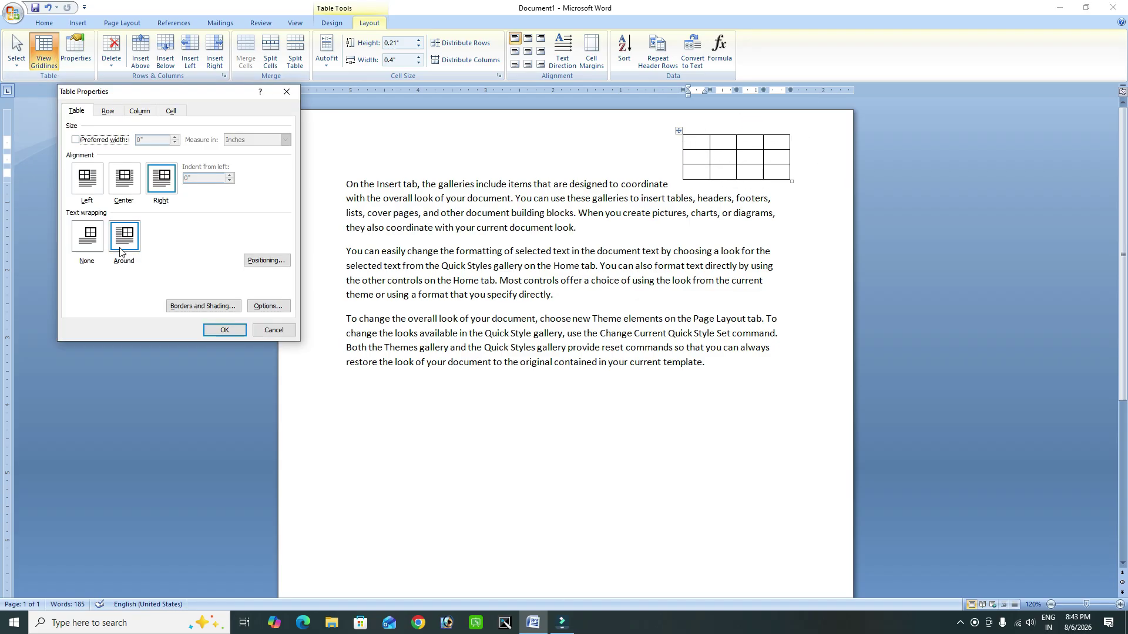
click(88, 246)
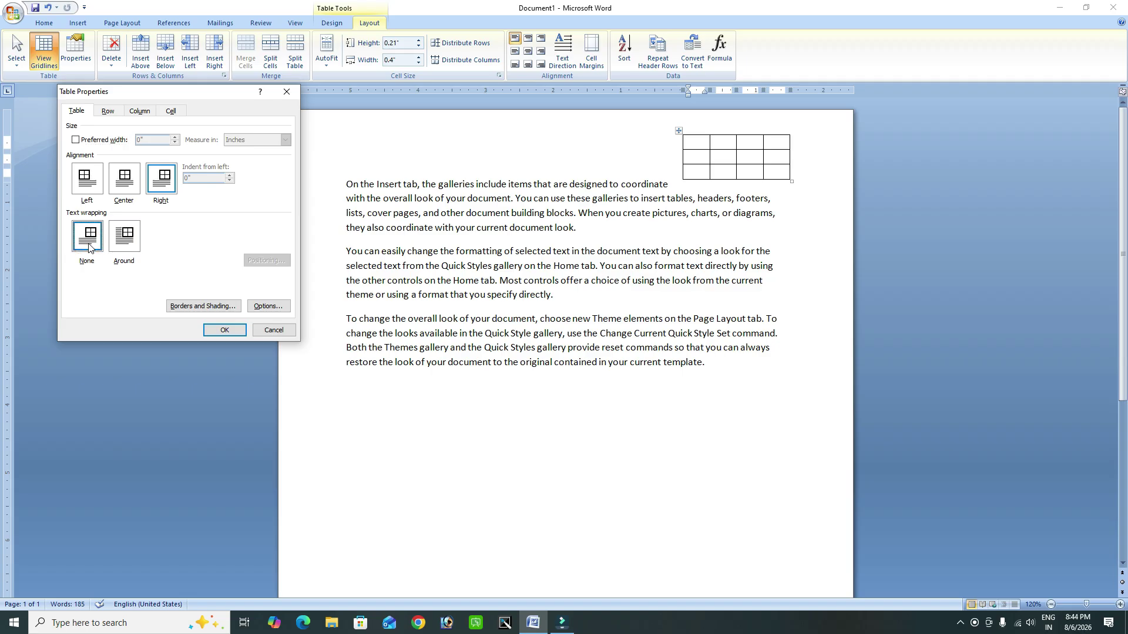
click(216, 330)
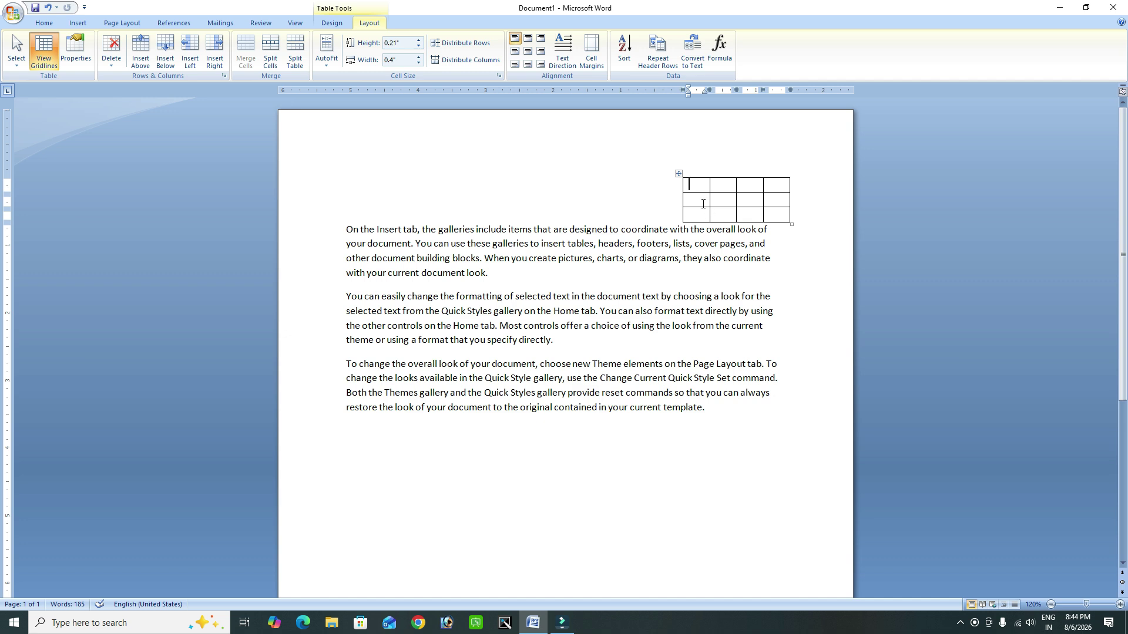
Step: Set the table's text wrapping to Around so the first paragraph flows beside it
click(83, 54)
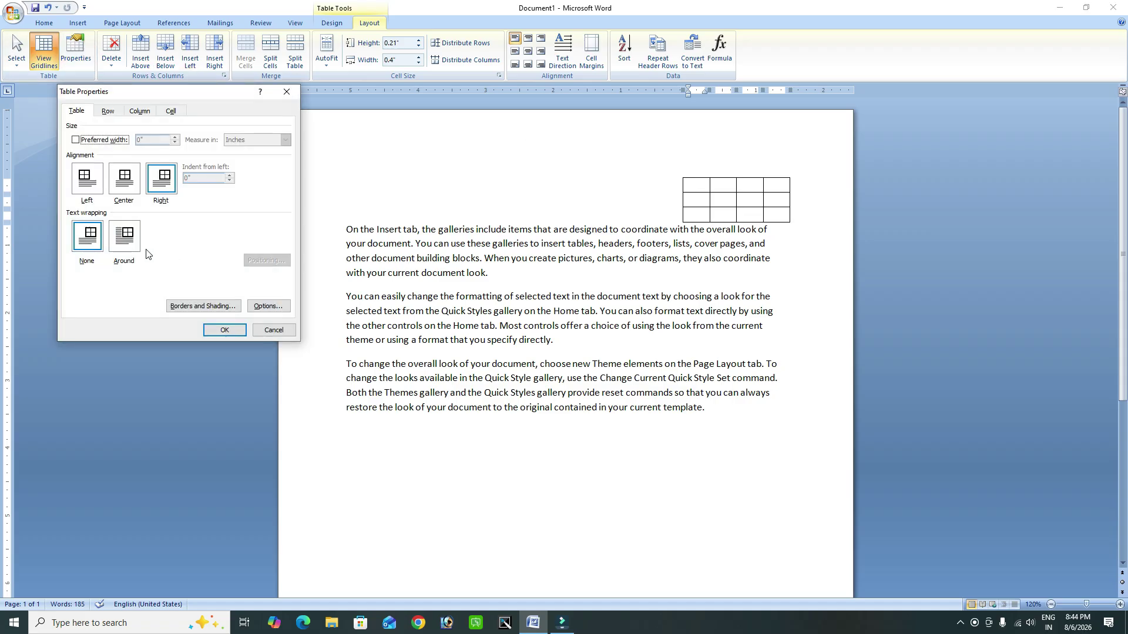
click(124, 236)
click(226, 330)
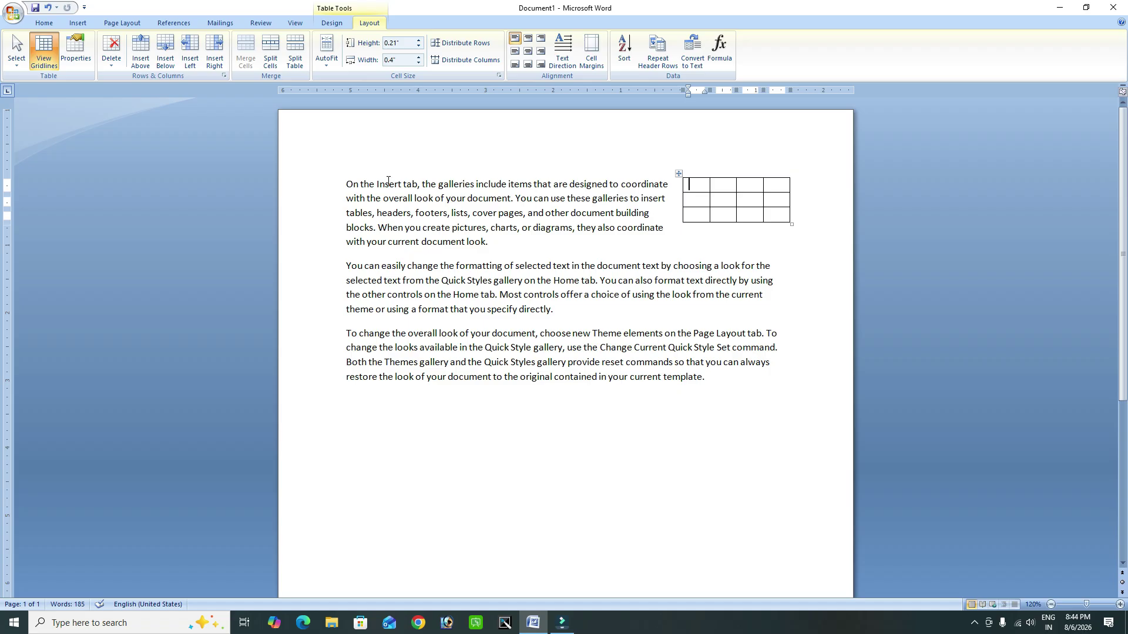
Step: Move the table into the body text across the first and second paragraphs, and check its wrapping in the table properties
drag(346, 183, 703, 374)
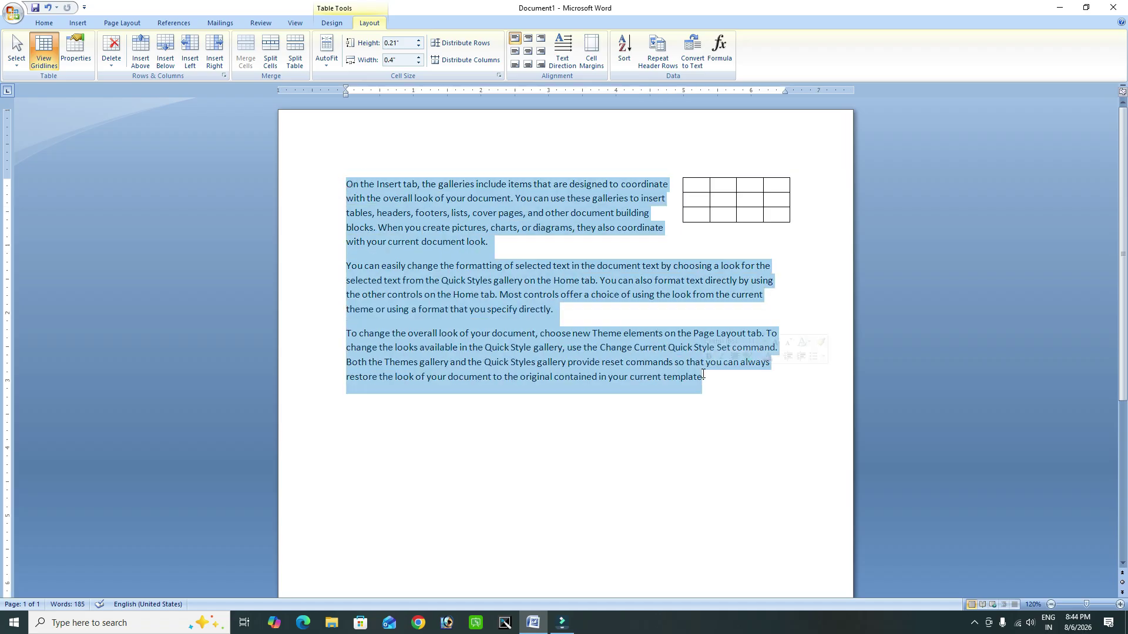
click(721, 203)
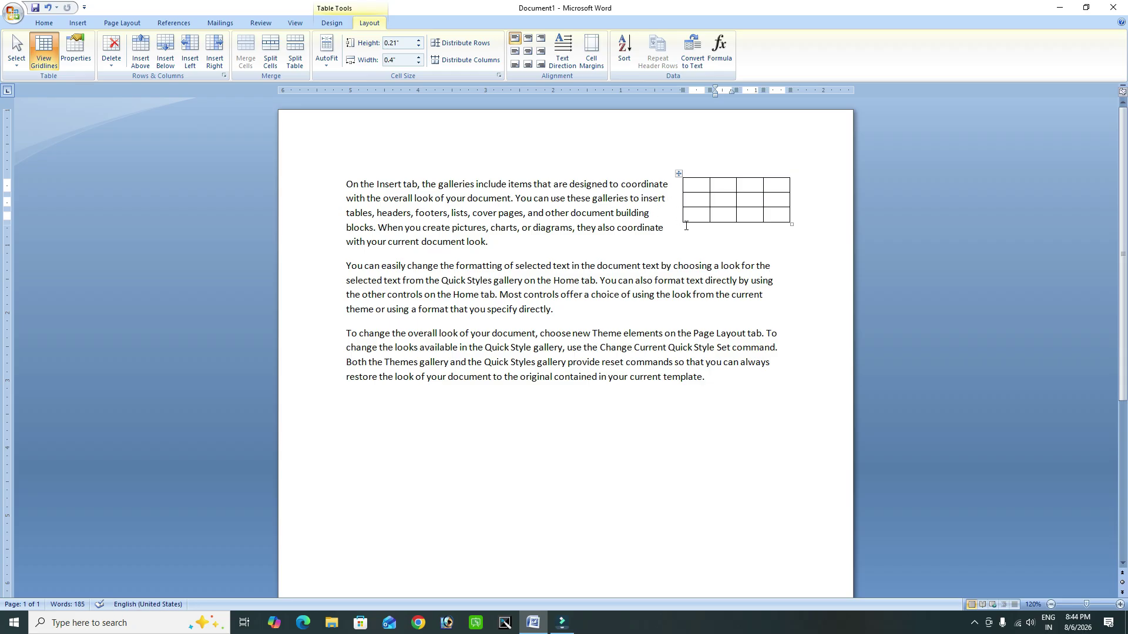
click(697, 198)
drag(679, 174, 587, 204)
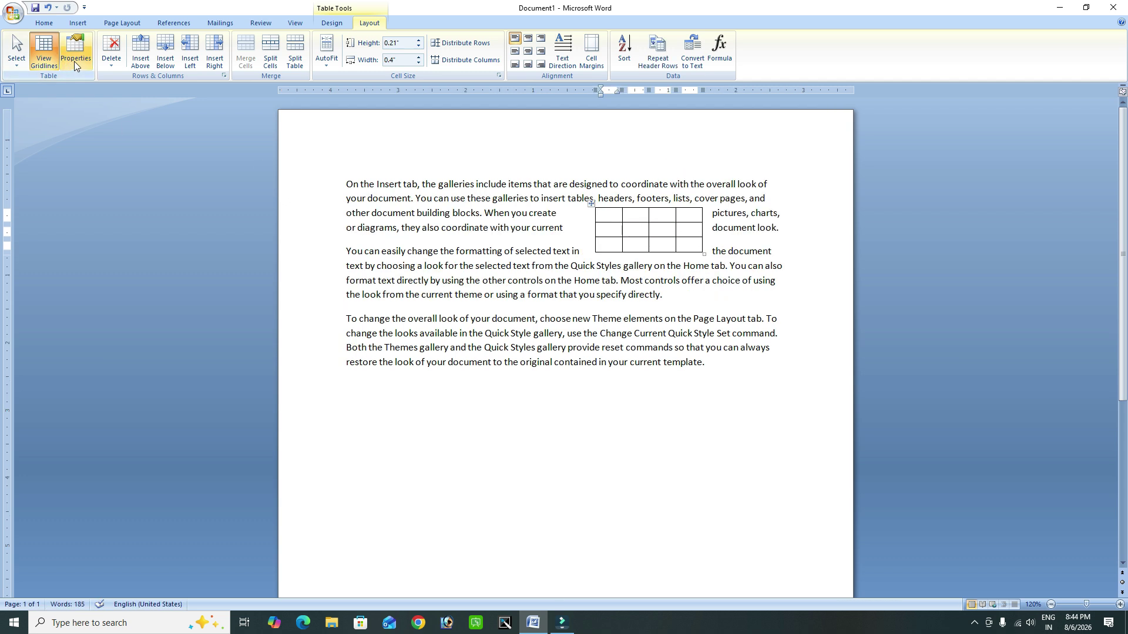
click(75, 53)
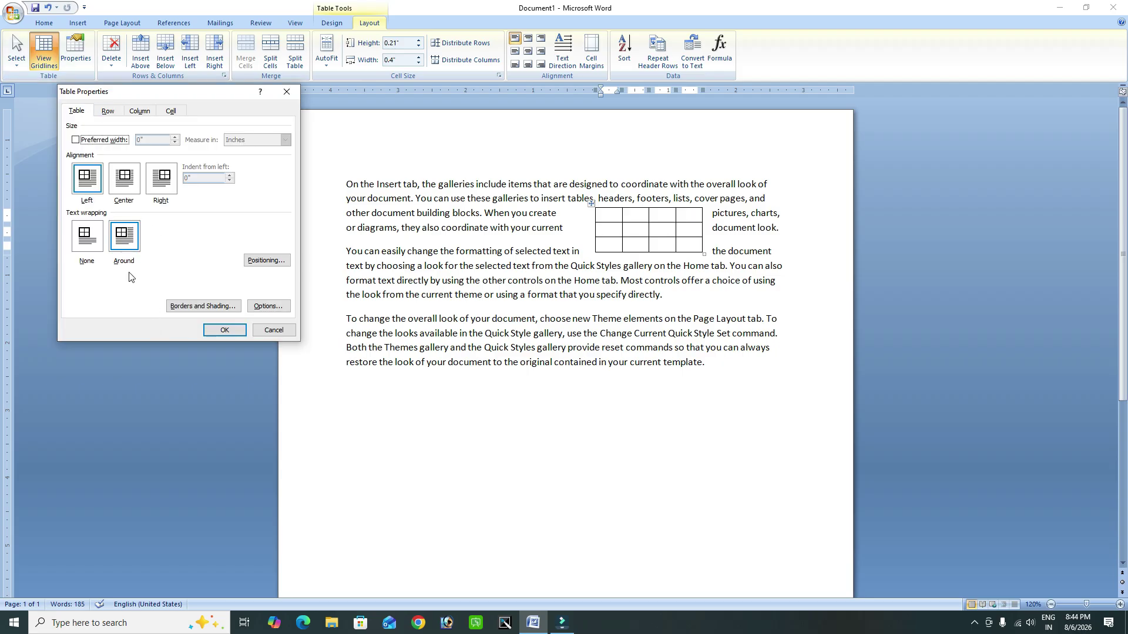
click(259, 331)
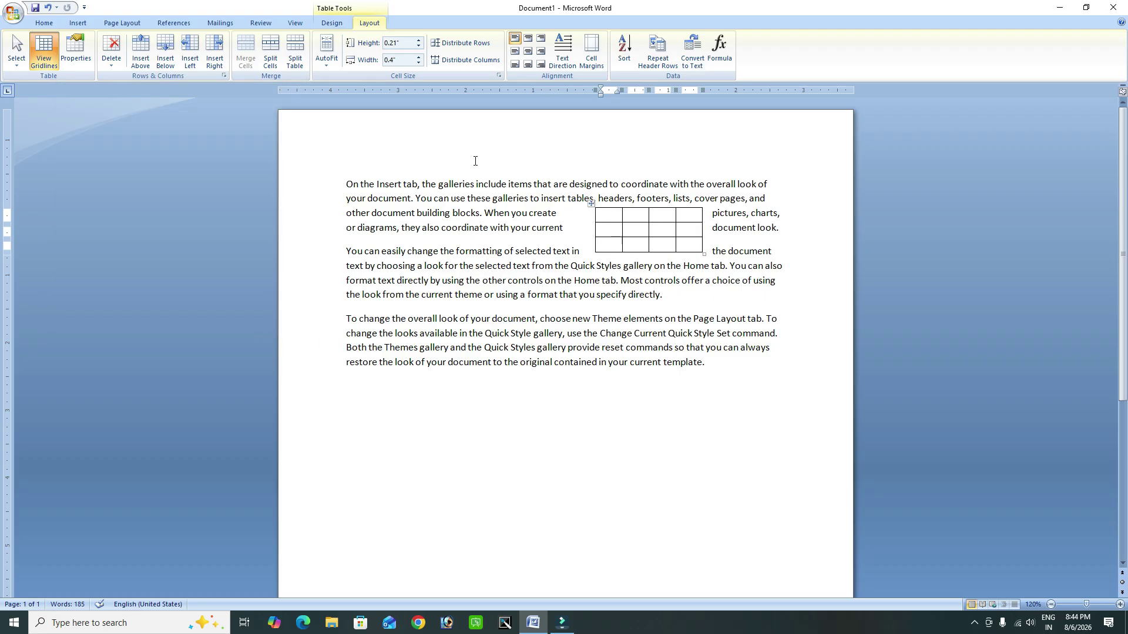
click(115, 72)
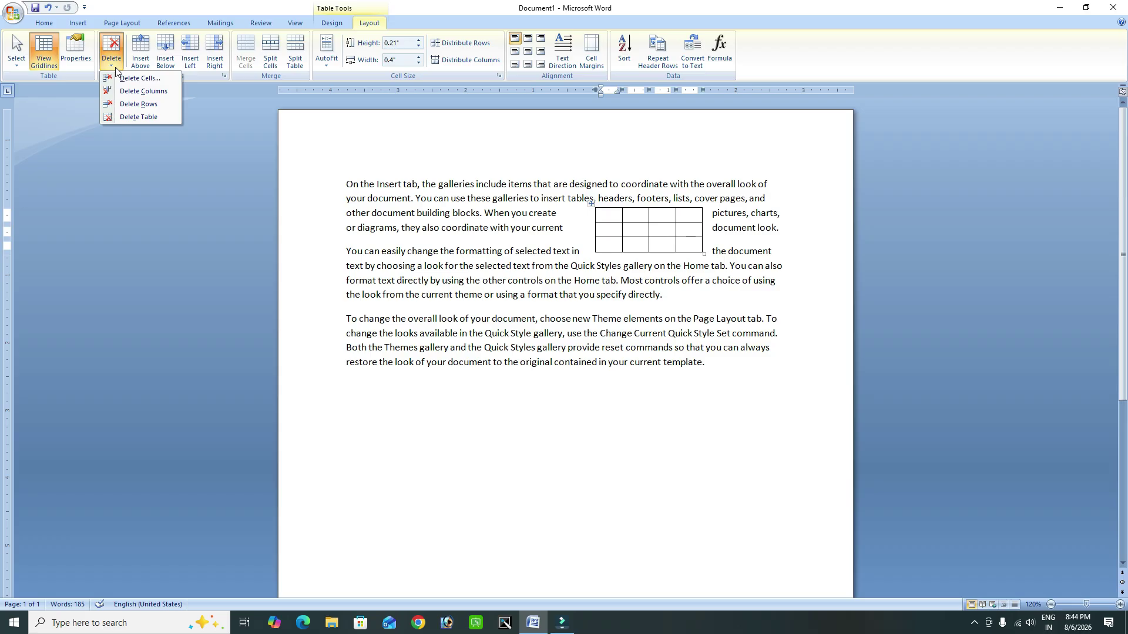
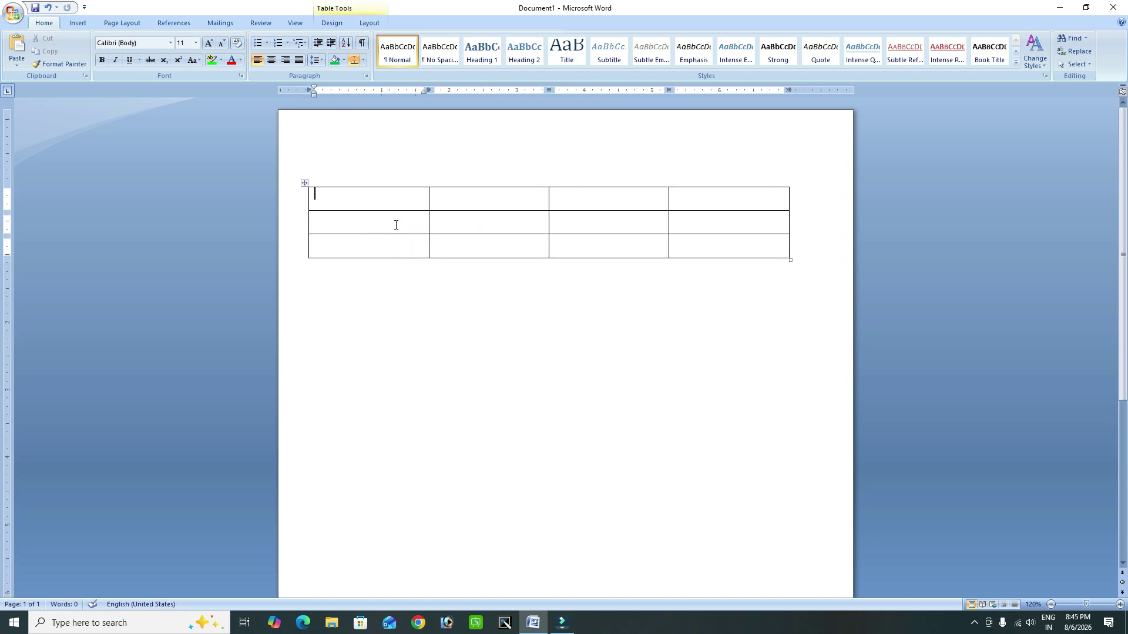
click(369, 18)
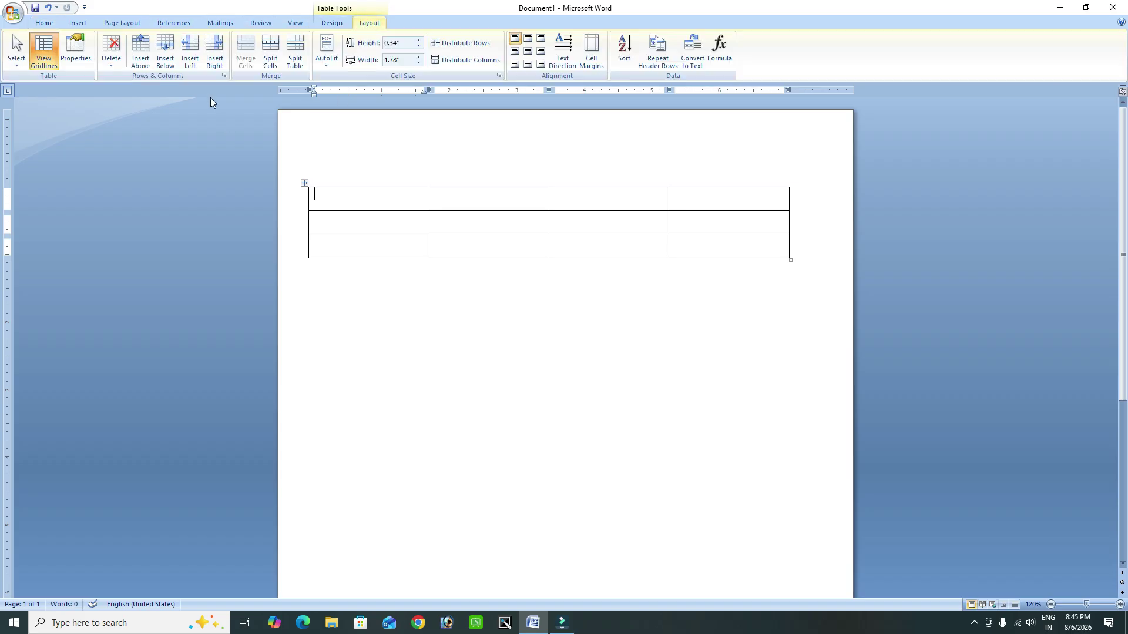
click(118, 65)
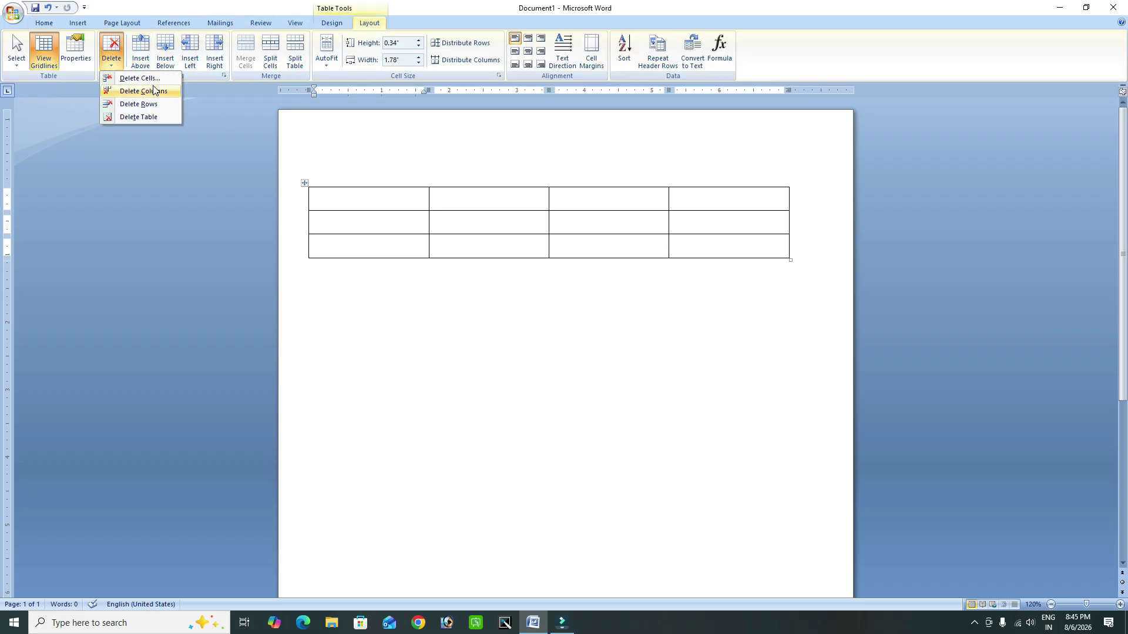
click(518, 201)
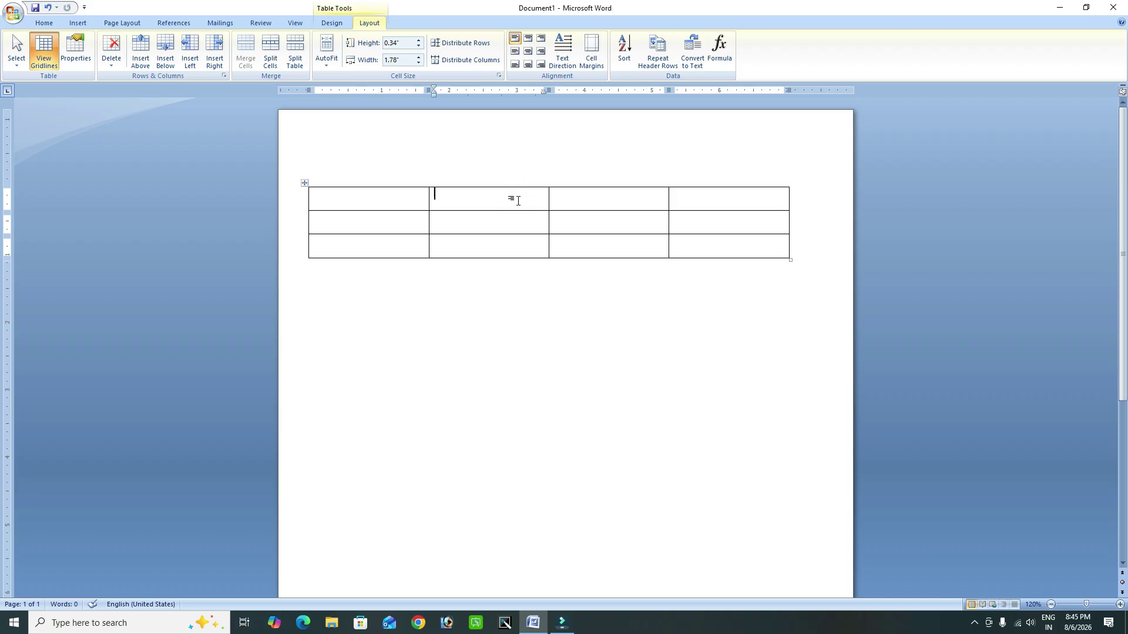
click(111, 61)
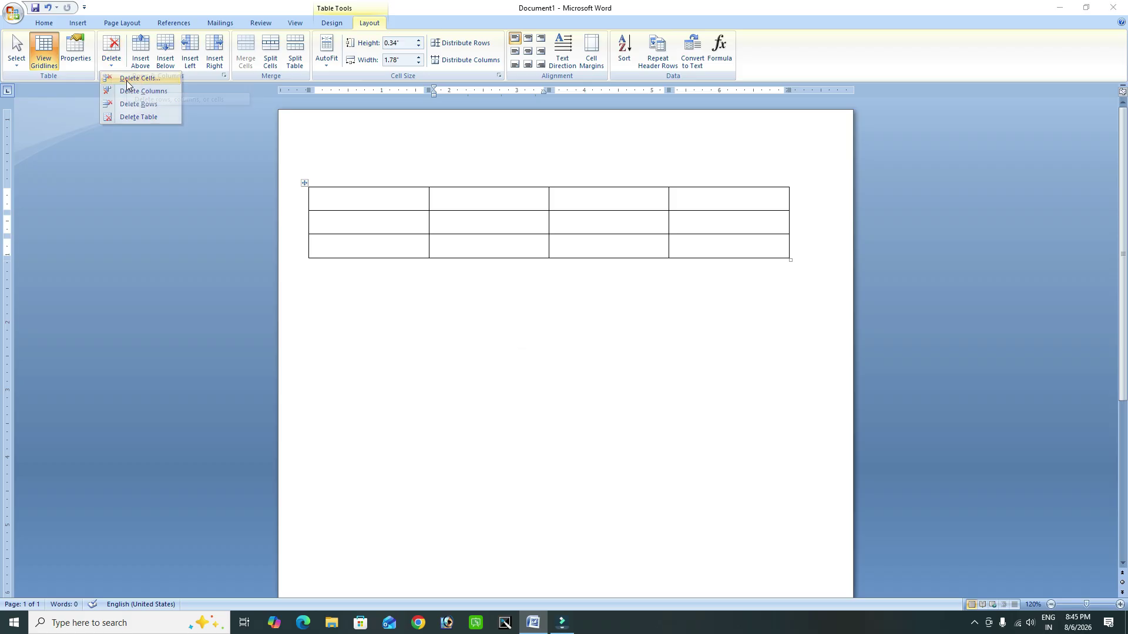
click(135, 79)
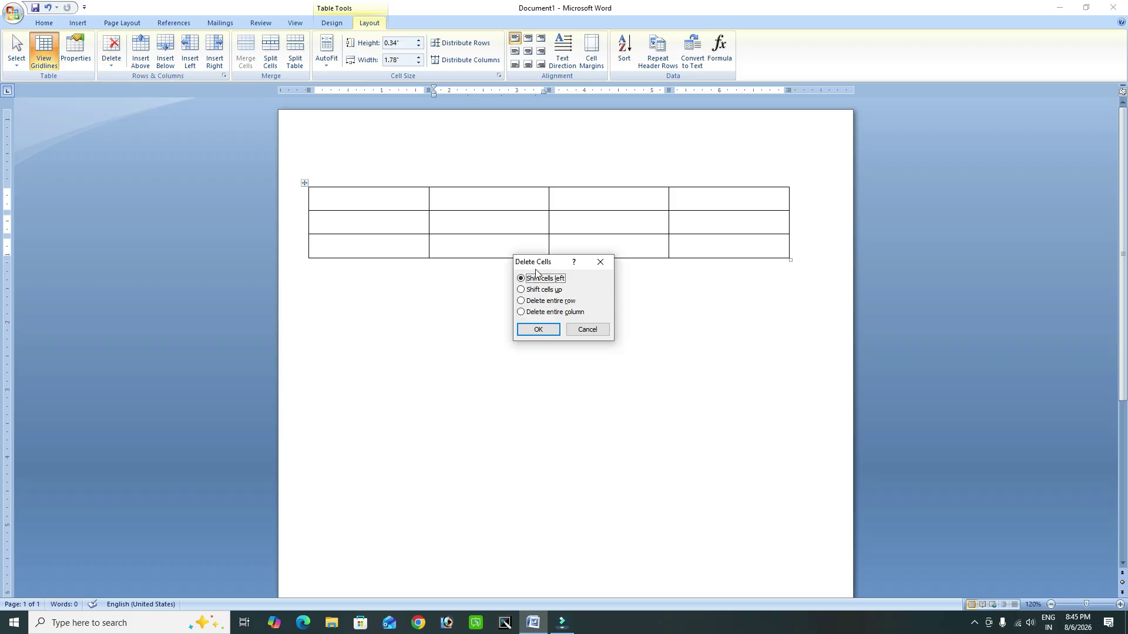
click(588, 333)
Step: Fill the table's first row with the numbers 45, 89, 59 and 68
click(390, 204)
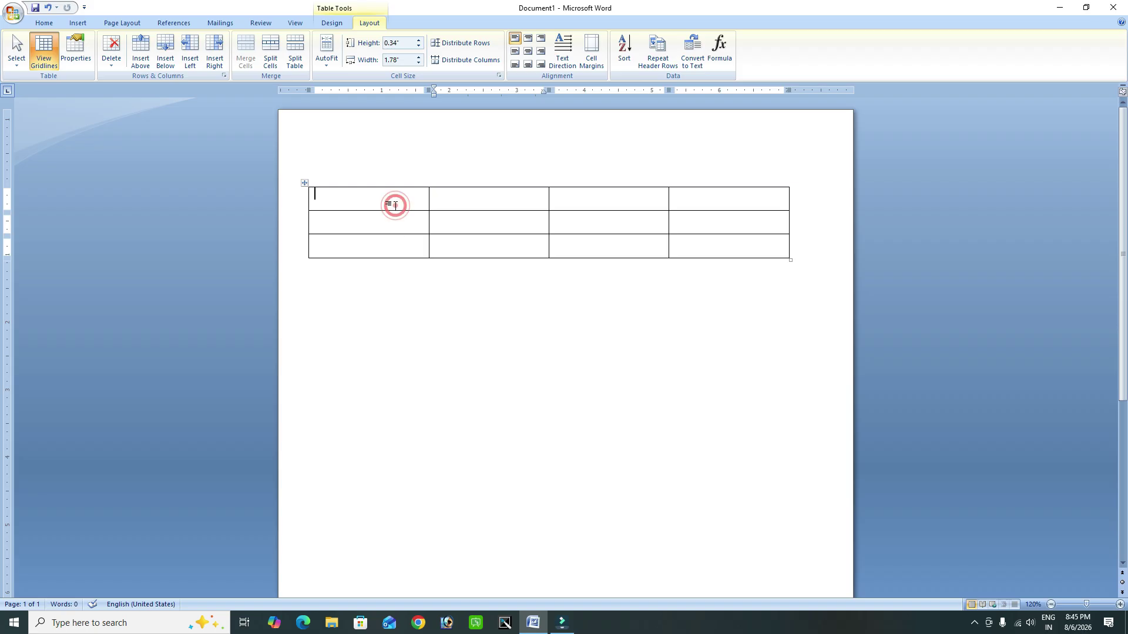
text(45)
key(Tab)
text(89)
key(Tab)
text(59)
key(Tab)
text(68)
Step: Fill the table's second row with the numbers 65, 58, 69 and 48
key(Tab)
text(65)
key(Tab)
text(58)
key(Tab)
text(69)
key(Tab)
text(48)
Step: Fill the table's third row with the numbers 58, 58, 78 and 69
key(Tab)
text(58)
key(Tab)
text(58)
key(Tab)
text(784)
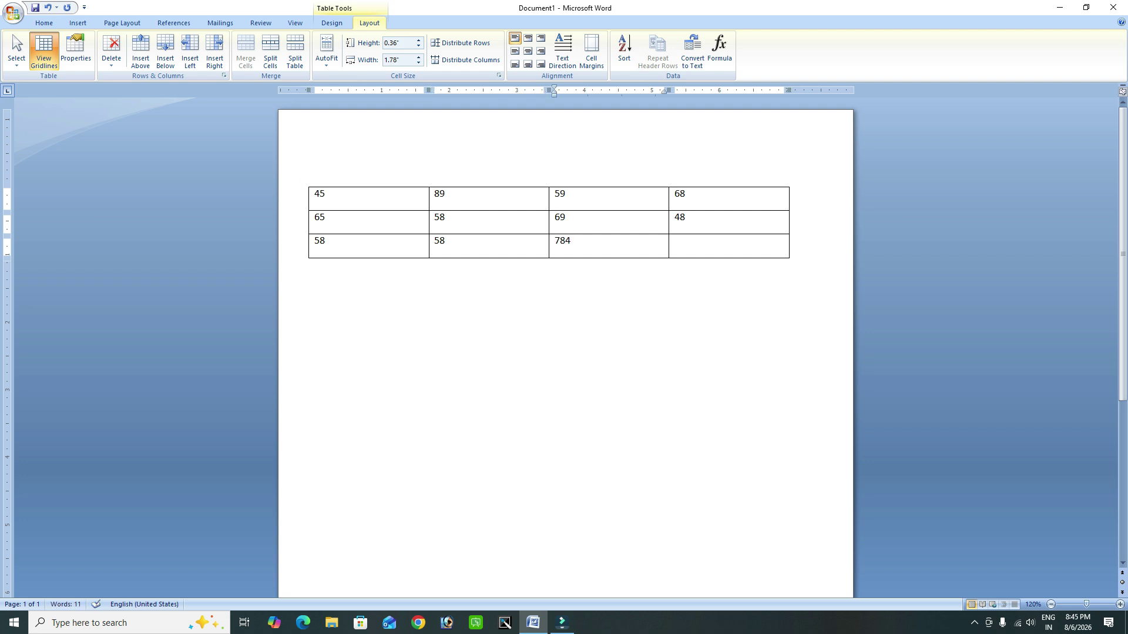
key(BackSpace)
key(Tab)
text(69)
Step: Delete the third cell of the second row with Shift cells left, and undo the deletion
click(574, 214)
click(111, 58)
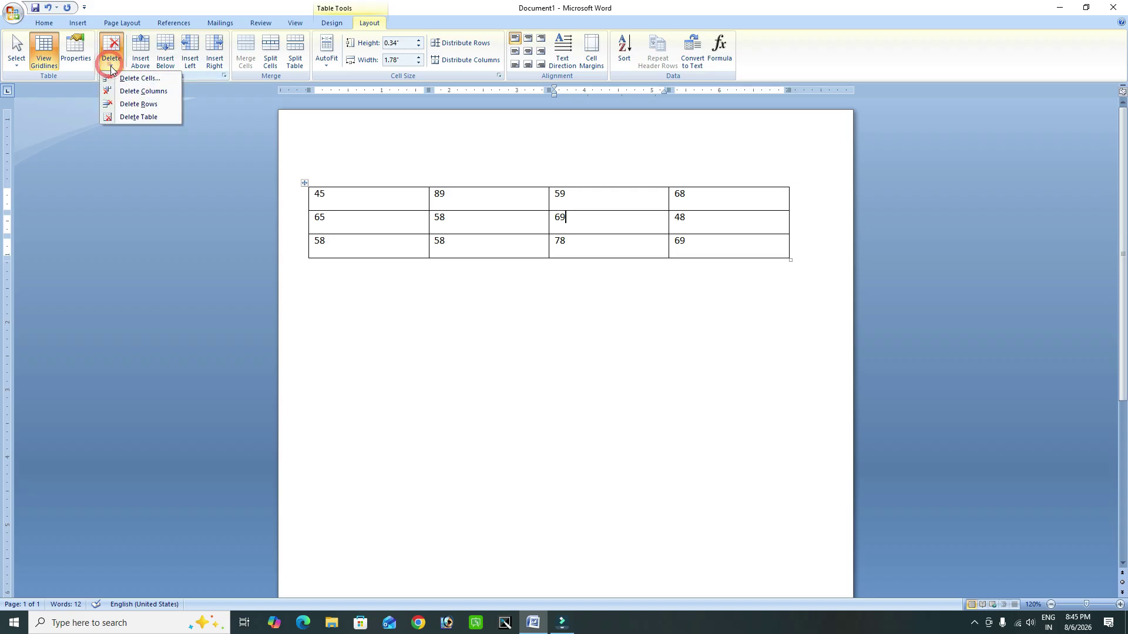
click(138, 80)
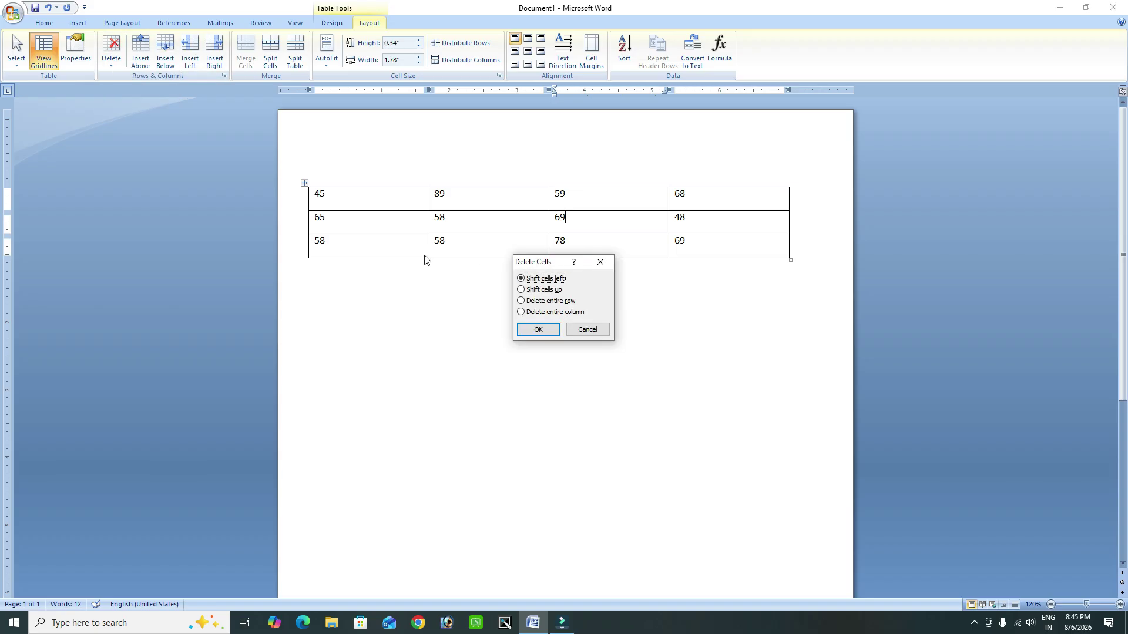
drag(531, 261, 242, 231)
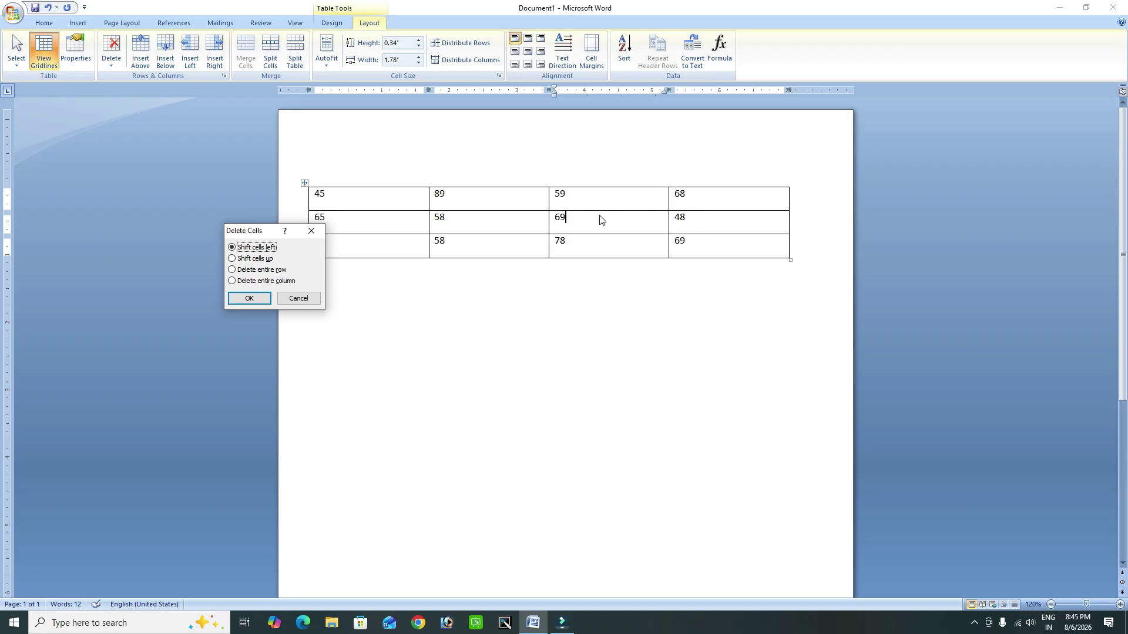
click(248, 300)
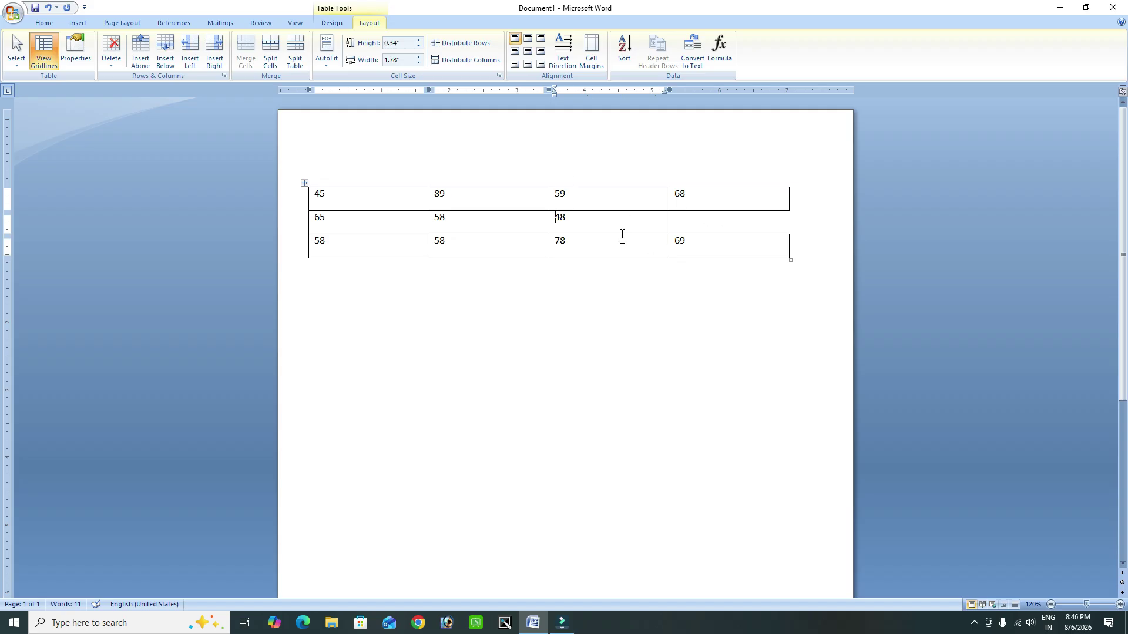
key(ctrl+z)
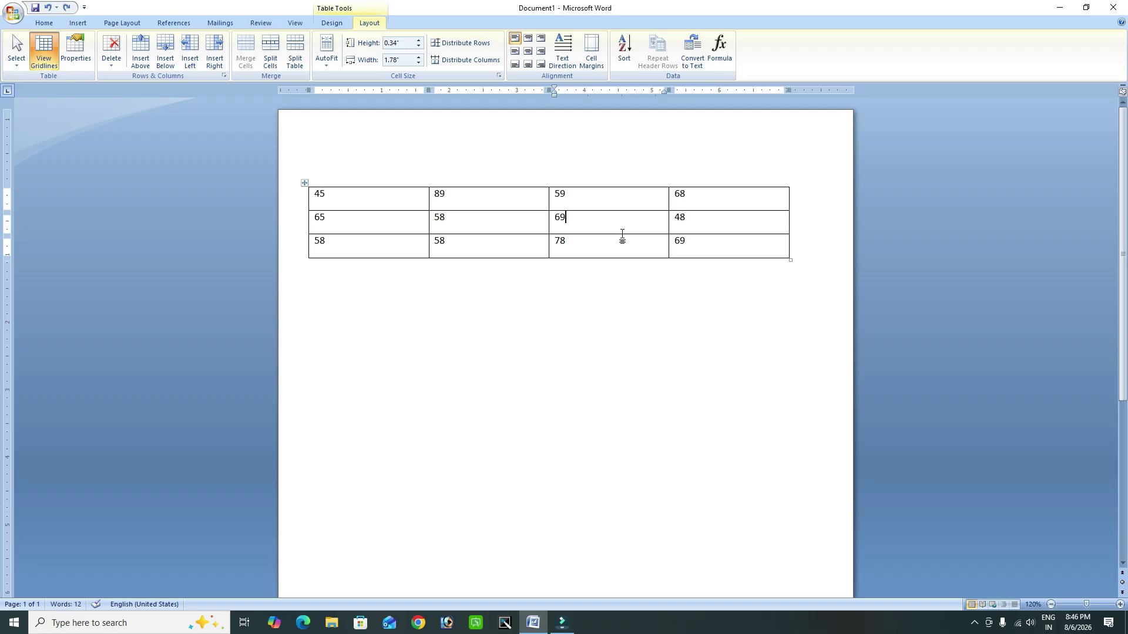
Step: Delete the table's fourth column and undo the deletion
click(73, 58)
click(268, 329)
click(118, 67)
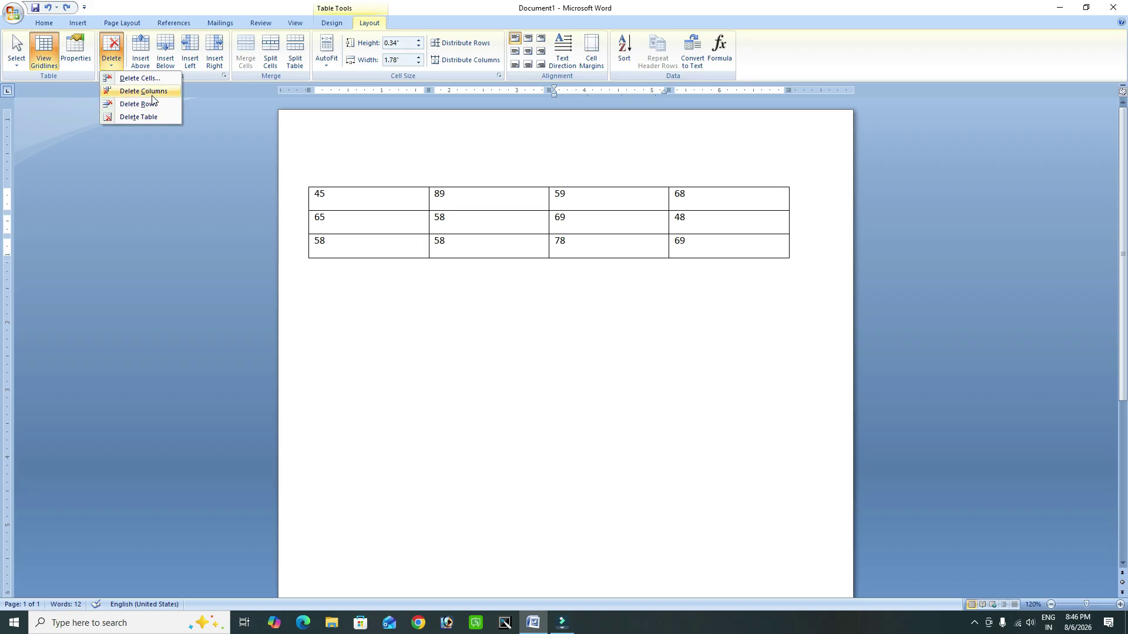
click(719, 197)
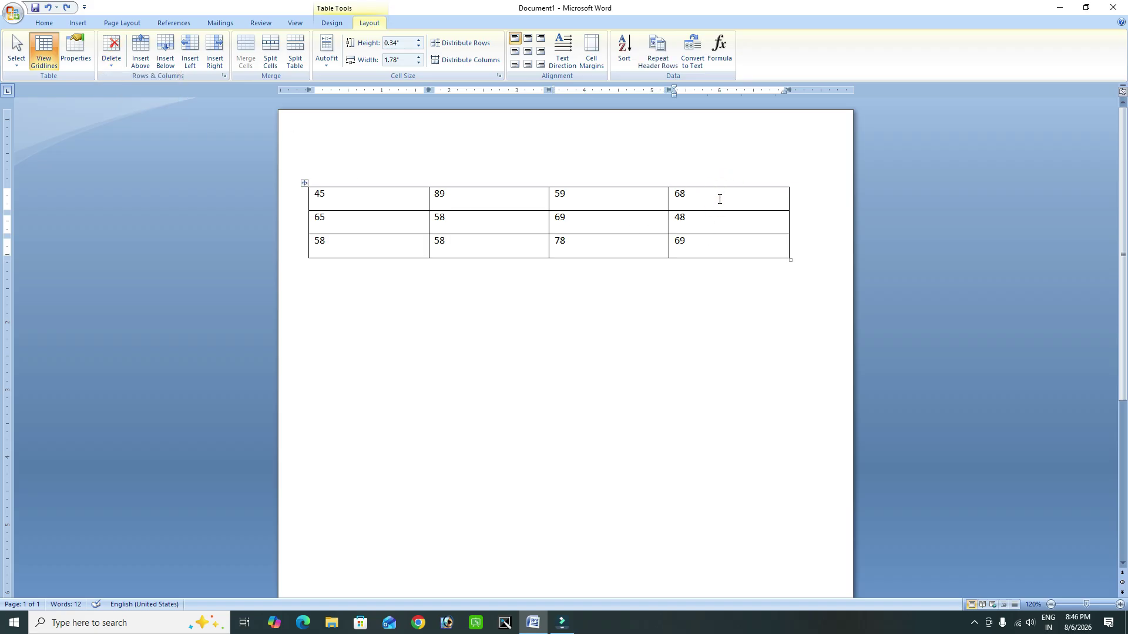
click(114, 68)
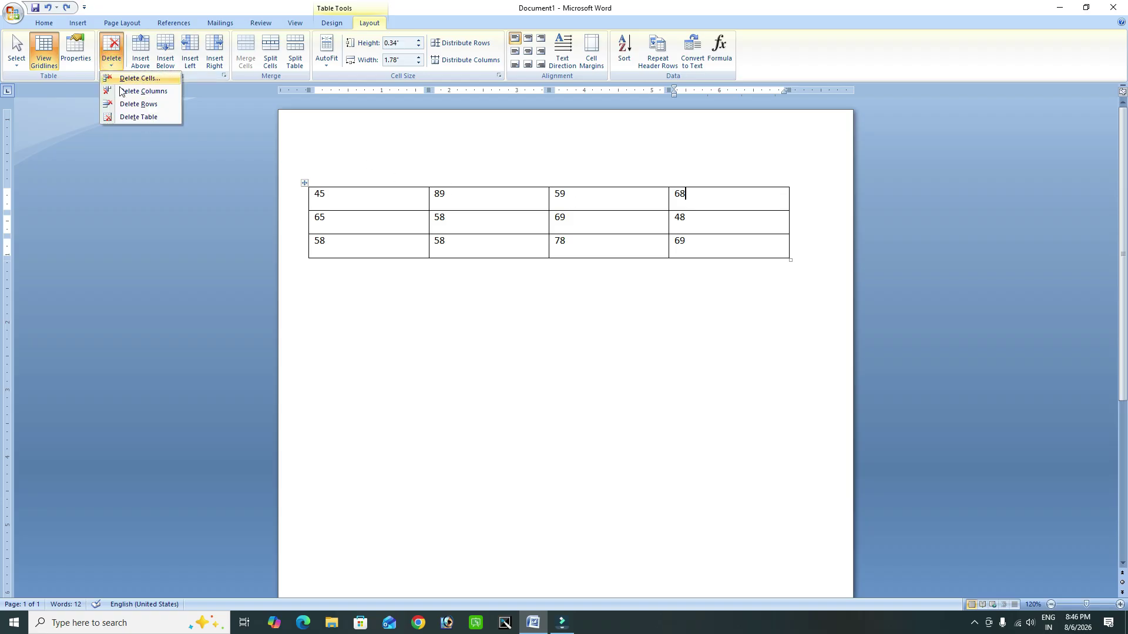
click(134, 92)
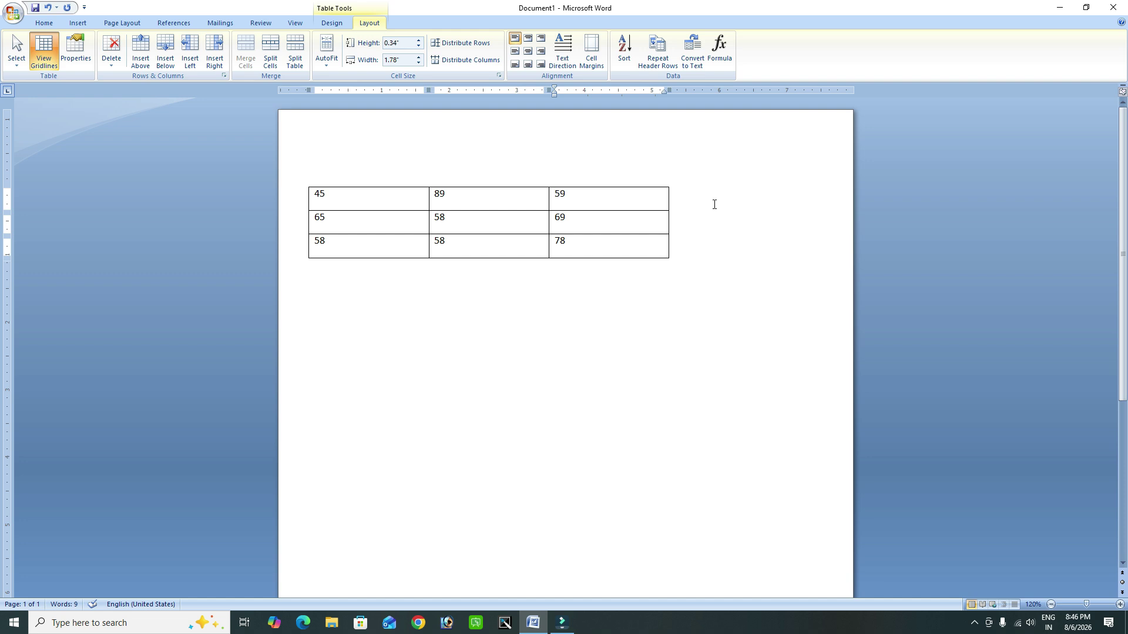
key(ctrl+z)
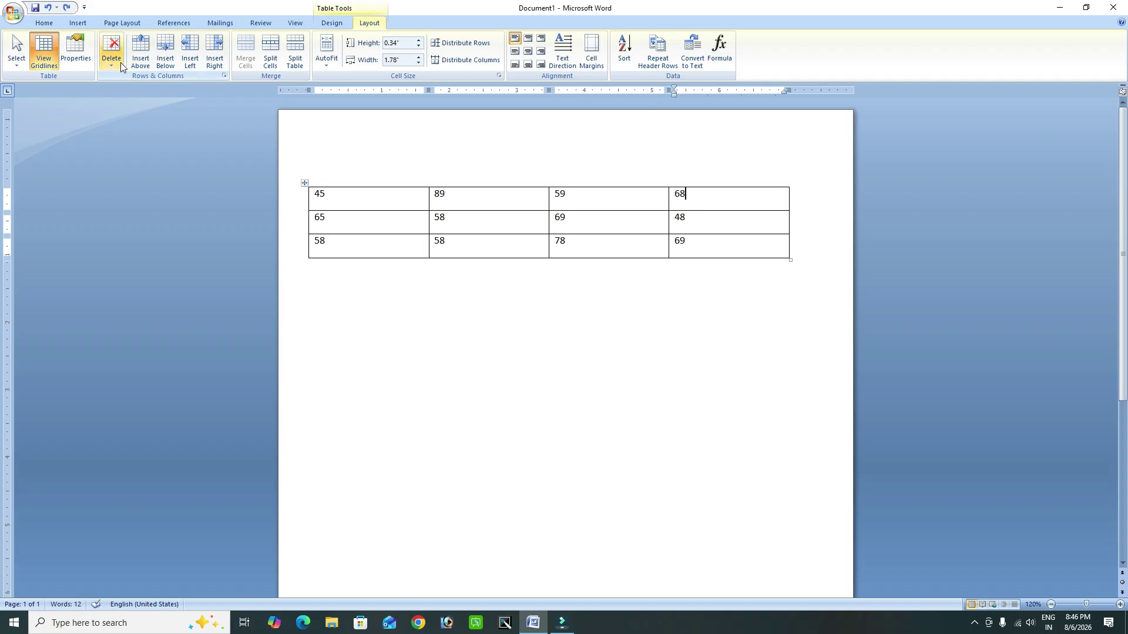
click(120, 64)
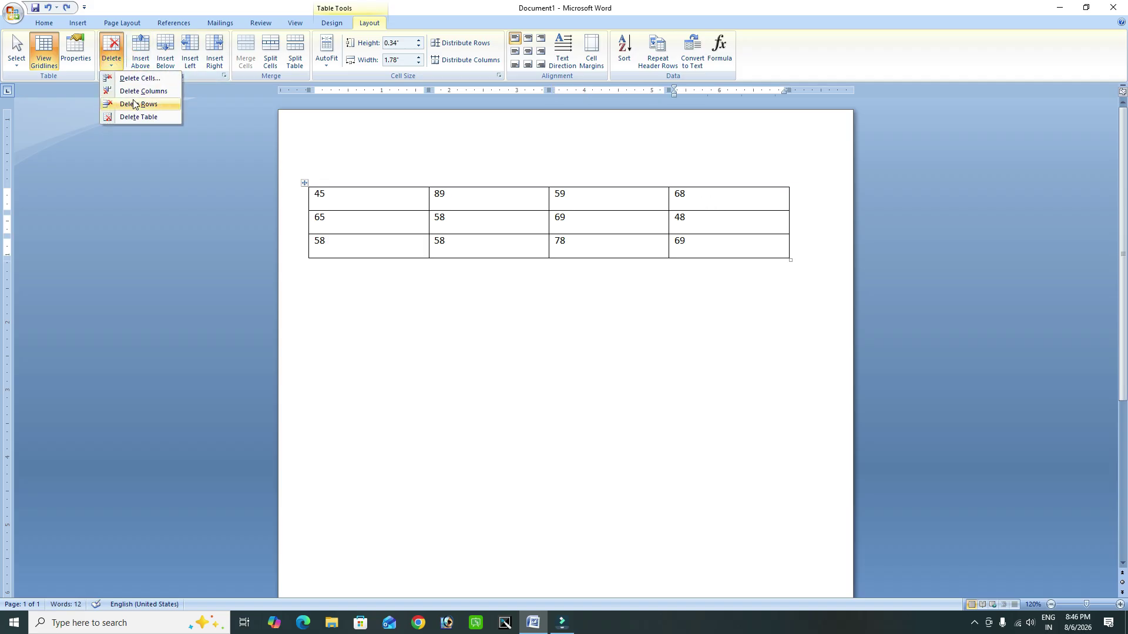
click(410, 226)
click(370, 229)
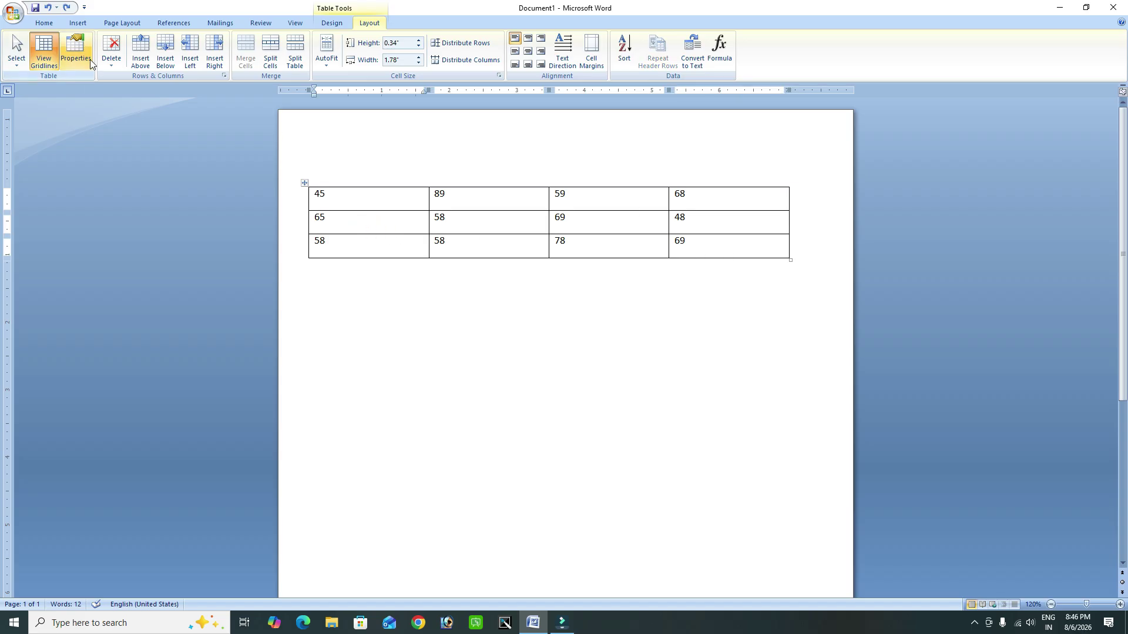
click(111, 59)
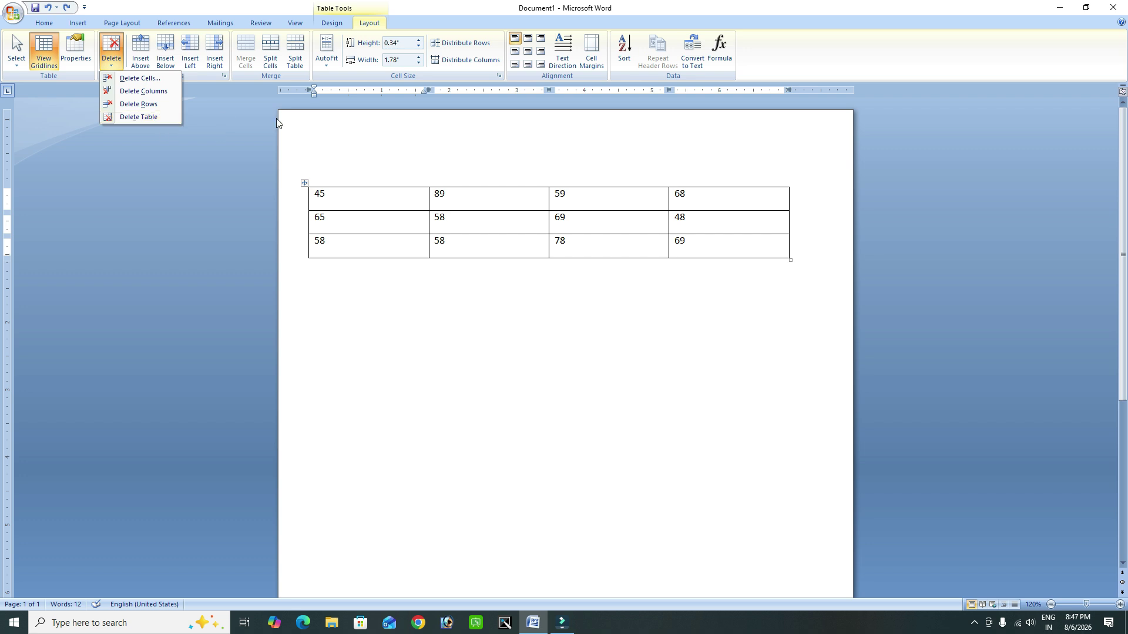
click(329, 196)
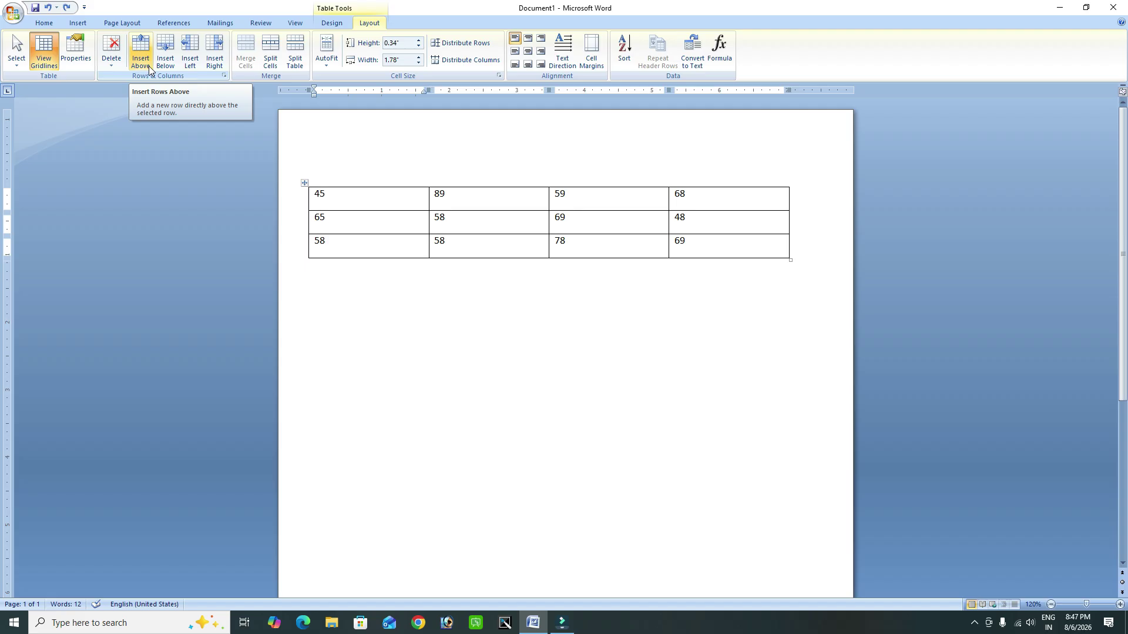
Step: Insert one blank row above and one blank row below the table row that starts with 45
click(344, 195)
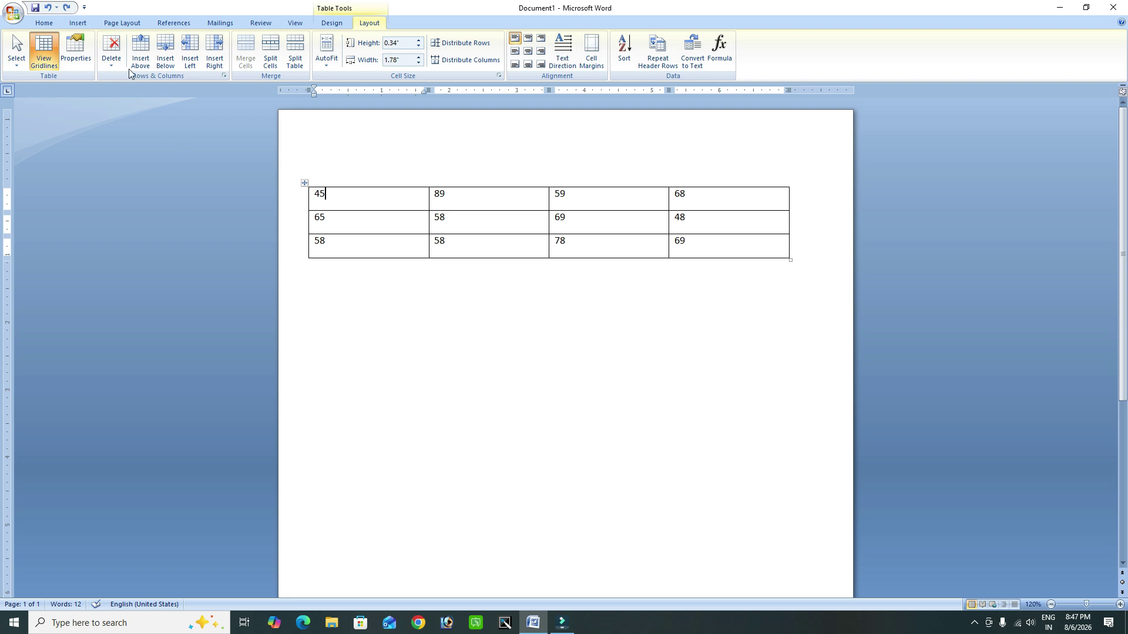
click(145, 81)
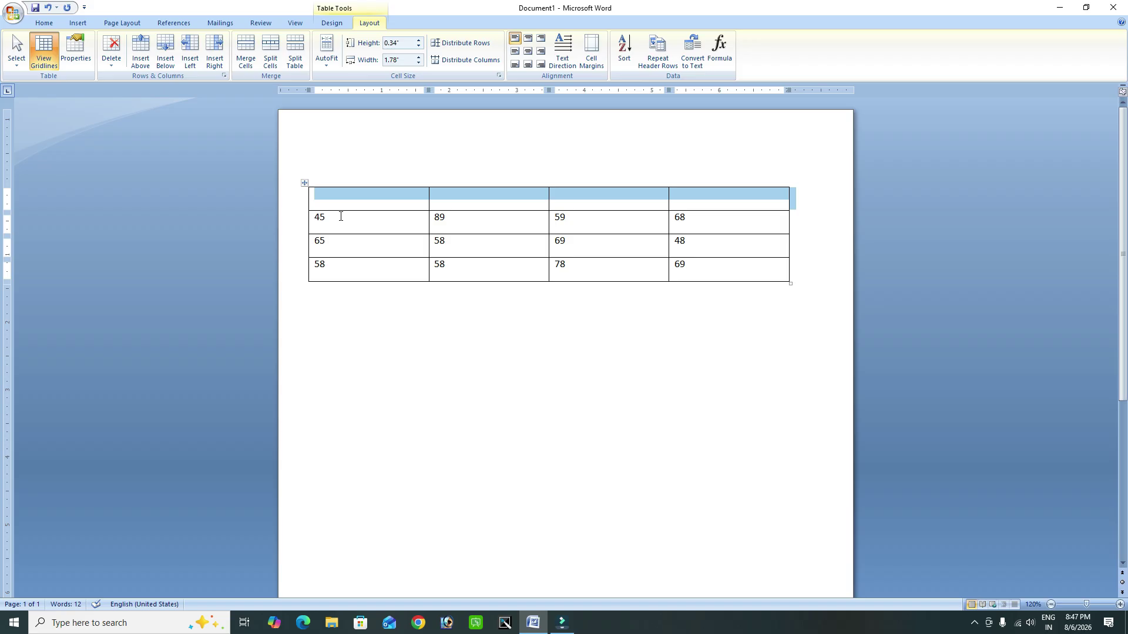
click(334, 220)
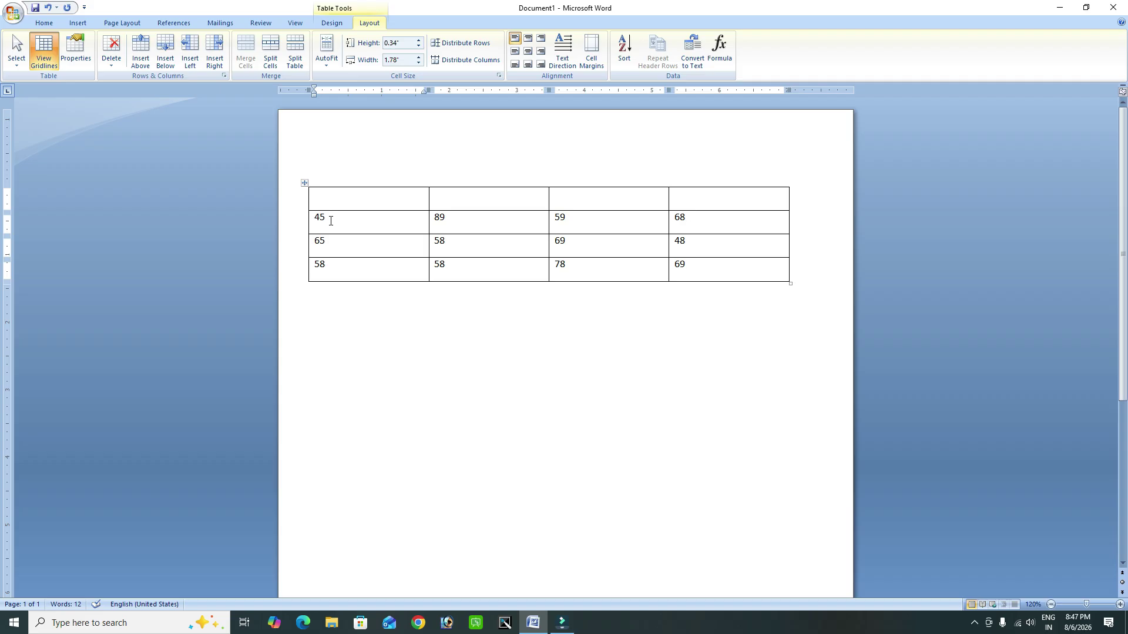
click(161, 65)
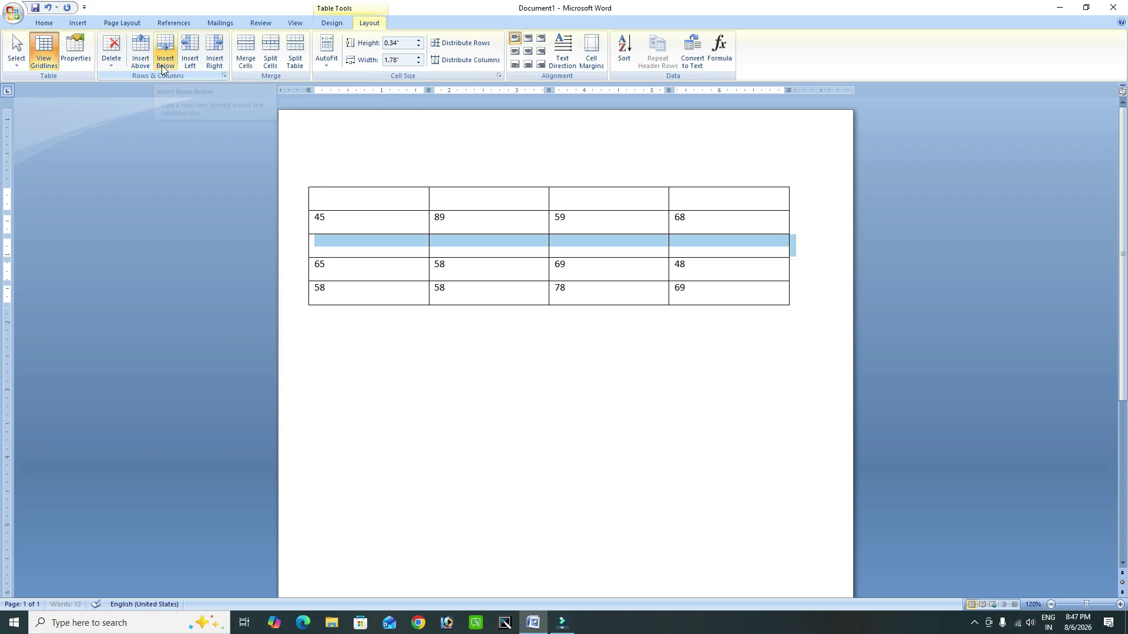
click(350, 253)
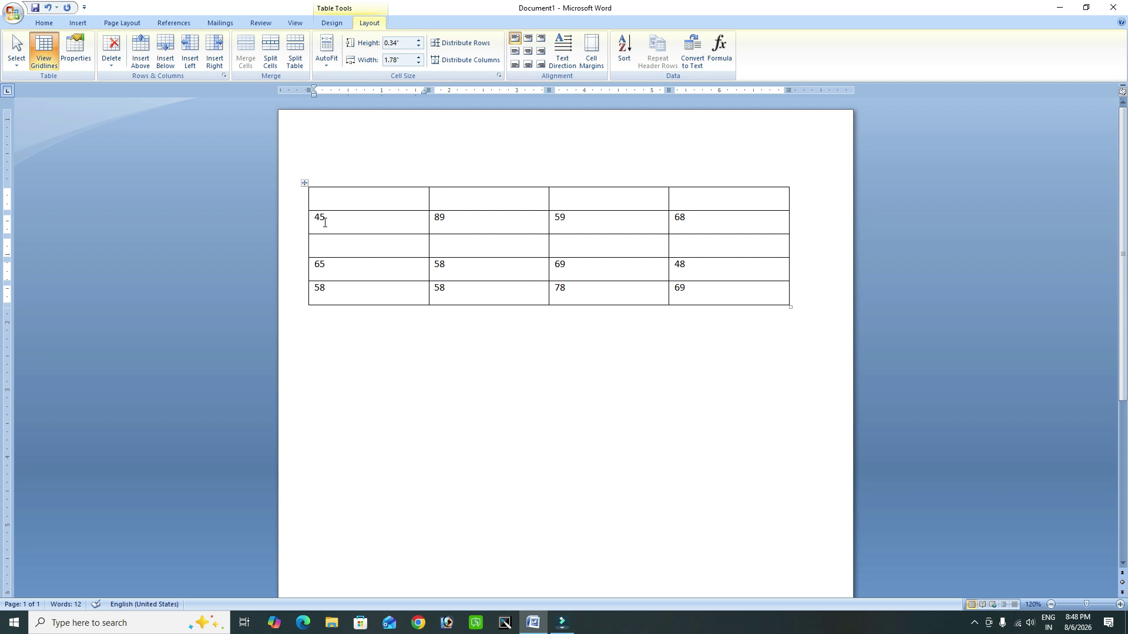
Step: Insert a blank column to the left of the table's third column and undo the insertion
click(601, 220)
click(191, 67)
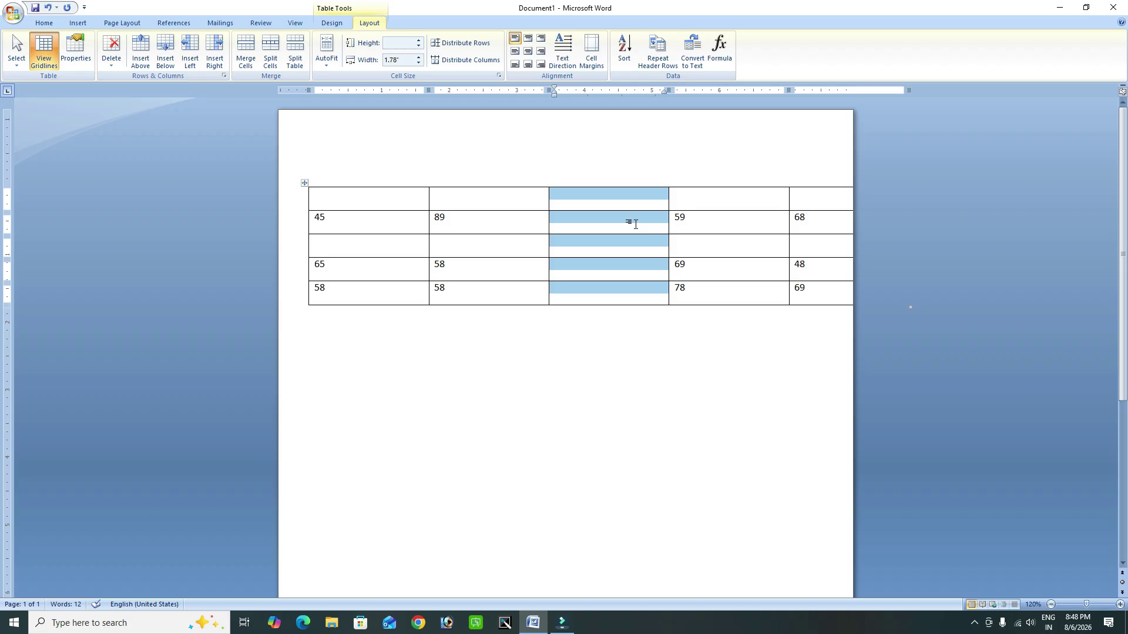
key(ctrl+z)
Step: Insert a blank column to the right of the last column, and undo it together with the two inserted blank rows
click(703, 220)
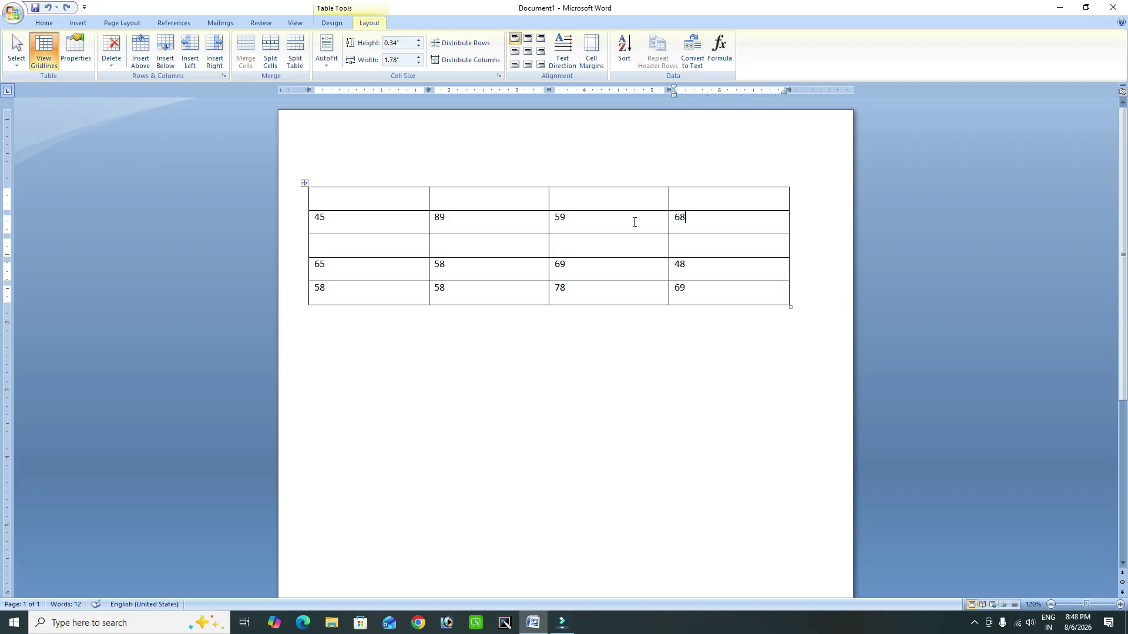
click(214, 61)
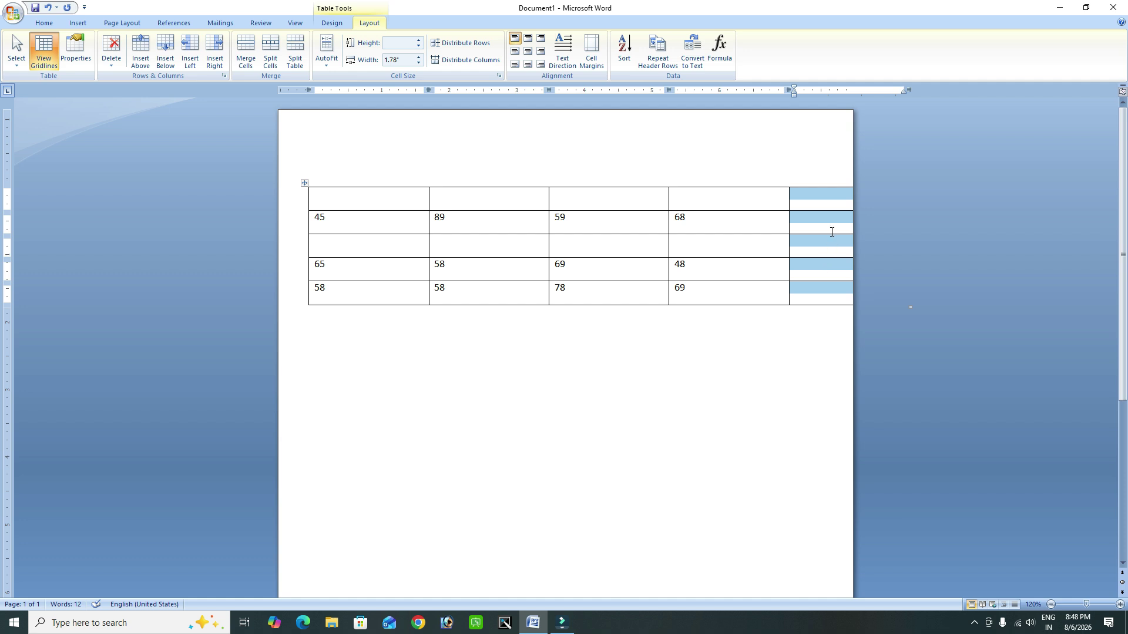
key(ctrl+z)
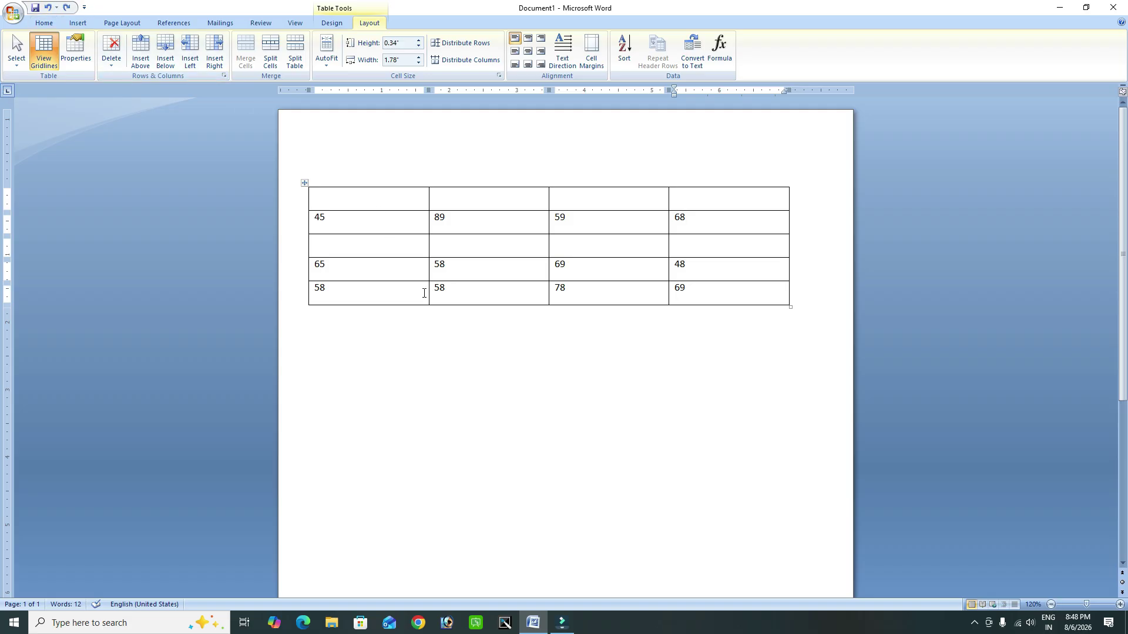
key(ctrl+z)
key(ctrl+z)
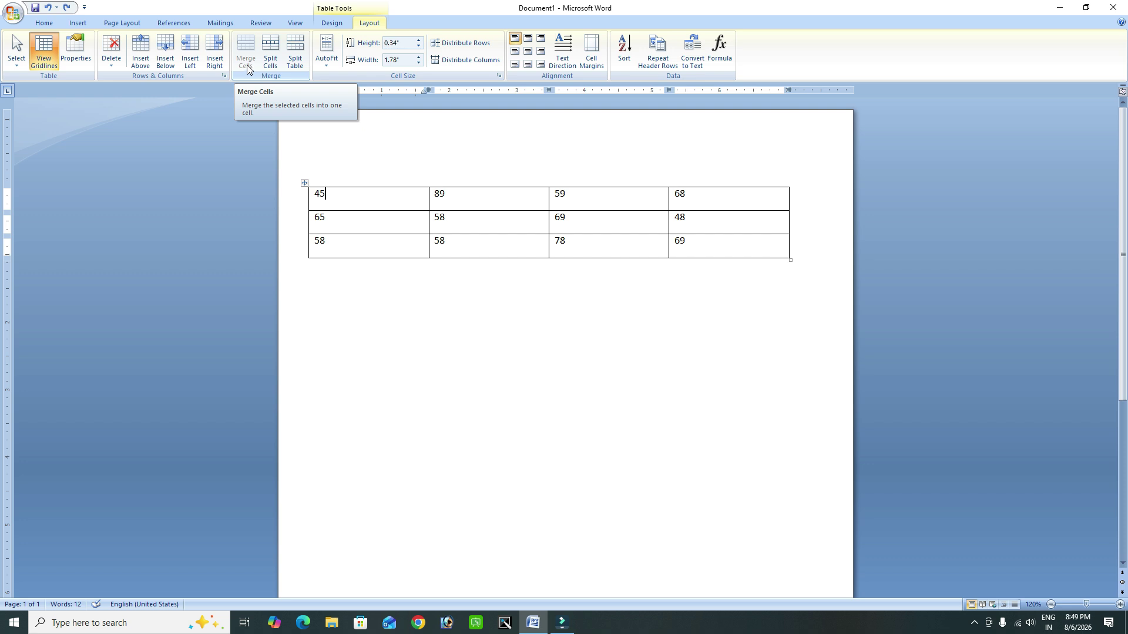
Step: Merge the three cells of the table's second column into one cell
drag(493, 196, 495, 250)
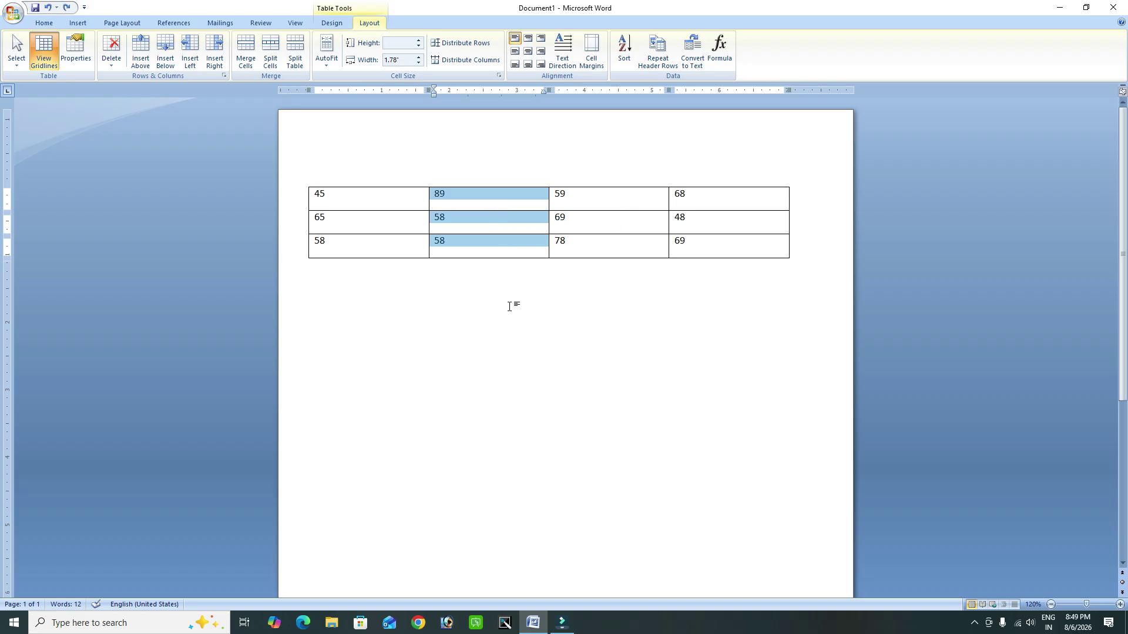
click(239, 68)
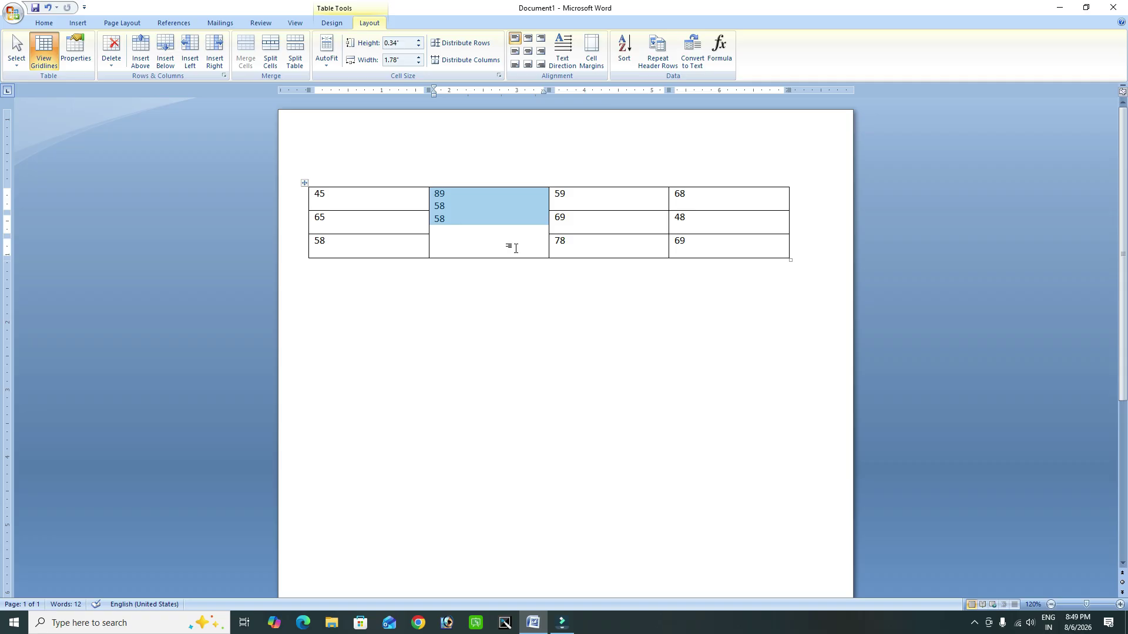
Step: Undo the merge of the second column's cells and place the cursor in the cell containing 59
key(ctrl+z)
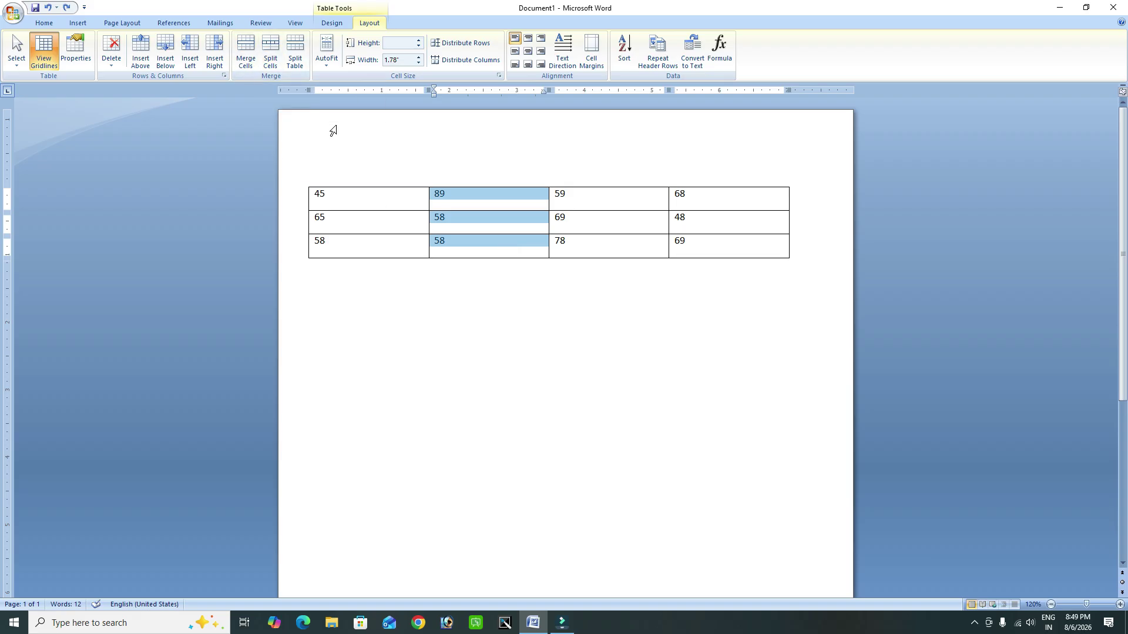
click(587, 199)
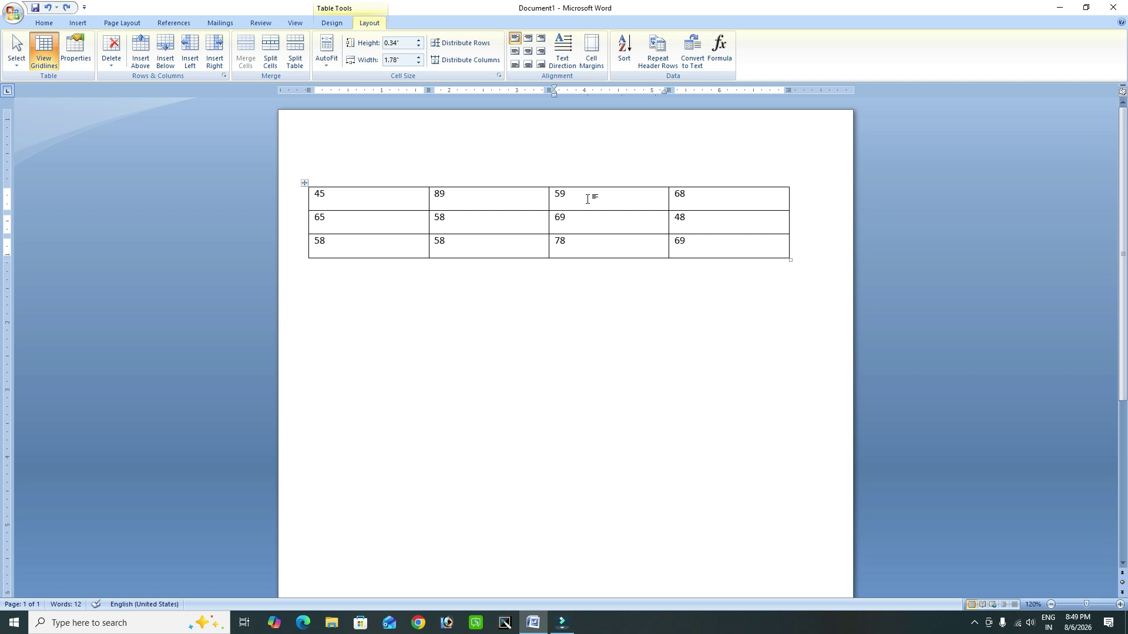
triple_click(555, 207)
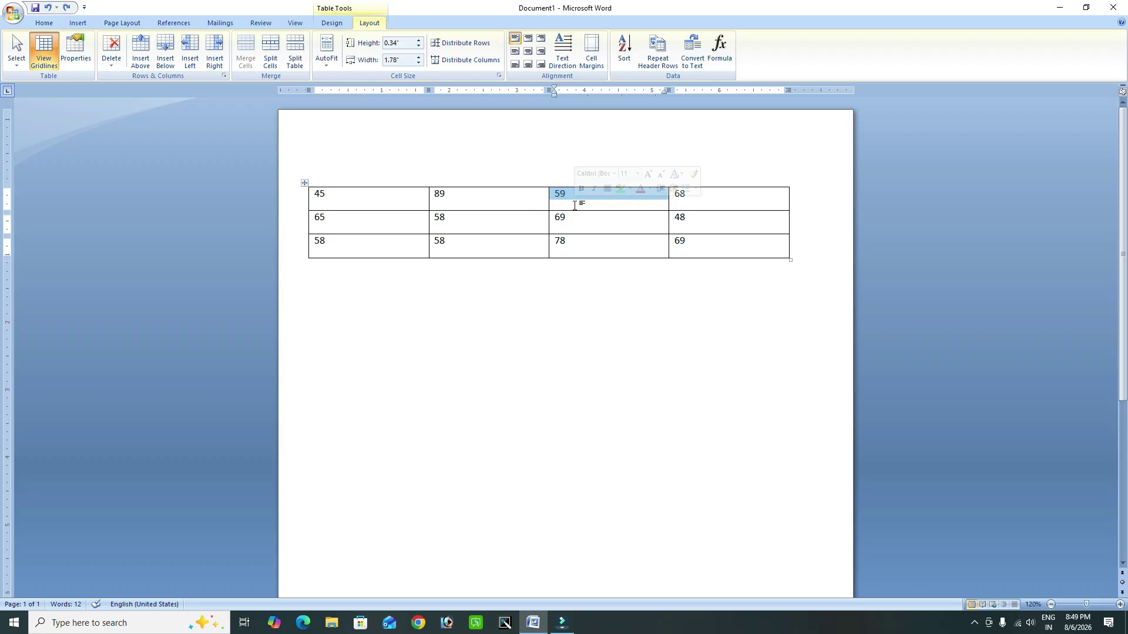
click(610, 210)
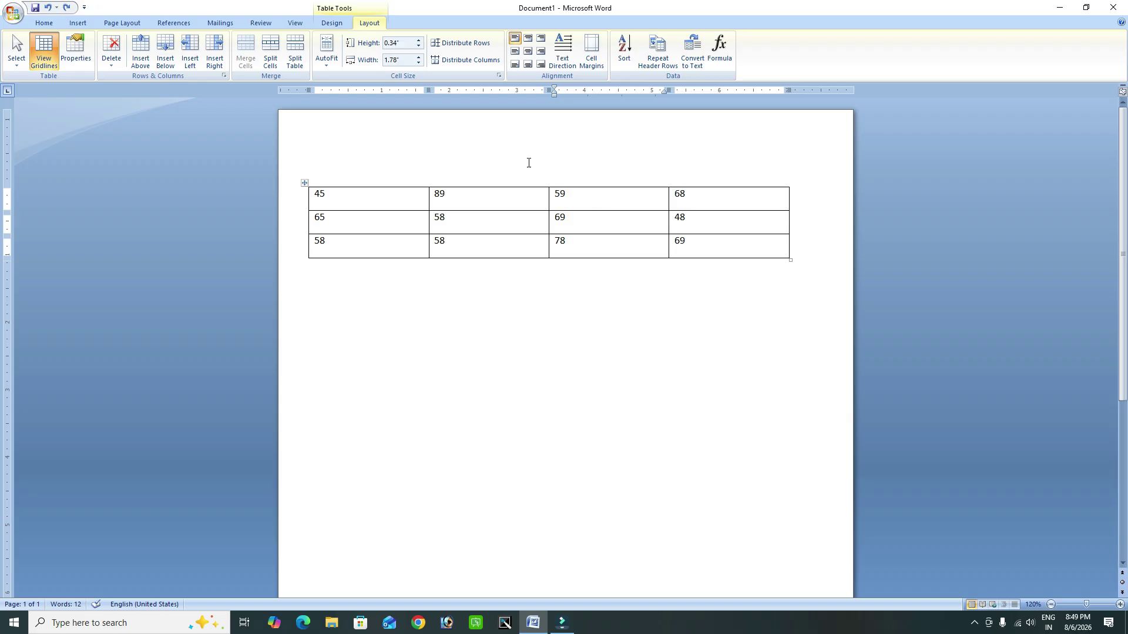
Step: Split the first-row cell containing 59 into 3 columns and 1 row
click(264, 62)
drag(531, 261, 363, 212)
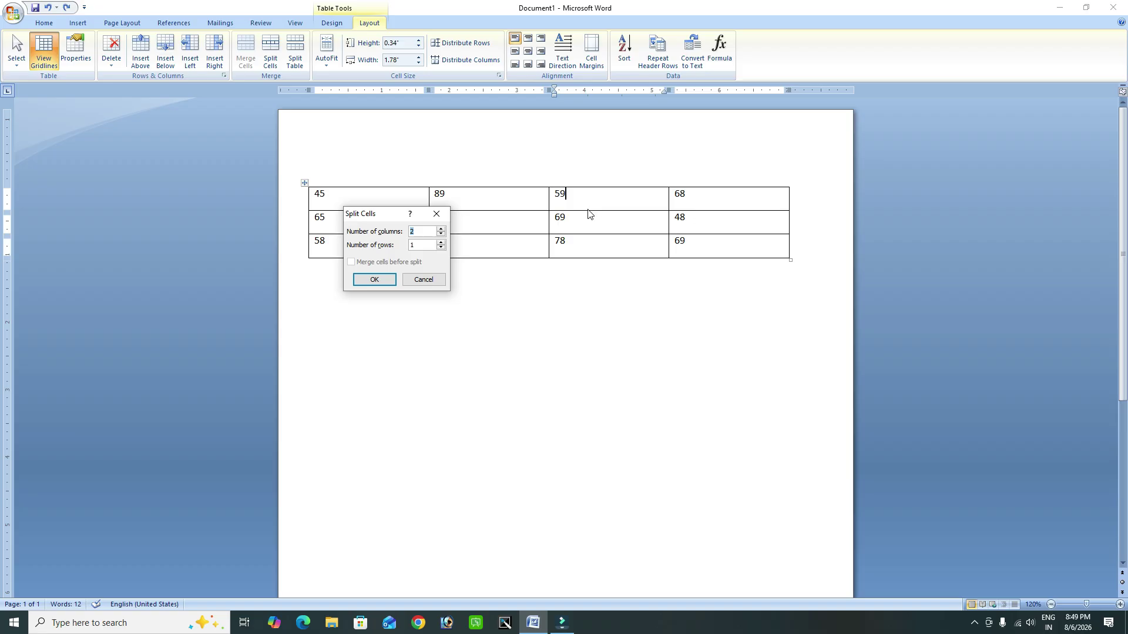
click(425, 229)
key(BackSpace)
text(3)
click(374, 279)
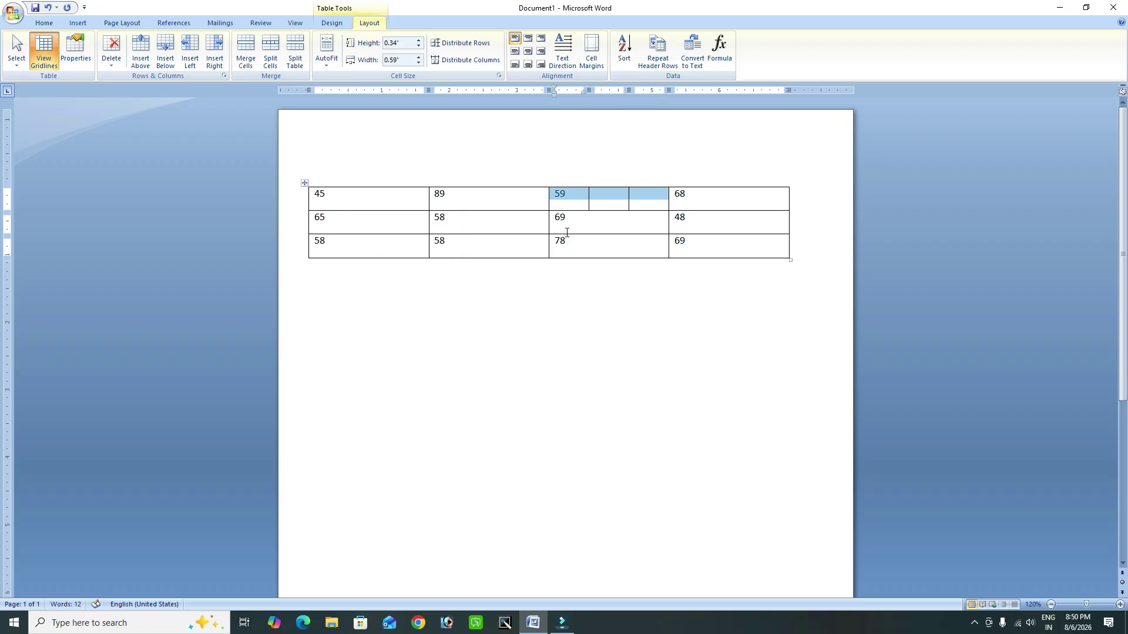
Step: Place the cursor in the split cells of the first row in turn, and undo the cell split
click(586, 216)
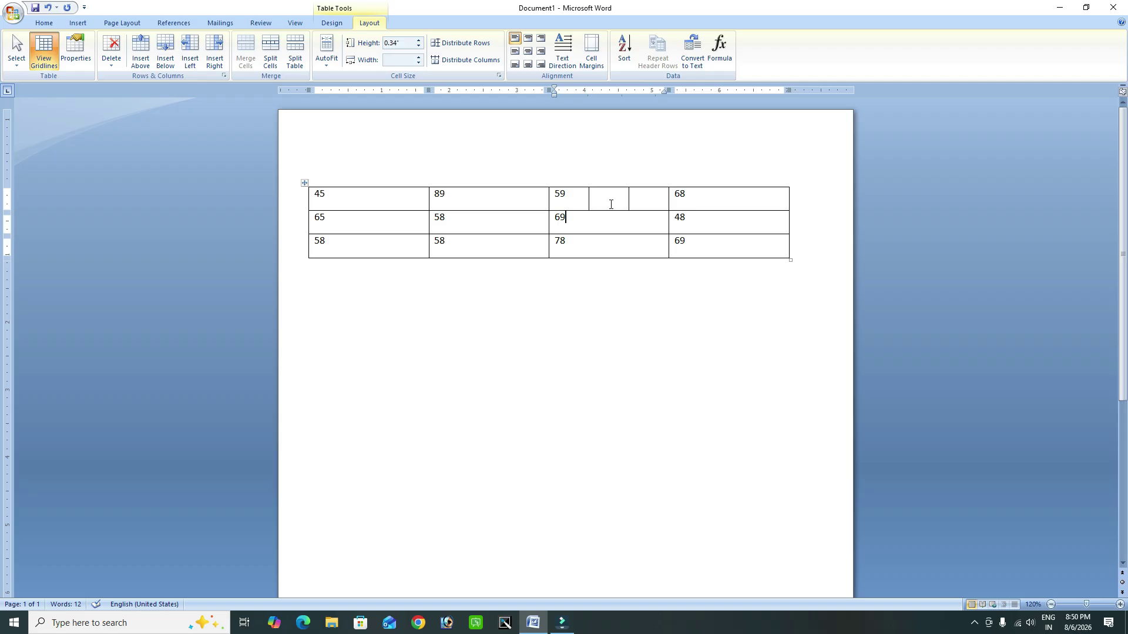
click(533, 190)
click(560, 198)
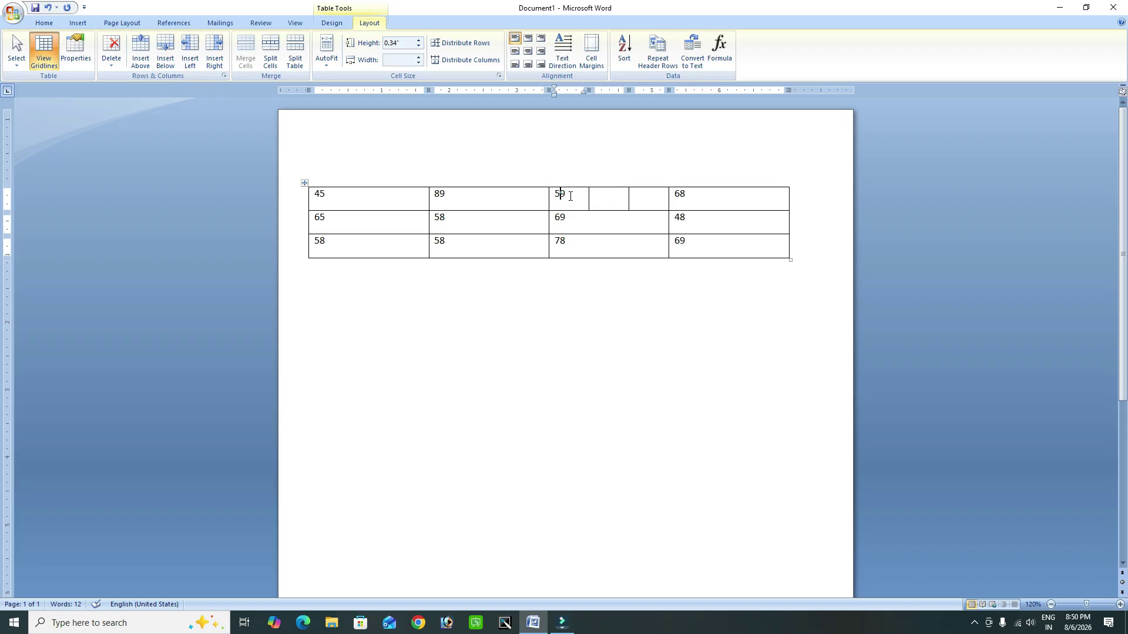
click(612, 200)
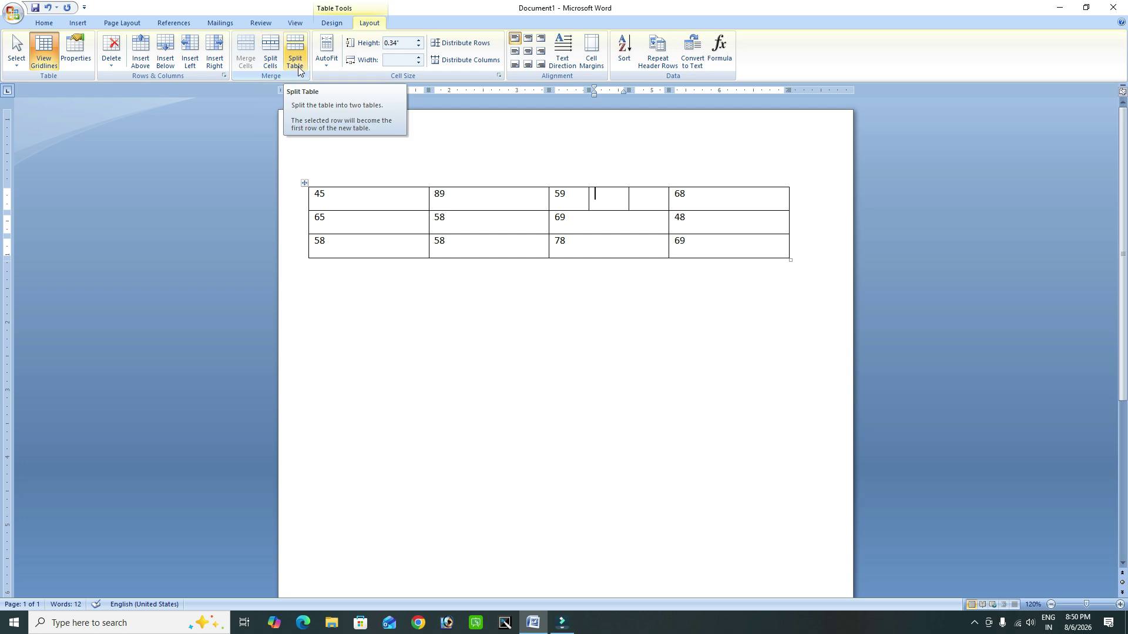
key(ctrl+z)
Step: Split the table into two tables at the row that starts with 65
click(349, 224)
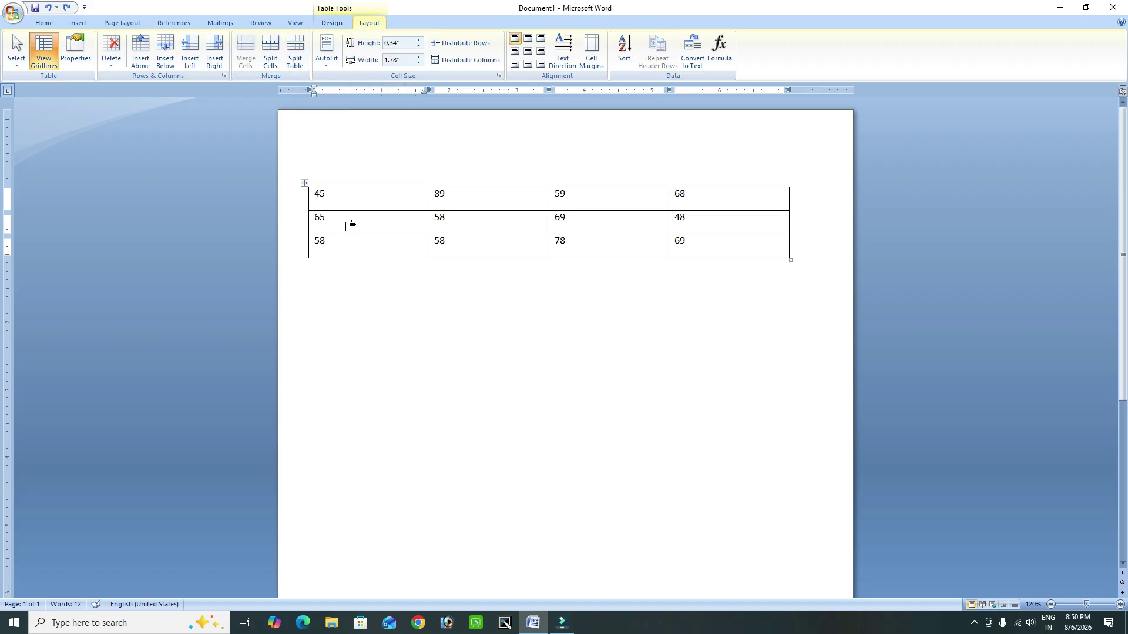
click(296, 61)
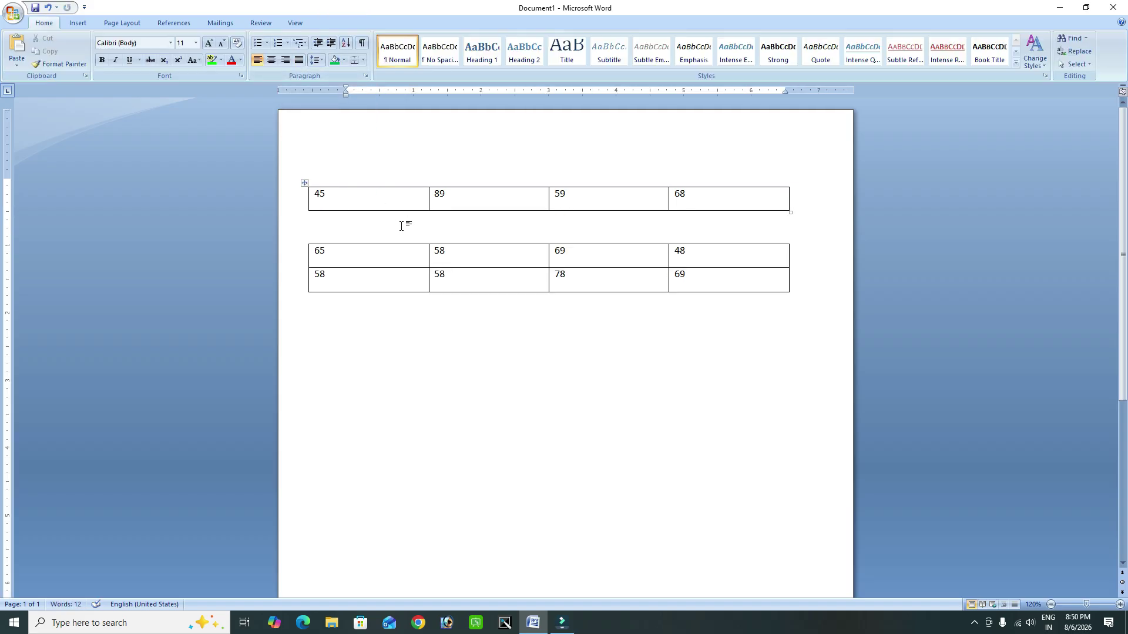
click(357, 257)
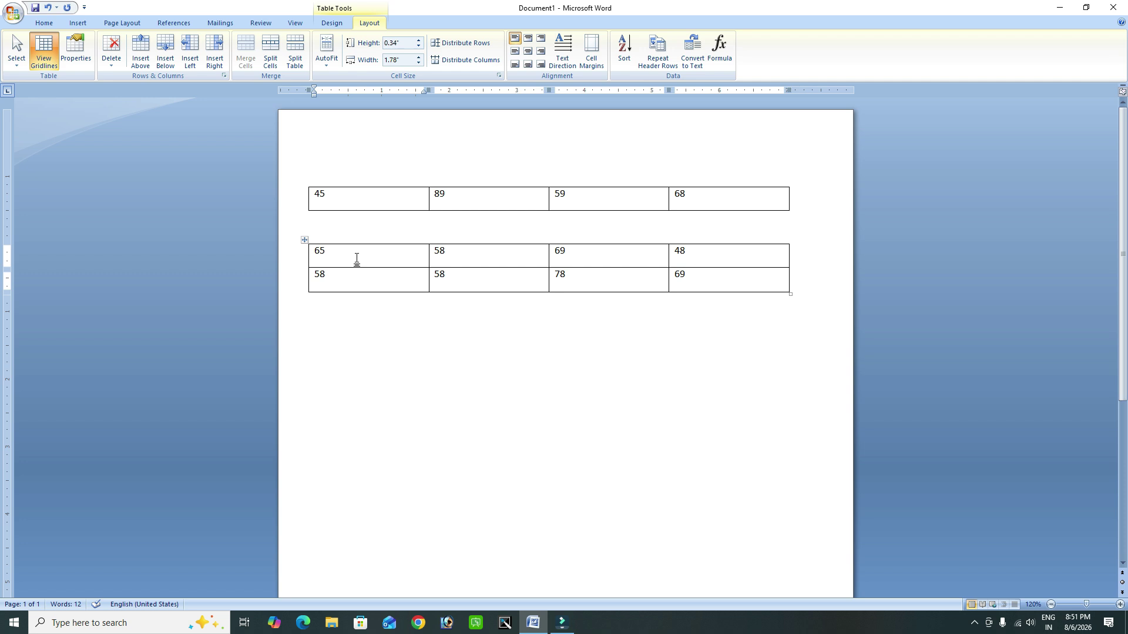
Step: Look at the AutoFit options for the table and undo the table split
click(329, 63)
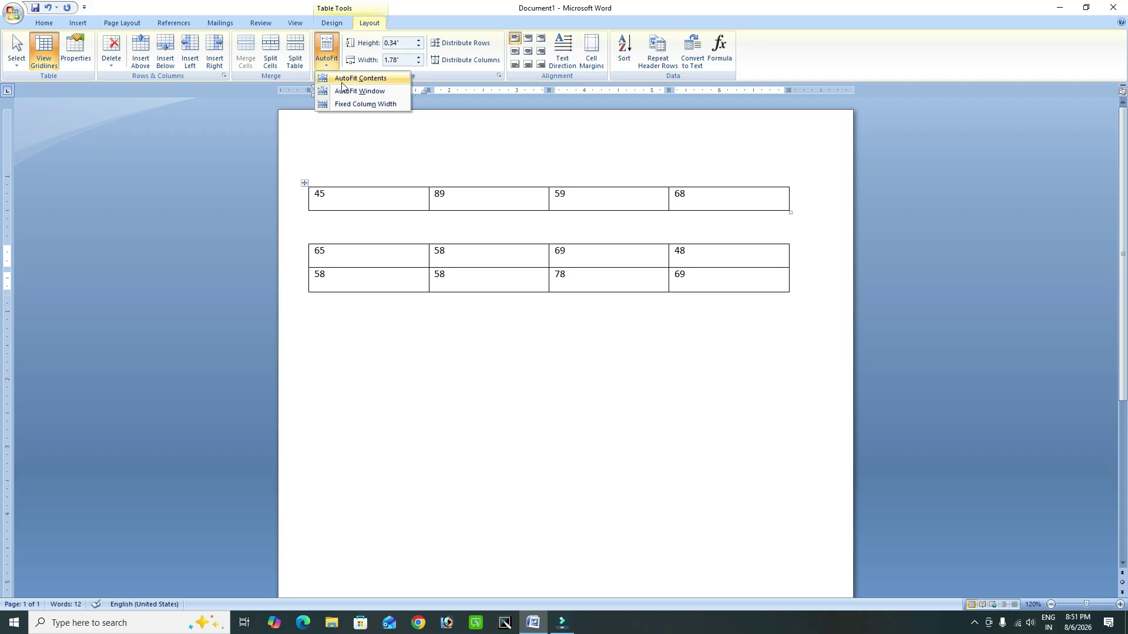
click(354, 196)
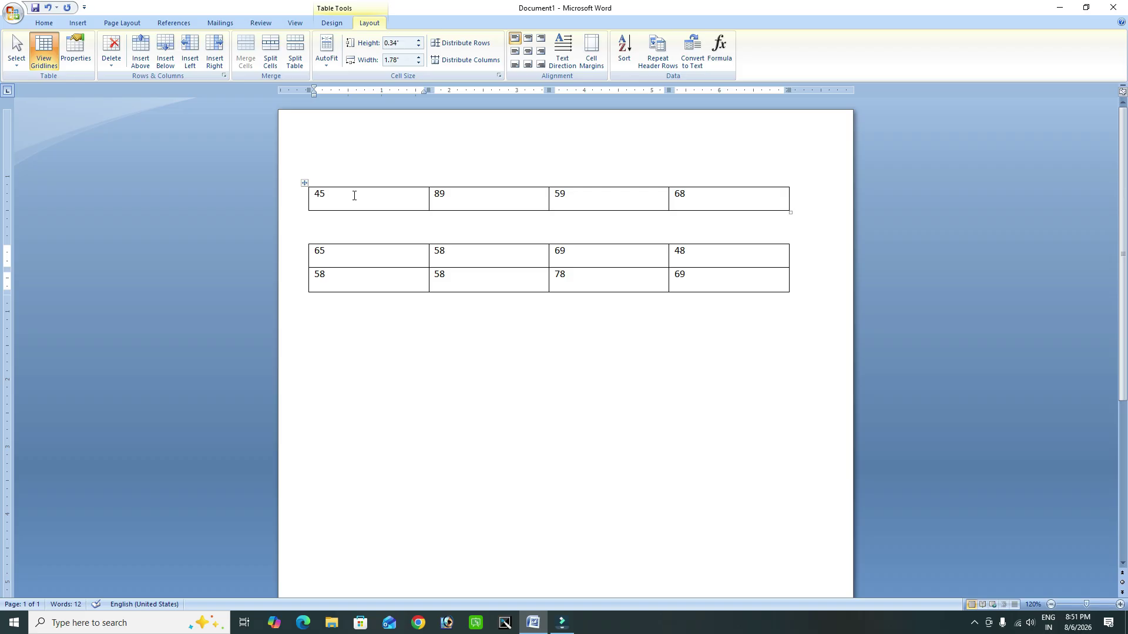
key(ctrl+z)
click(325, 62)
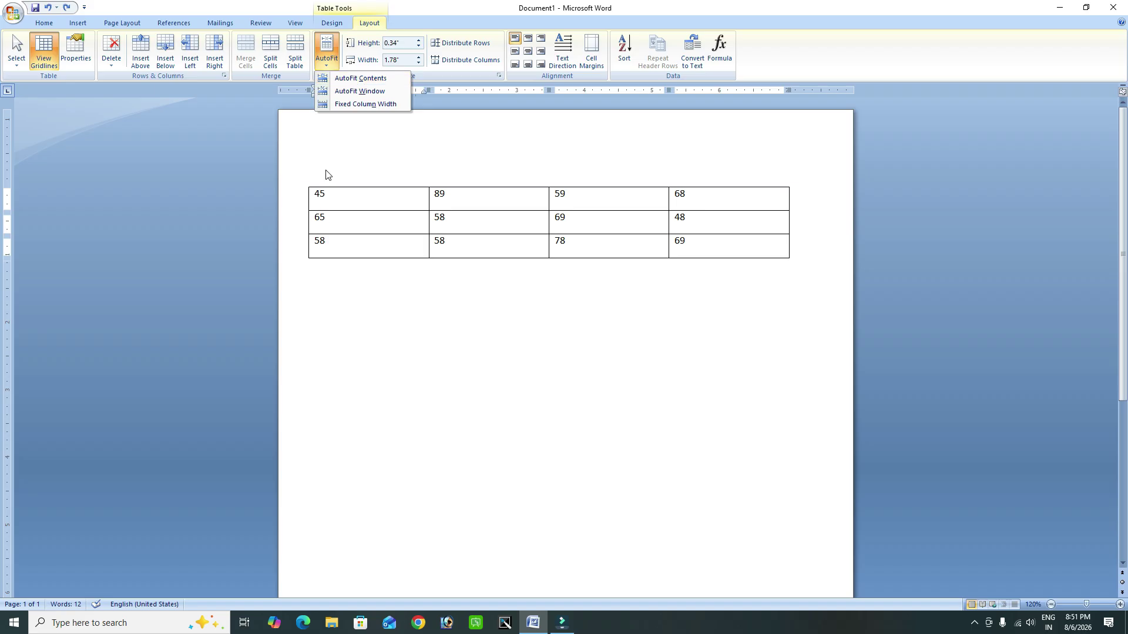
click(322, 198)
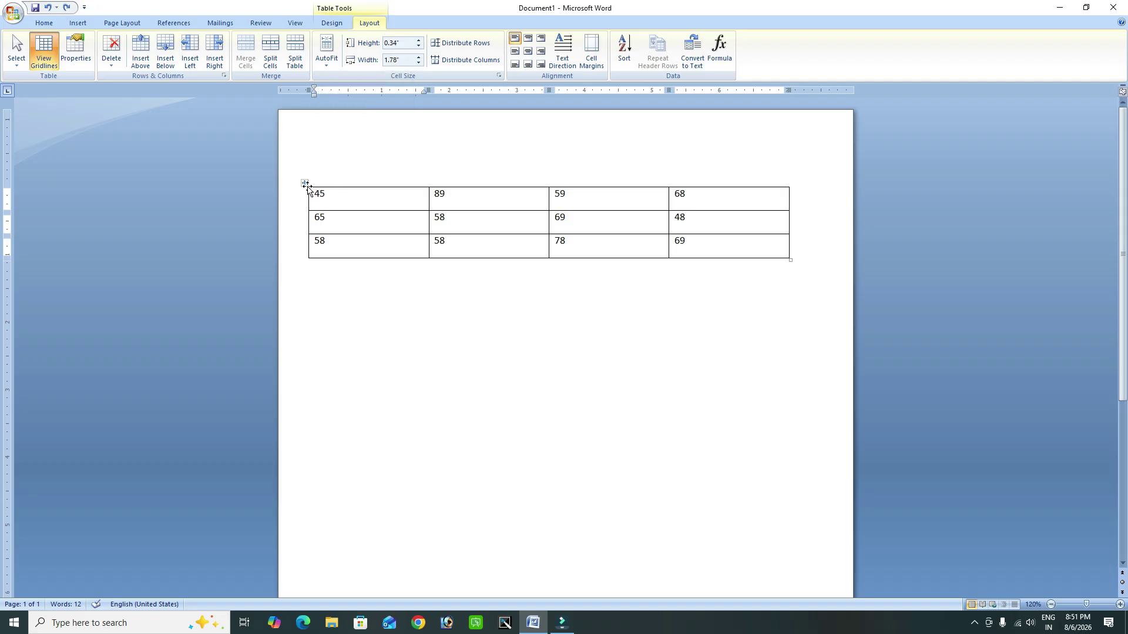
Step: Delete the whole number table and insert a blank table with seven columns and five rows in its place
click(304, 182)
key(BackSpace)
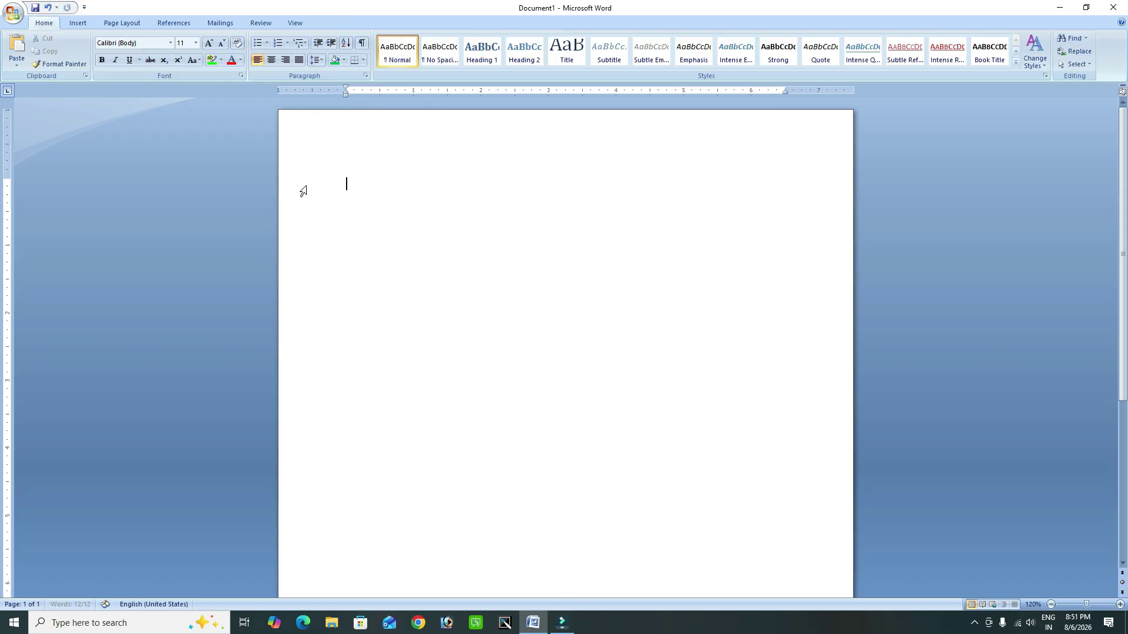
click(77, 22)
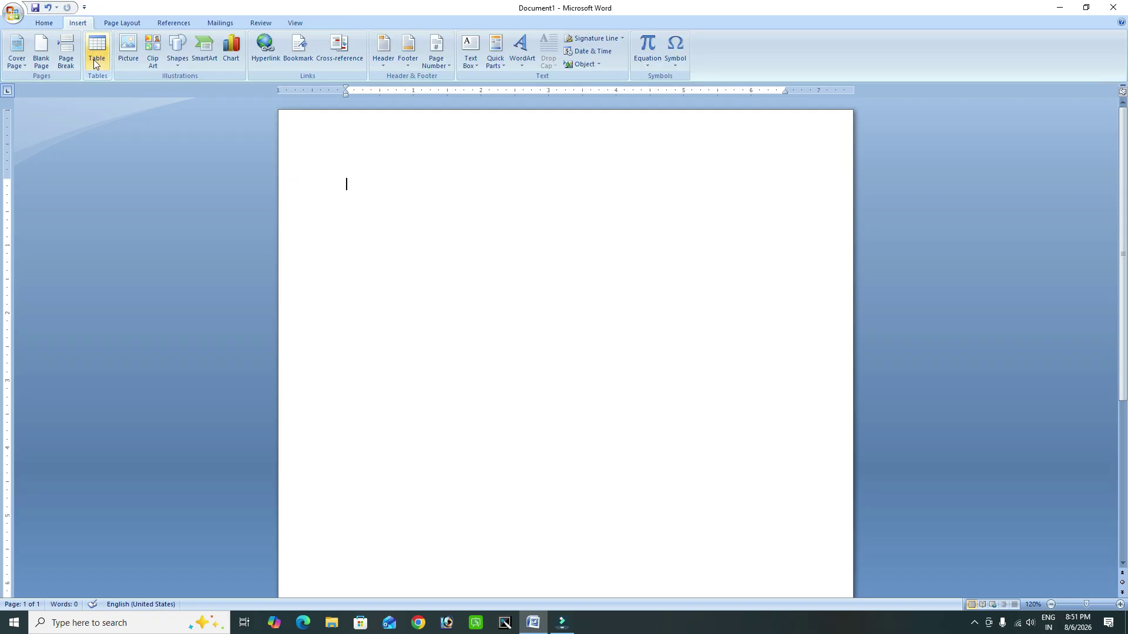
click(96, 52)
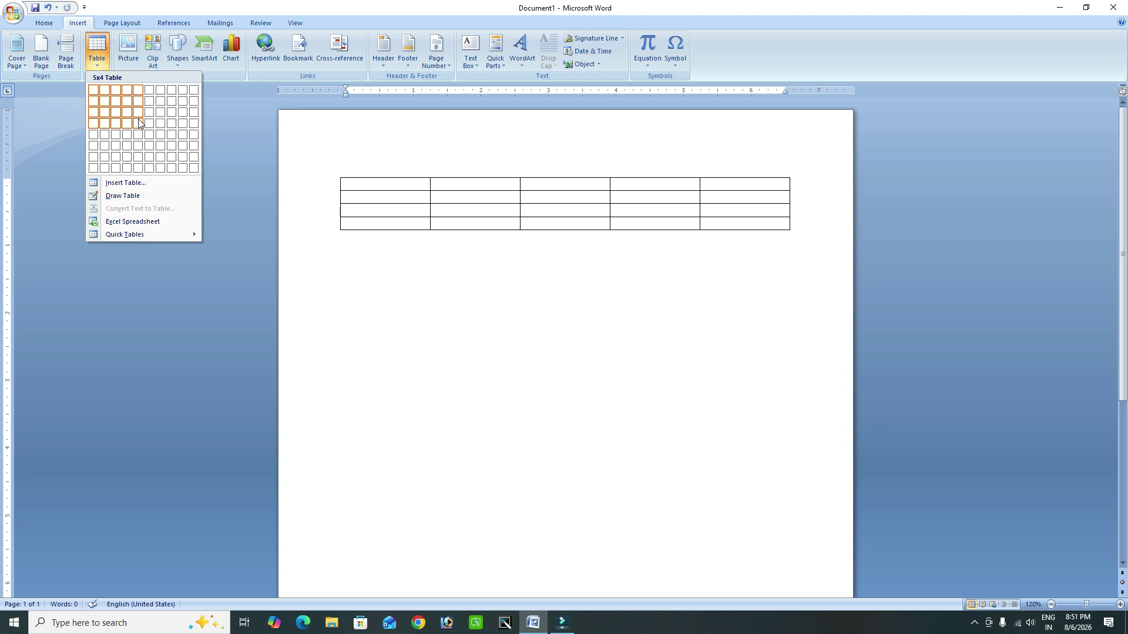
click(160, 140)
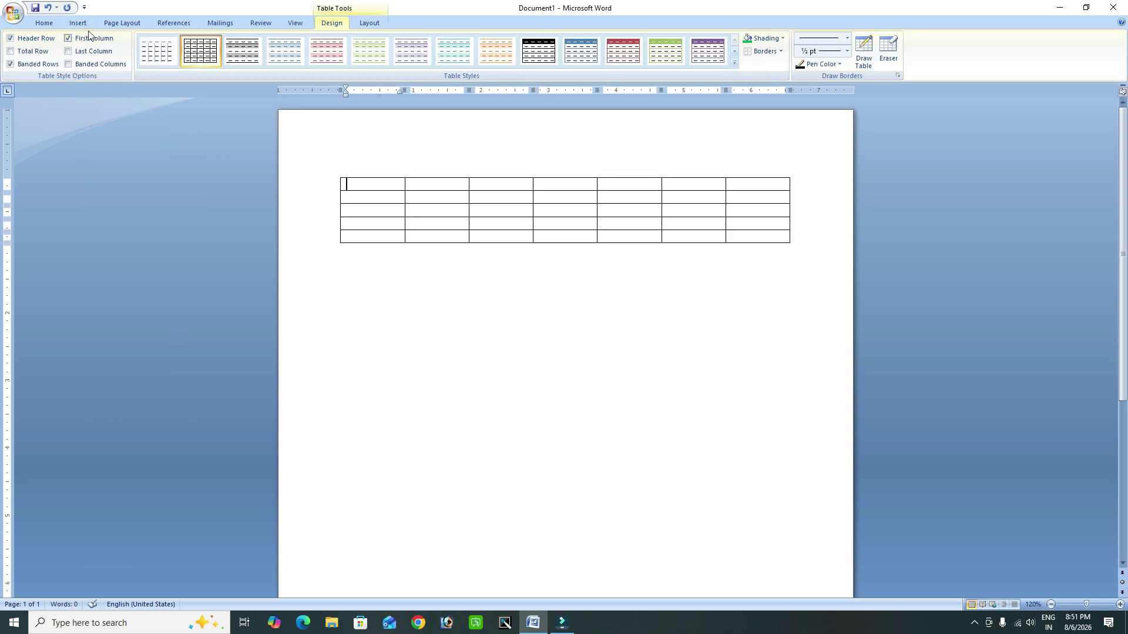
click(83, 26)
click(96, 55)
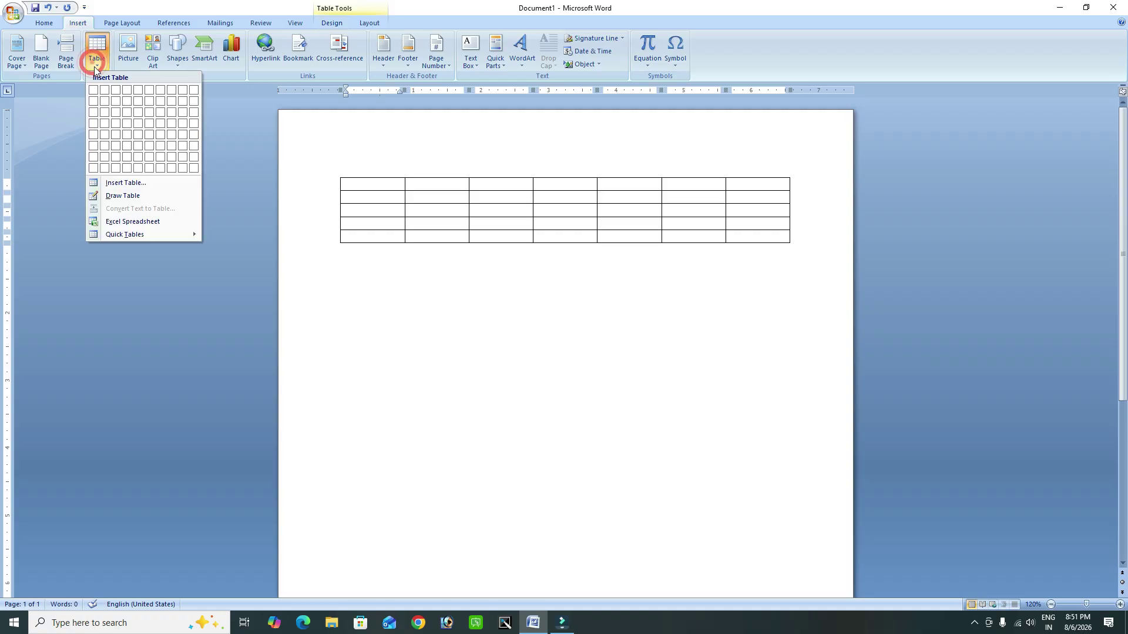
click(137, 179)
drag(547, 228, 181, 193)
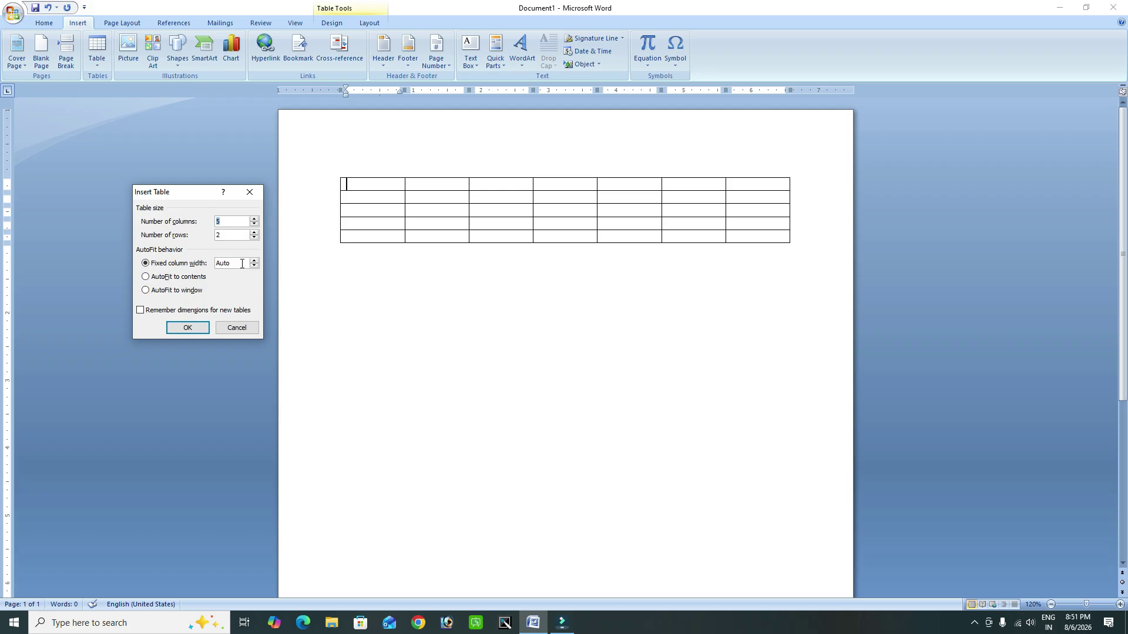
click(425, 243)
click(250, 192)
Step: Replace the seven-column table with a new table of 5 columns and 2 rows using the Auto fixed column width
click(335, 173)
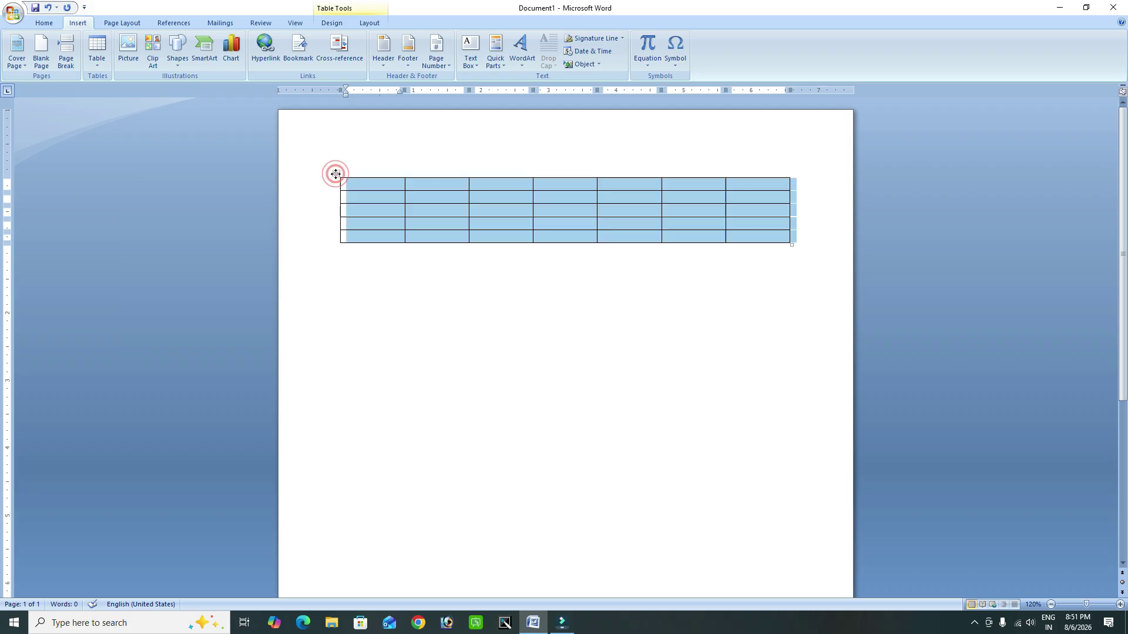
key(BackSpace)
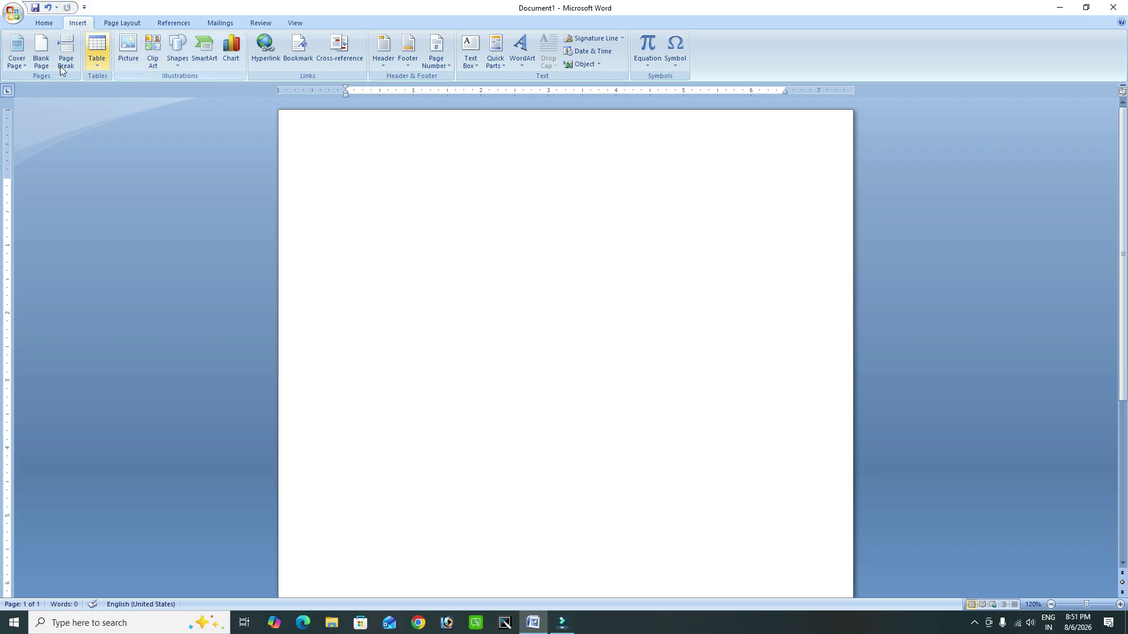
click(94, 59)
click(125, 183)
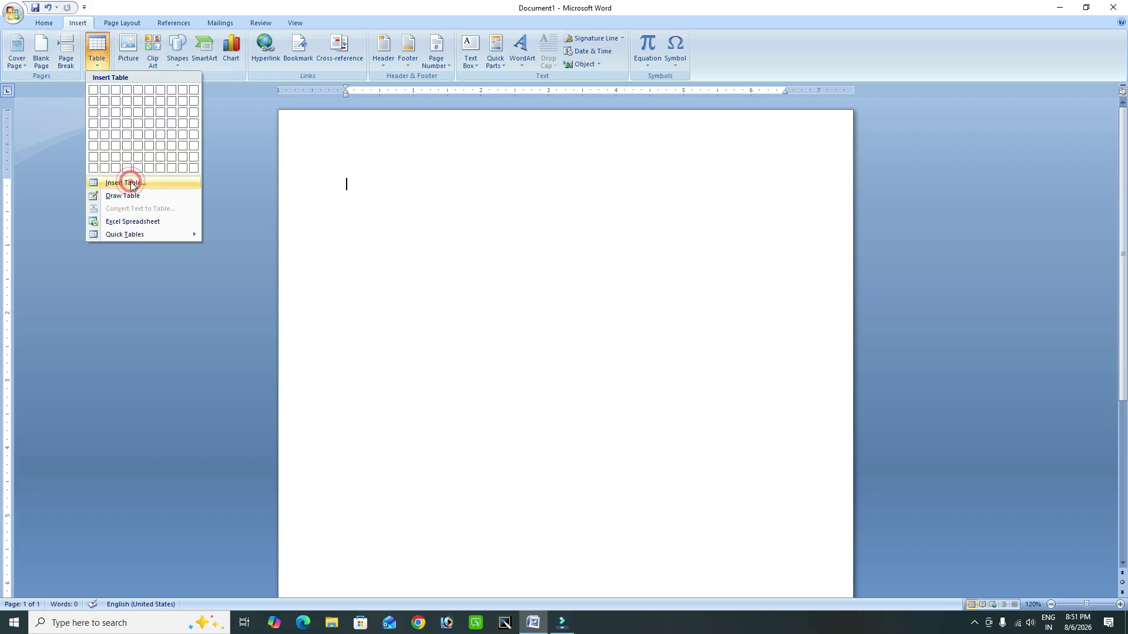
drag(206, 191, 271, 141)
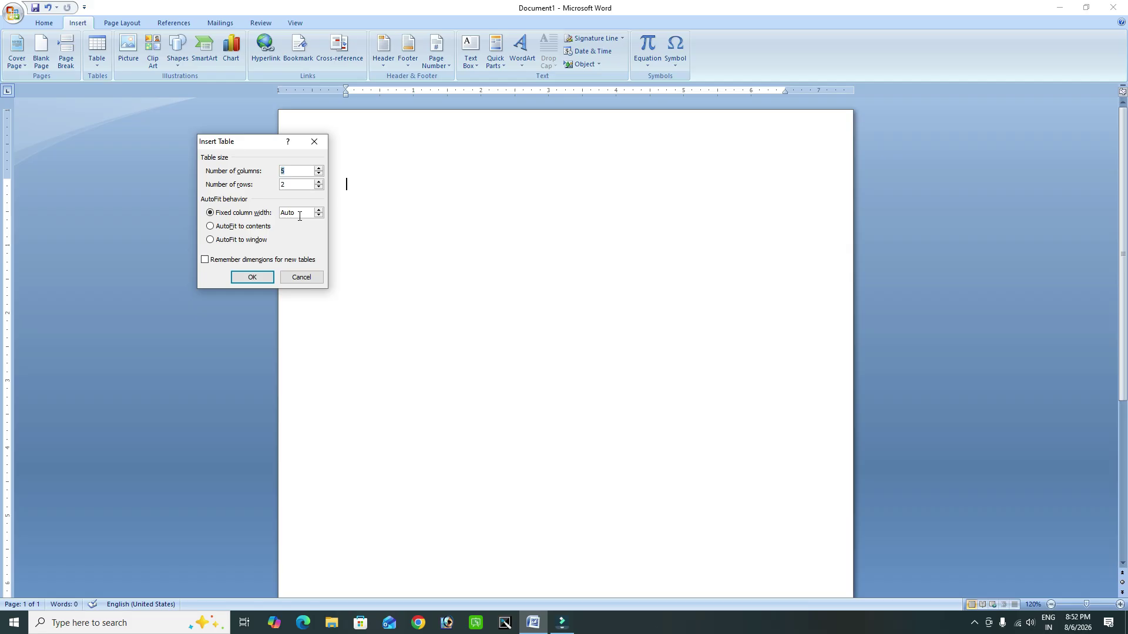
click(262, 277)
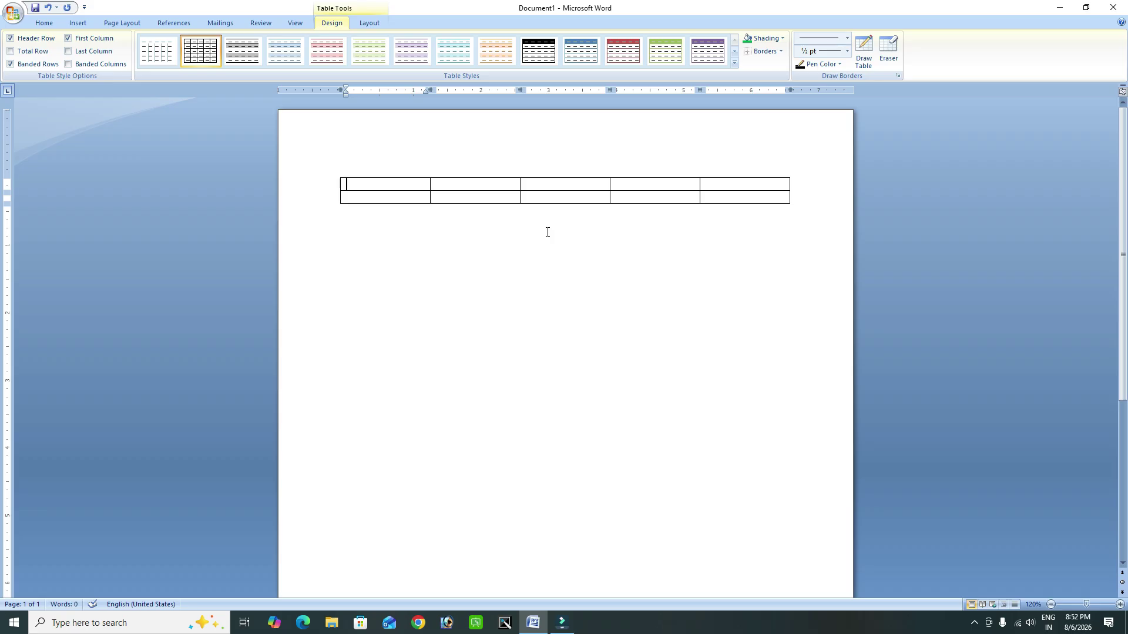
Step: Undo the last table insertion and insert a table of 5 columns and 2 rows with a fixed column width of 1 inch
key(ctrl+z)
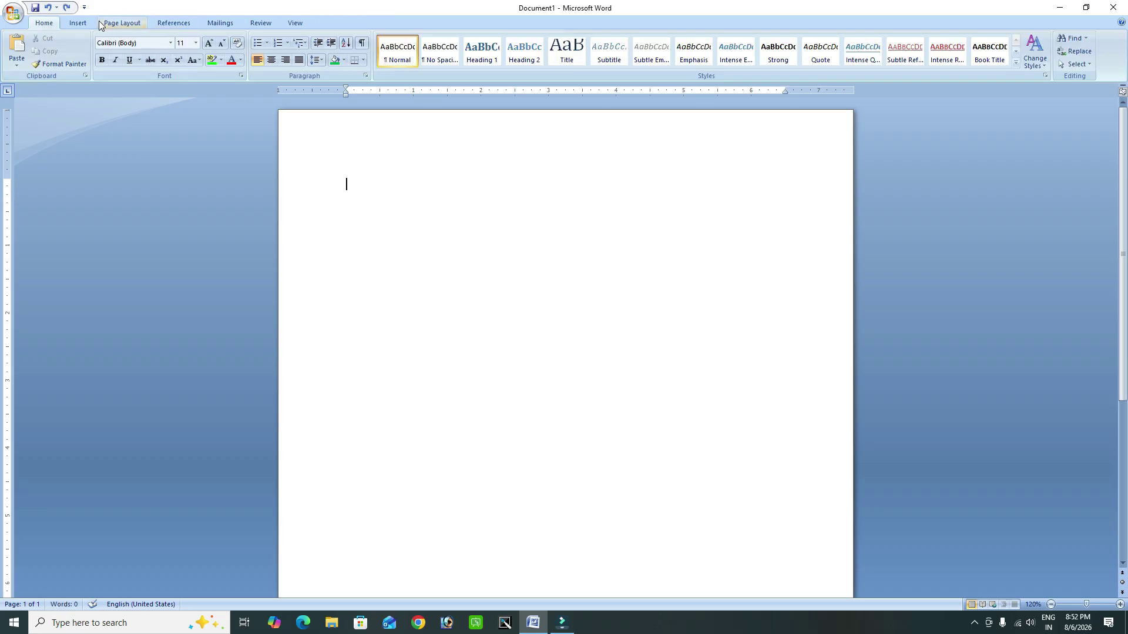
click(91, 23)
click(97, 49)
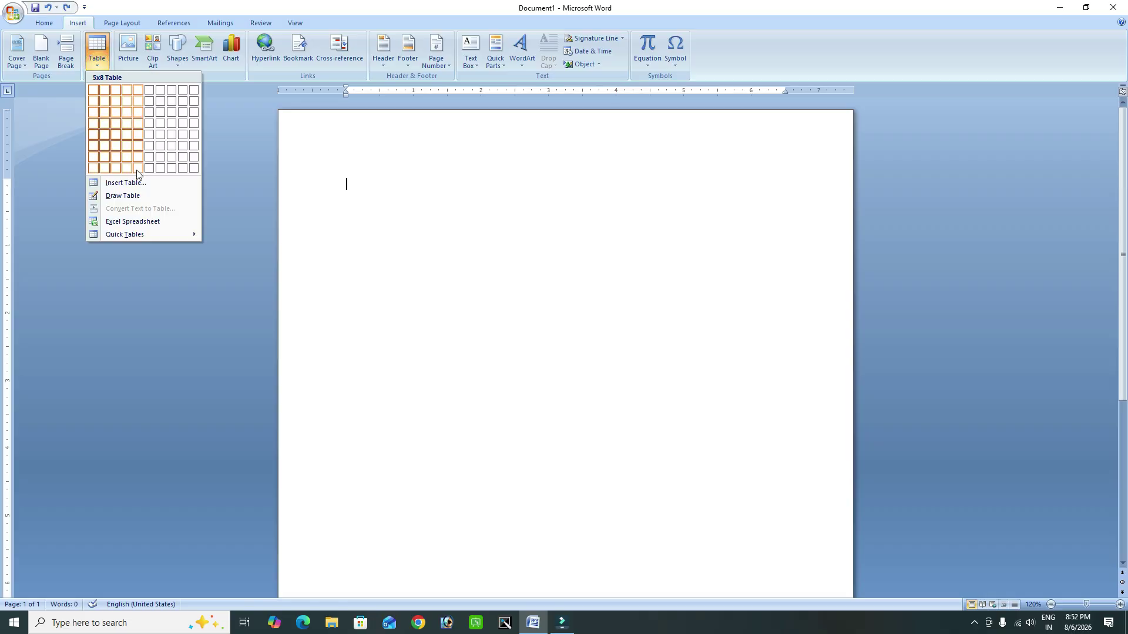
click(135, 184)
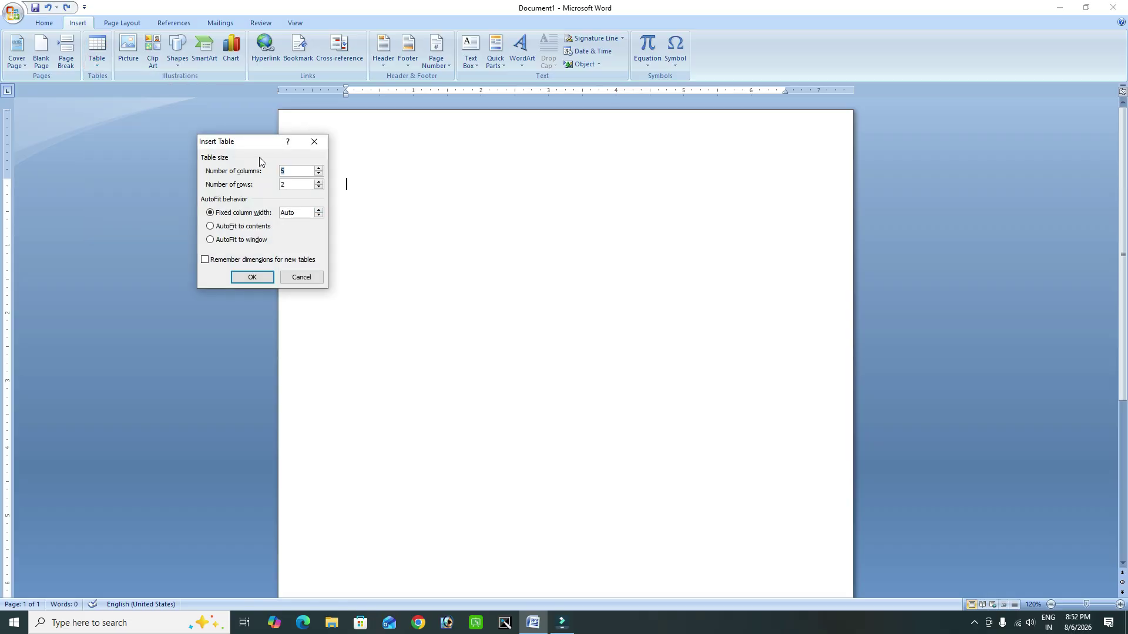
double_click(297, 213)
text(1)
click(267, 281)
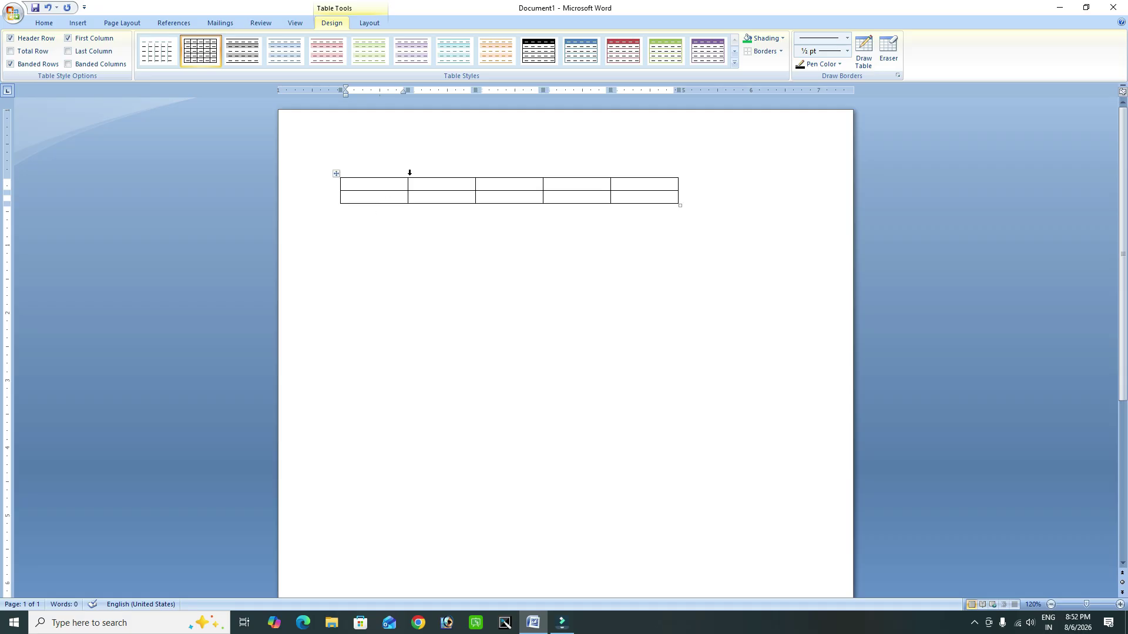
Step: Delete the fixed-width table and insert a table of 5 columns and 2 rows set to AutoFit to contents
click(337, 174)
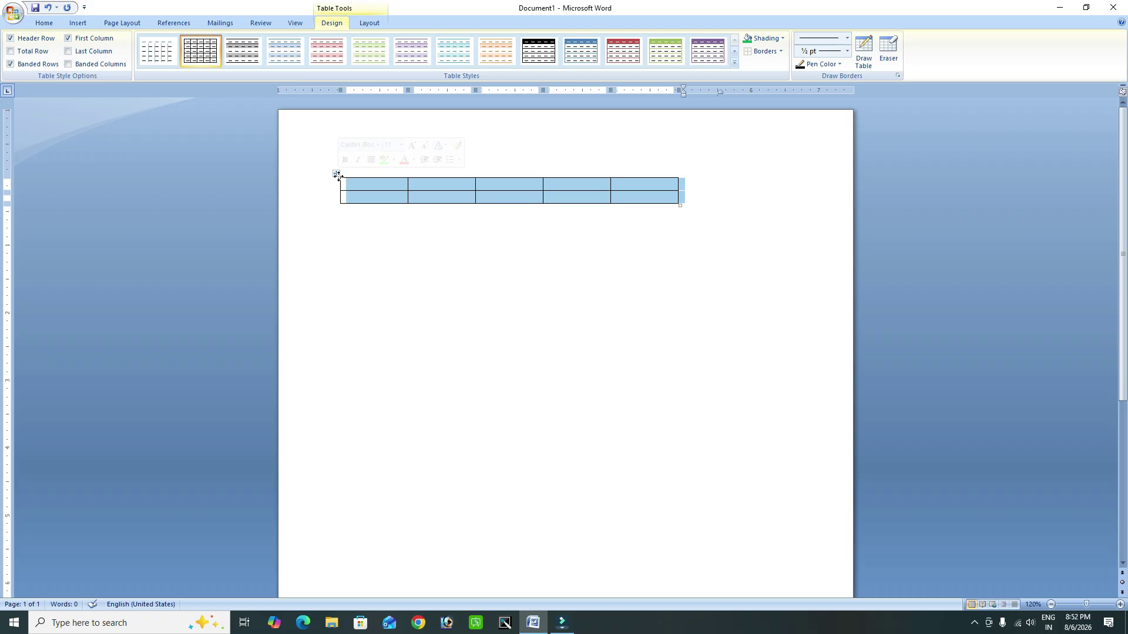
key(BackSpace)
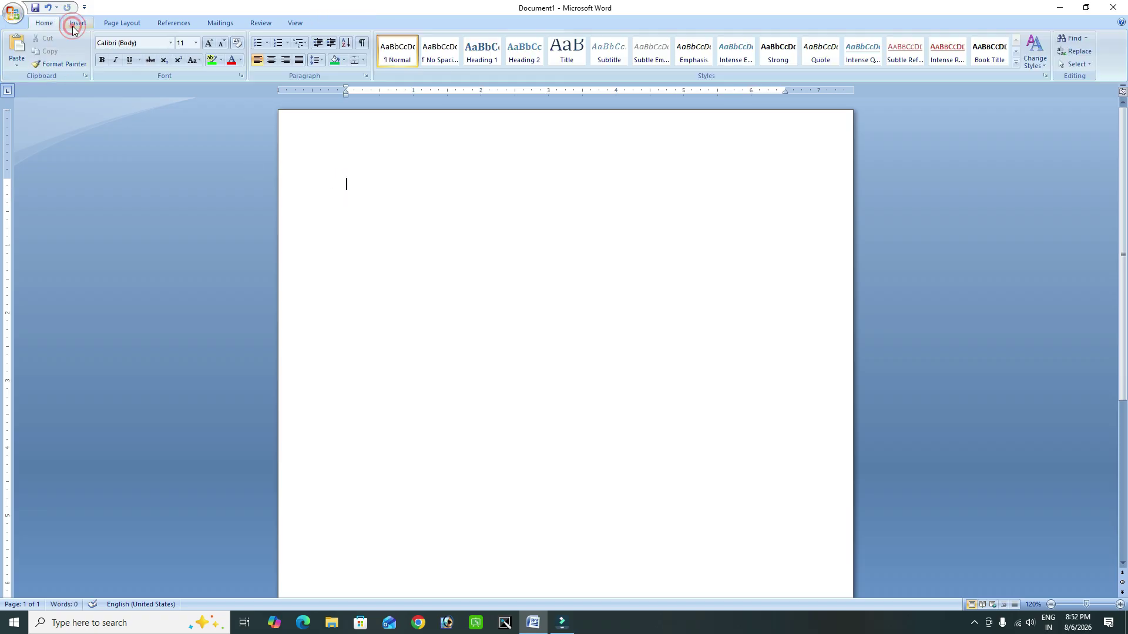
click(73, 28)
click(98, 52)
click(117, 183)
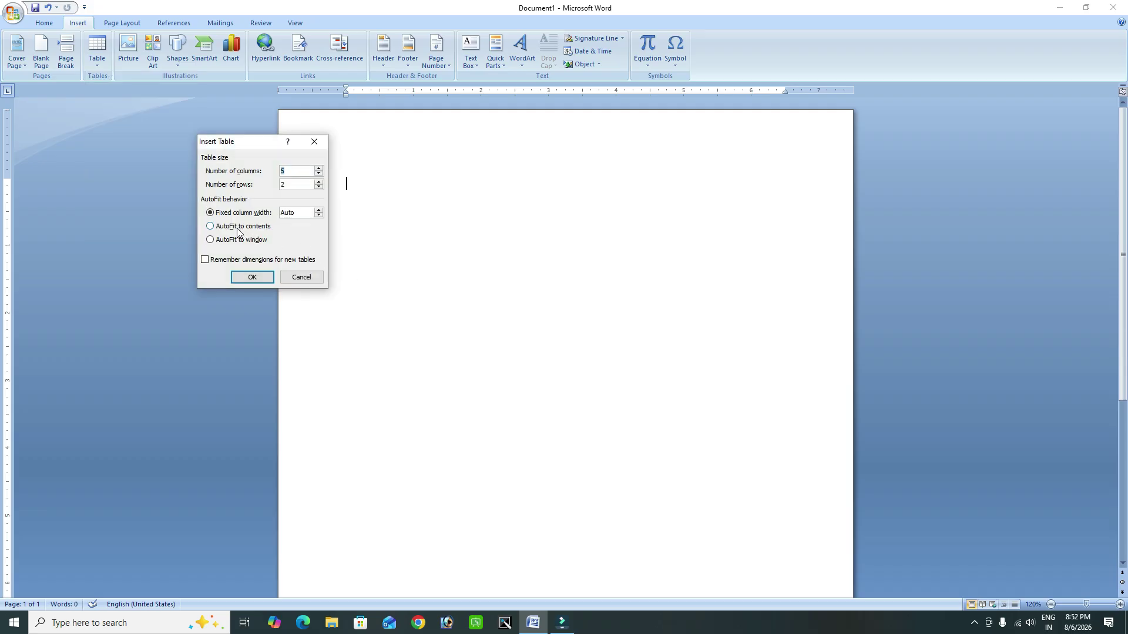
click(238, 228)
click(266, 280)
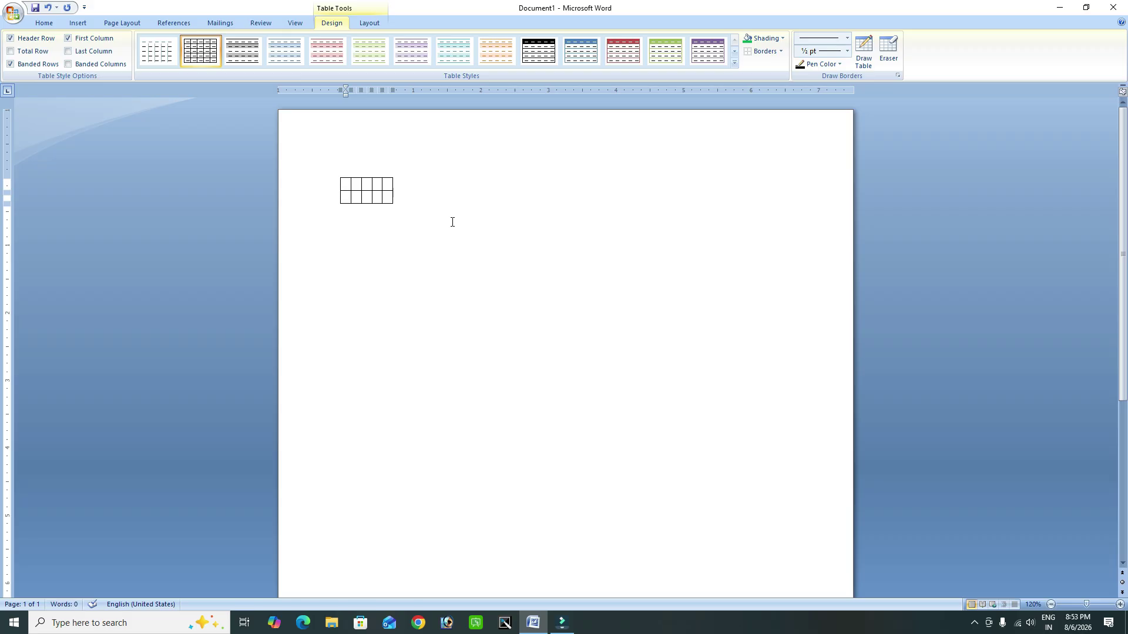
Step: Enter DFSAFSDFDS DFASFDF in the first cell and DFFS in the second cell of the AutoFit-to-contents table
text(DFSAFSDFDS DFASFDF)
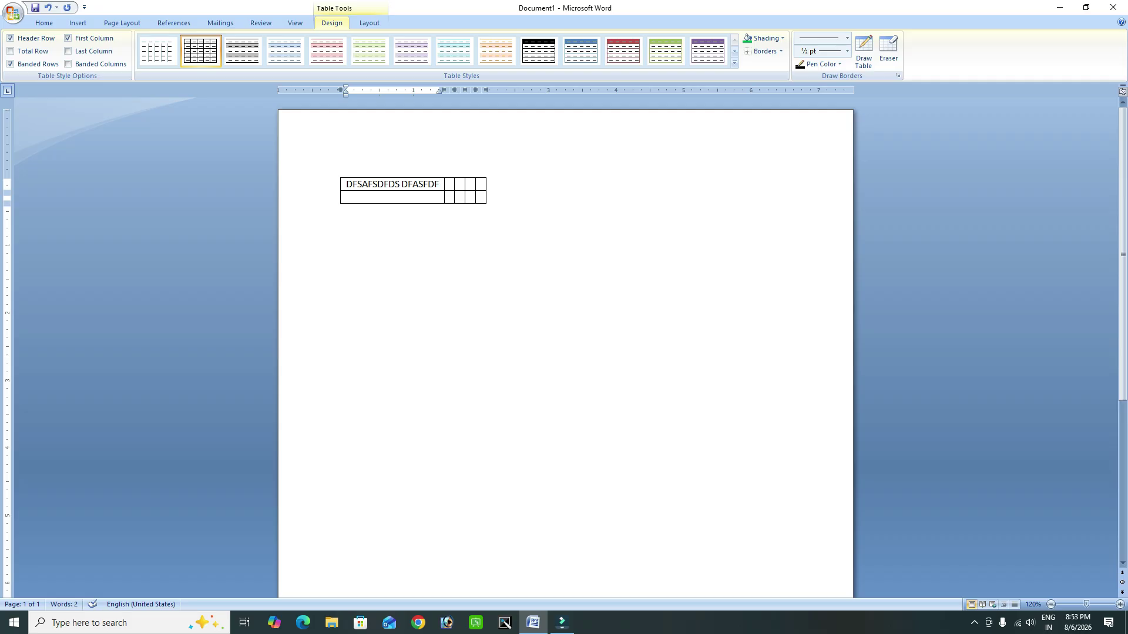
key(Tab)
text(DFFS)
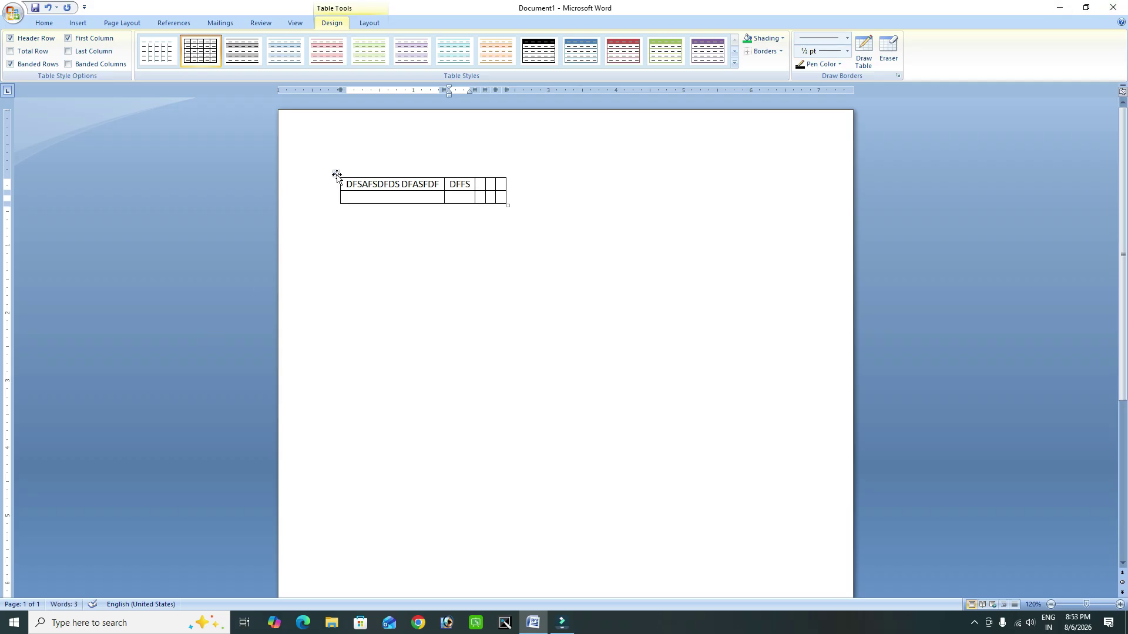
Step: Delete the contents-fitted table and insert a table of 5 columns and 2 rows set to AutoFit to window
click(336, 175)
key(BackSpace)
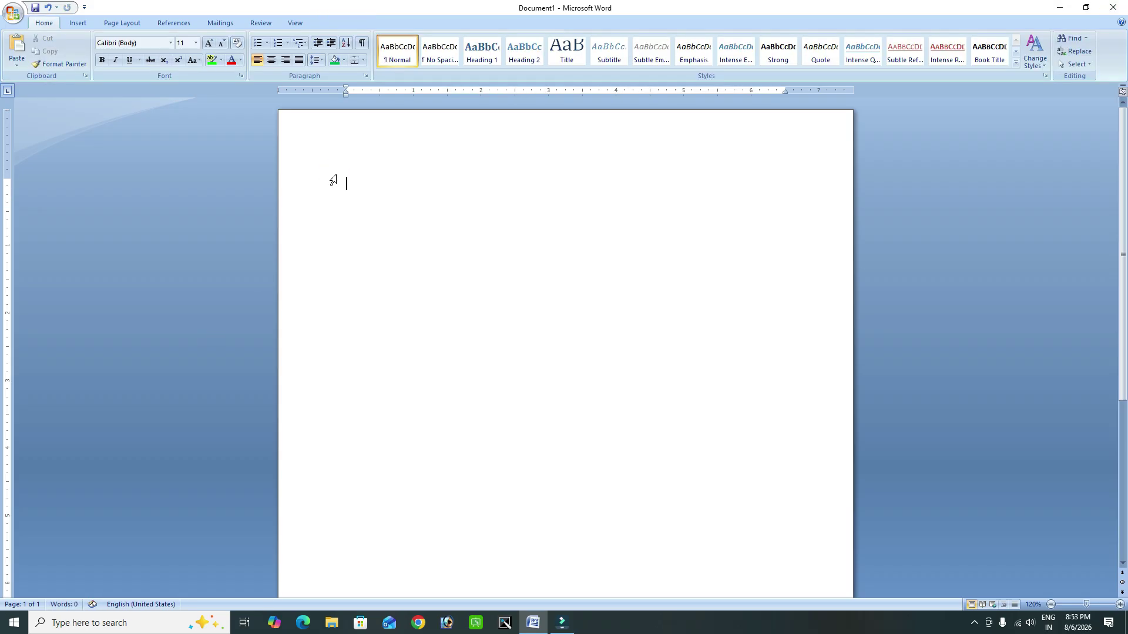
click(79, 24)
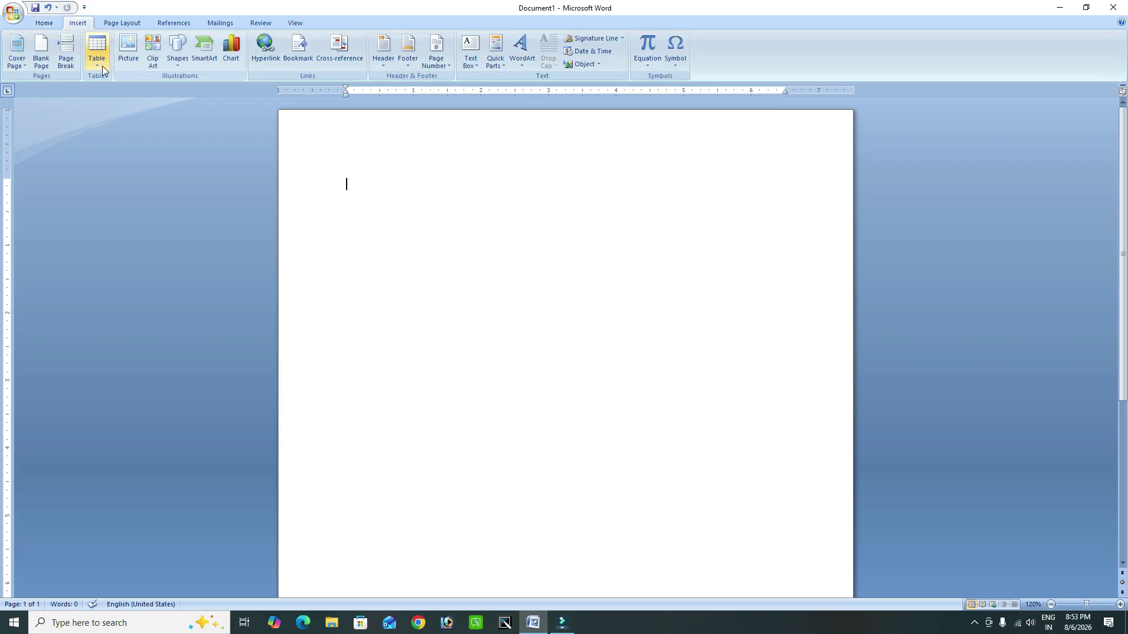
click(97, 50)
click(124, 183)
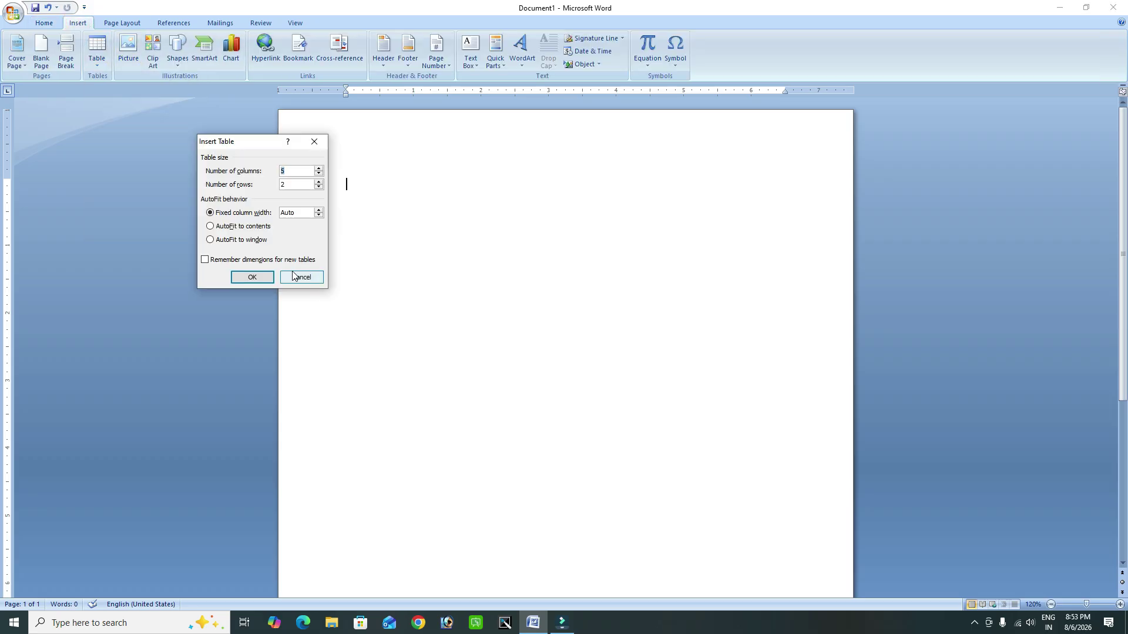
click(224, 242)
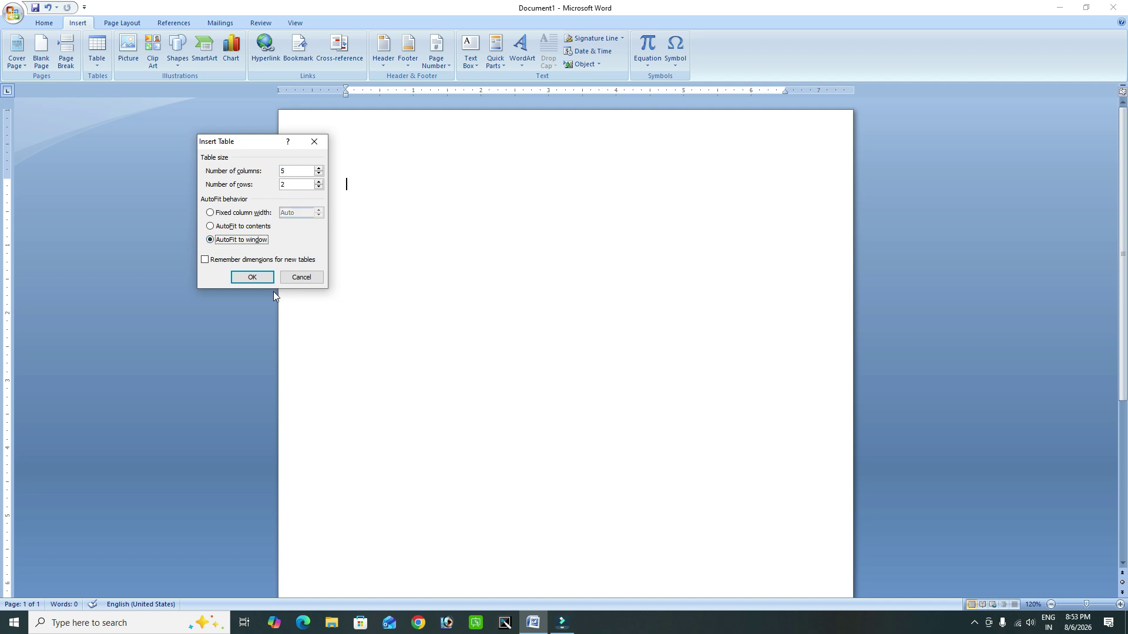
click(261, 281)
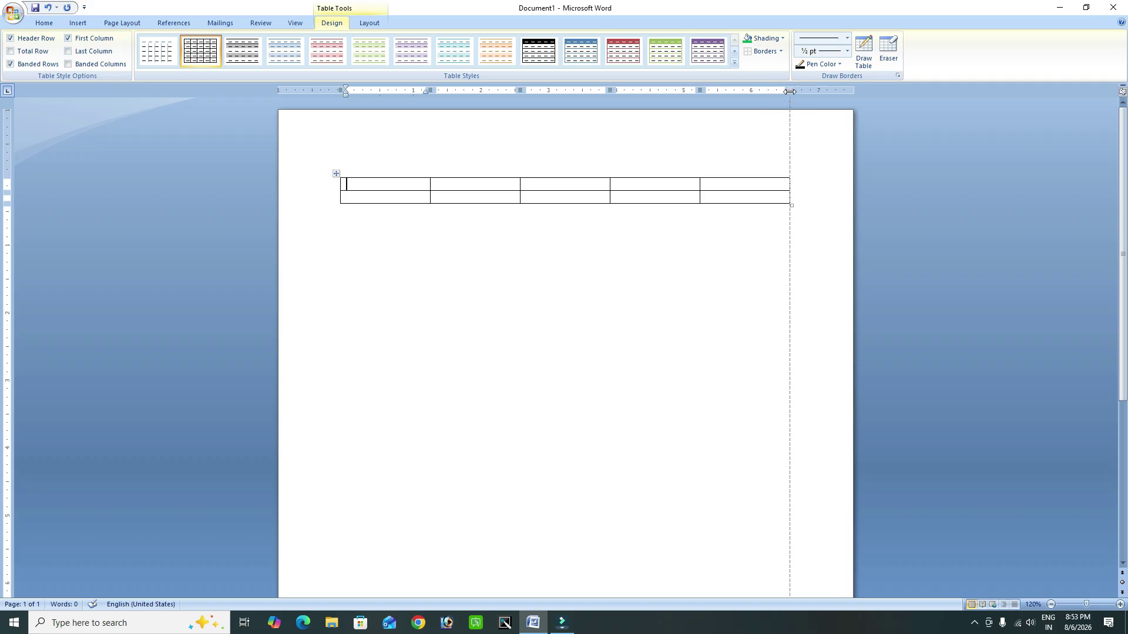
drag(340, 93, 340, 93)
click(336, 174)
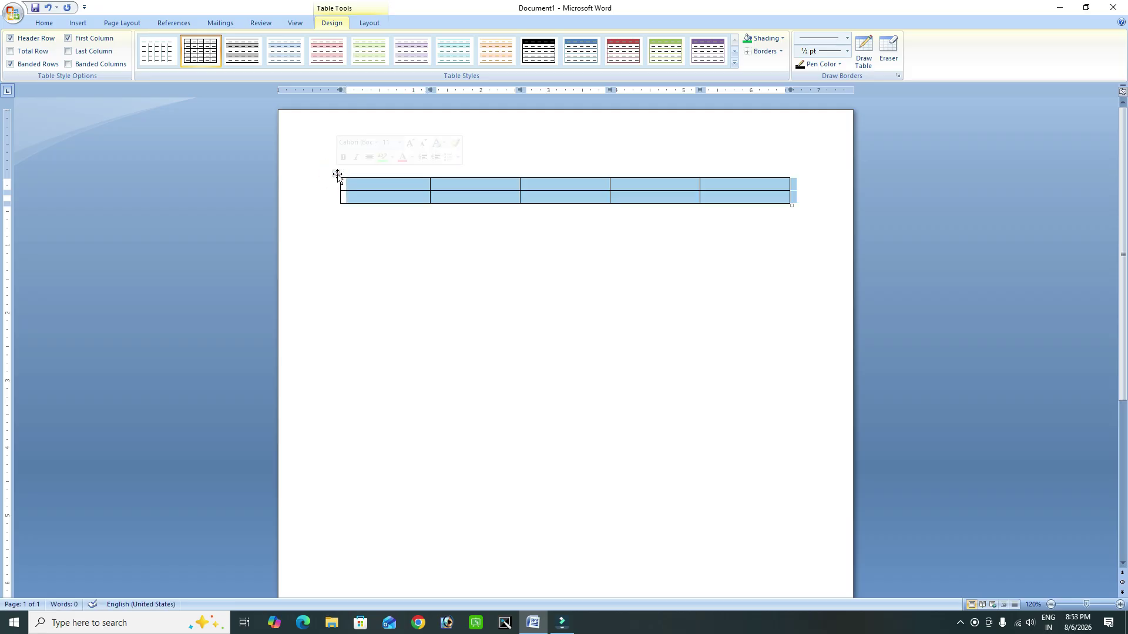
click(361, 187)
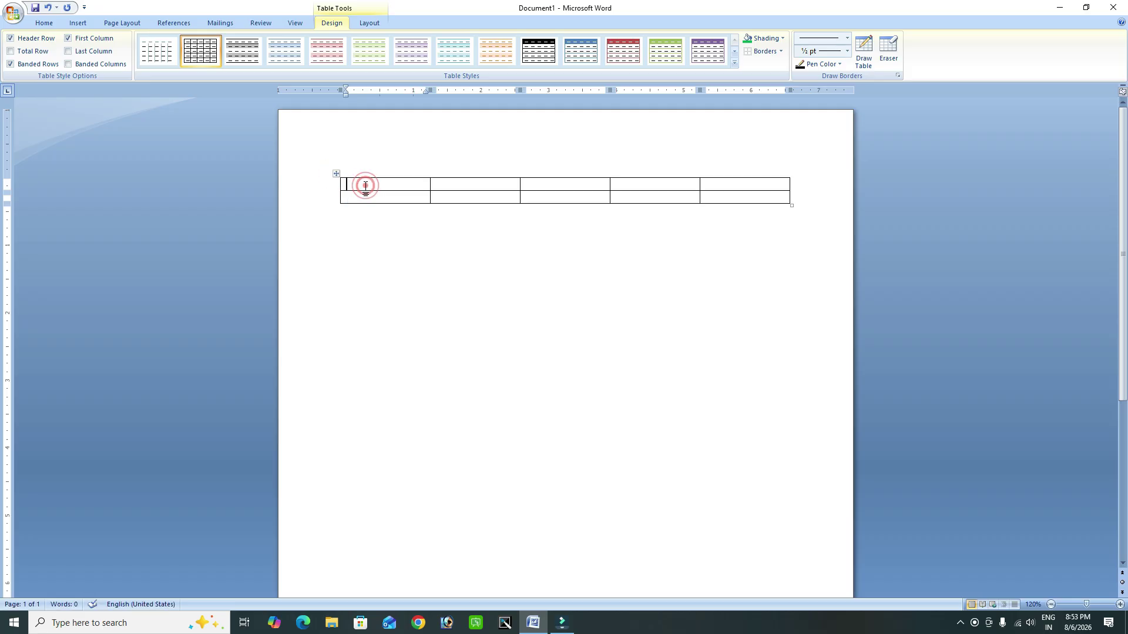
click(371, 26)
click(326, 55)
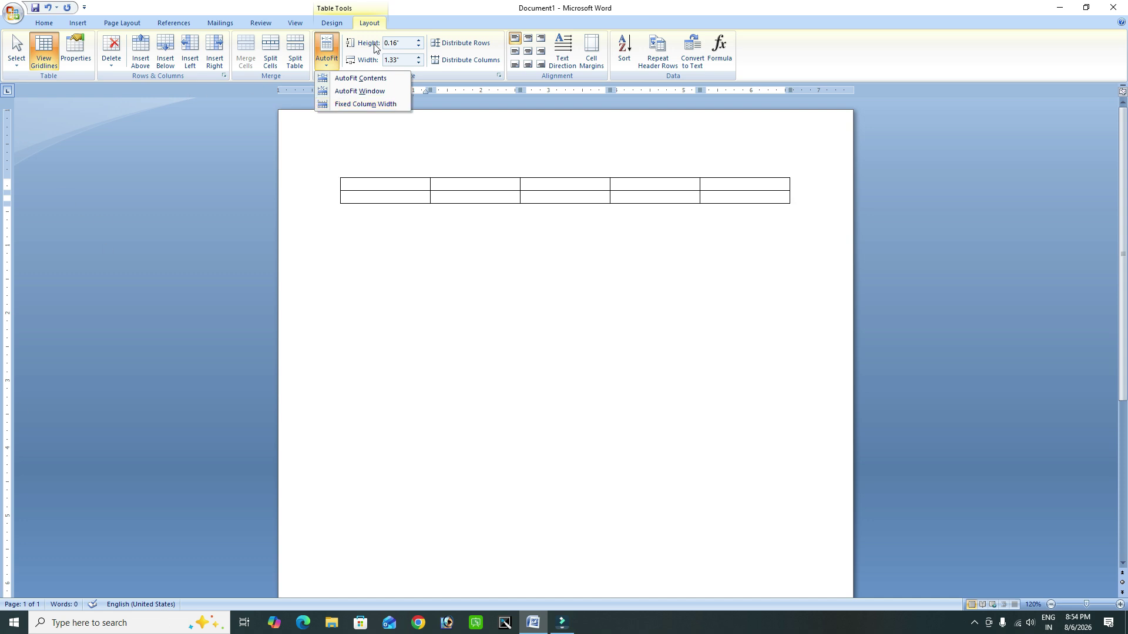
Step: Set the height of the table's first row to 0.3"
click(452, 182)
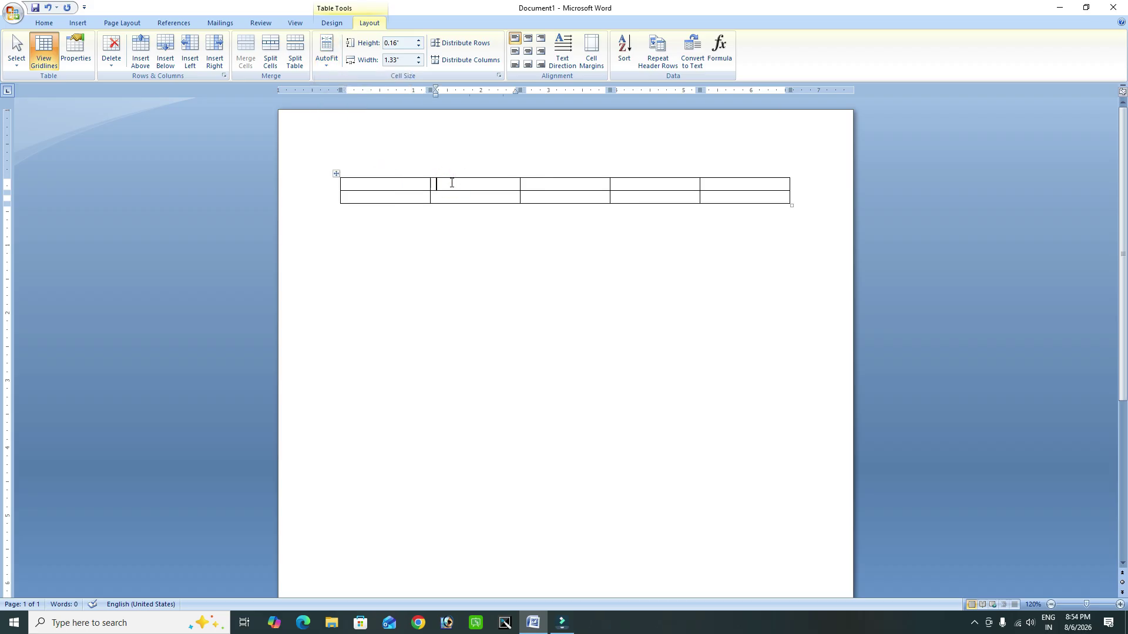
click(418, 39)
click(418, 39)
click(418, 40)
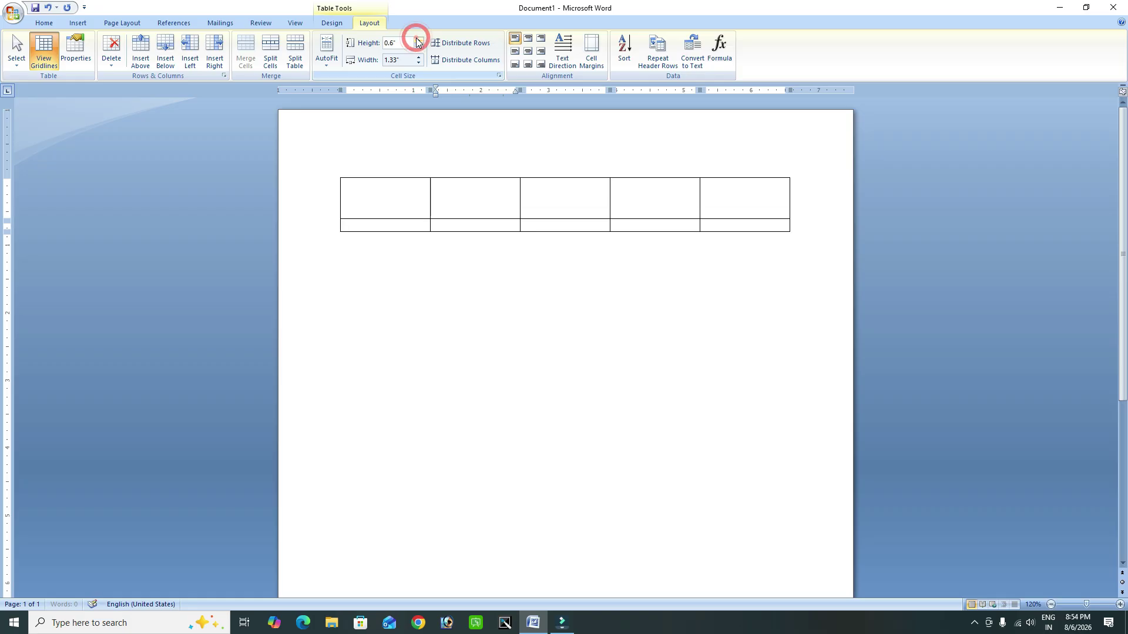
click(418, 47)
click(418, 47)
click(418, 46)
Step: Set the width of the table's second column to 1.6"
click(411, 60)
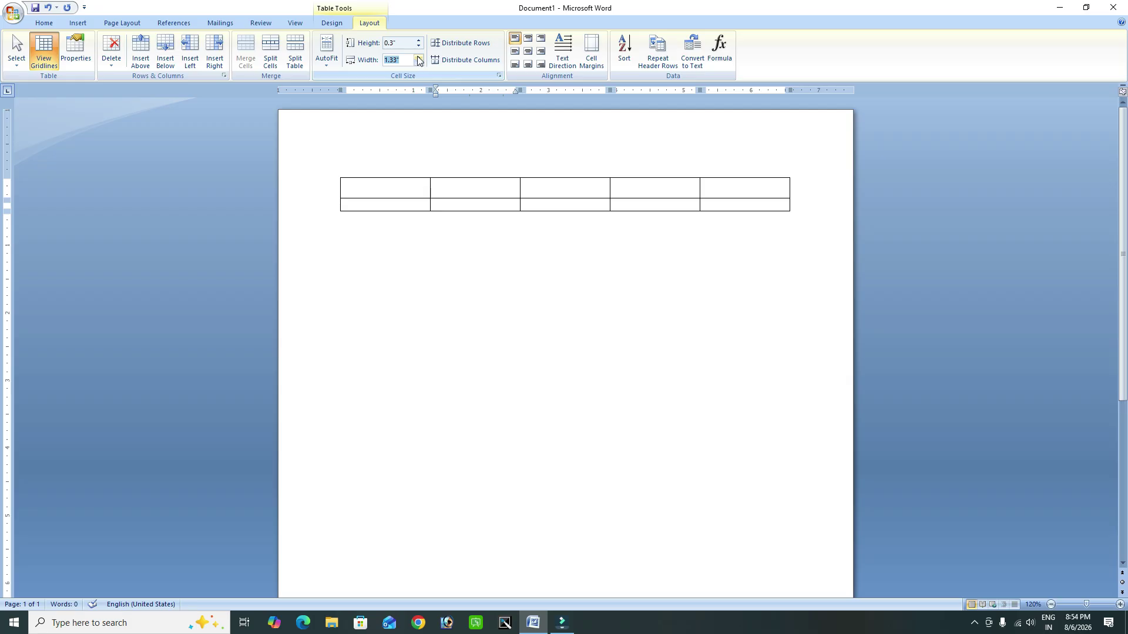
click(419, 57)
click(419, 57)
click(419, 57)
click(418, 57)
click(418, 57)
click(418, 57)
click(418, 57)
click(418, 57)
click(418, 57)
click(418, 63)
click(418, 63)
click(417, 62)
click(418, 63)
click(418, 63)
click(417, 63)
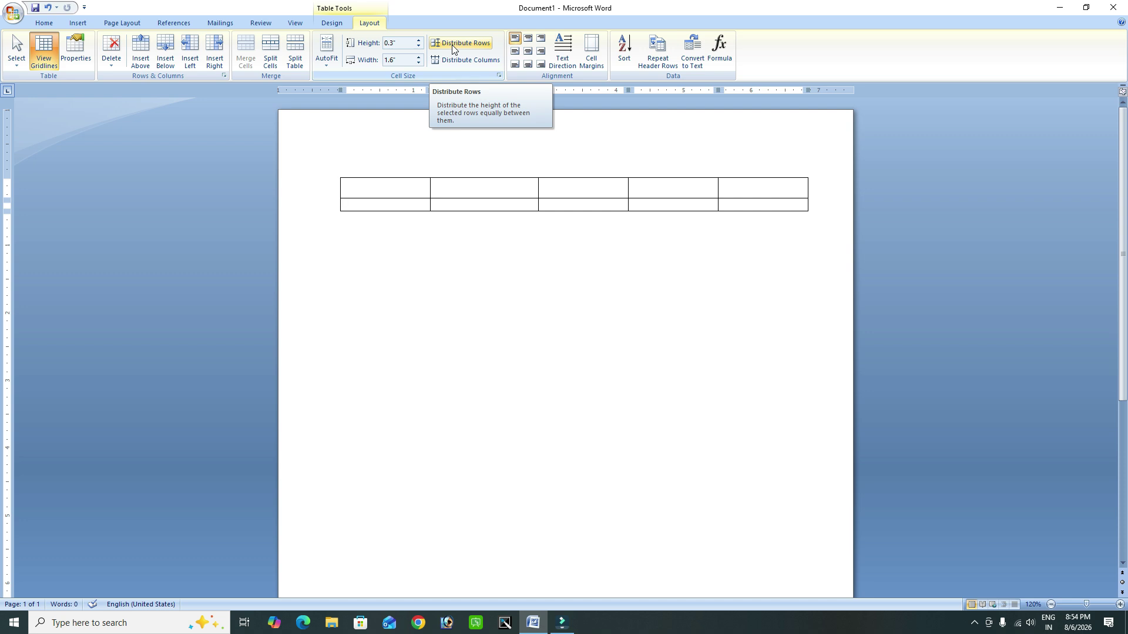
Step: Add two more rows at the end of the table
click(761, 205)
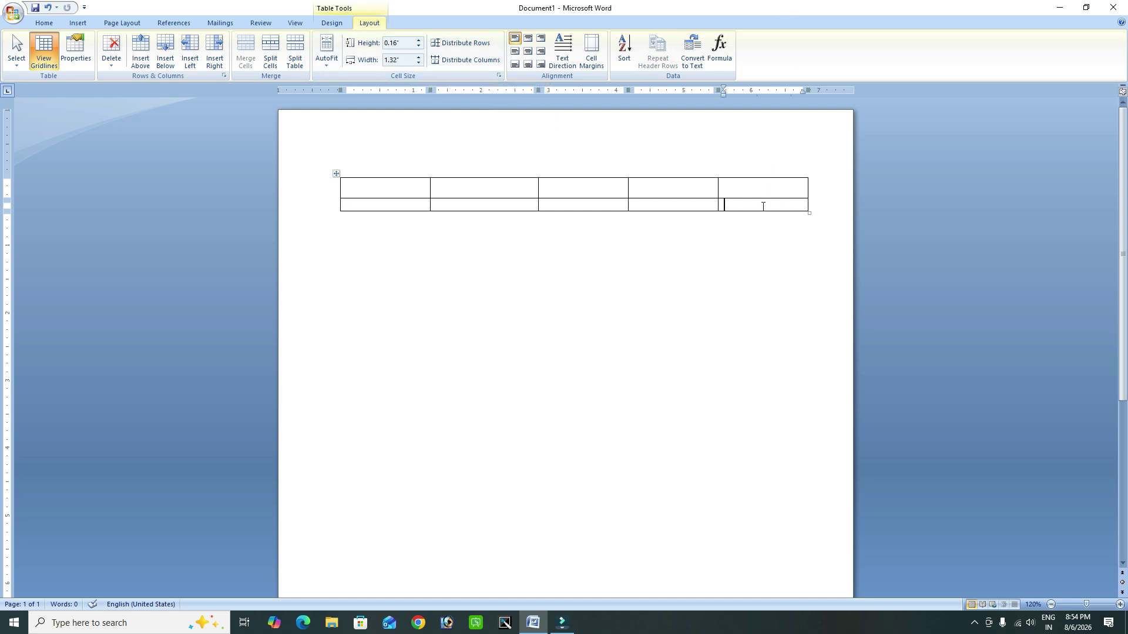
key(Tab)
key(Tab)
key(Tab)
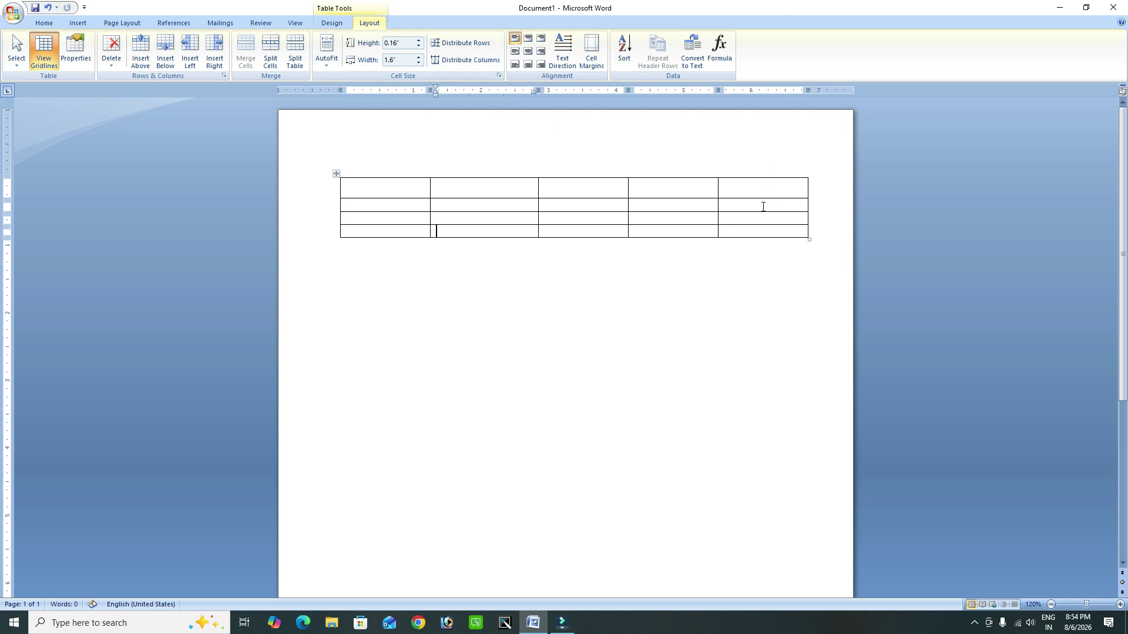
Step: Enlarge the lower rows unevenly, making the last one 0.43" high, and distribute the heights of all rows equally
drag(411, 212, 393, 317)
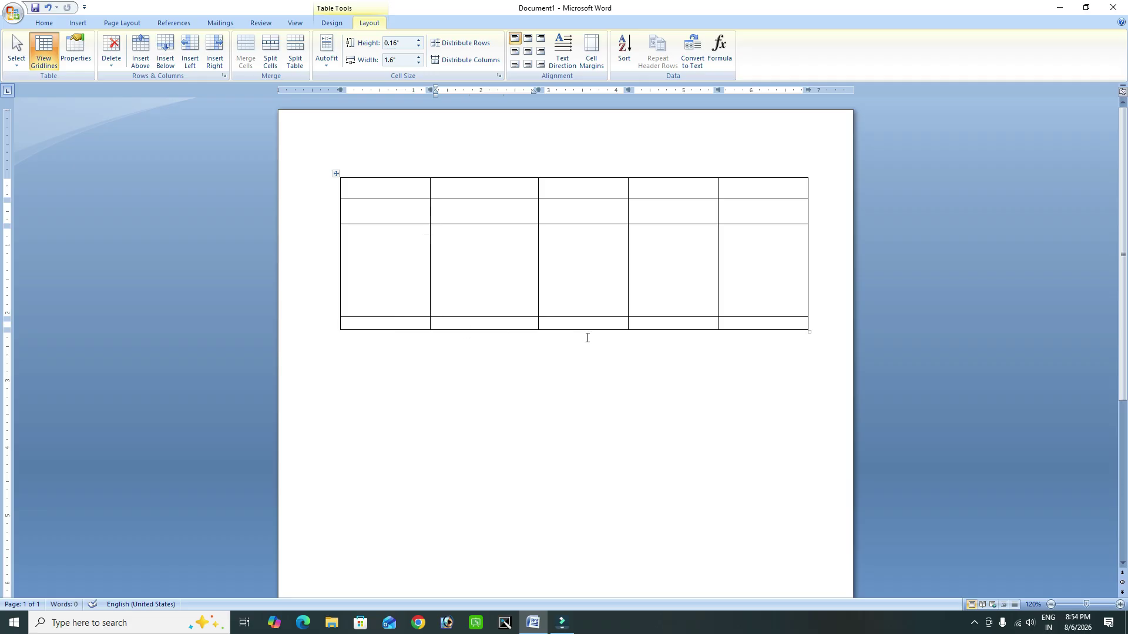
drag(474, 329, 473, 347)
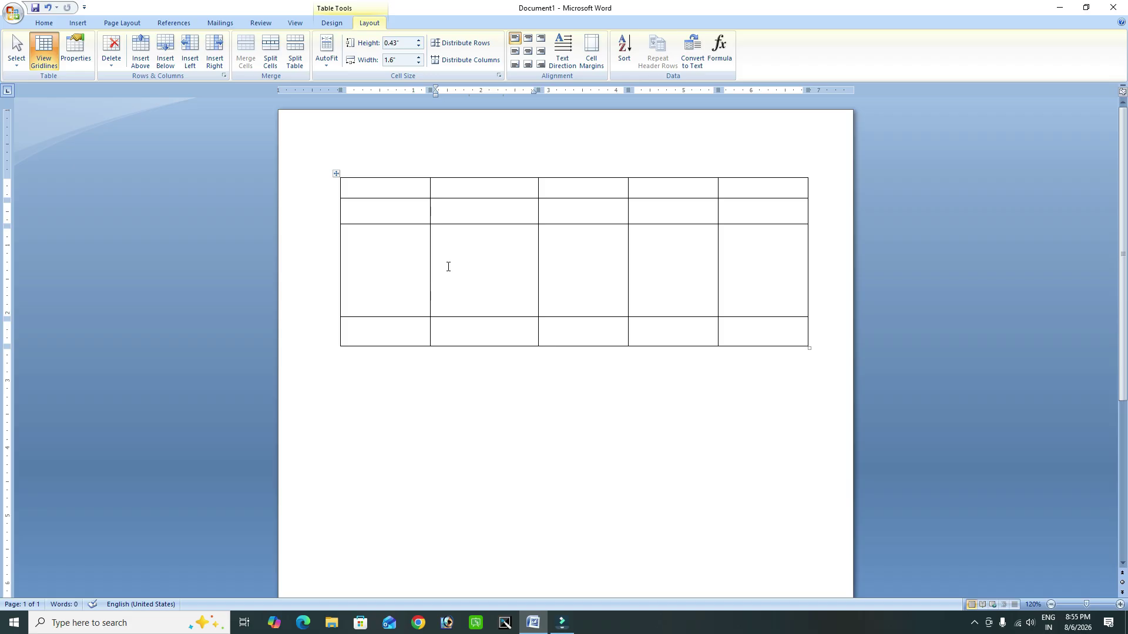
click(336, 174)
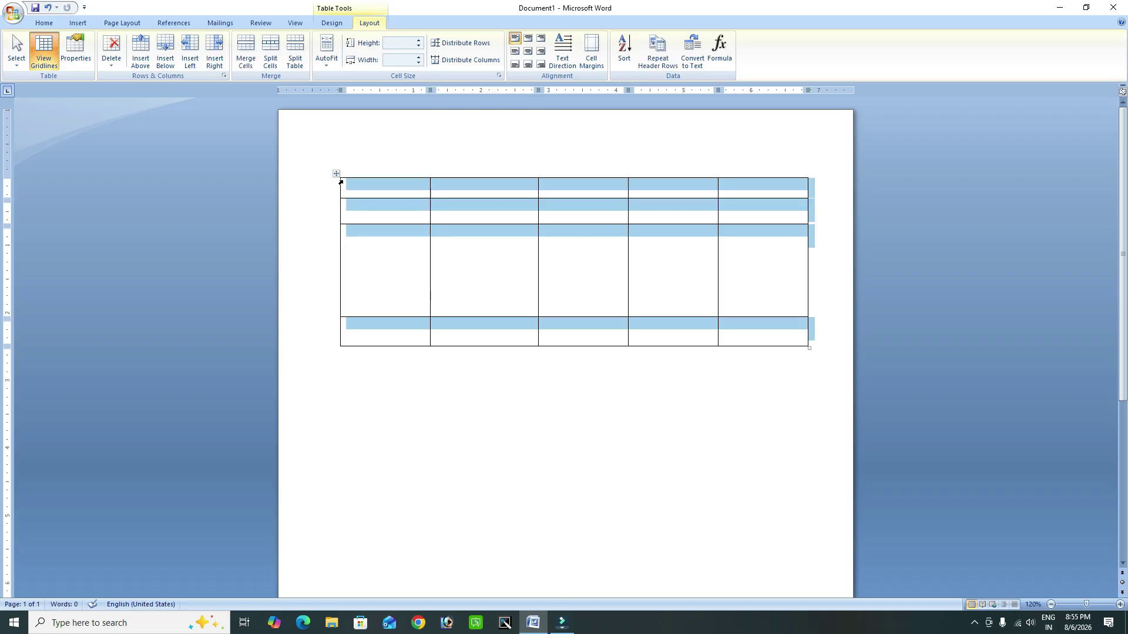
click(457, 47)
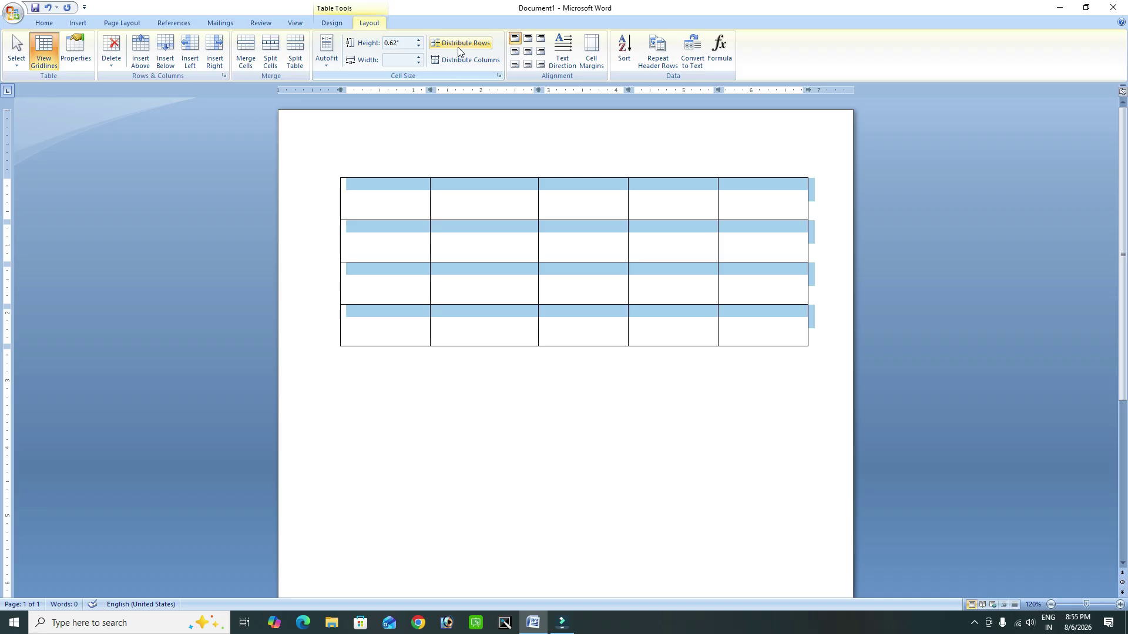
Step: Widen the first and last columns by moving their inner borders, and distribute the widths of all columns equally
click(461, 219)
drag(428, 209, 497, 217)
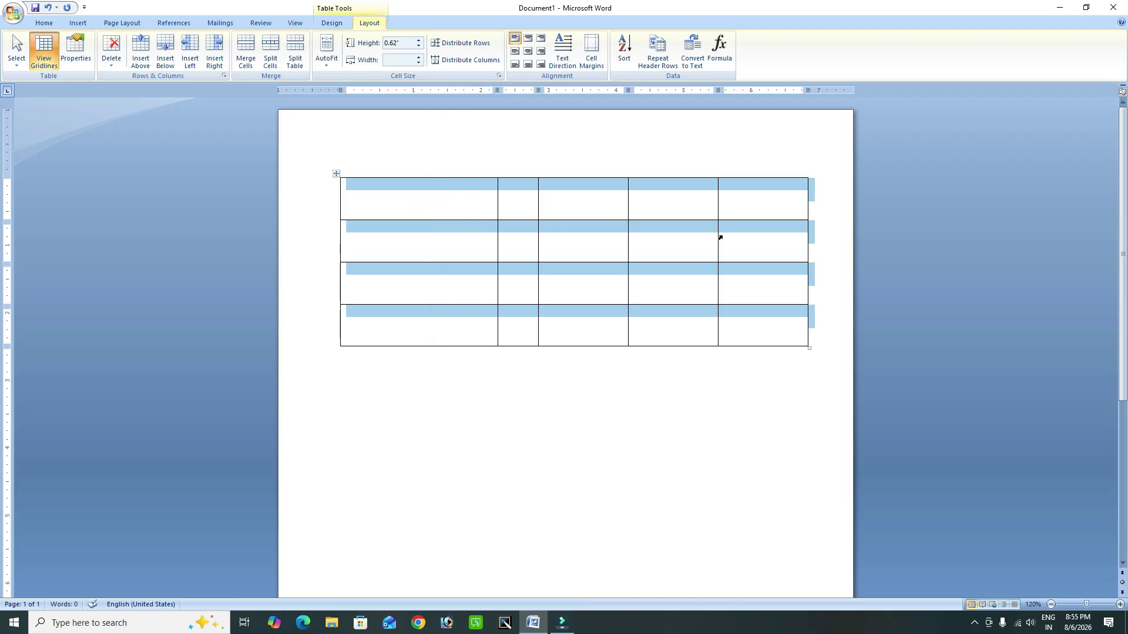
drag(718, 234, 653, 240)
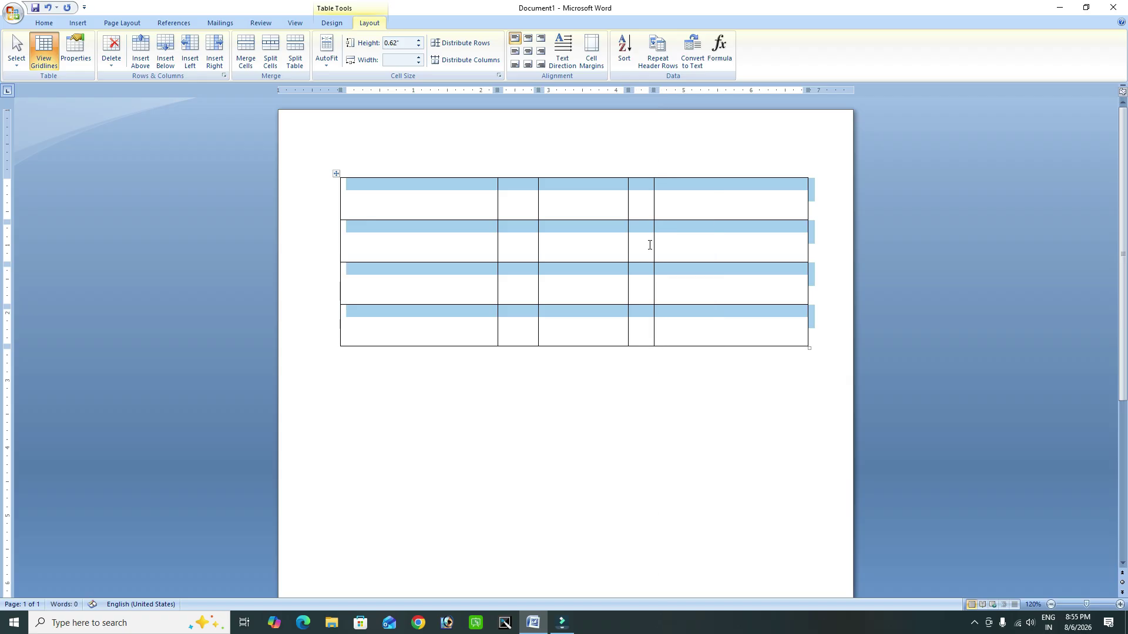
click(452, 62)
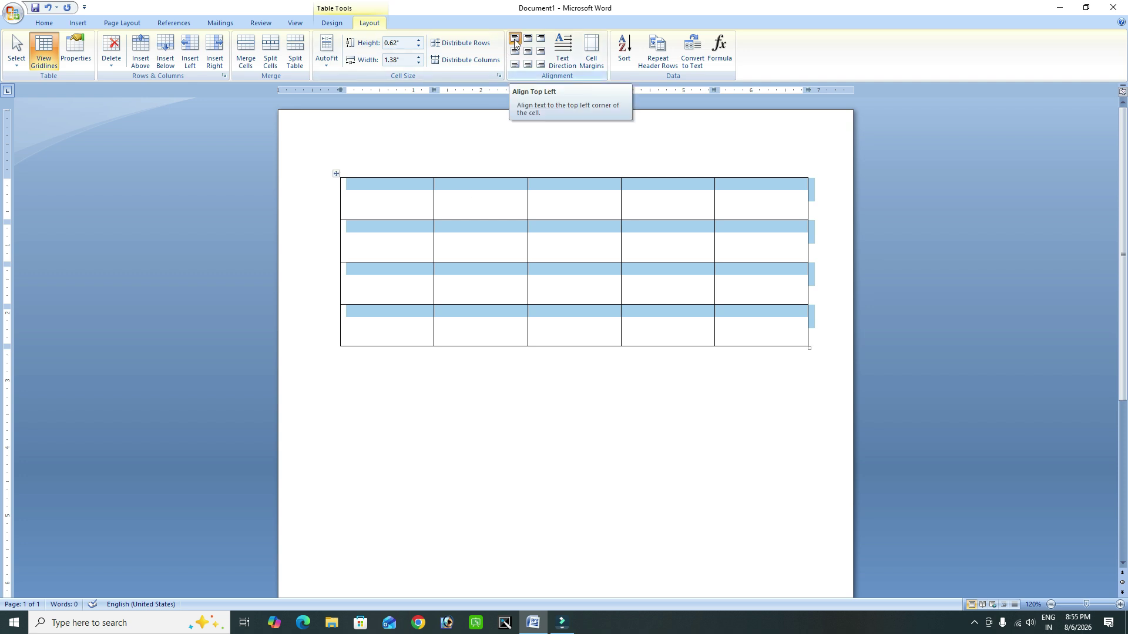
Step: Enter FESDAFSDF in the first row's second cell and try centre and top right alignment before settling on bottom right
click(495, 205)
text(FESDAFSDF)
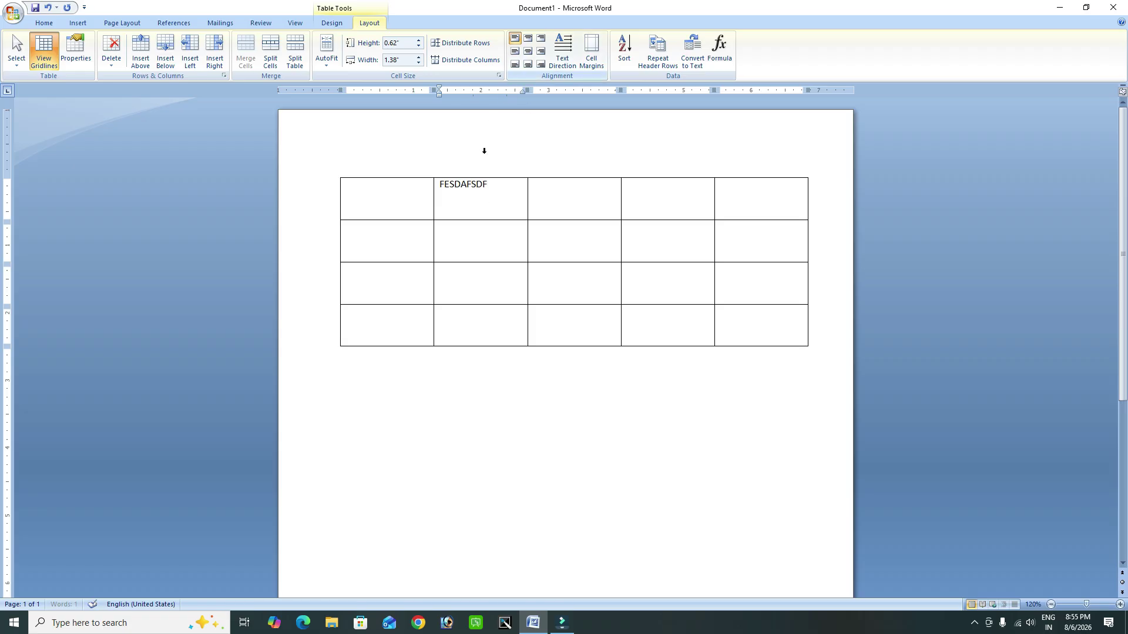
click(516, 54)
click(528, 51)
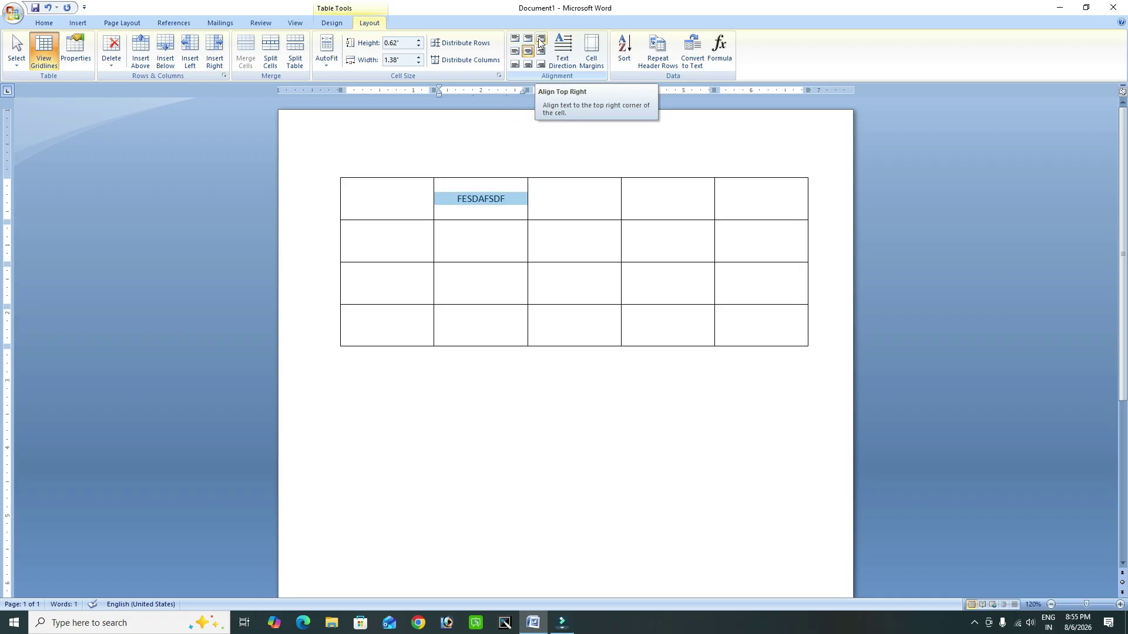
click(540, 39)
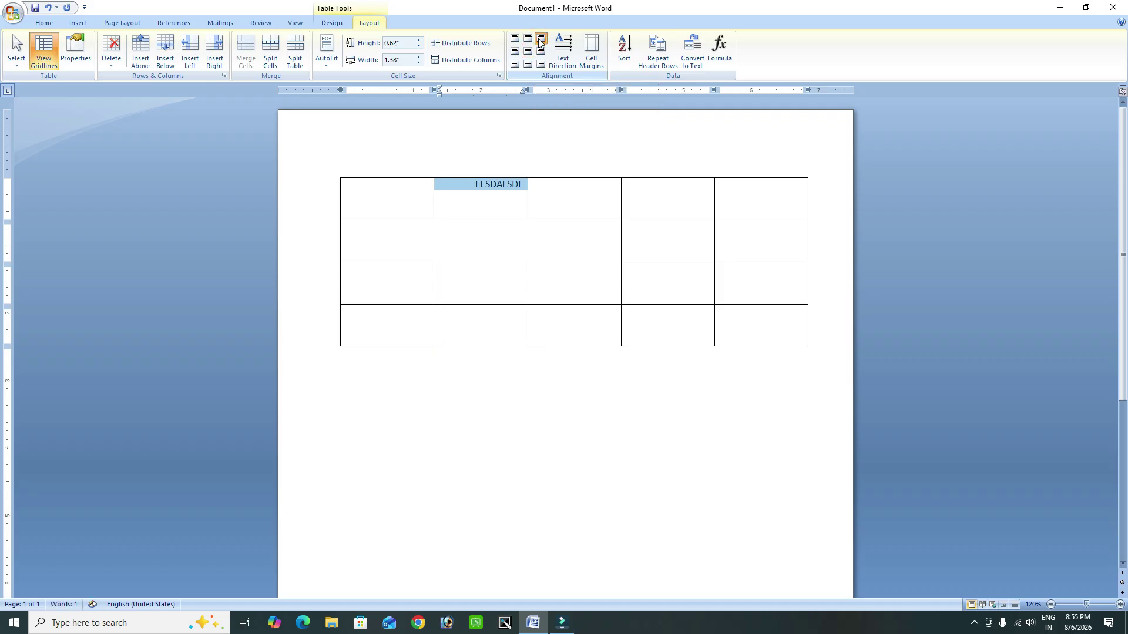
click(540, 68)
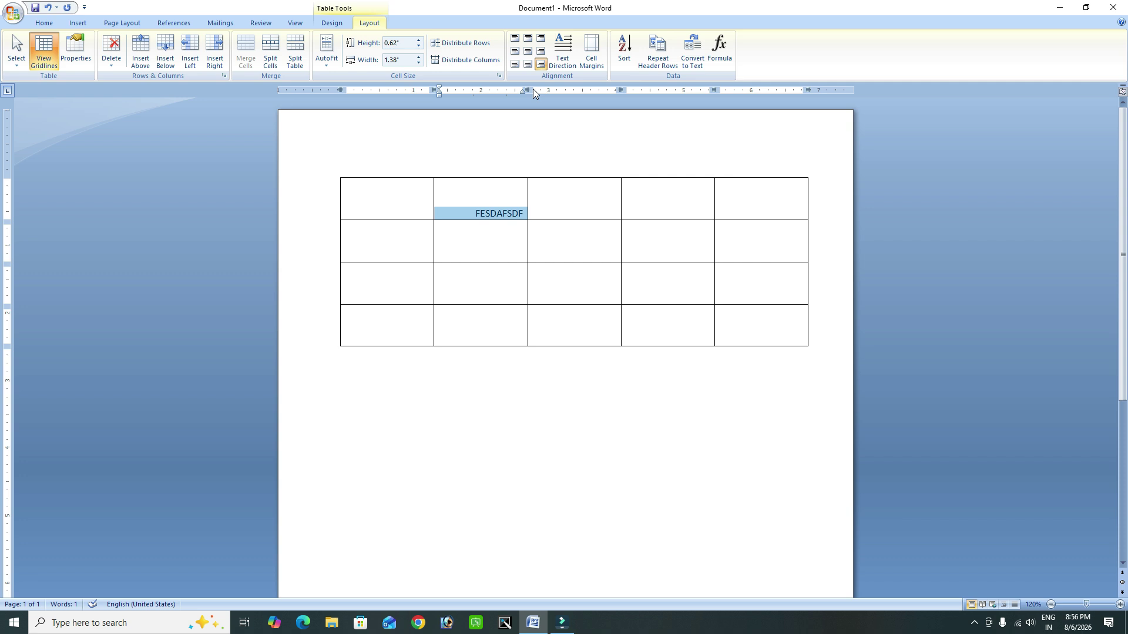
Step: Cycle the text direction of the FESDAFSDF cell through both vertical orientations back to horizontal
click(562, 63)
click(562, 62)
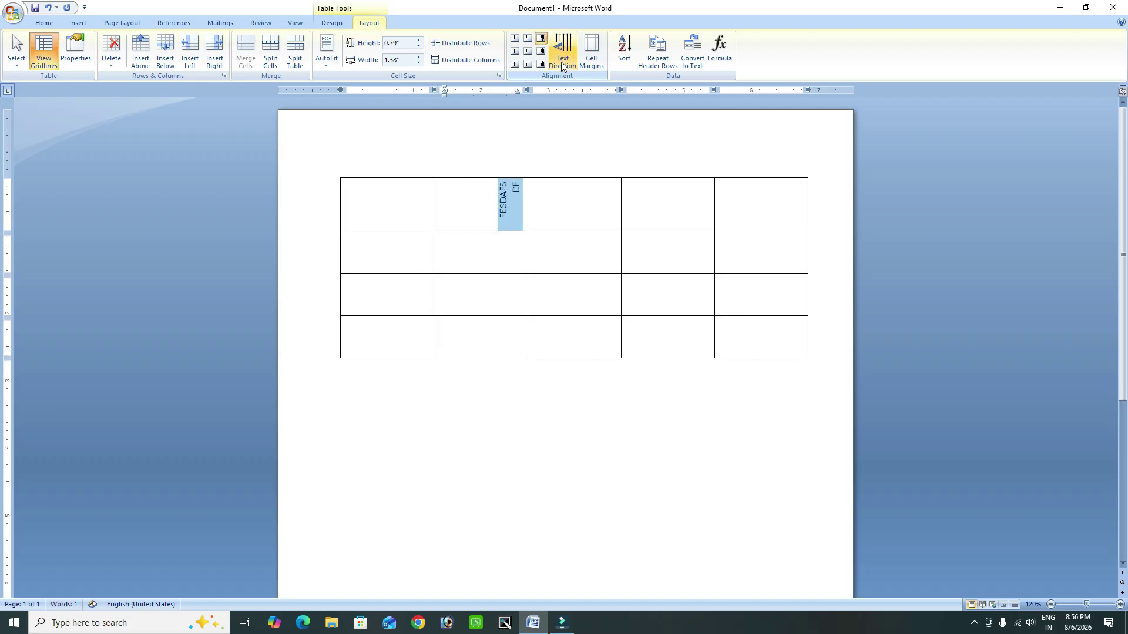
click(562, 61)
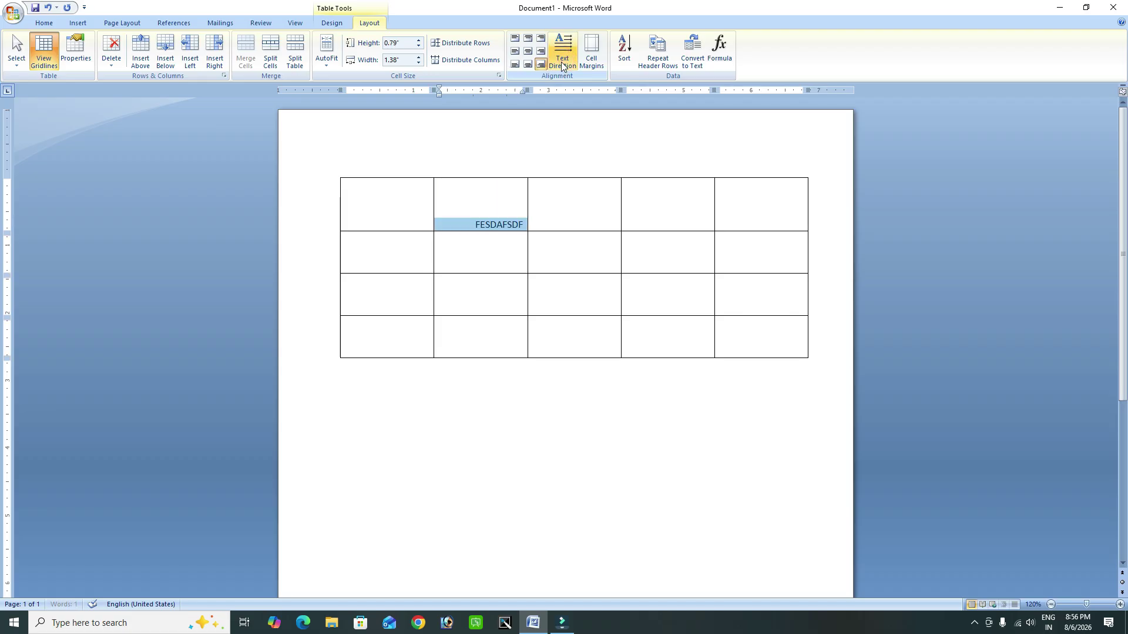
Step: Examine the table's default cell margin and cell spacing options and leave them unapplied
click(594, 63)
click(545, 236)
drag(546, 237, 720, 174)
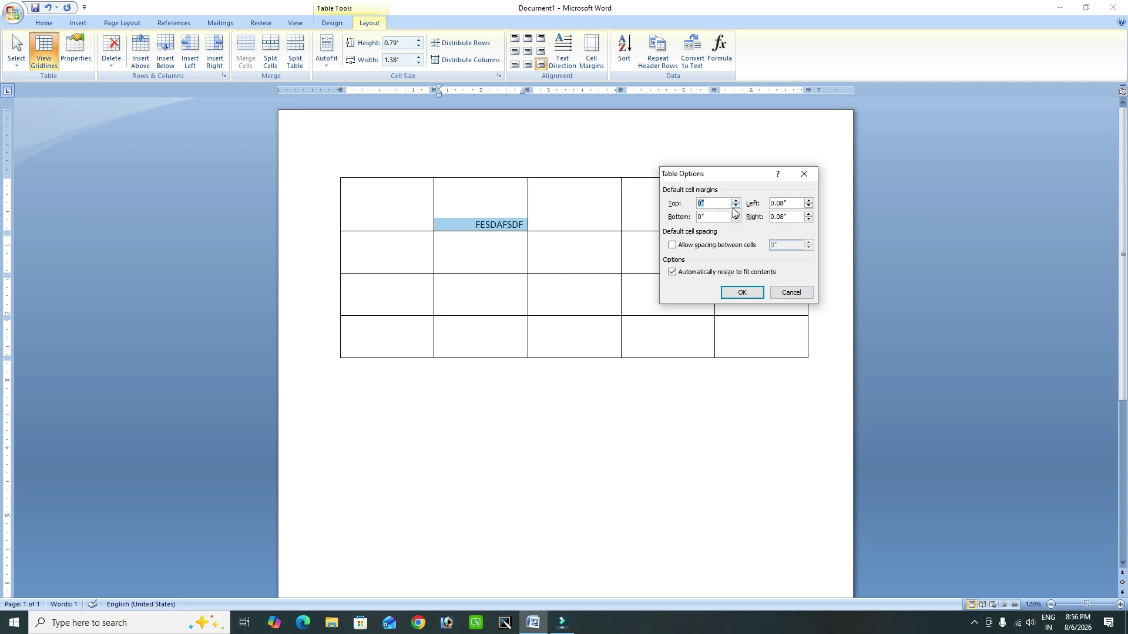
click(789, 292)
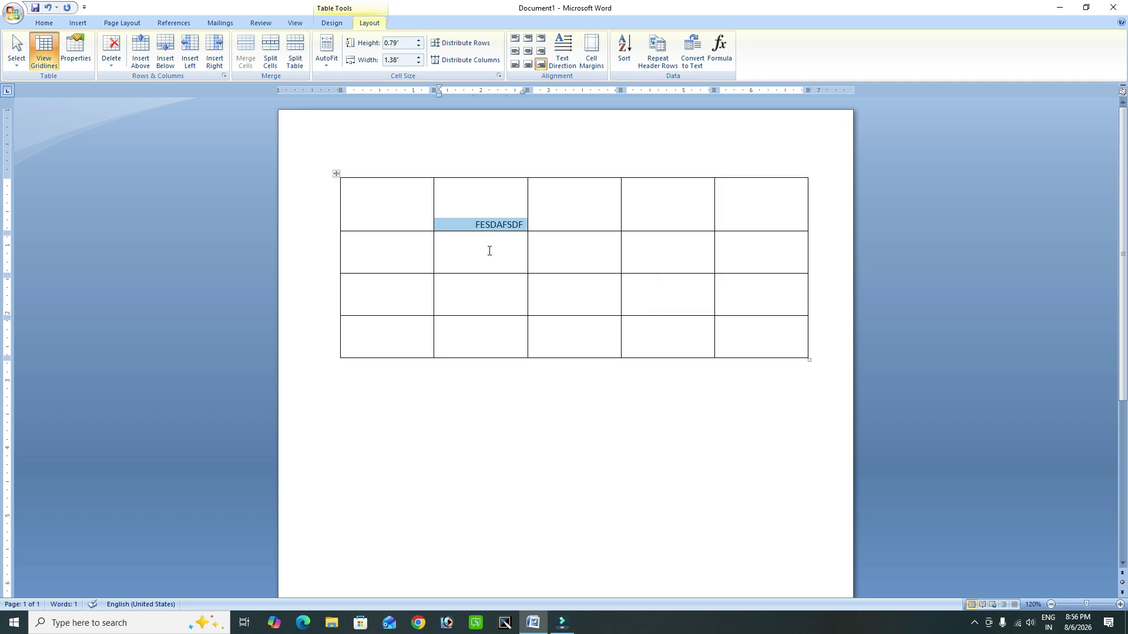
Step: Delete the whole table and insert a blank table with four columns and three rows in its place
click(336, 174)
key(BackSpace)
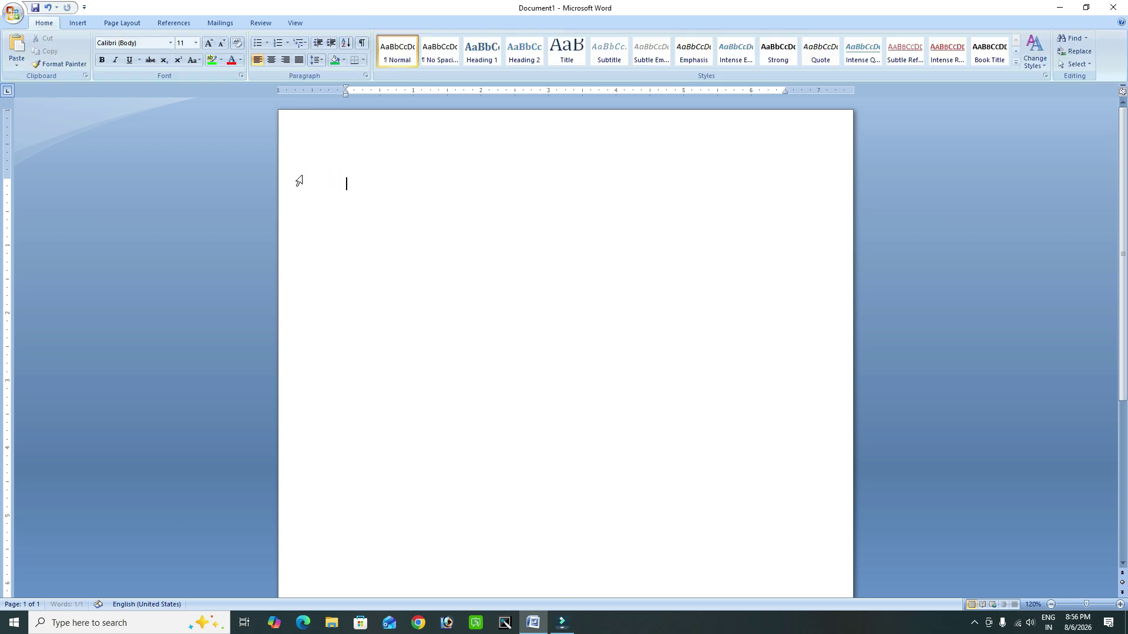
click(77, 22)
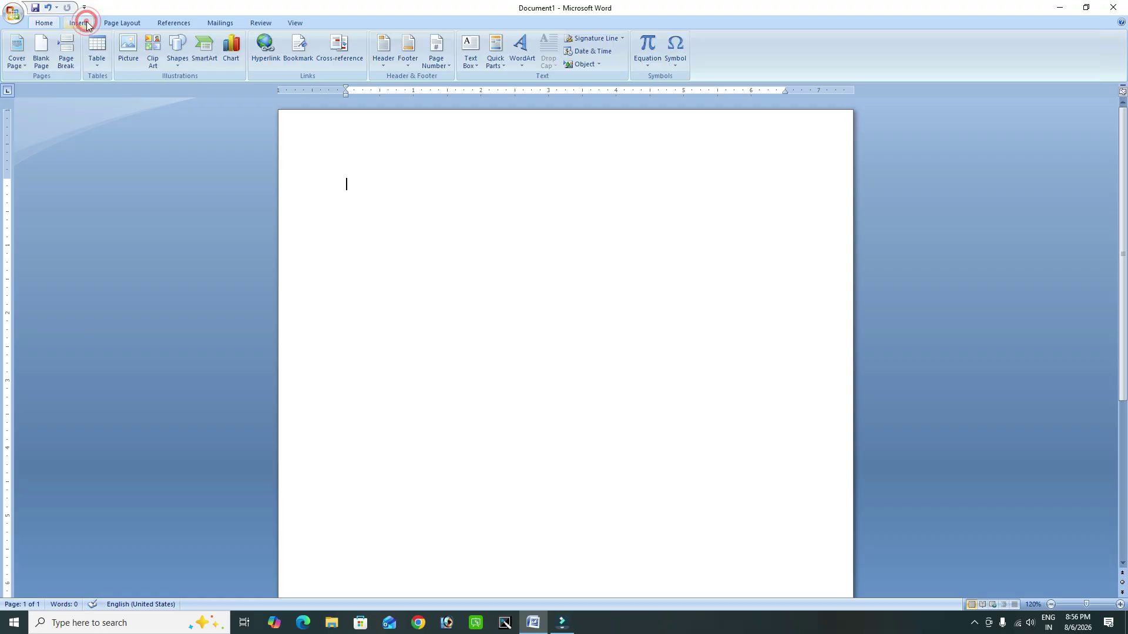
click(98, 65)
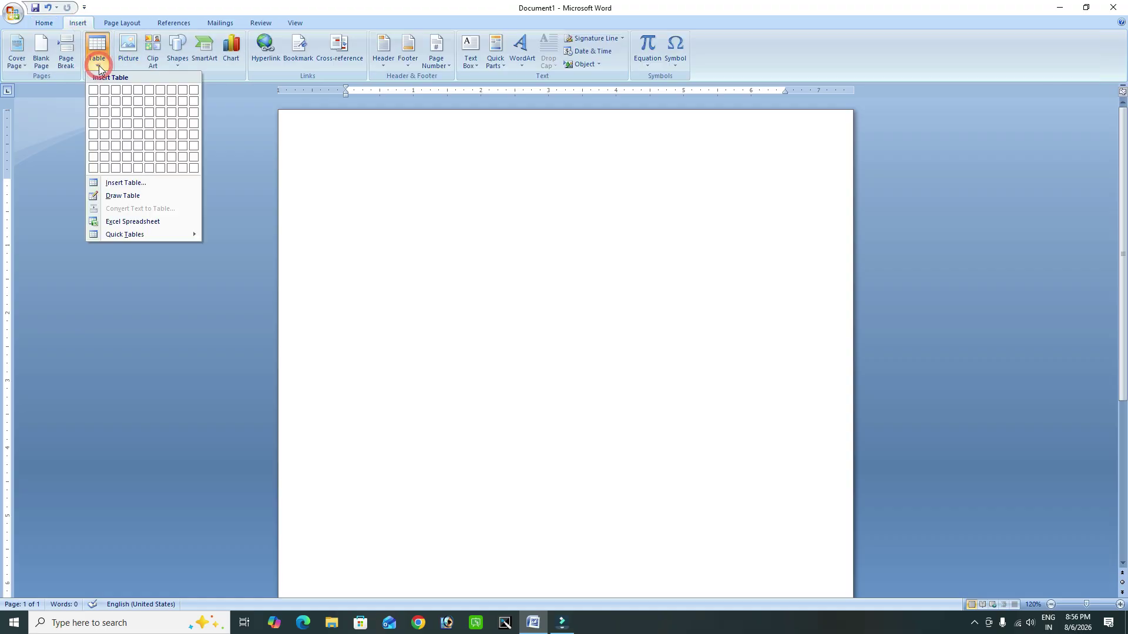
click(130, 111)
click(511, 187)
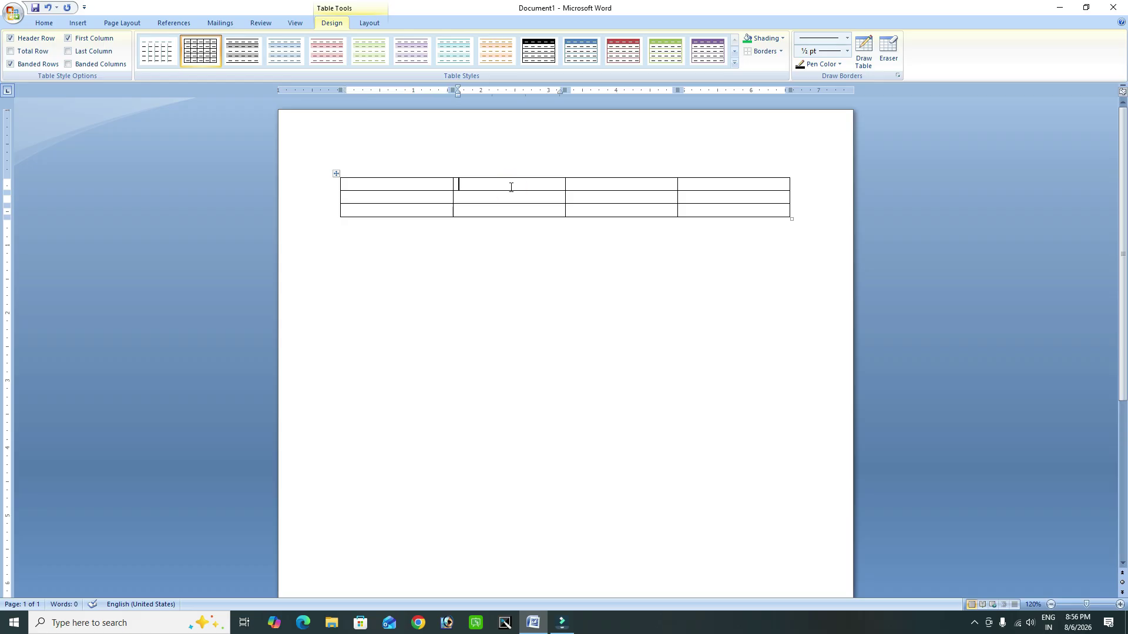
Step: Set the table's default top and left cell margins to 0.1"
click(369, 22)
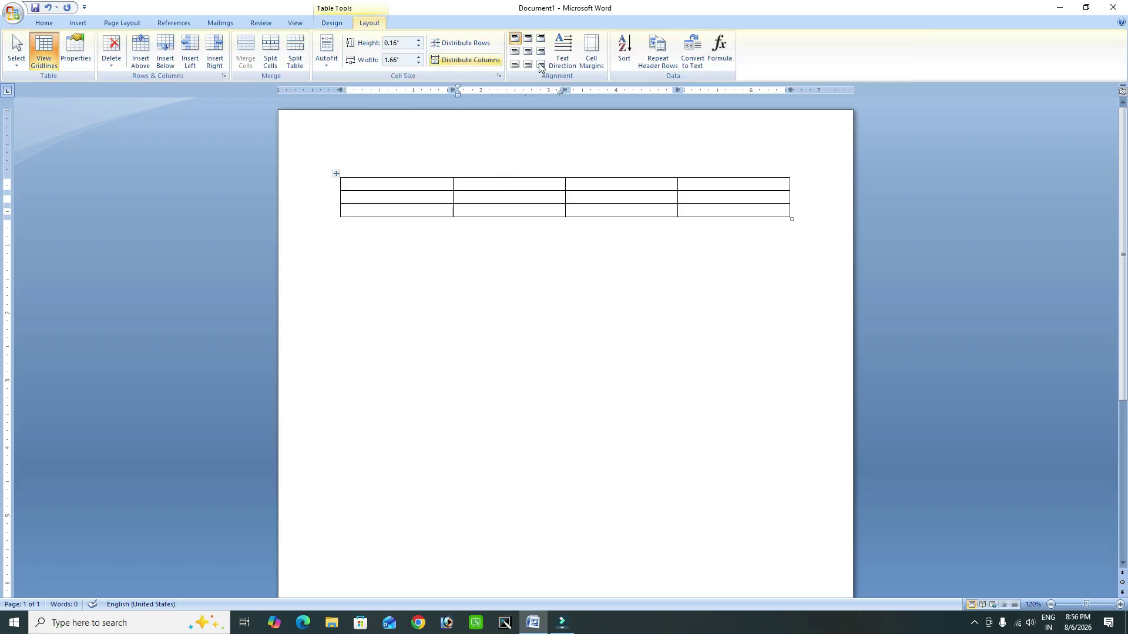
click(584, 63)
click(736, 201)
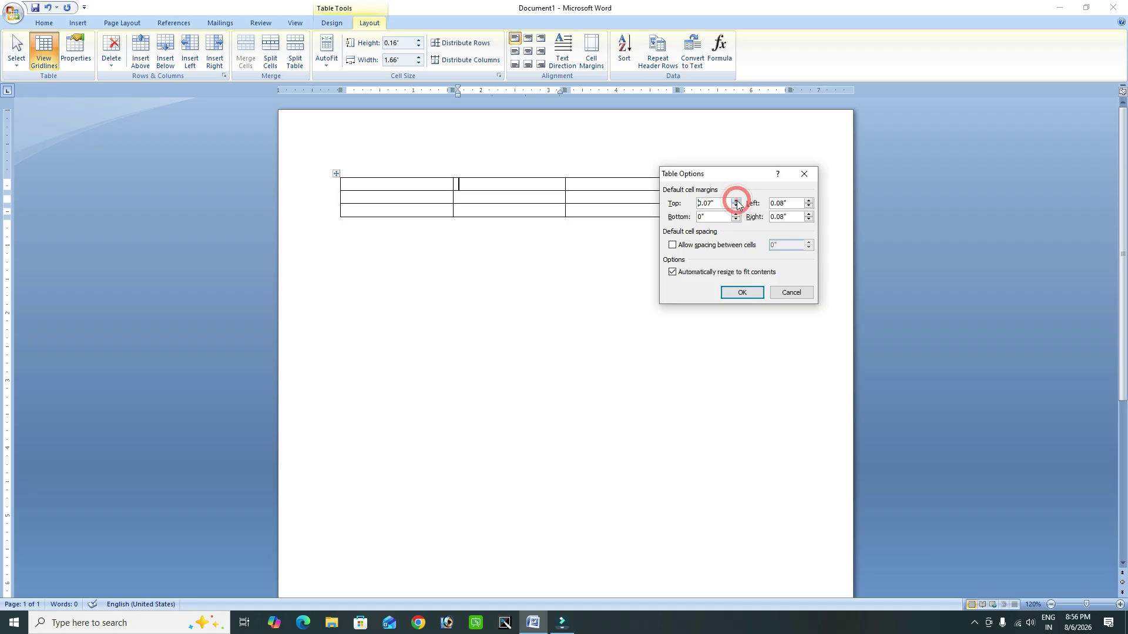
click(737, 201)
click(808, 201)
click(808, 201)
click(809, 201)
click(809, 206)
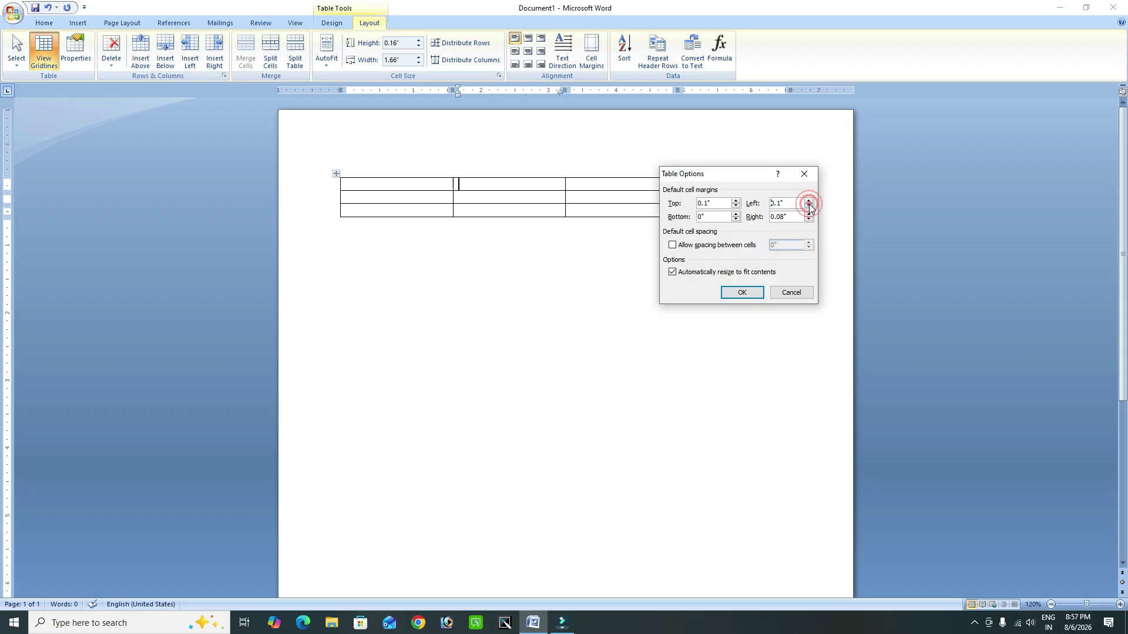
click(742, 292)
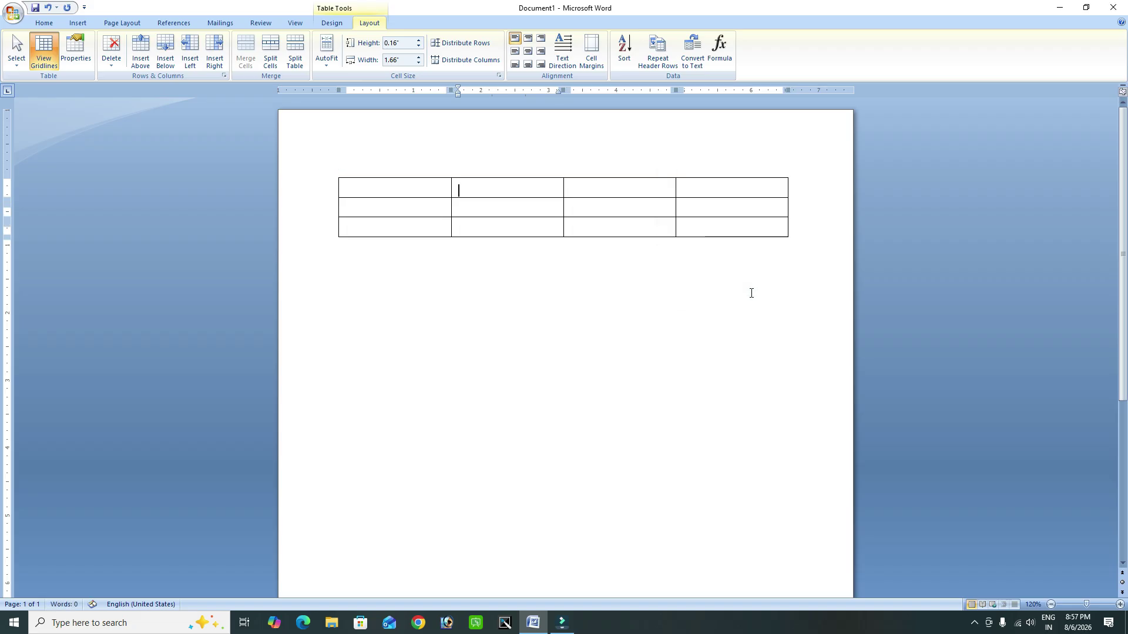
click(483, 188)
click(482, 188)
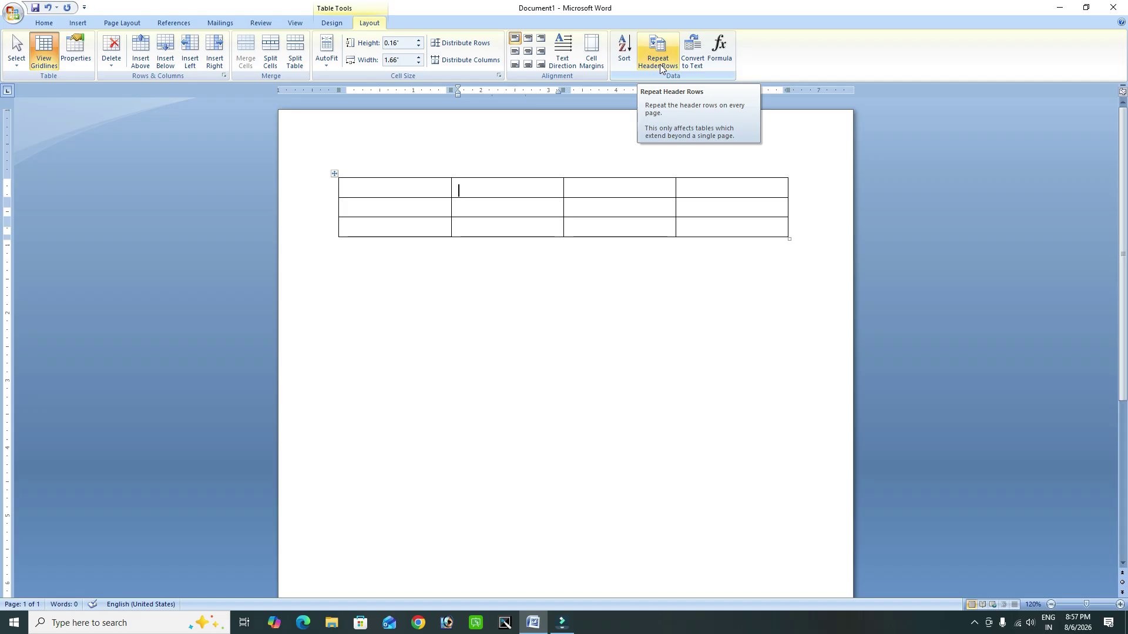
Step: Delete the whole table and display the document as two pages side by side
click(334, 175)
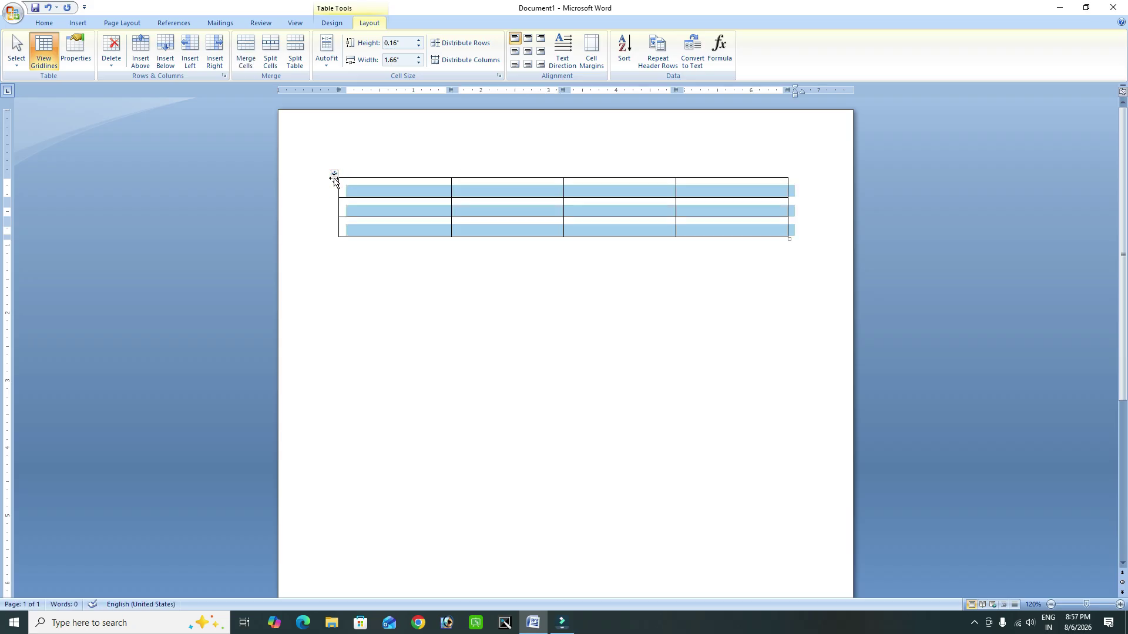
key(BackSpace)
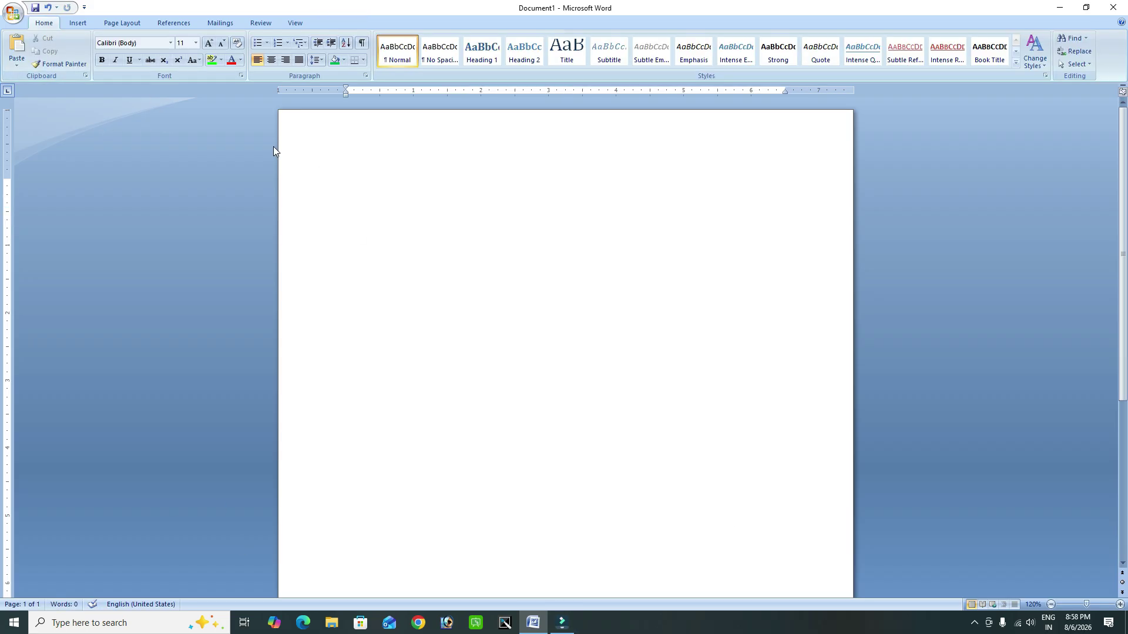
click(301, 23)
click(337, 52)
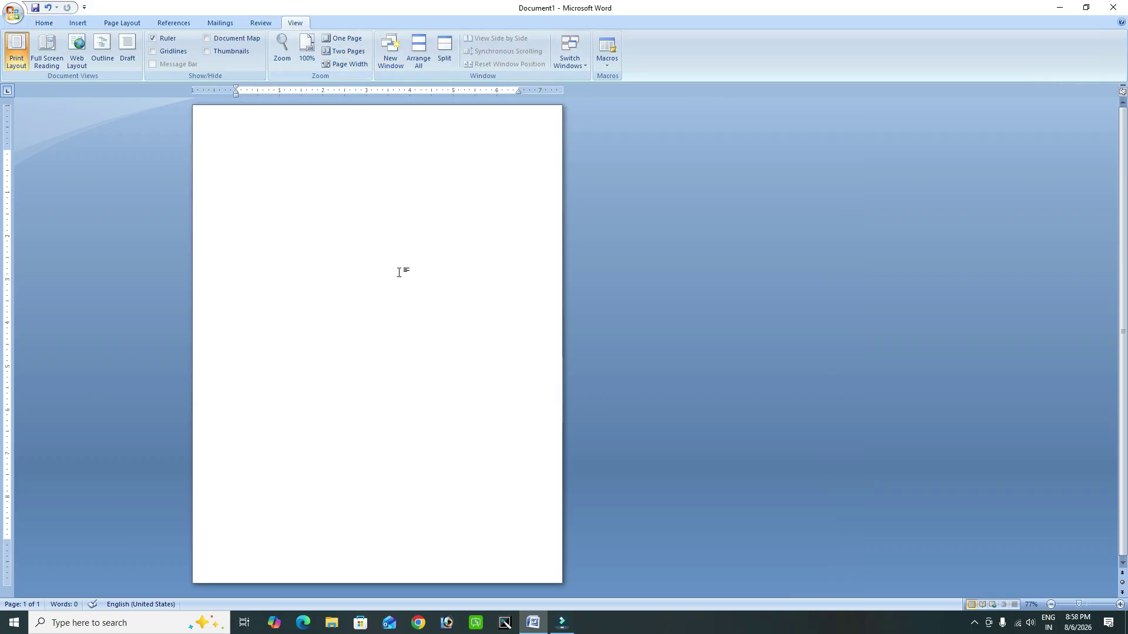
Step: Add a blank page to the document and insert a table with 5 columns and 30 rows on the first page
click(75, 24)
click(47, 64)
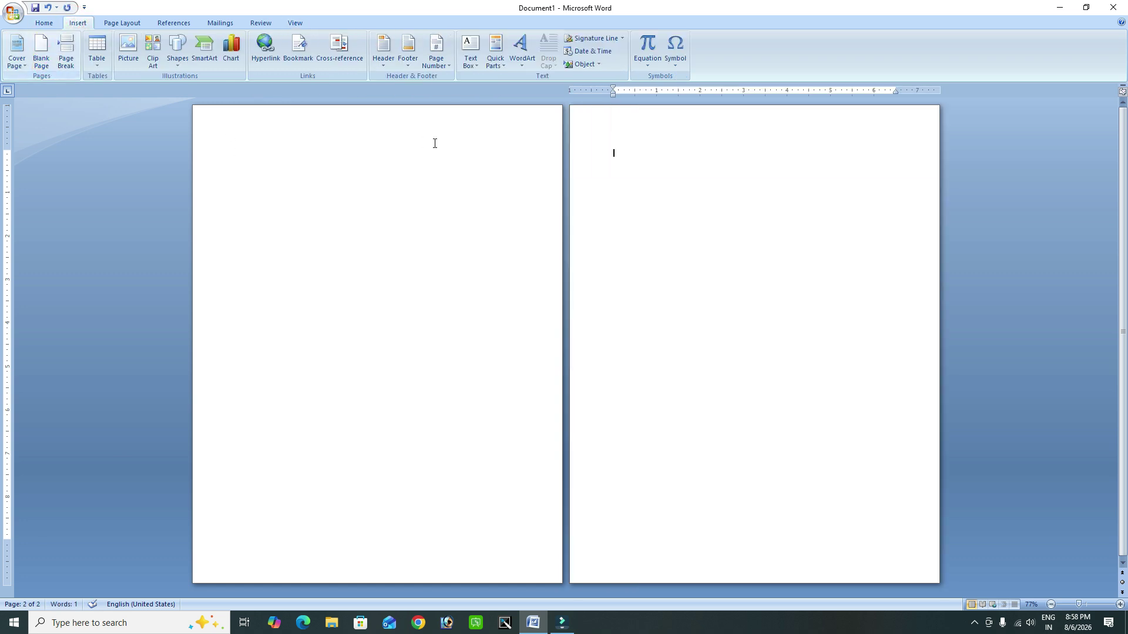
click(237, 151)
click(98, 65)
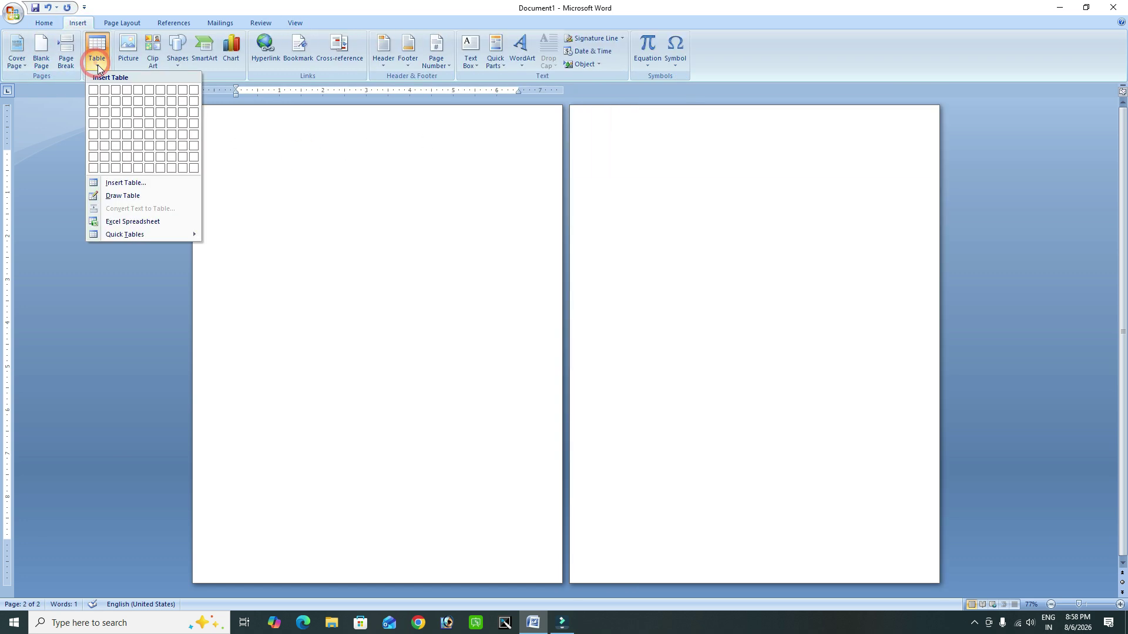
click(125, 182)
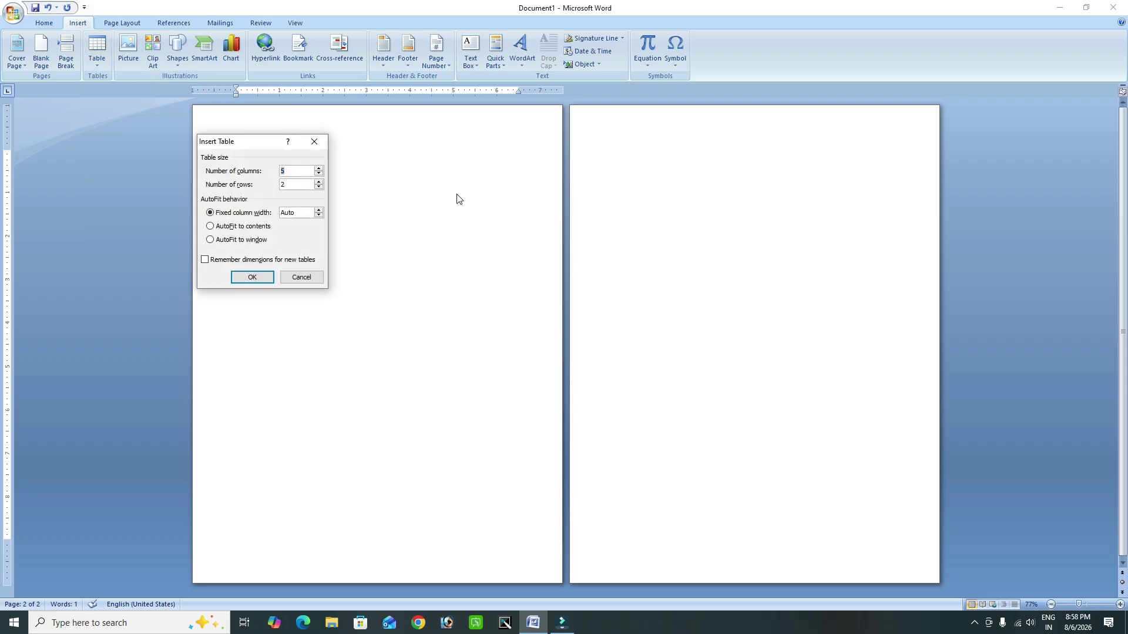
click(290, 184)
key(BackSpace)
text(30)
click(257, 282)
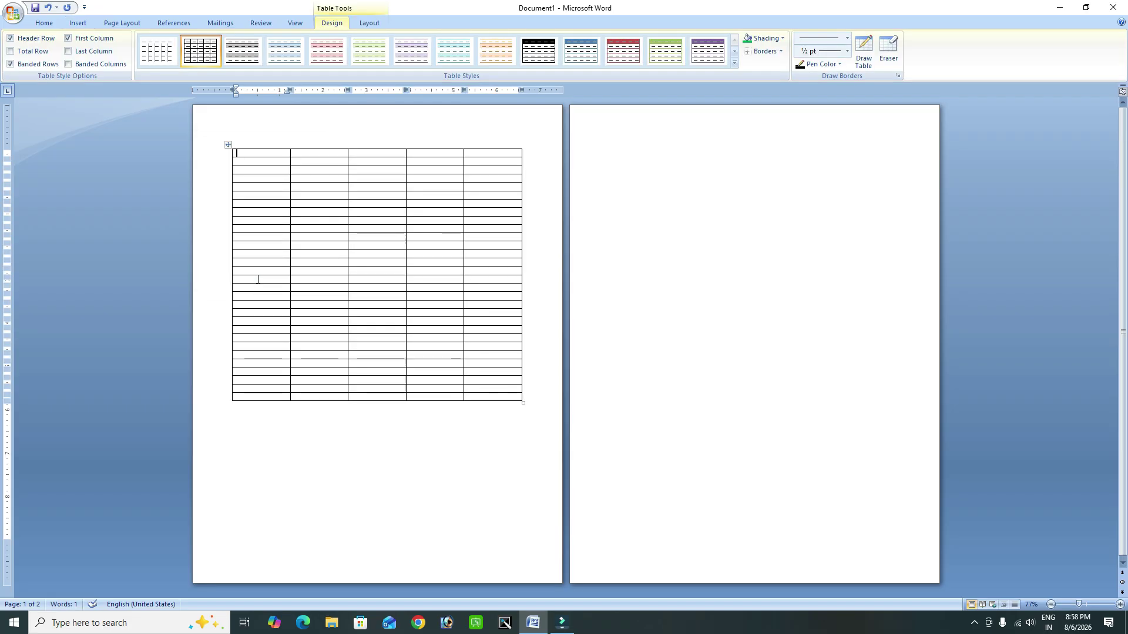
Step: Append new rows after the table's last cell until the table extends more than halfway down the second page
click(508, 397)
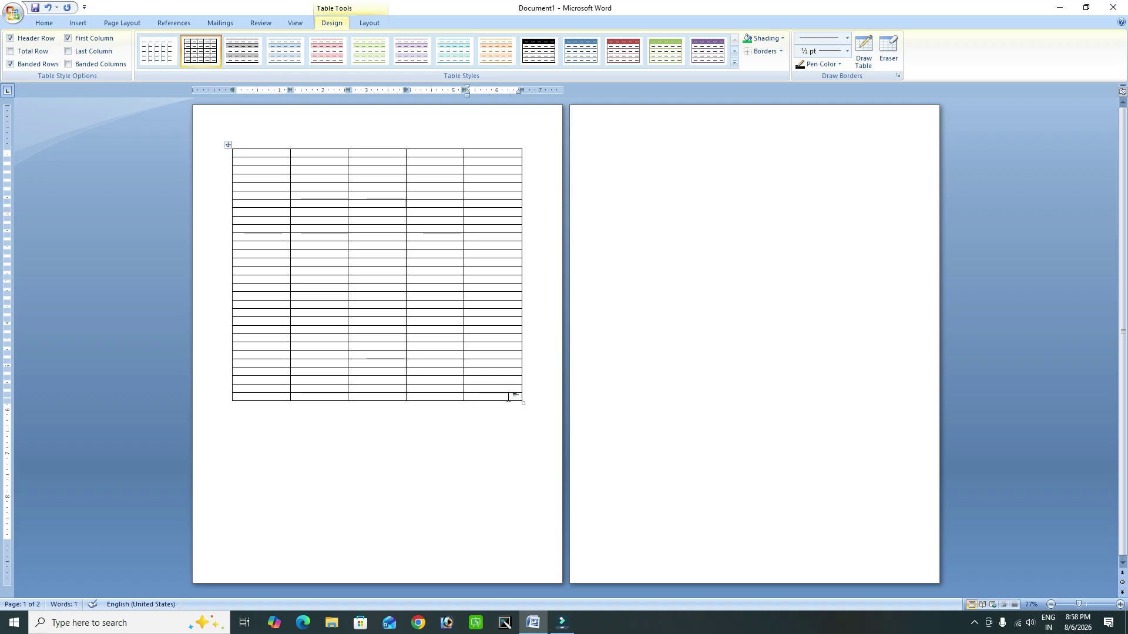
key(Tab)
key(Tab)
key(Tab)
key(Tab)
key(Tab)
key(Tab)
key(Tab)
key(Tab)
key(Tab)
key(Tab)
key(Tab)
key(Tab)
key(Tab)
key(Tab)
key(Tab)
key(Tab)
key(Tab)
key(Tab)
key(Tab)
key(Tab)
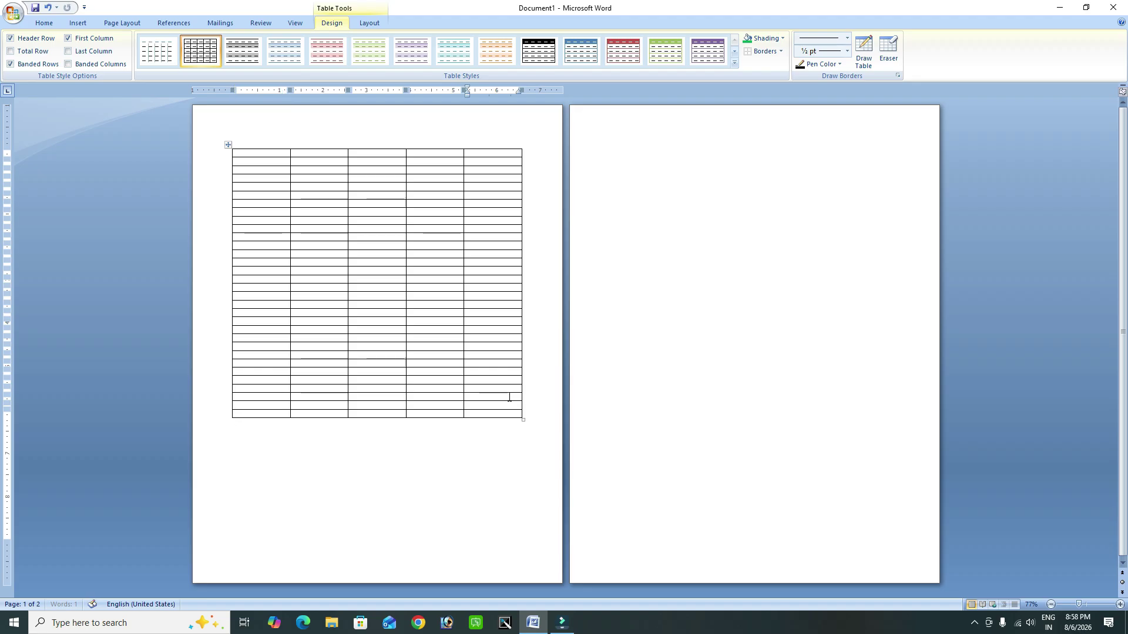
key(Tab)
key(Tab)
key(Tab)
key(Tab)
key(Tab)
key(Tab)
key(Tab)
key(Tab)
key(Tab)
key(Tab)
key(Tab)
key(Tab)
key(Tab)
key(Tab)
key(Tab)
key(Tab)
key(Tab)
key(Tab)
key(Tab)
key(Tab)
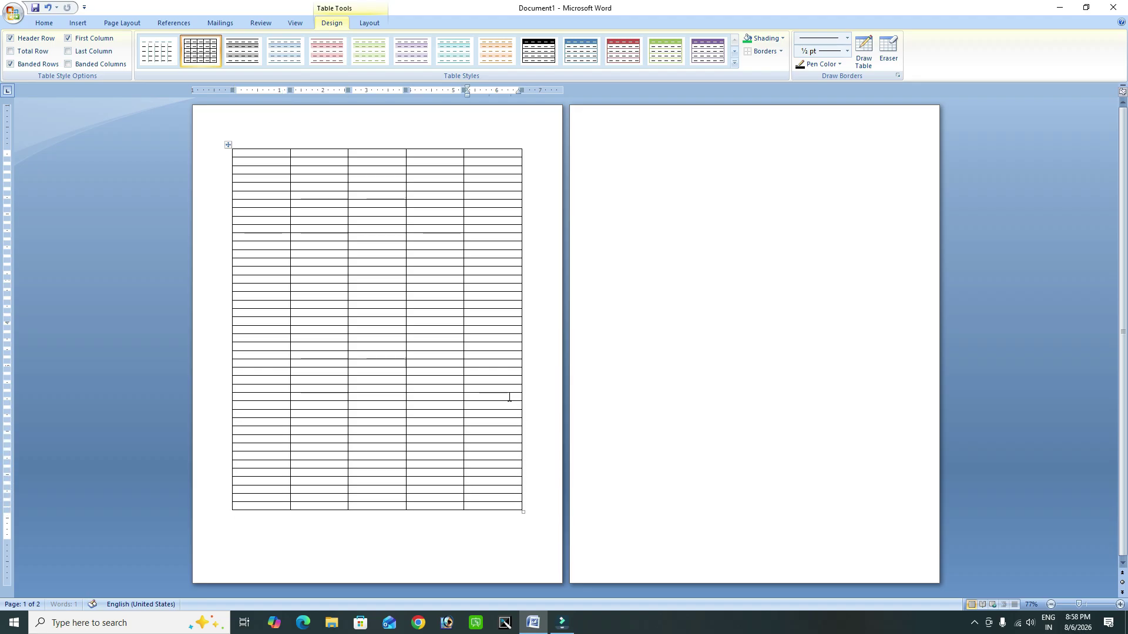
key(Tab)
key(Tab)
key(Tab)
key(Tab)
key(Tab)
key(Tab)
key(Tab)
key(Tab)
key(Tab)
key(Tab)
key(Tab)
key(Tab)
key(Tab)
key(Tab)
key(Tab)
key(Tab)
key(Tab)
key(Tab)
key(Tab)
key(Tab)
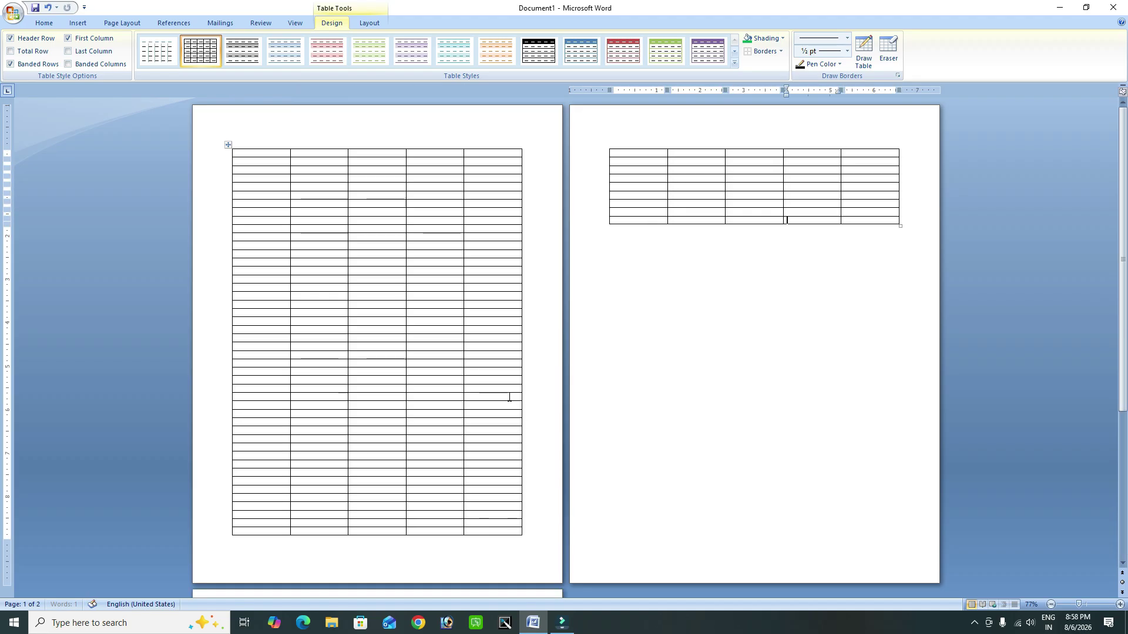
key(Tab)
key(Tab)
key(Tab)
key(Tab)
key(Tab)
key(Tab)
key(Tab)
key(Tab)
key(Tab)
key(Tab)
key(Tab)
key(Tab)
key(Tab)
key(Tab)
key(Tab)
key(Tab)
key(Tab)
key(Tab)
key(Tab)
key(Tab)
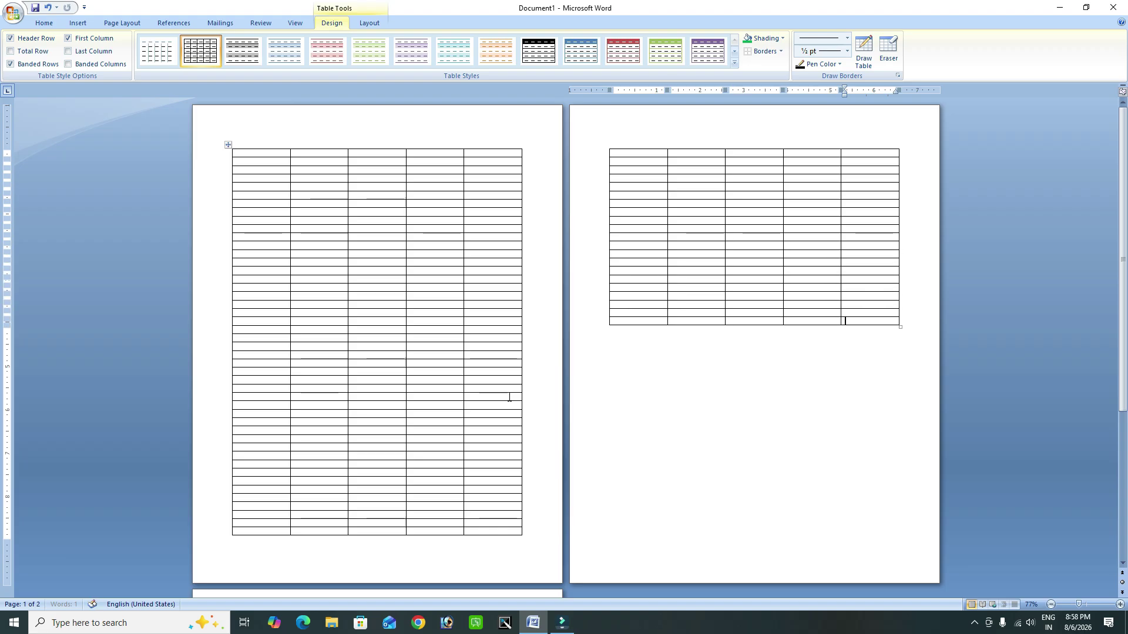
key(Tab)
key(Tab)
key(Tab)
key(Tab)
key(Tab)
key(Tab)
key(Tab)
key(Tab)
key(Tab)
key(Tab)
key(Tab)
key(Tab)
key(Tab)
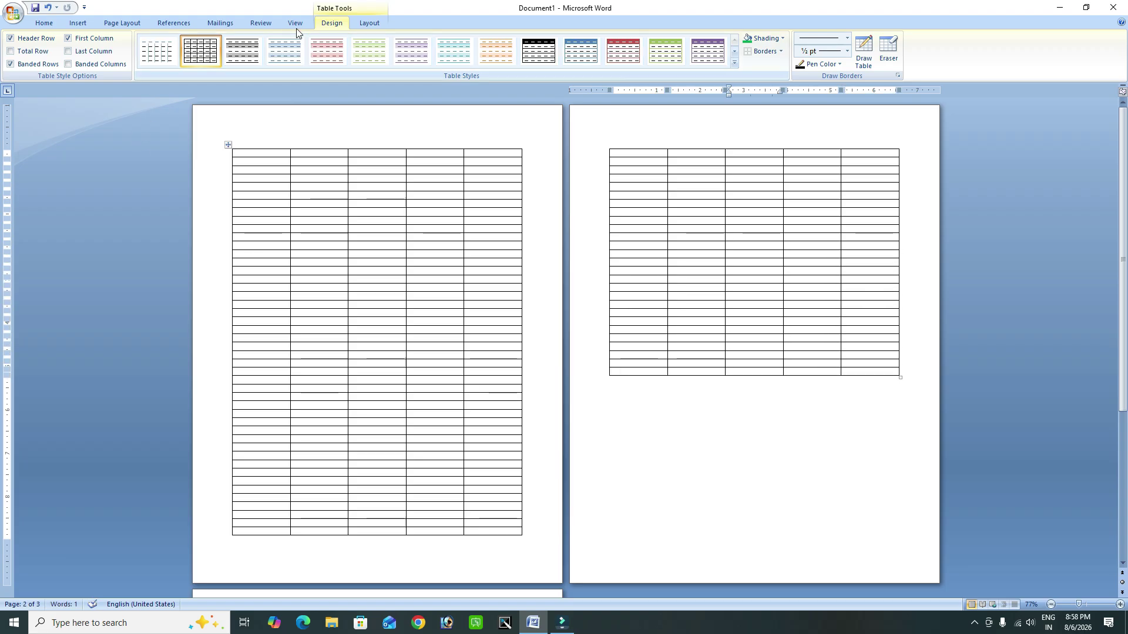
Step: Fill the table's first row with the headings STUDENT NAME, FATHER, CITY, ADDRESS and MOBILE
click(292, 23)
click(342, 38)
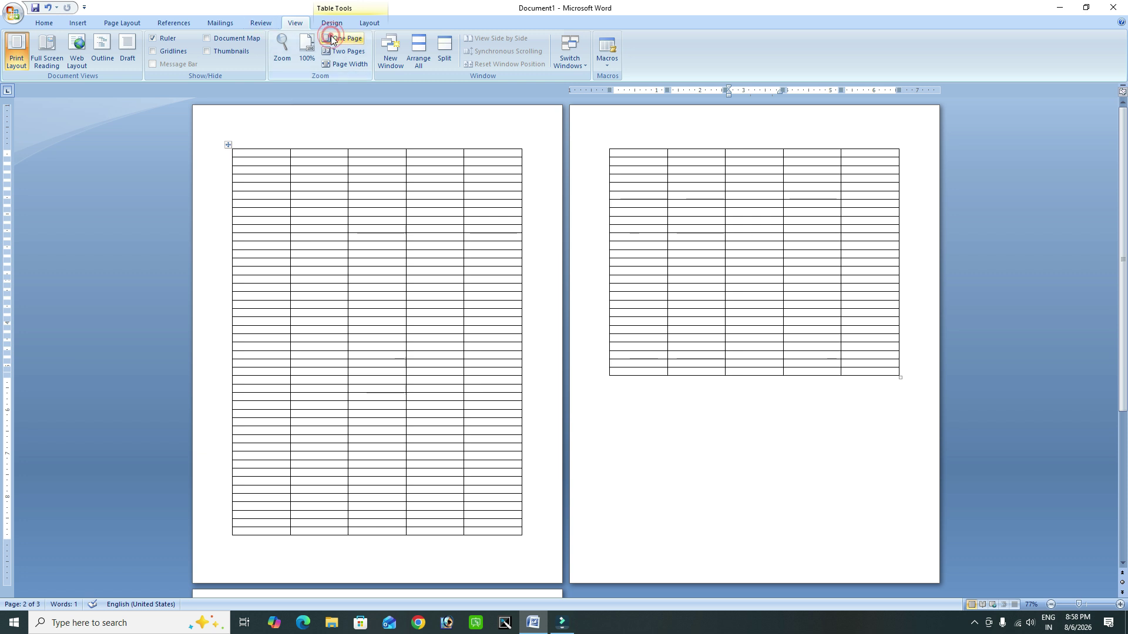
scroll(487, 225, up, 15)
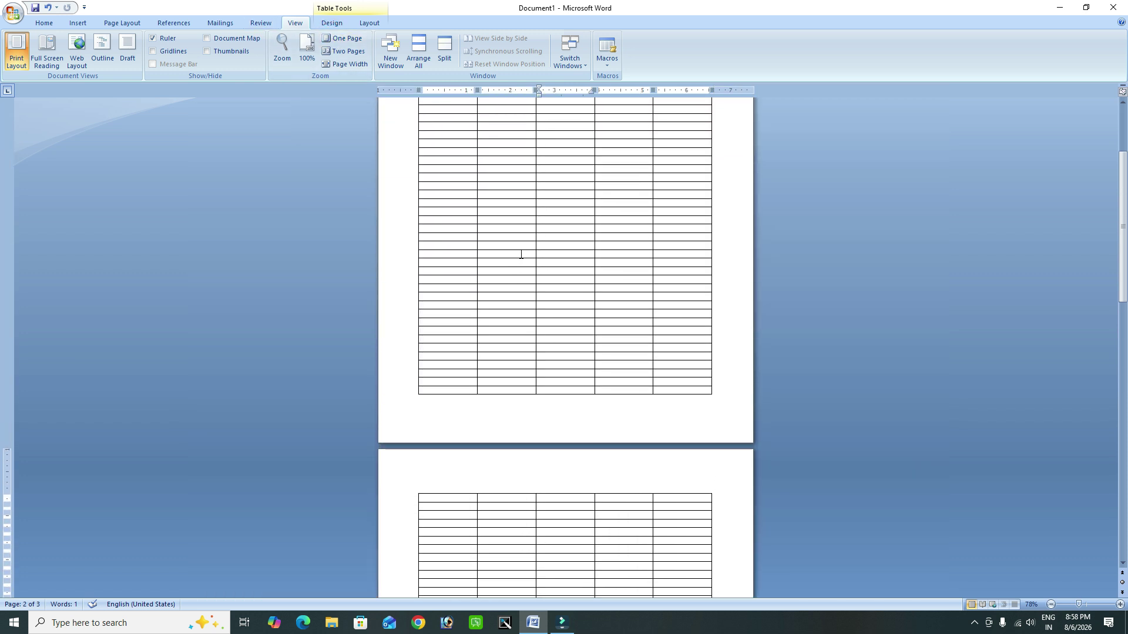
mouse_move(1079, 604)
mouse_down()
mouse_move(1096, 605)
mouse_move(1081, 605)
mouse_up()
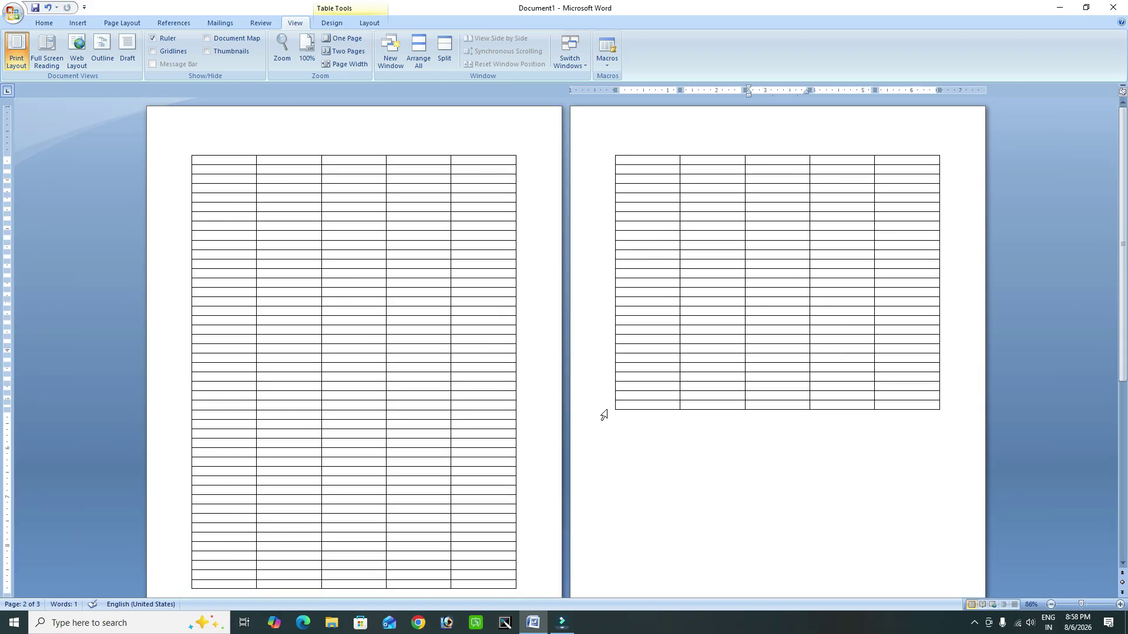
click(1118, 604)
click(1119, 604)
double_click(1119, 604)
scroll(659, 423, down, 10)
scroll(1053, 322, up, 3)
drag(1122, 276, 1122, 167)
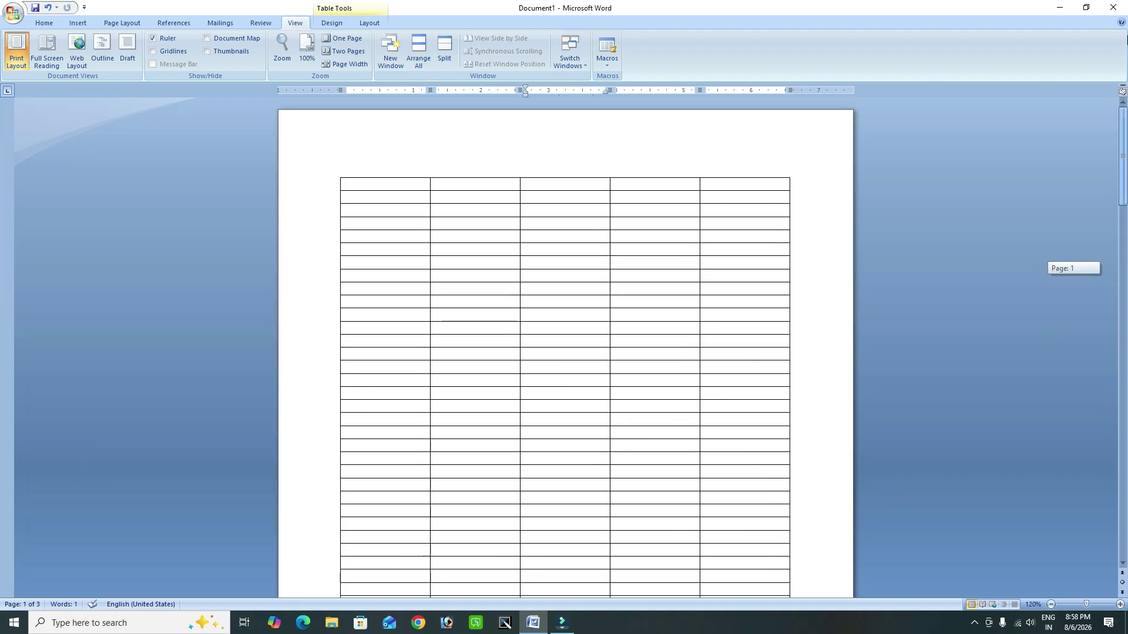
click(398, 186)
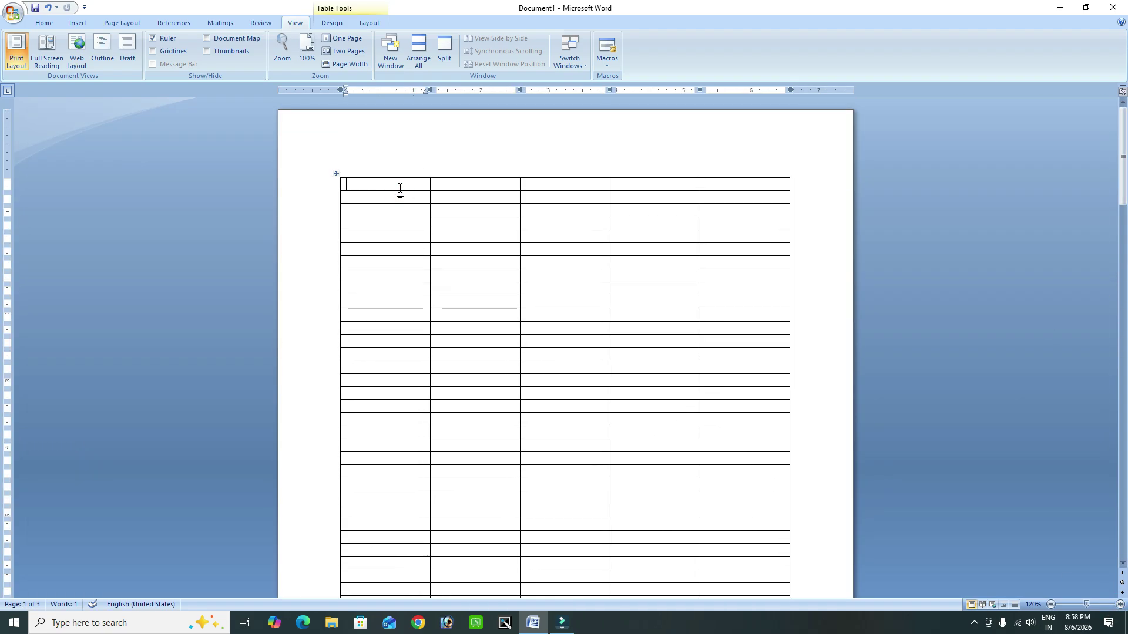
text(STUDENT NAME)
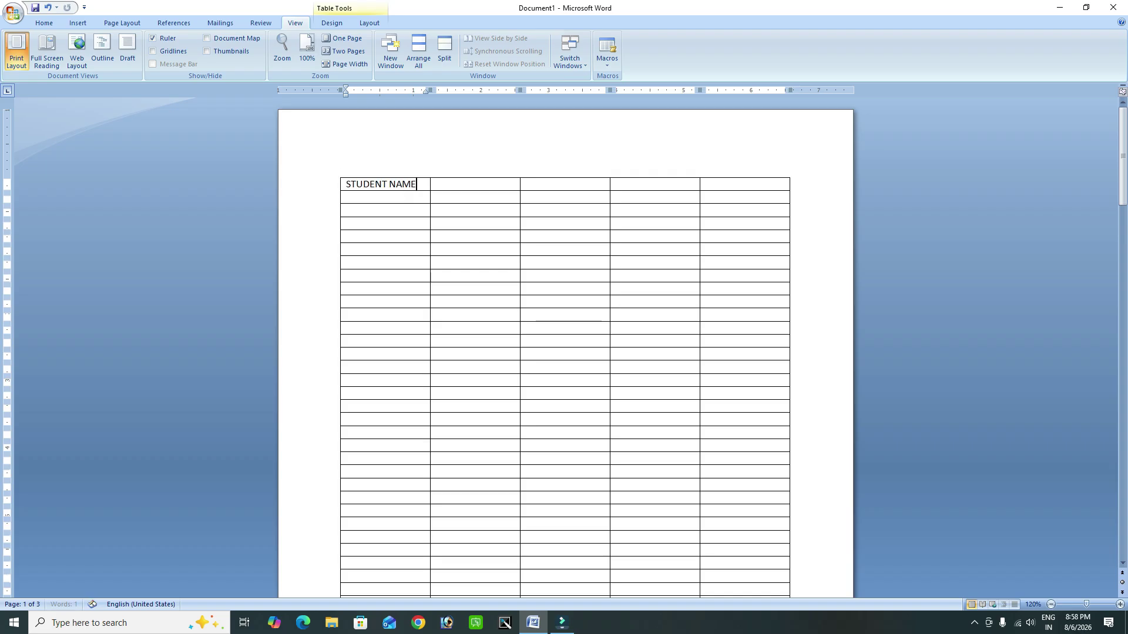
key(Tab)
text(FATHER)
key(Tab)
text(ICITY)
key(Tab)
text(ADDRESS)
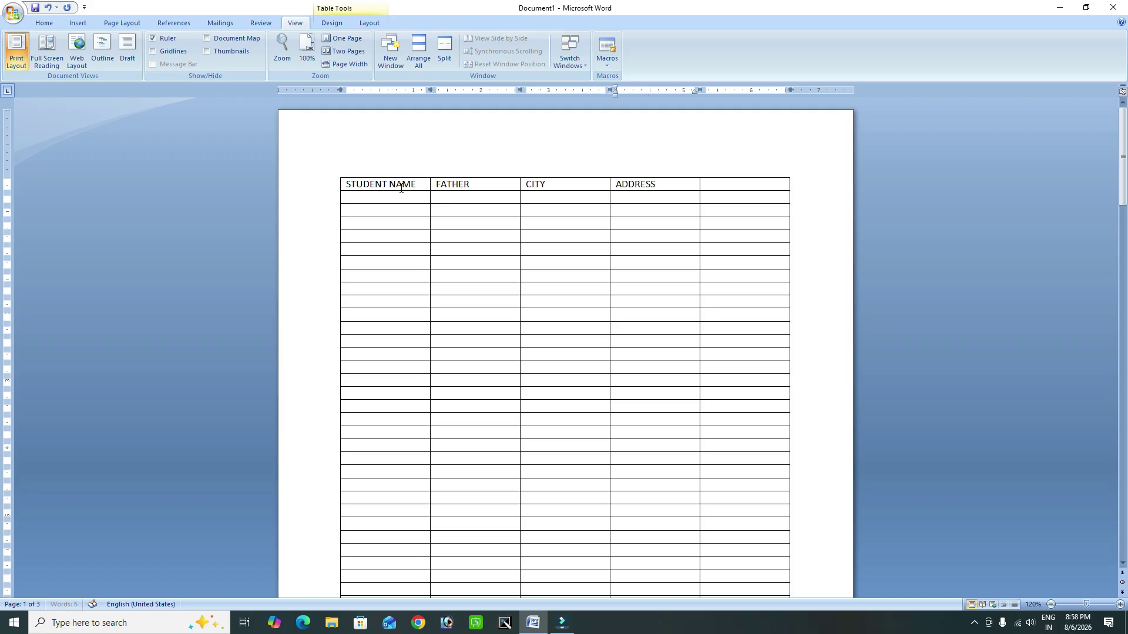
key(Tab)
text(MOBILE)
key(Tab)
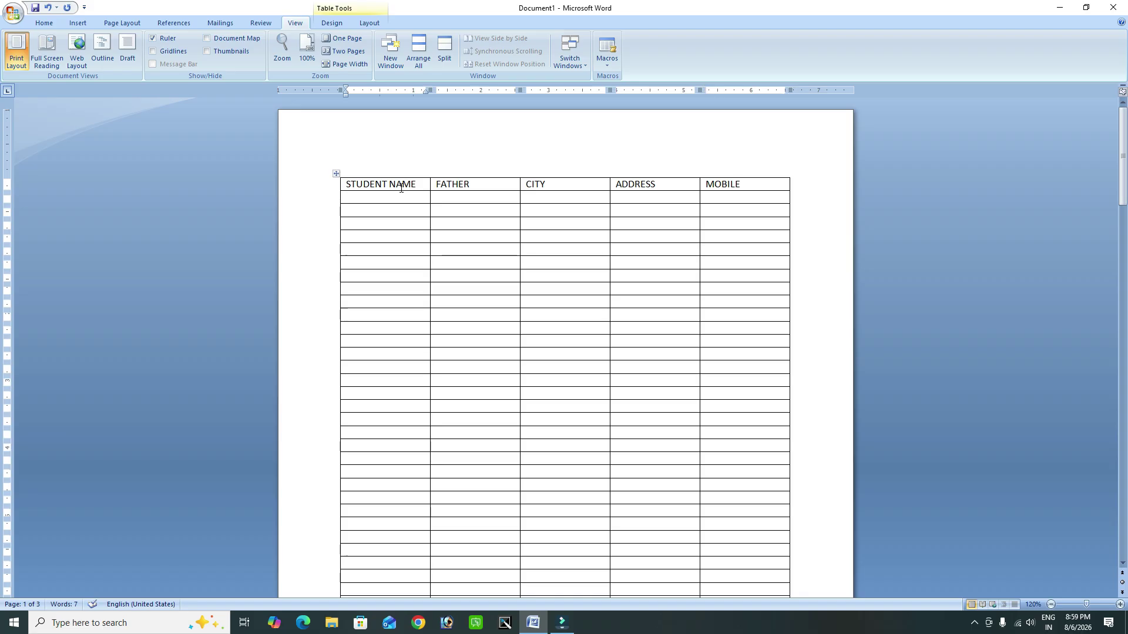
Step: Examine the heading row and the table's continuation on the second page, and check the description of the Repeat Header Rows option
drag(343, 183, 743, 182)
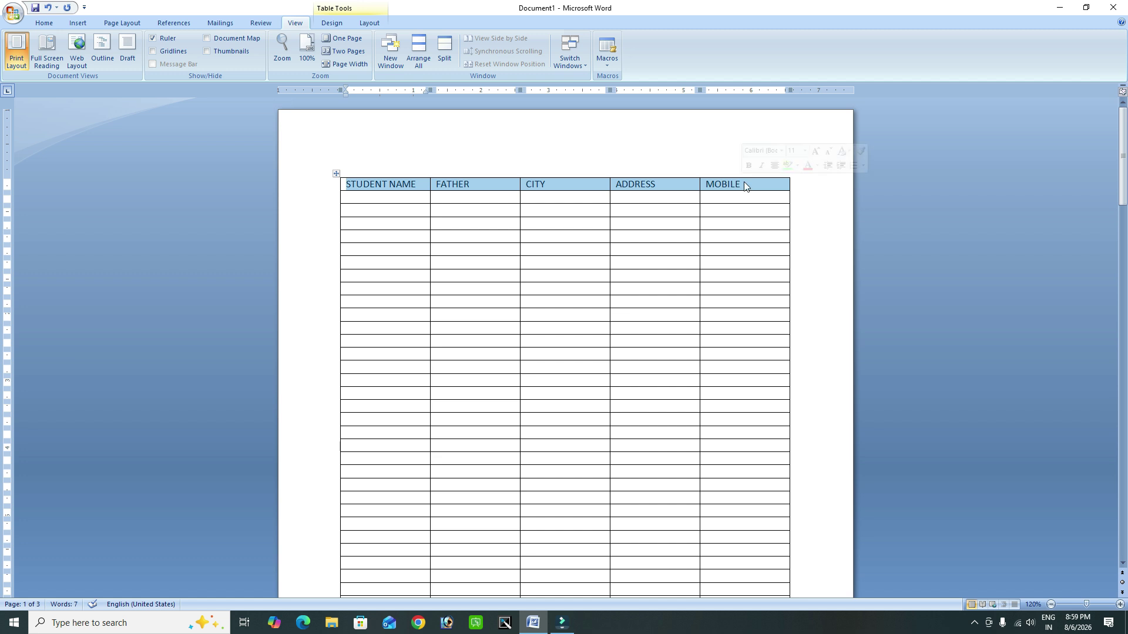
click(386, 200)
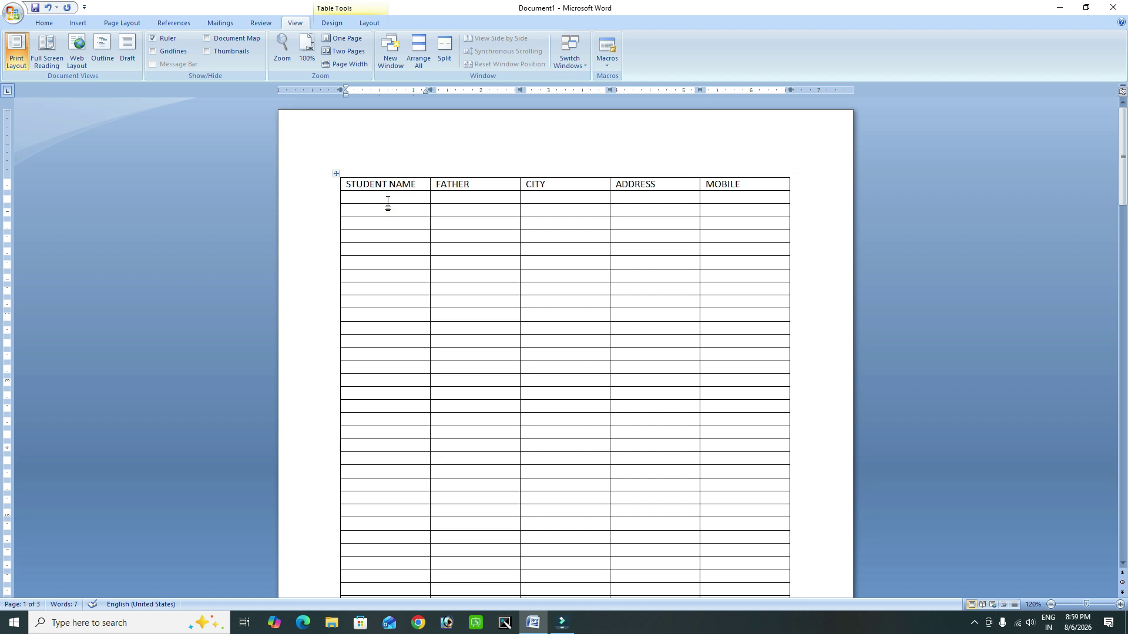
scroll(427, 325, down, 15)
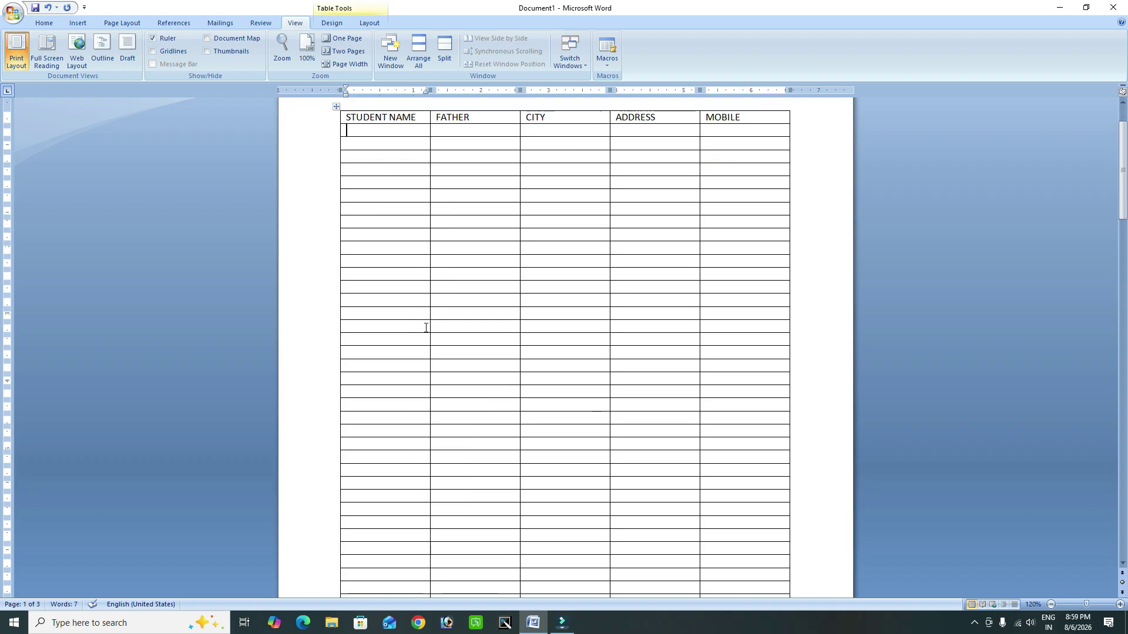
scroll(453, 392, down, 3)
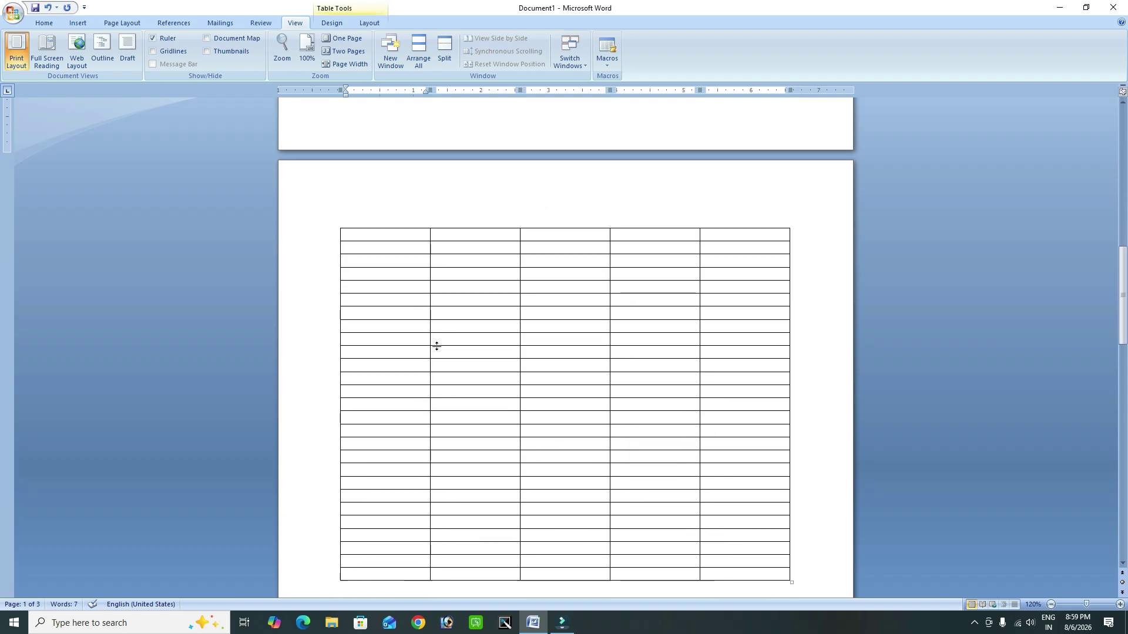
click(404, 238)
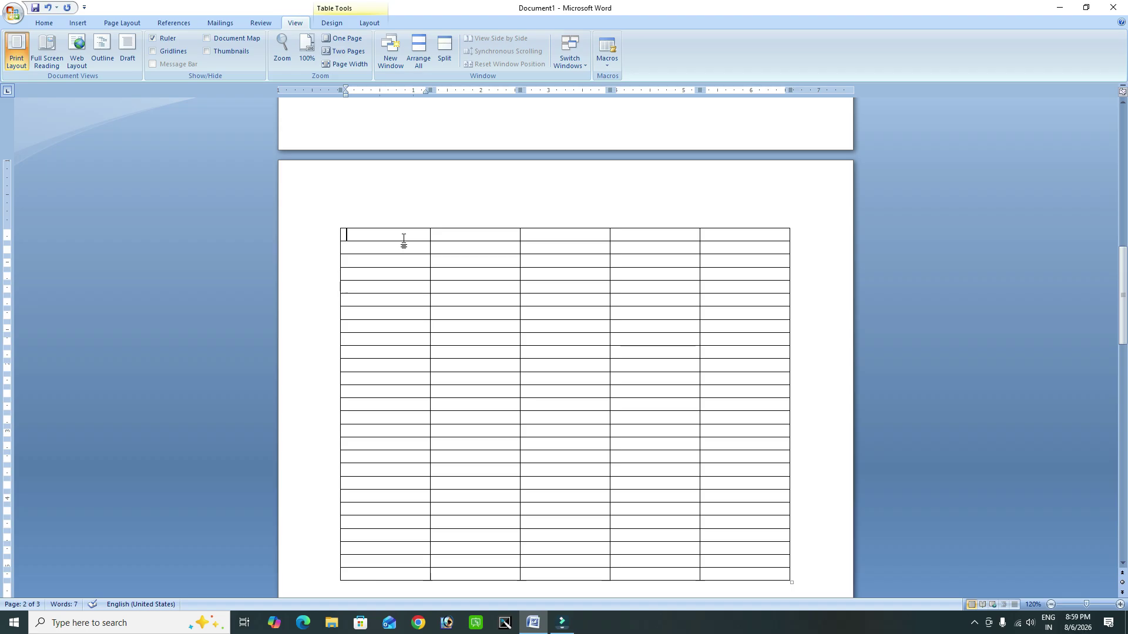
click(446, 237)
scroll(515, 252, up, 3)
scroll(537, 304, down, 8)
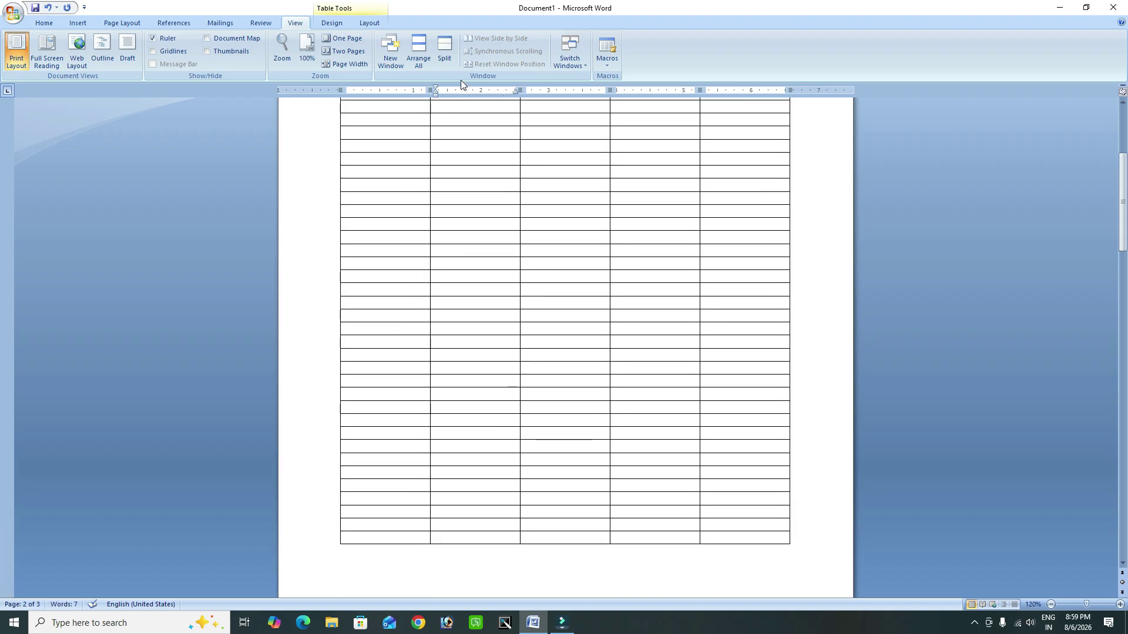
click(374, 22)
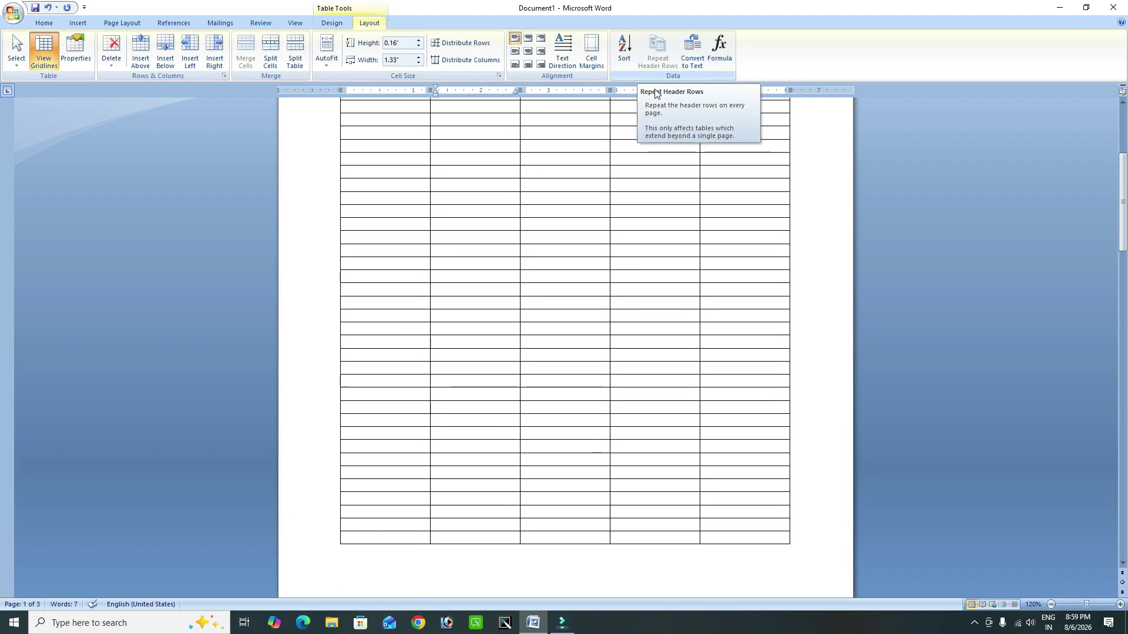
scroll(682, 196, up, 10)
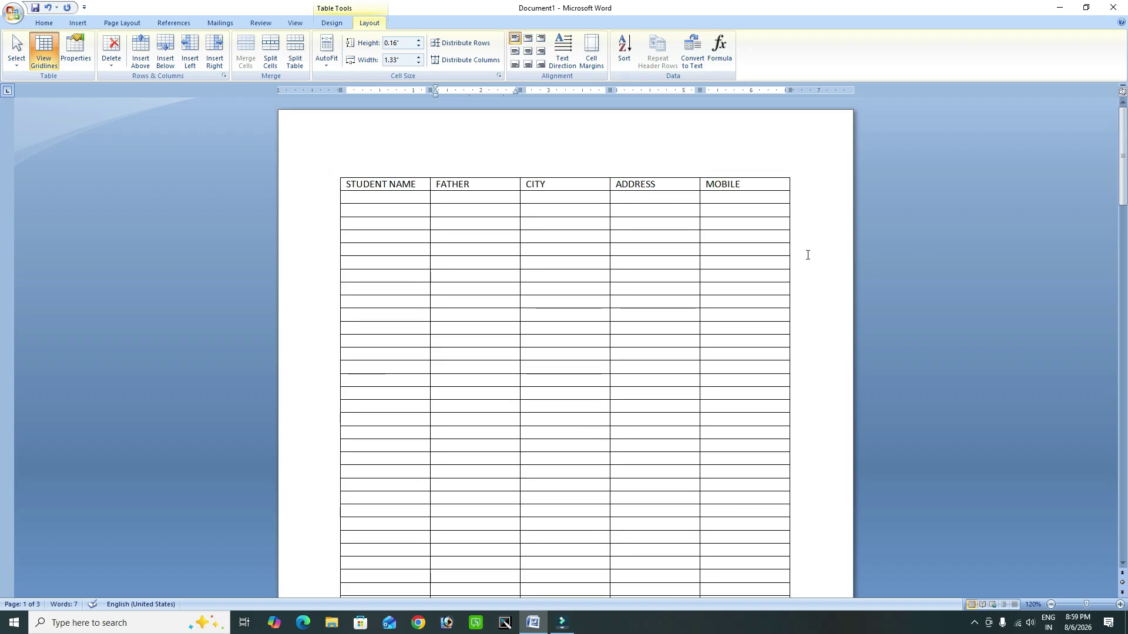
click(807, 255)
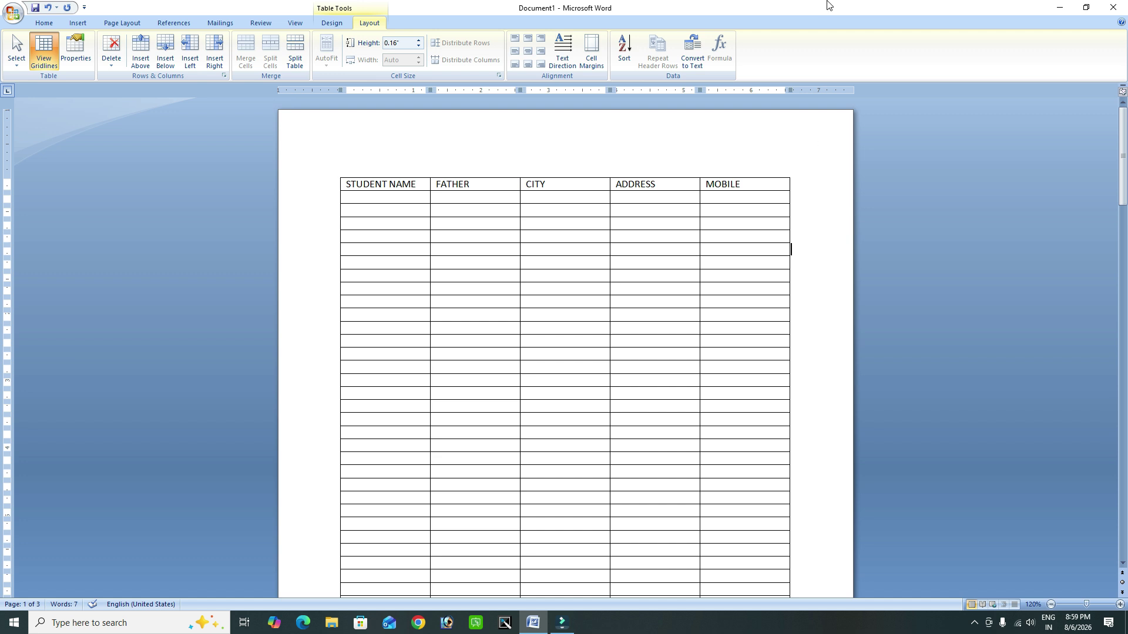
Step: Set the table's heading row to repeat on every page and check it at the top of the second page
click(344, 182)
drag(343, 182, 737, 188)
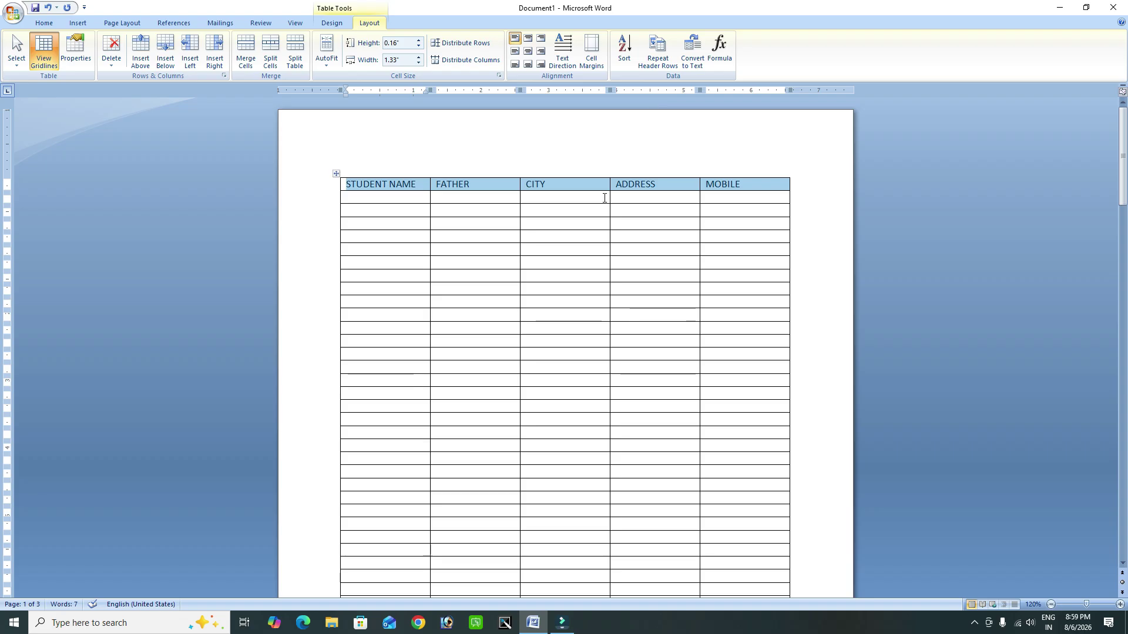
click(657, 62)
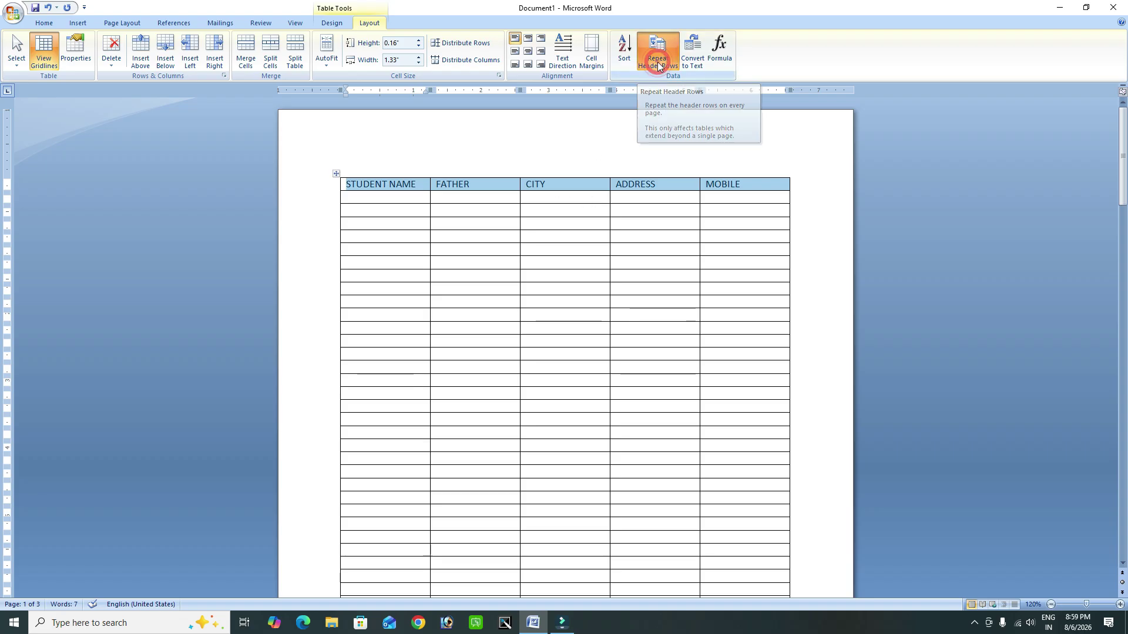
scroll(584, 395, down, 12)
scroll(584, 396, down, 4)
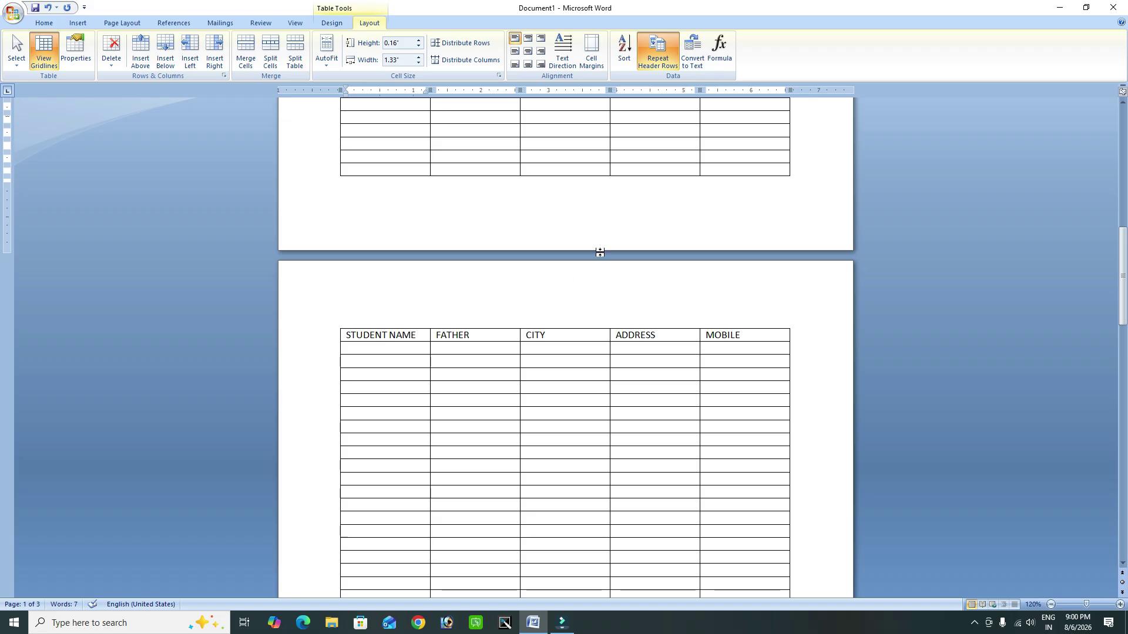
scroll(736, 418, up, 10)
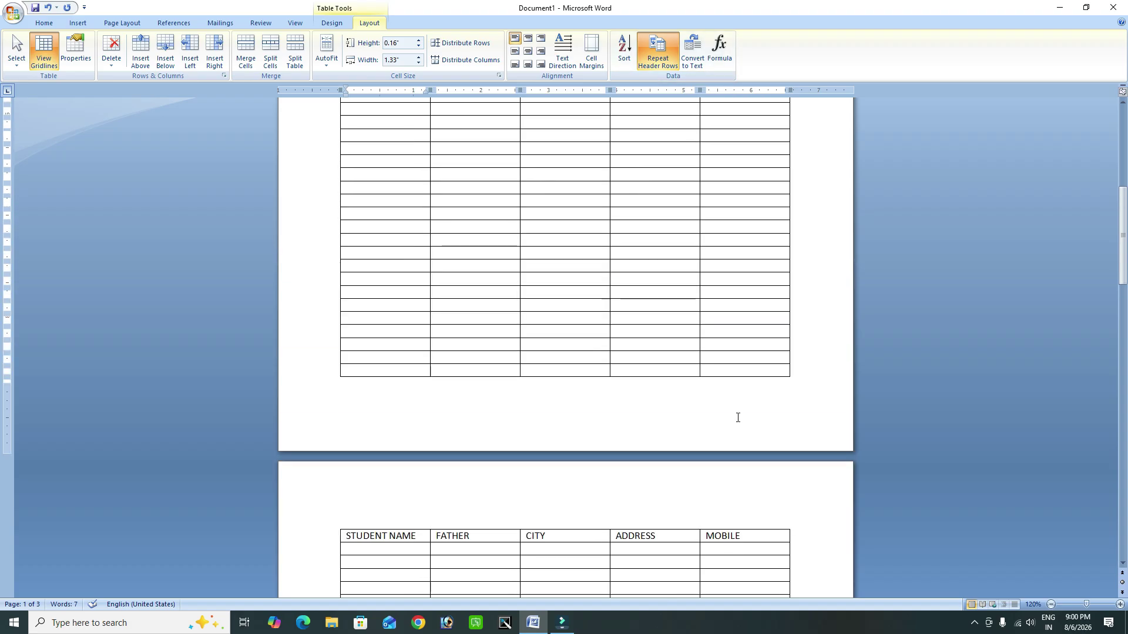
click(505, 225)
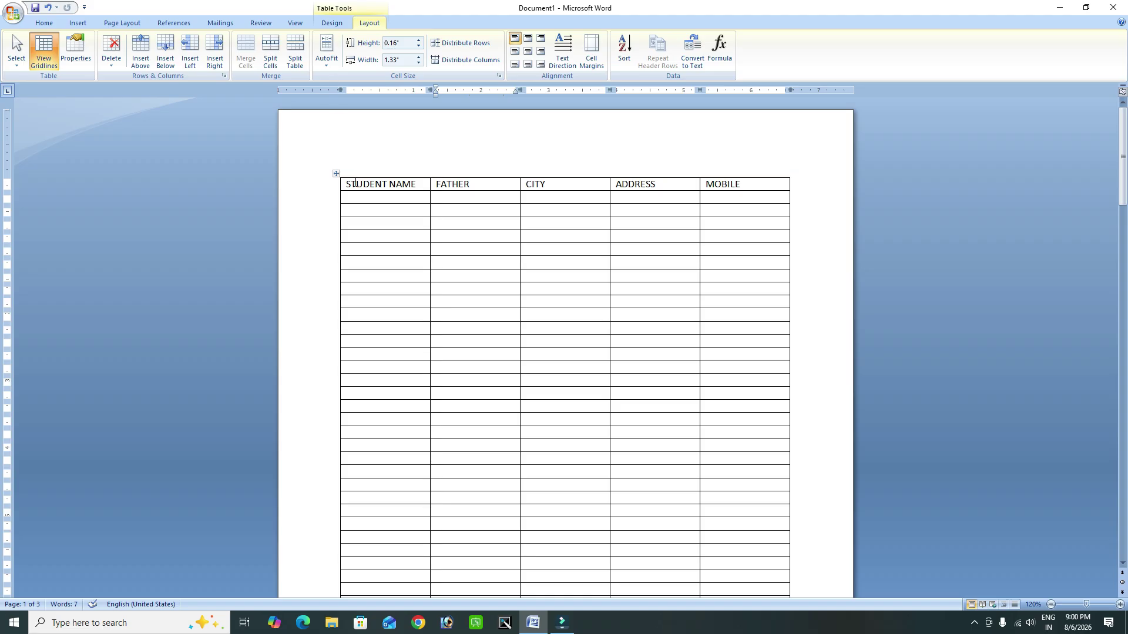
Step: Convert the table's heading row to plain text separated with tabs
drag(351, 183, 743, 186)
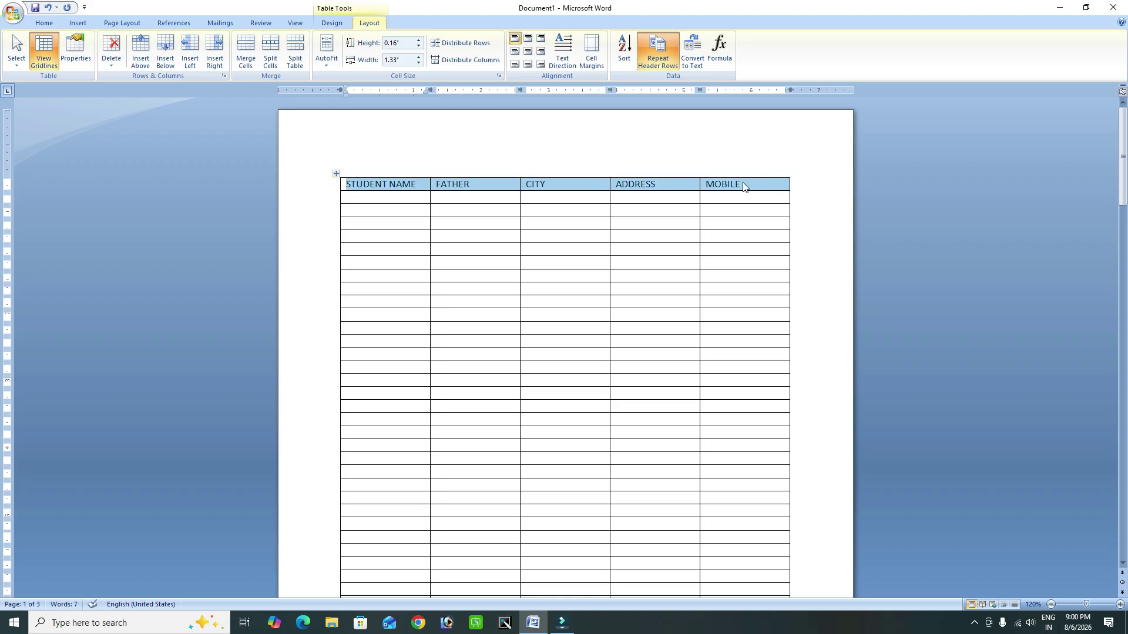
click(692, 53)
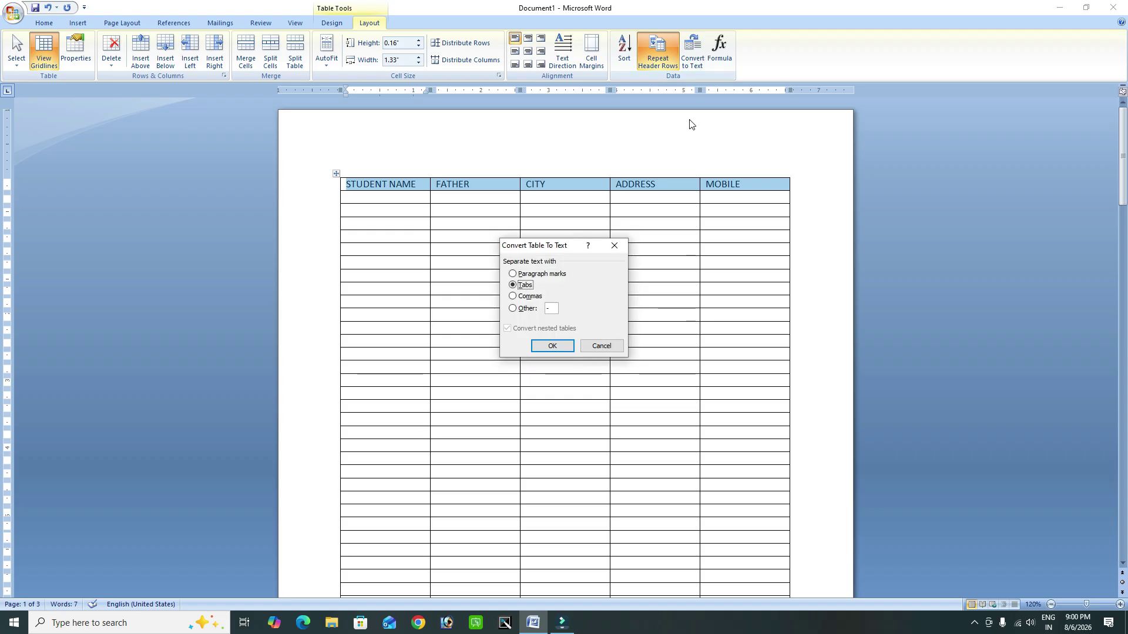
click(552, 347)
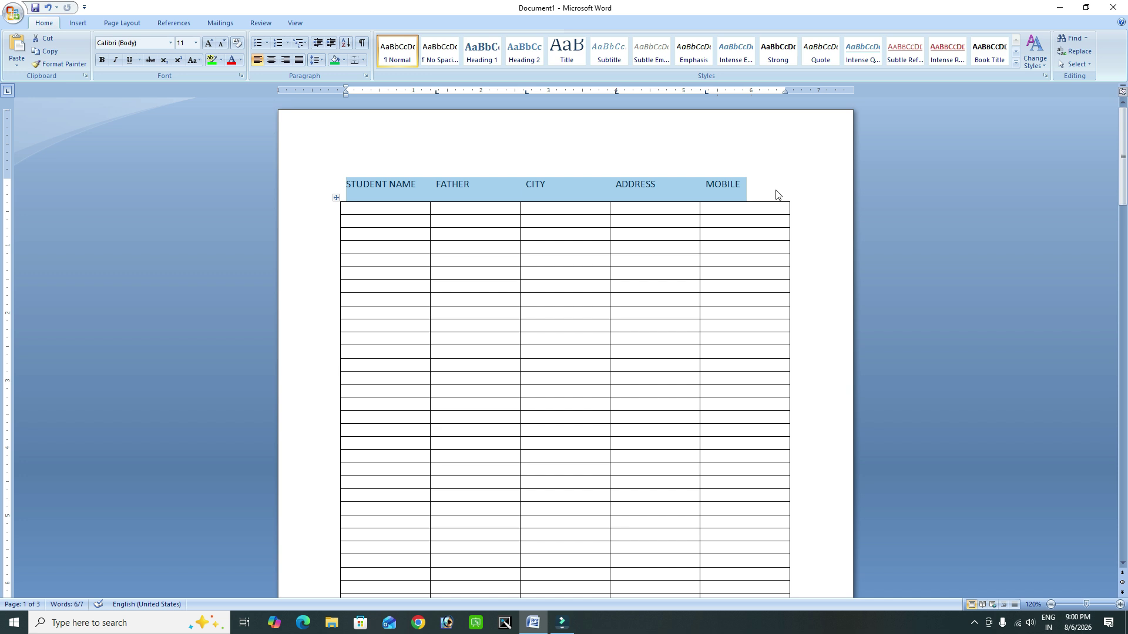
click(638, 210)
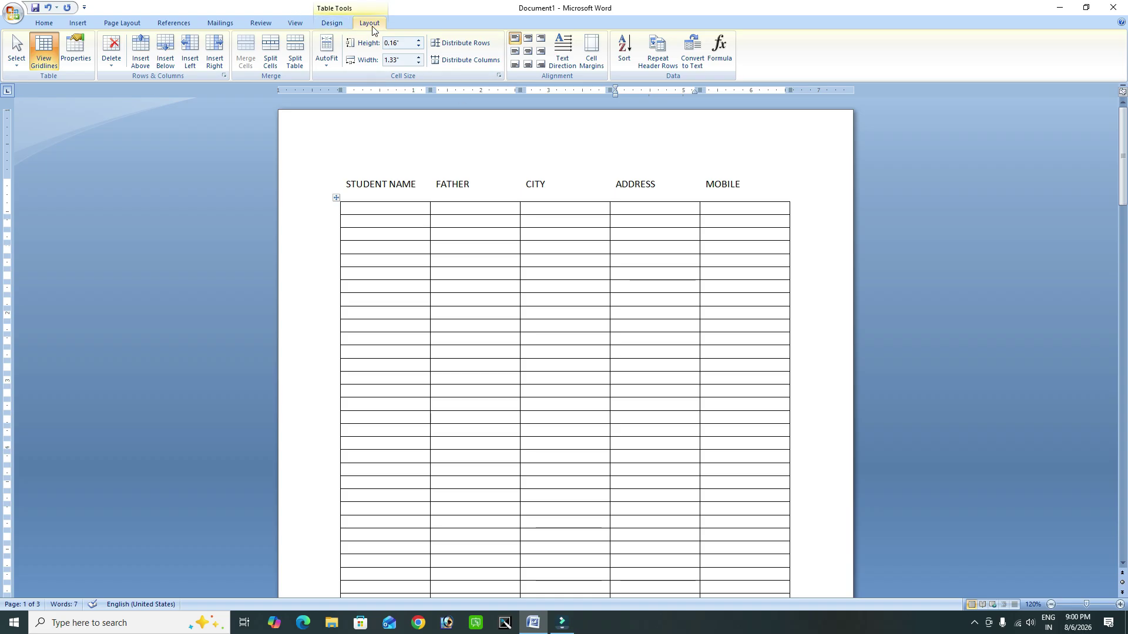
click(422, 181)
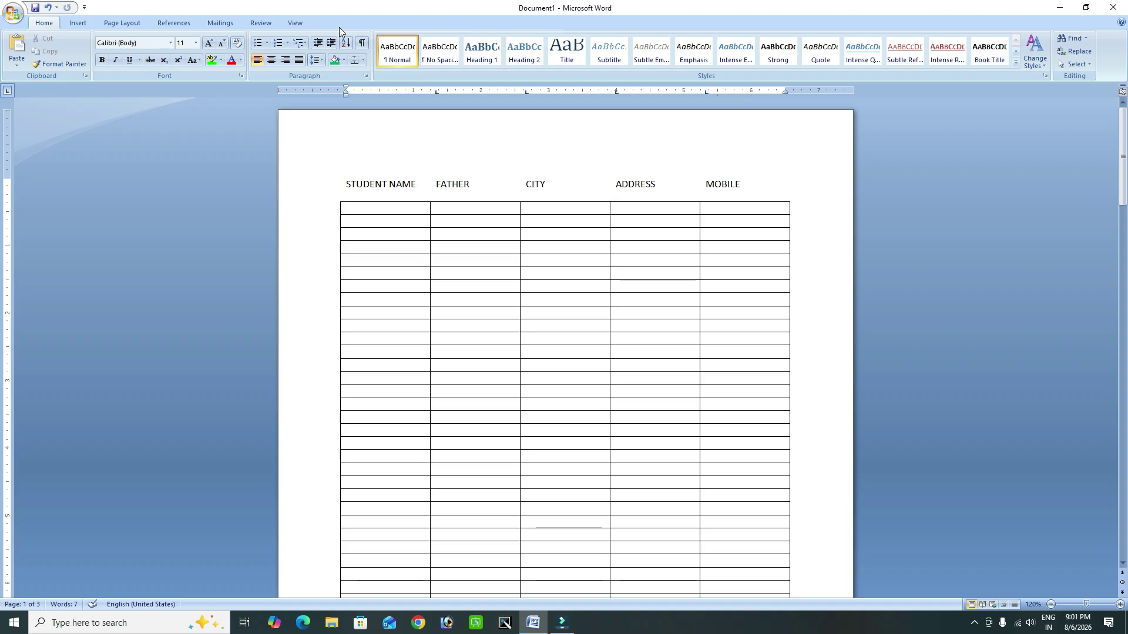
Step: Delete the whole remaining table and the line of heading text above it
click(379, 210)
click(369, 22)
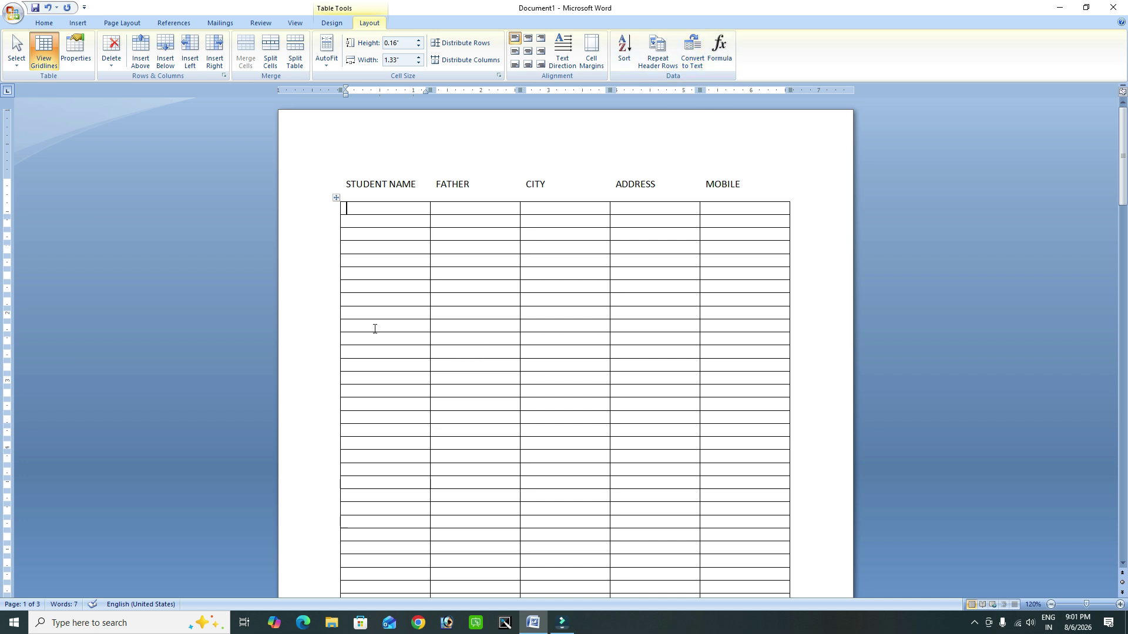
click(336, 198)
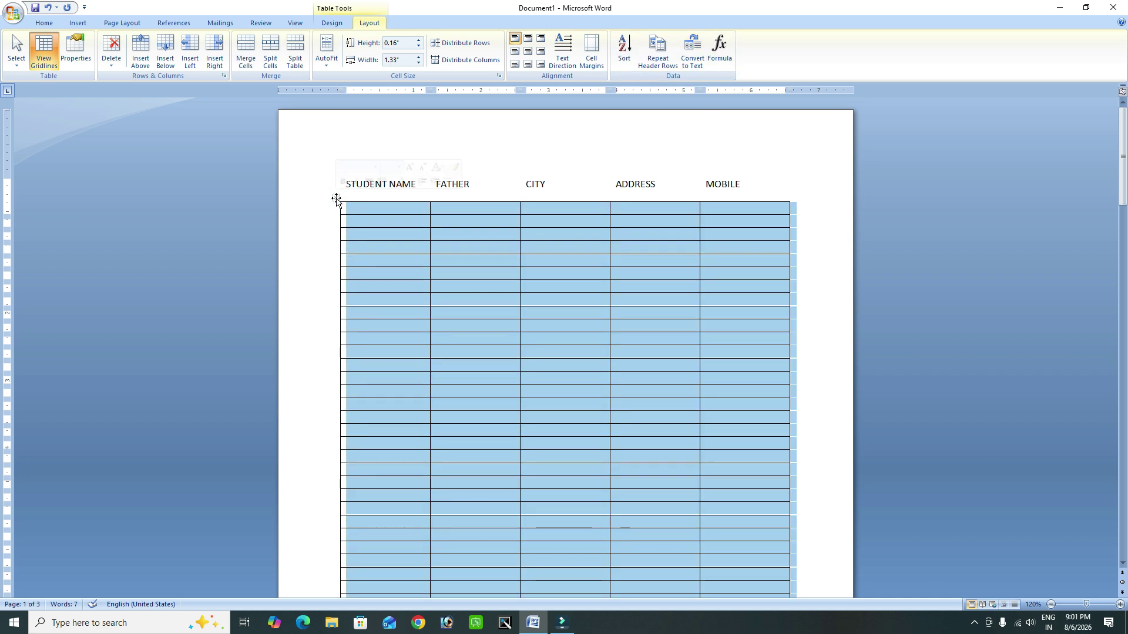
key(BackSpace)
drag(345, 188, 746, 196)
key(BackSpace)
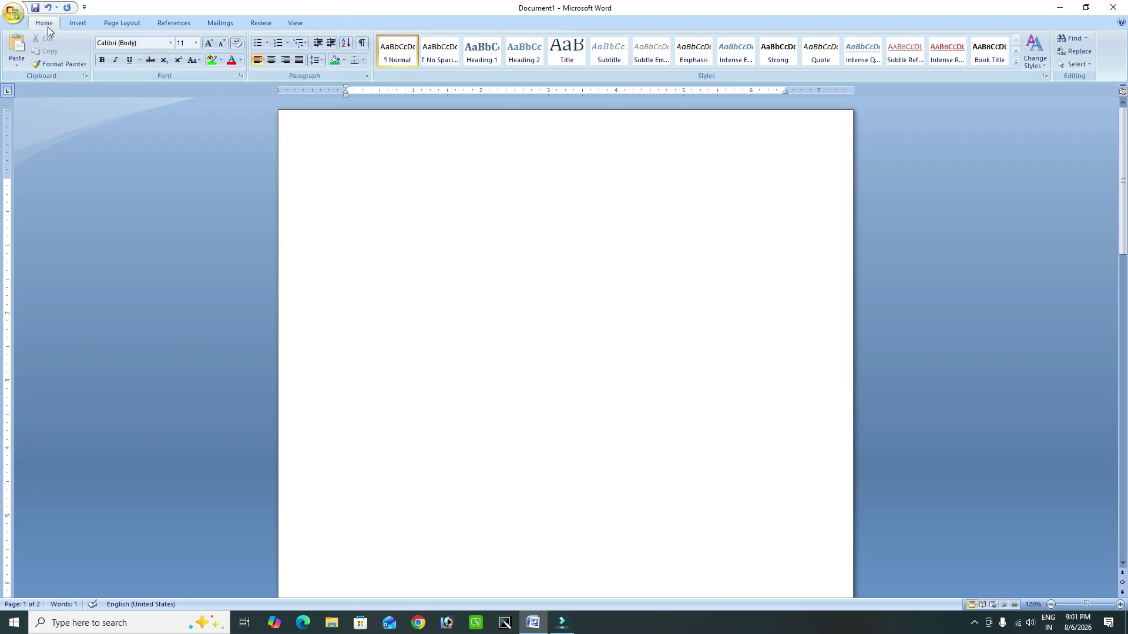
Step: Insert a table with 3 columns and 2 rows at the start of the empty page
click(77, 22)
click(97, 50)
click(115, 101)
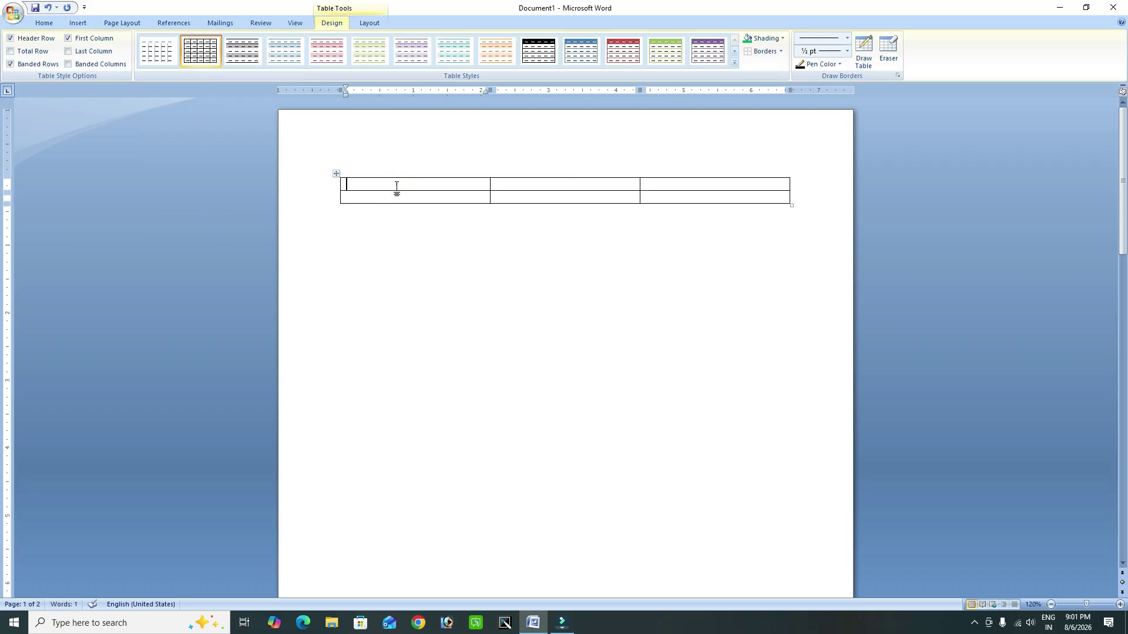
Step: Fill the table row by row with 58, 9, 45; 85, 69, 58; 48, 47, 58; 69, 52, adding rows as needed and leaving the last cell empty
text(58)
key(Tab)
text(9)
key(Tab)
text(45)
key(Tab)
text(85)
key(Tab)
text(69)
key(Tab)
text(58)
key(Tab)
text(48)
key(Tab)
text(47)
key(Tab)
text(58)
key(Tab)
text(69)
key(Tab)
text(52)
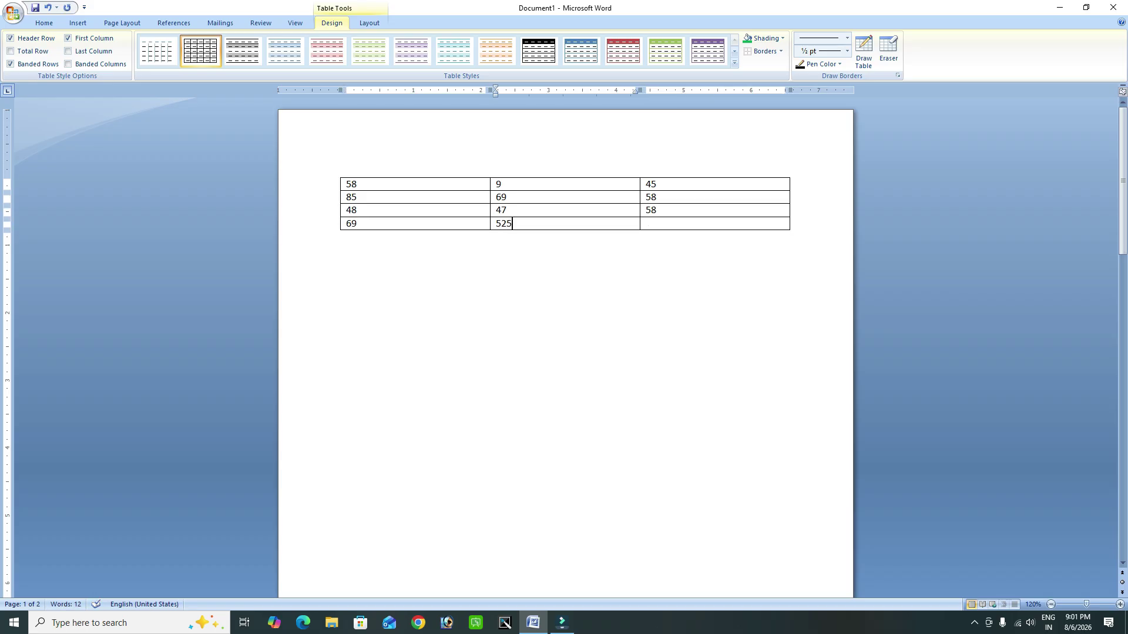
key(Tab)
text(36)
key(Return)
key(ctrl+z)
key(ctrl+z)
Step: Insert the formula =SUM(ABOVE) in the empty last cell of the third column
click(370, 22)
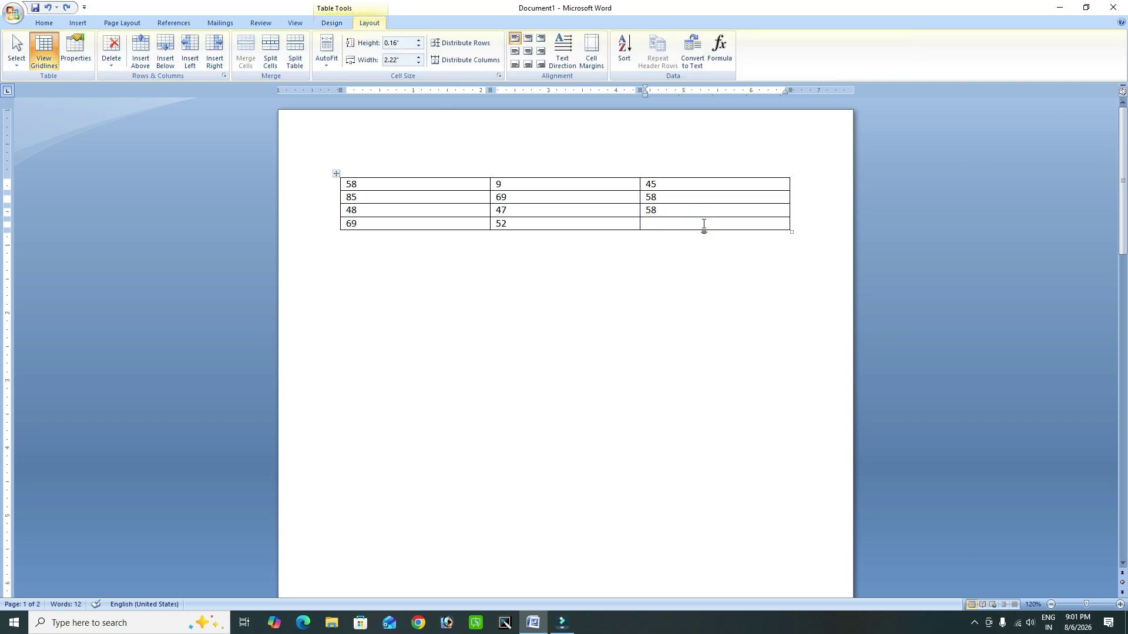
click(722, 56)
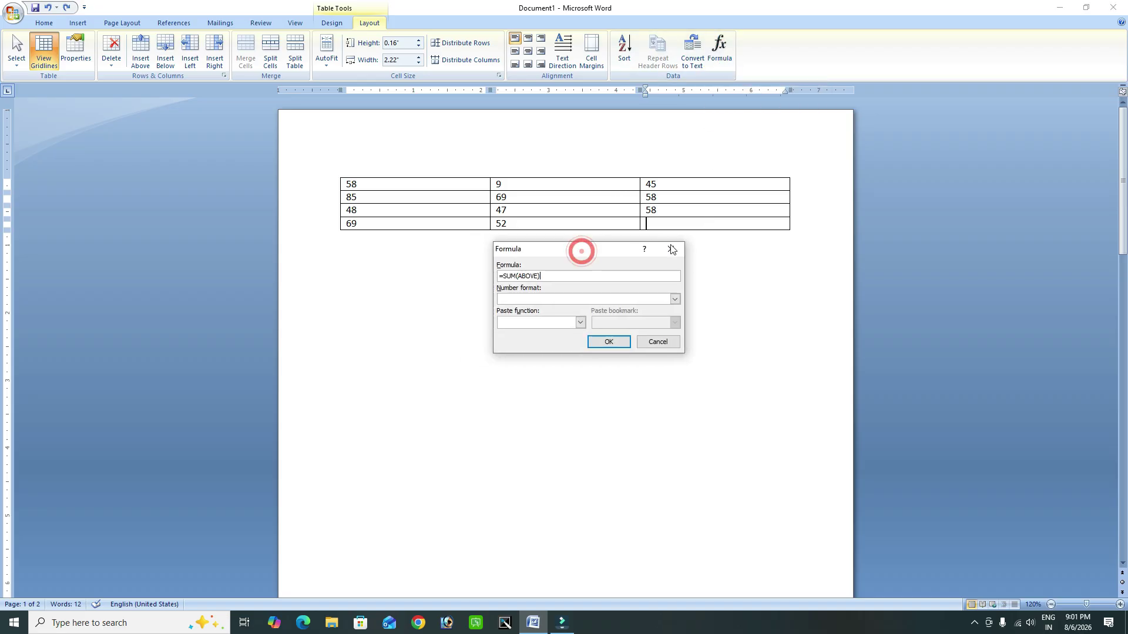
drag(576, 249, 901, 205)
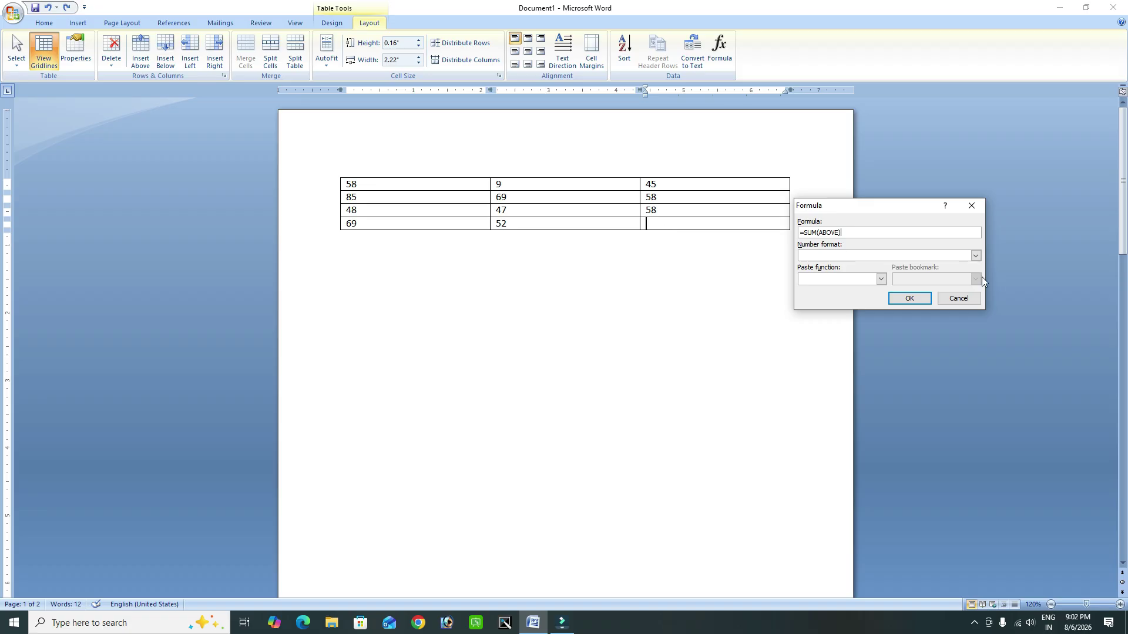
click(897, 304)
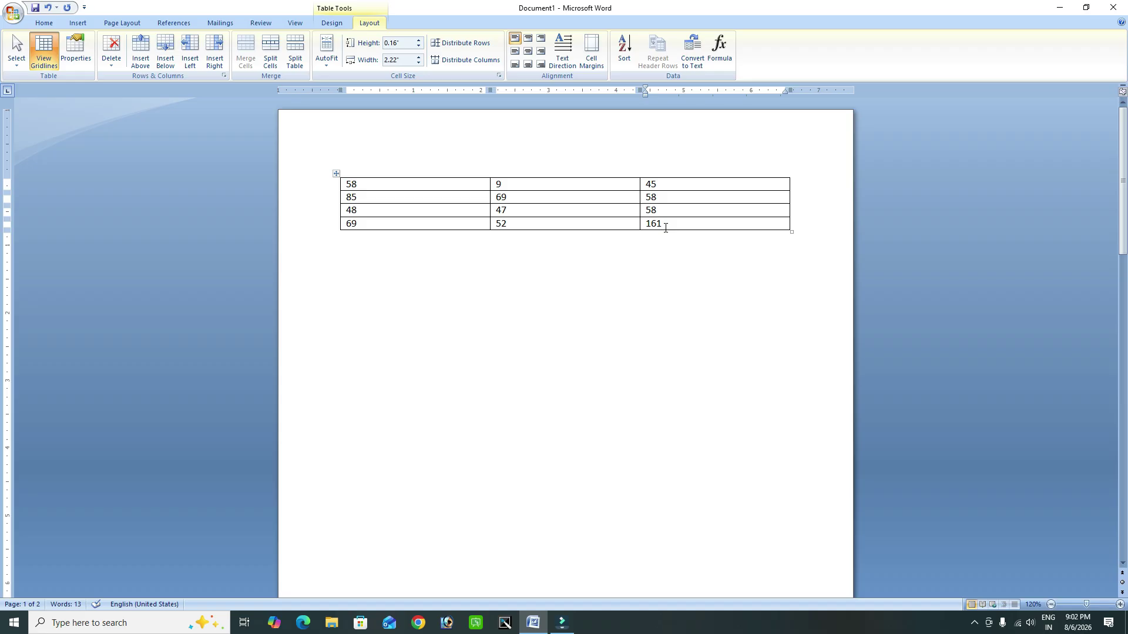
Step: Replace the number in the first row's third cell with the formula =SUM(LEFT)
click(675, 184)
key(BackSpace)
key(BackSpace)
click(722, 65)
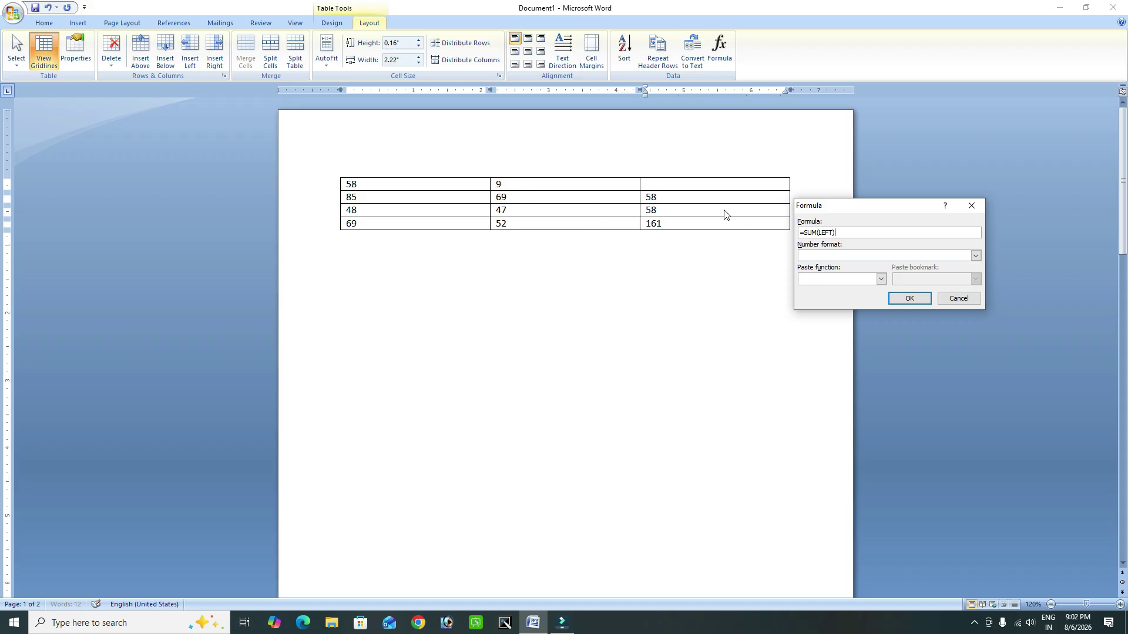
click(909, 299)
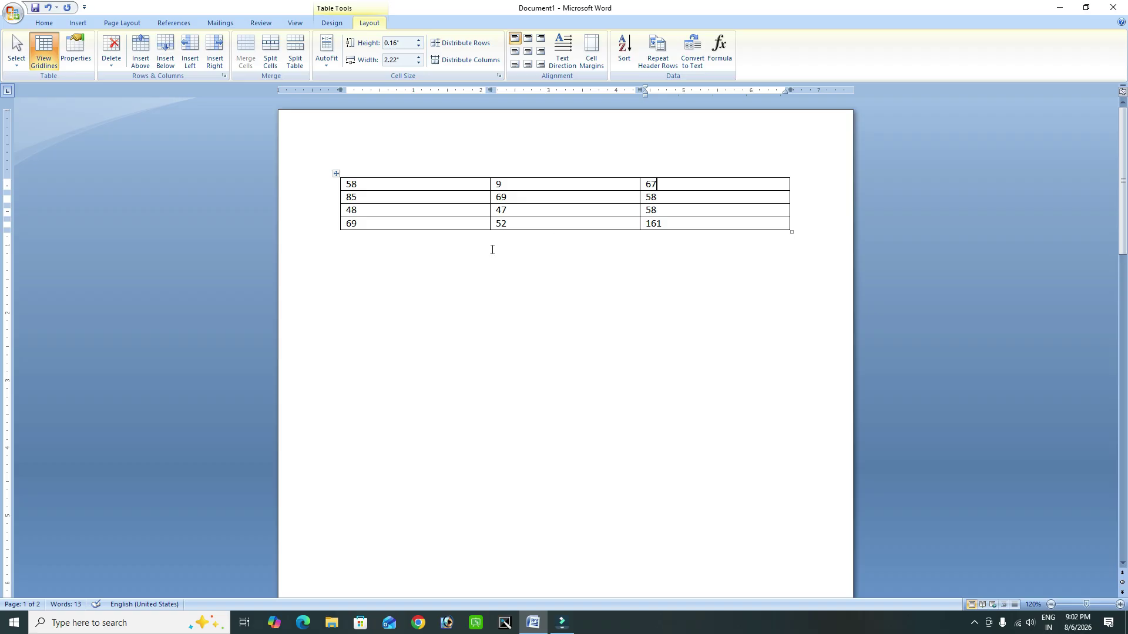
Step: Replace the number in the first row's middle cell with a formula that sums the cells BELOW
click(511, 186)
key(BackSpace)
click(720, 65)
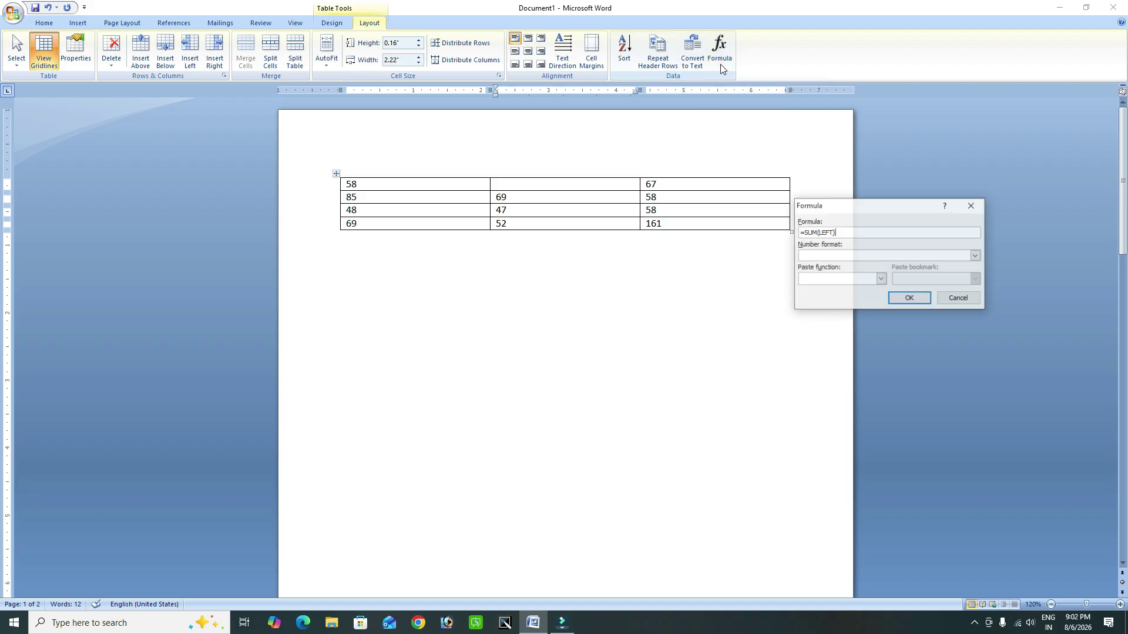
click(843, 235)
click(843, 233)
key(BackSpace)
key(BackSpace)
key(BackSpace)
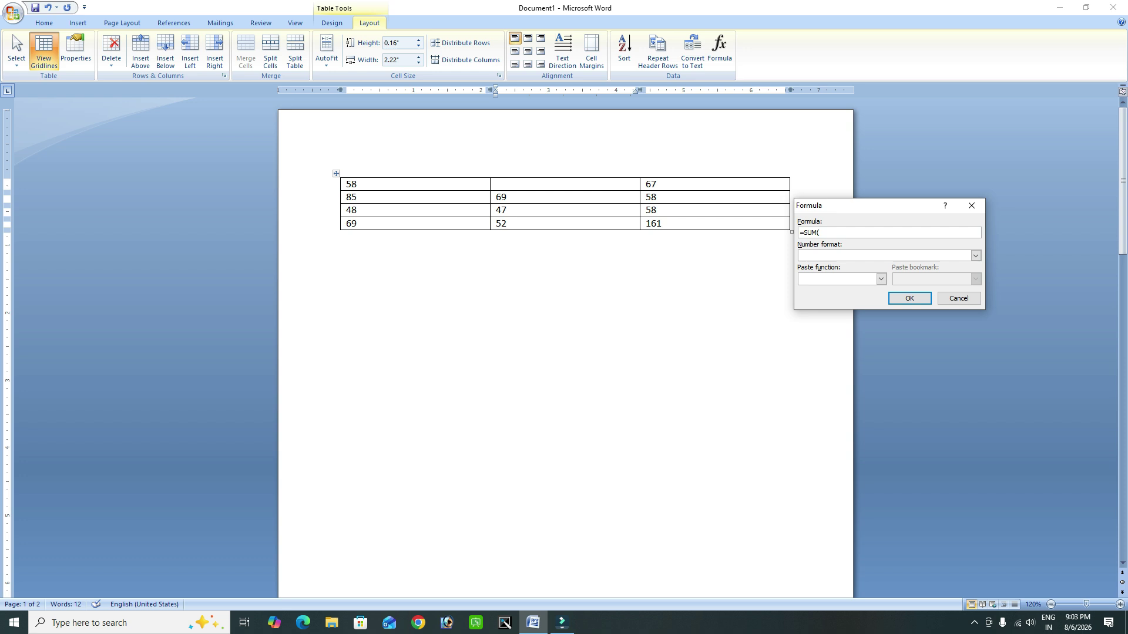
text(BELOW)
key(Return)
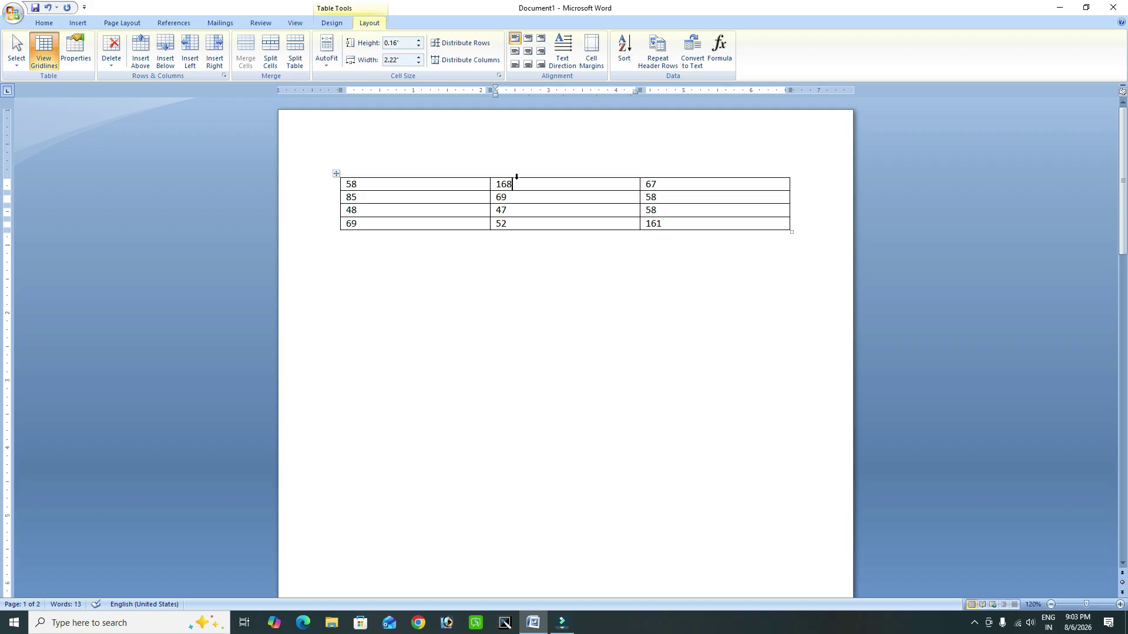
click(47, 22)
click(73, 22)
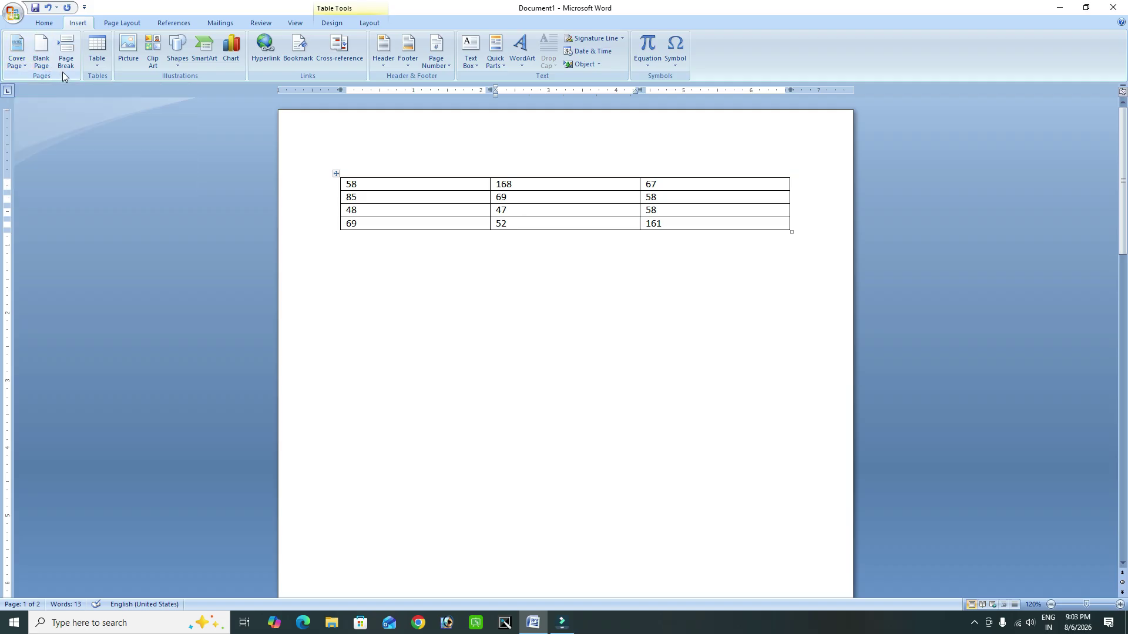
click(92, 65)
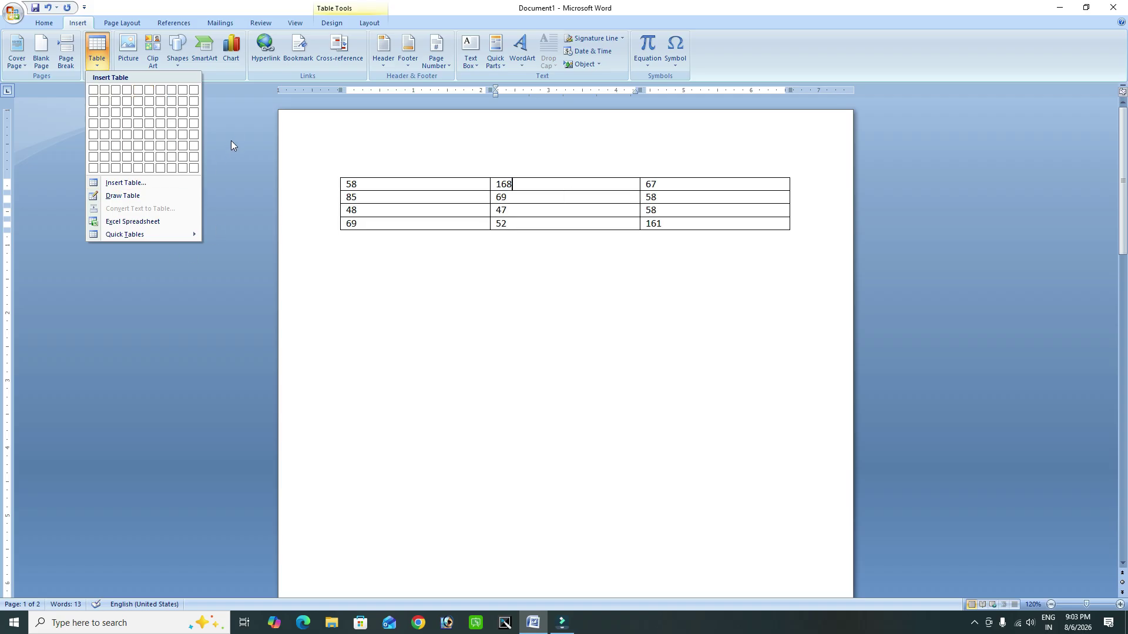
click(307, 133)
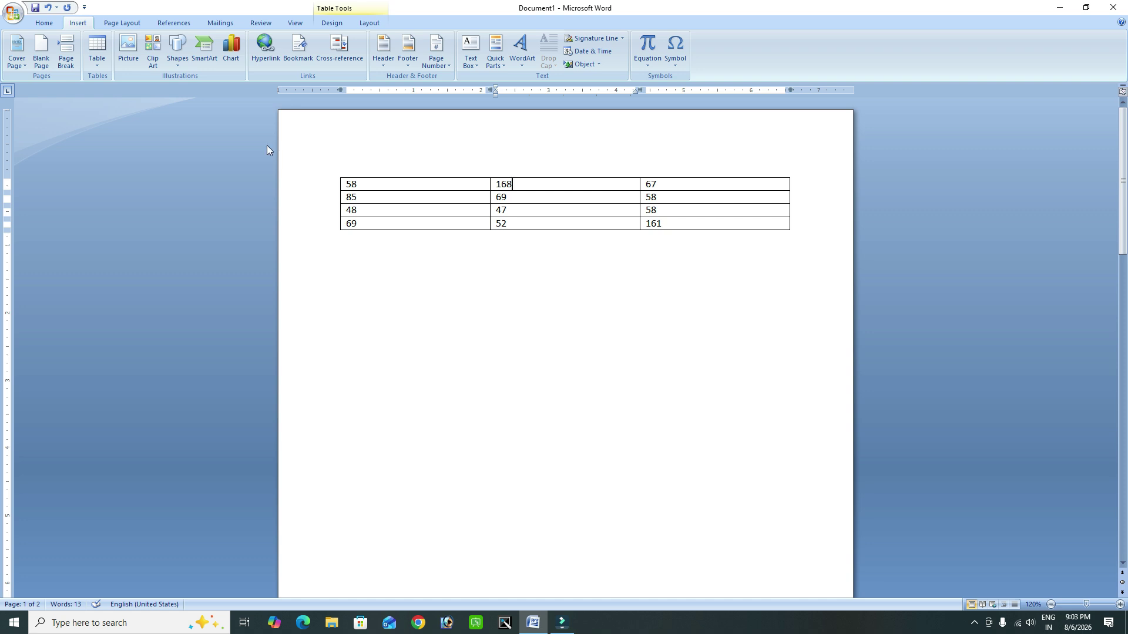